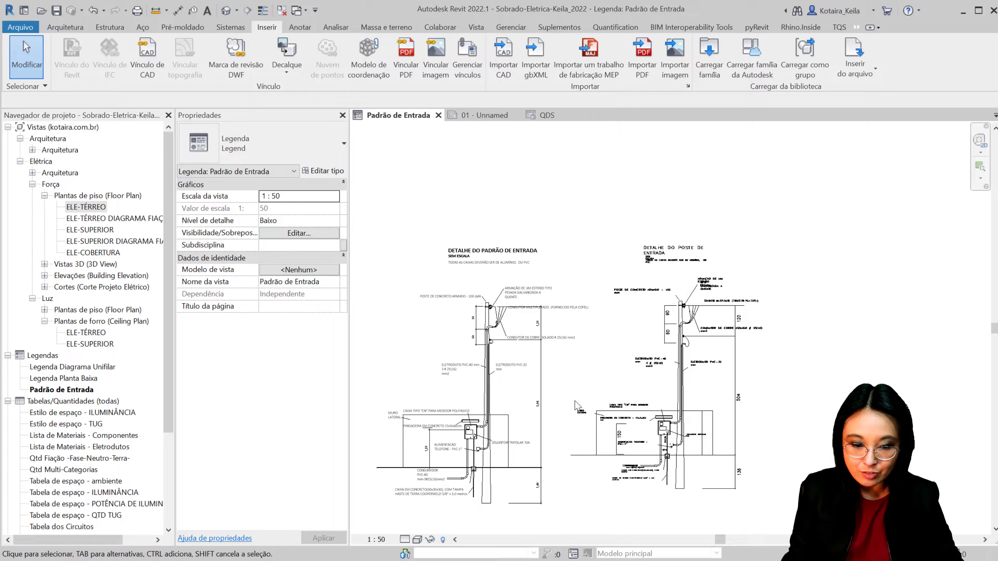
Try moving the imported entry-standard drawing over the left detail, then undo the move
{"action": "scroll", "coordinate": [504, 349], "scroll_direction": "up", "scroll_amount": 3}
{"action": "scroll", "coordinate": [483, 295], "scroll_direction": "down", "scroll_amount": 2}
{"action": "scroll", "coordinate": [935, 268], "scroll_direction": "up", "scroll_amount": 1}
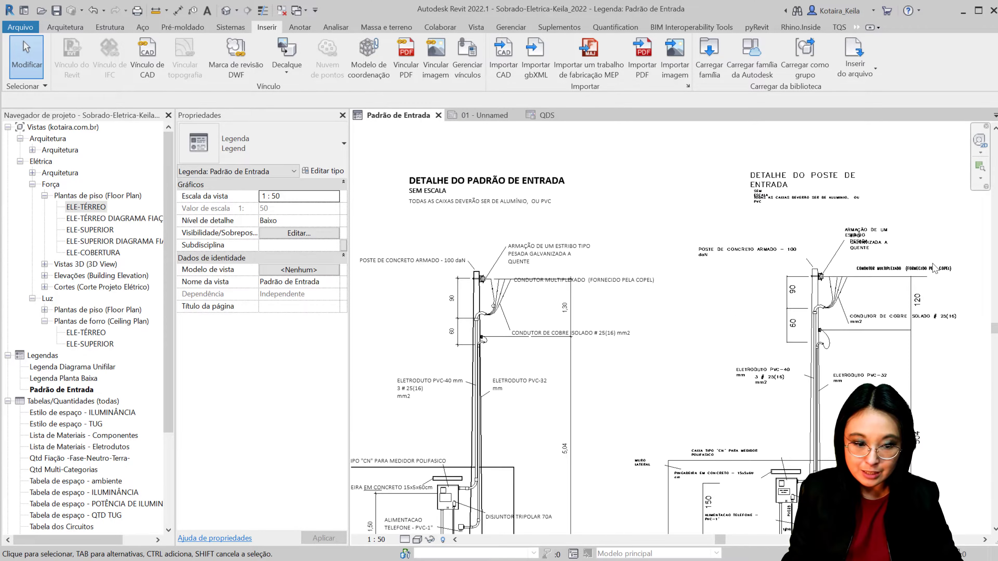
{"action": "left_click", "coordinate": [884, 272]}
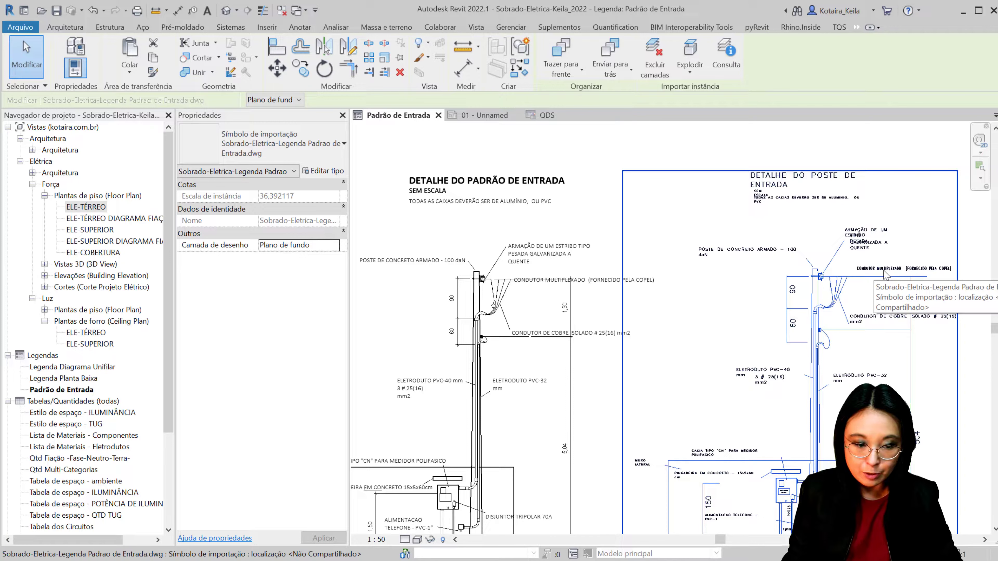
{"action": "left_click_drag", "start_coordinate": [884, 272], "coordinate": [544, 279]}
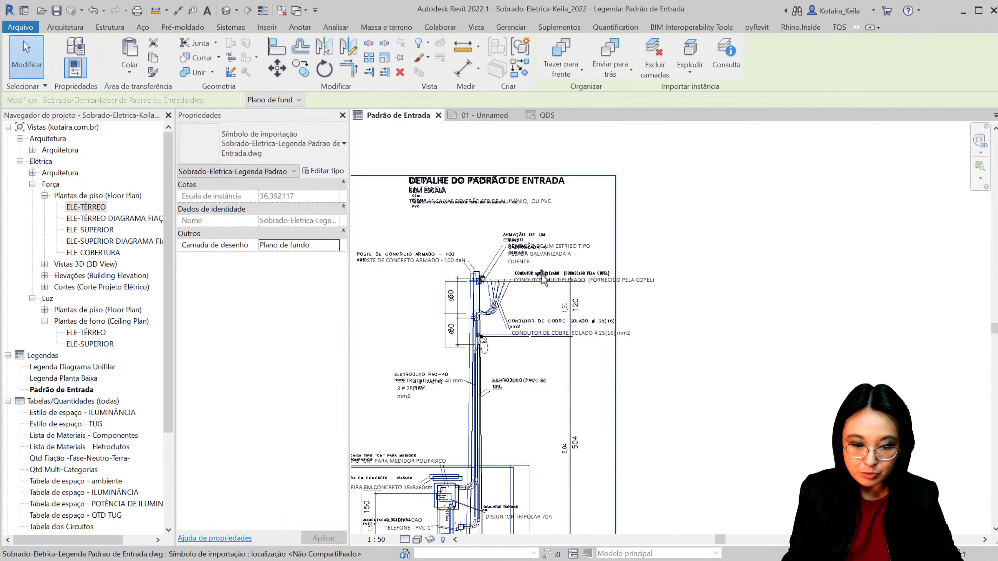
{"action": "key", "text": "ctrl+z"}
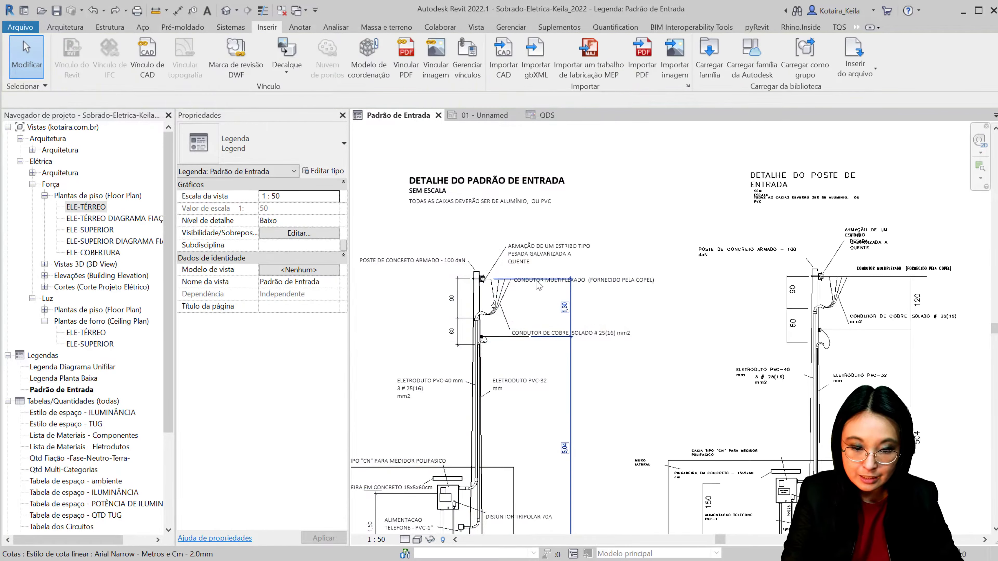
Edit the concrete pole text note, highlighting its first words
{"action": "scroll", "coordinate": [382, 260], "scroll_direction": "up", "scroll_amount": 3}
{"action": "double_click", "coordinate": [399, 264]}
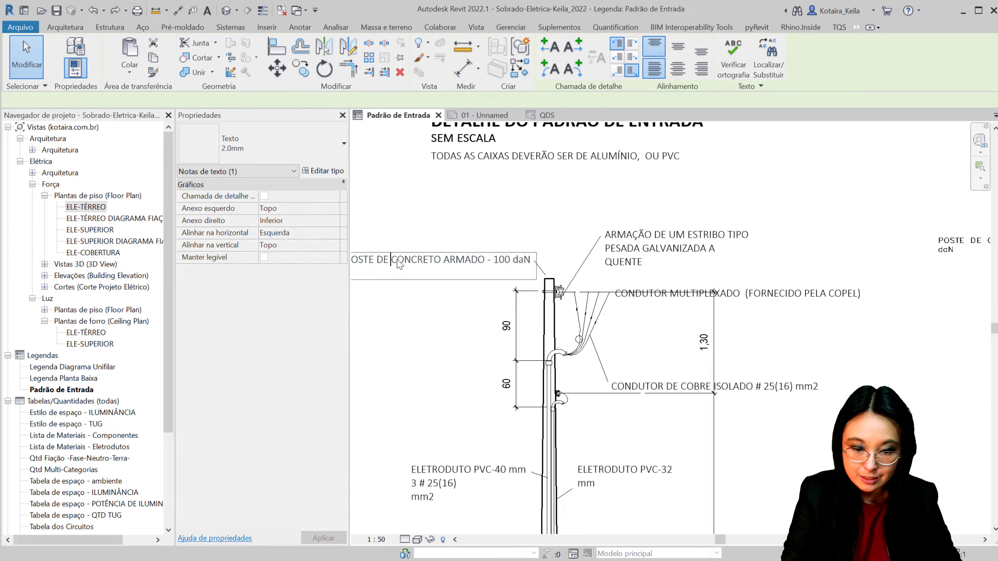
{"action": "left_click_drag", "start_coordinate": [443, 261], "coordinate": [351, 260]}
{"action": "left_click", "coordinate": [165, 65]}
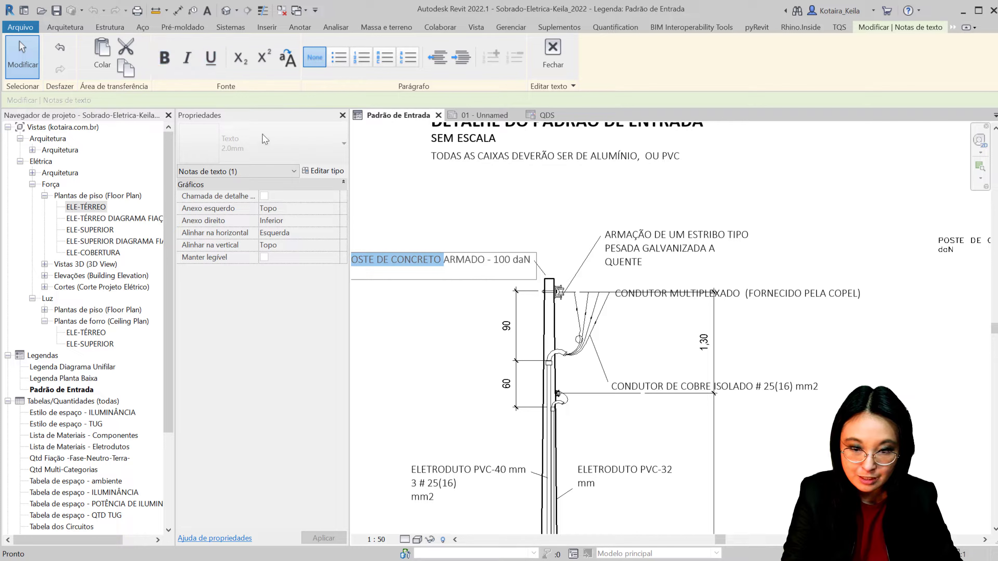
{"action": "left_click", "coordinate": [585, 235]}
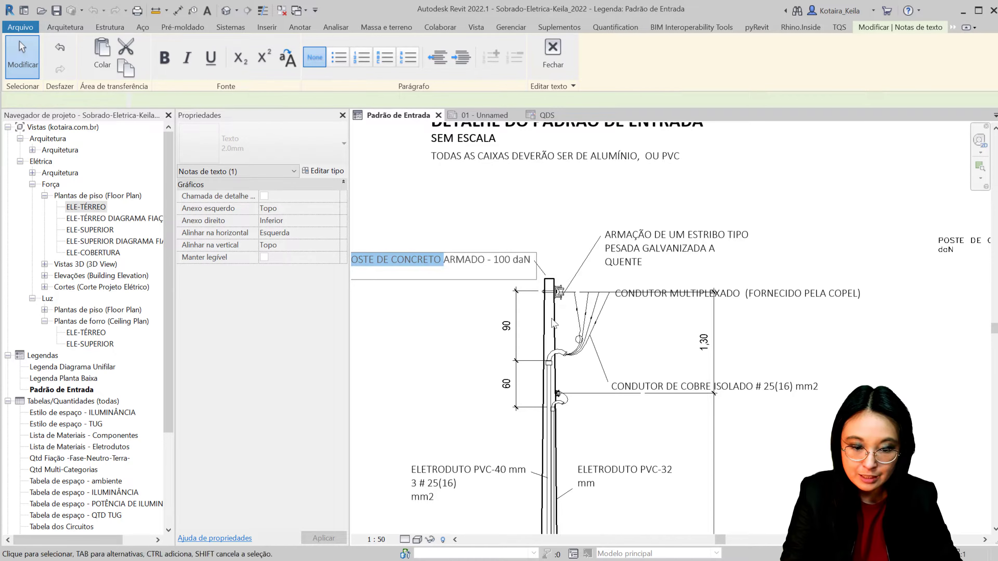
Inspect the pole's 90 dimension text settings and close them without changes
{"action": "scroll", "coordinate": [532, 328], "scroll_direction": "up", "scroll_amount": 3}
{"action": "left_click", "coordinate": [502, 326]}
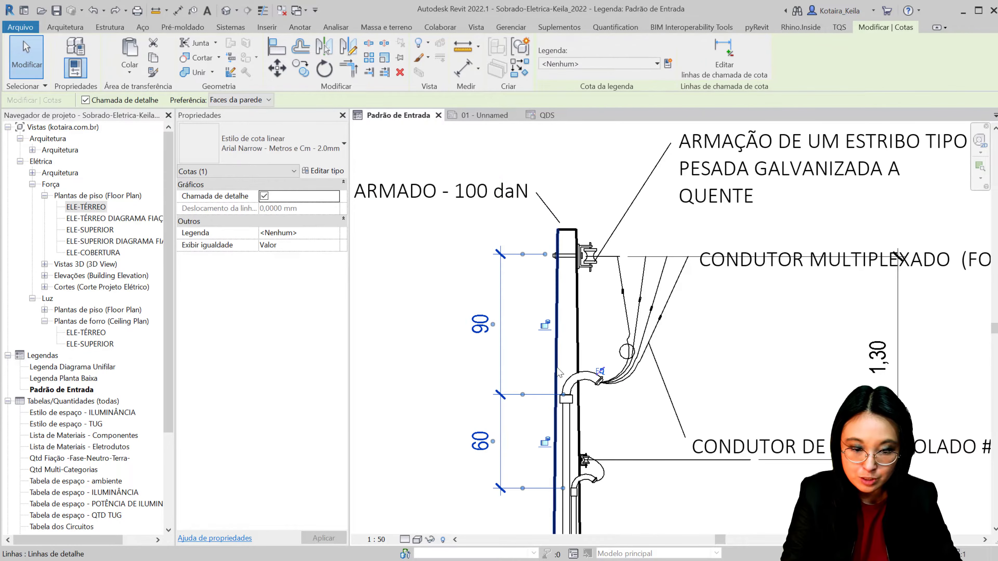
{"action": "left_click", "coordinate": [481, 328]}
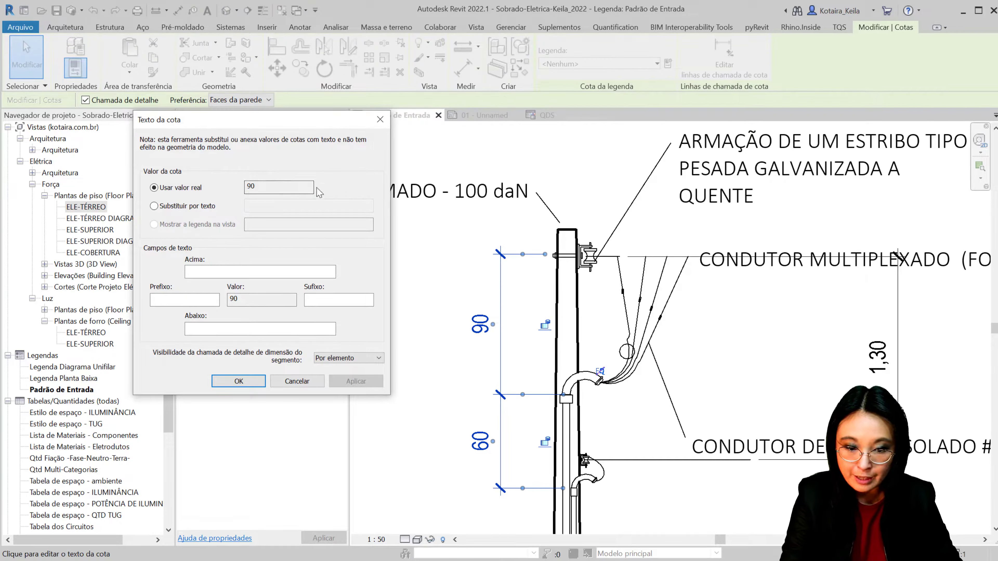
{"action": "left_click", "coordinate": [154, 206]}
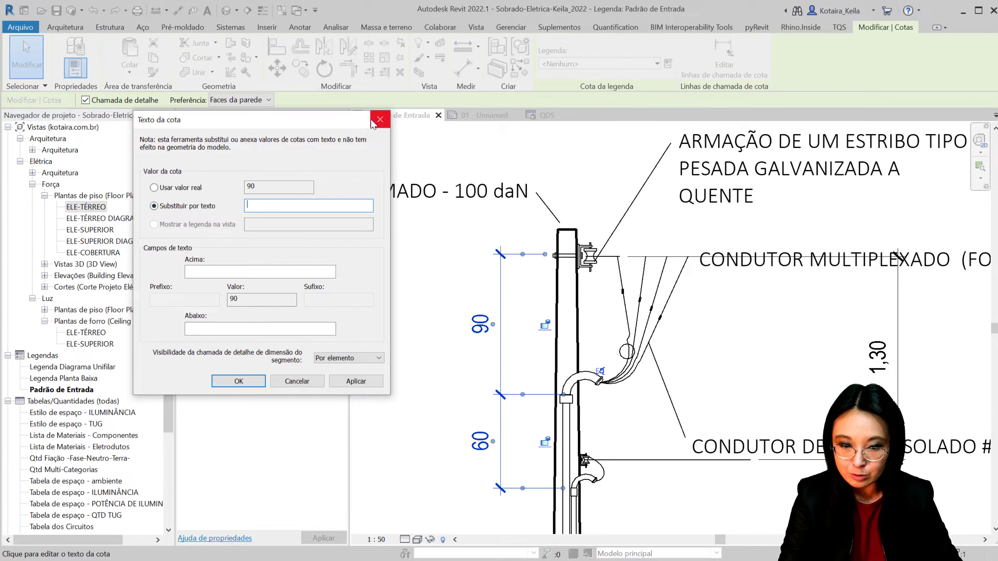
{"action": "left_click", "coordinate": [380, 119]}
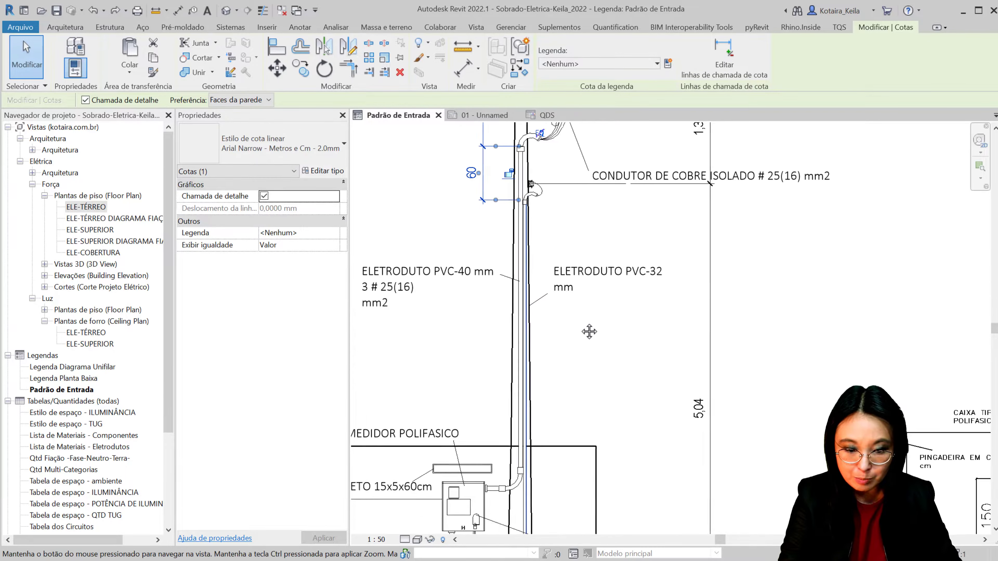
Override all imported DWG layers' line colour to Magenta in Visibility/Graphics
{"action": "scroll", "coordinate": [590, 329], "scroll_direction": "down", "scroll_amount": 5}
{"action": "scroll", "coordinate": [593, 297], "scroll_direction": "down", "scroll_amount": 2}
{"action": "scroll", "coordinate": [593, 297], "scroll_direction": "down", "scroll_amount": 2}
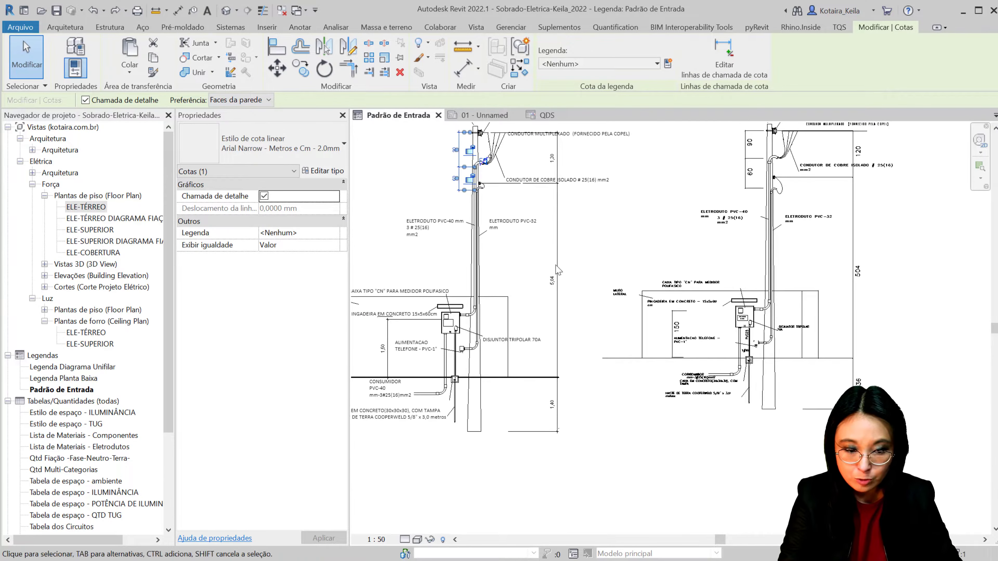
{"action": "key", "text": "Escape"}
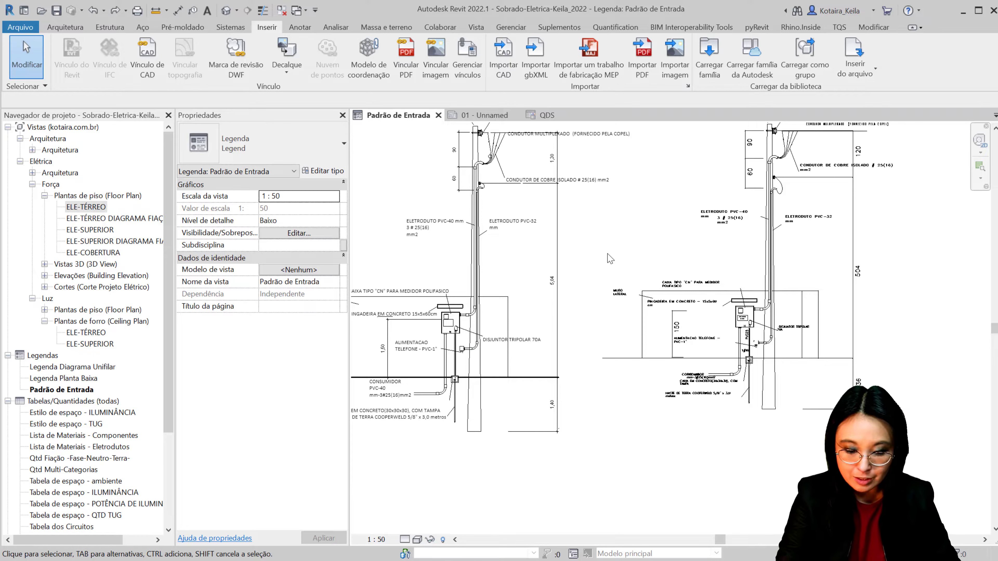
{"action": "key", "text": "v"}
{"action": "key", "text": "v"}
{"action": "left_click", "coordinate": [322, 52]}
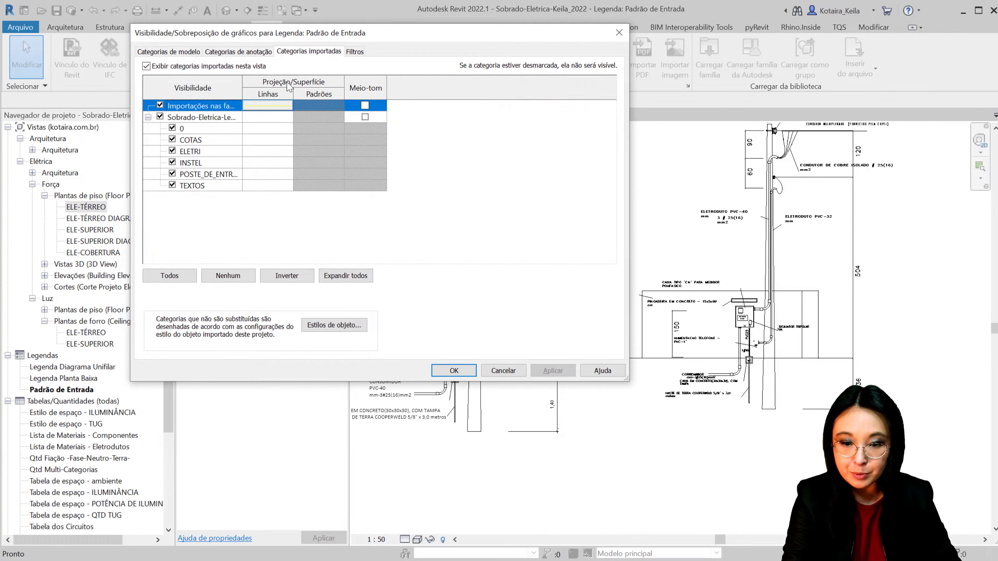
{"action": "left_click", "coordinate": [252, 186], "text": "shift"}
{"action": "left_click", "coordinate": [266, 188]}
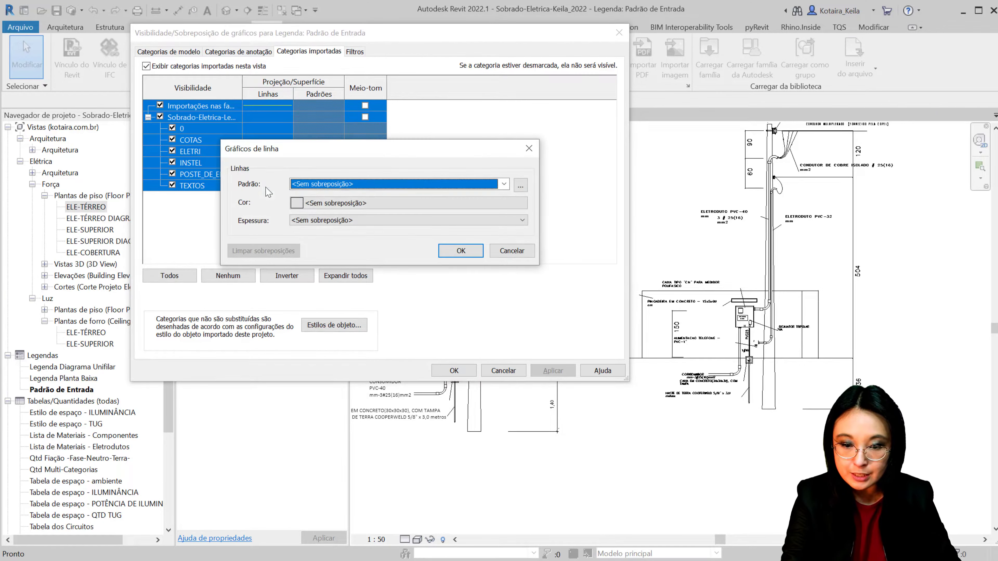
{"action": "left_click", "coordinate": [368, 205]}
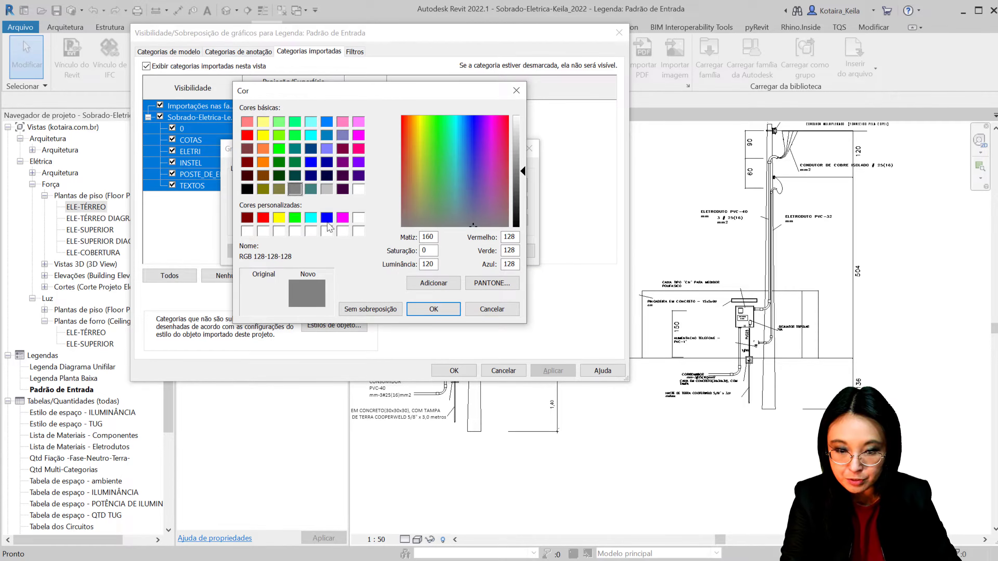
{"action": "left_click", "coordinate": [342, 218]}
{"action": "left_click", "coordinate": [444, 313]}
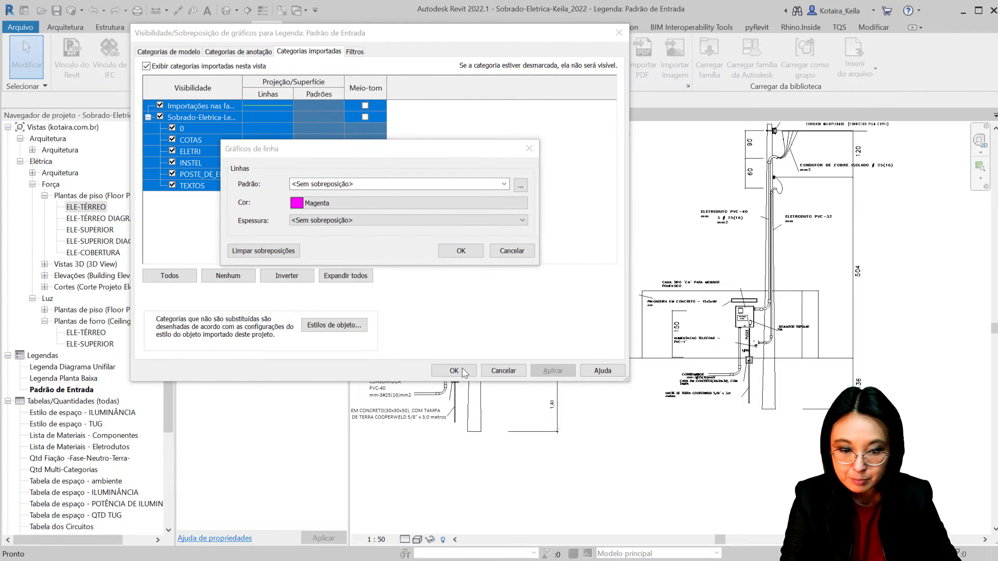
{"action": "left_click", "coordinate": [461, 251]}
{"action": "left_click", "coordinate": [456, 371]}
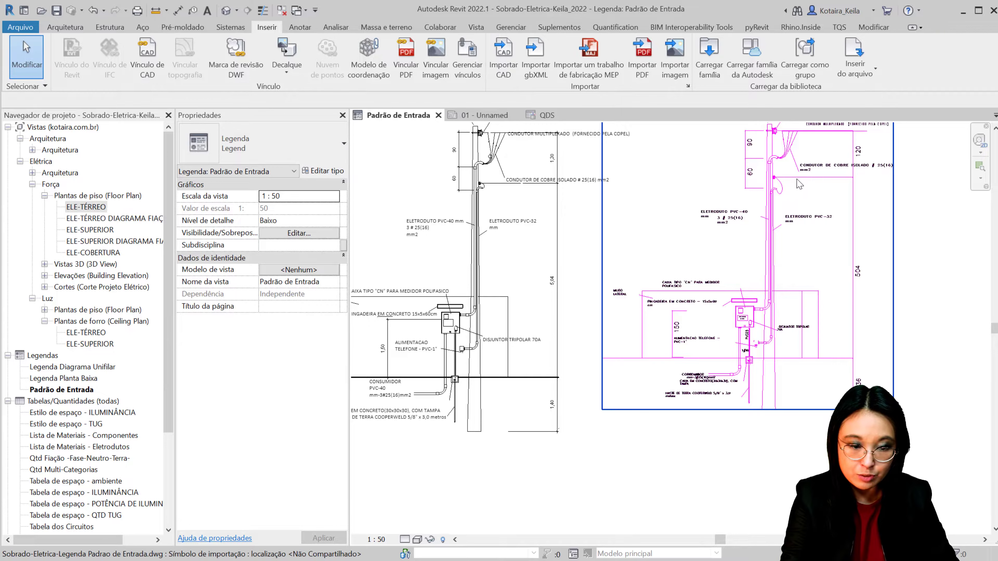
{"action": "mouse_move", "coordinate": [797, 181]}
{"action": "left_mouse_down"}
{"action": "mouse_move", "coordinate": [499, 185]}
{"action": "mouse_move", "coordinate": [443, 174]}
{"action": "left_mouse_up"}
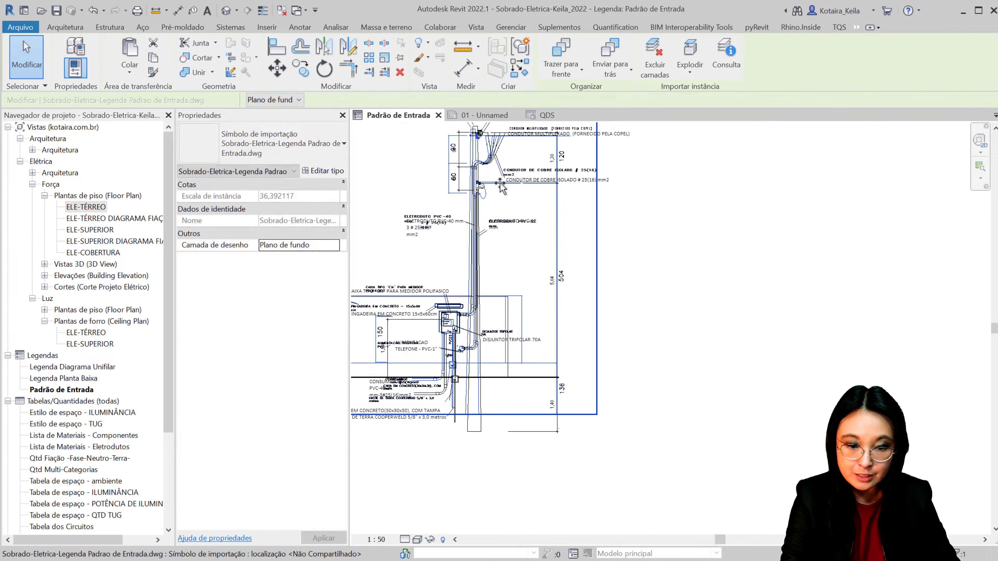
{"action": "key", "text": "ctrl+z"}
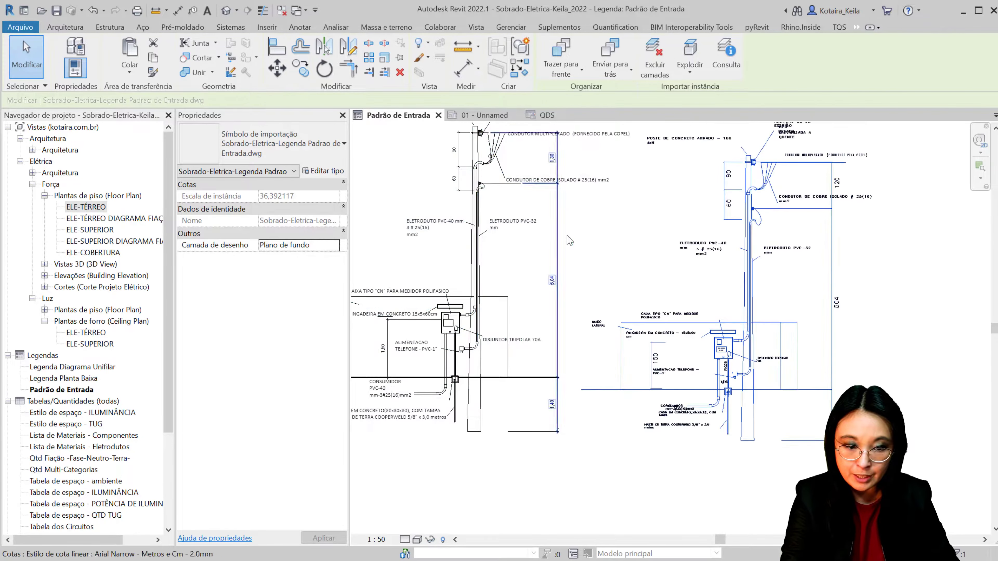
{"action": "scroll", "coordinate": [482, 158], "scroll_direction": "up", "scroll_amount": 3}
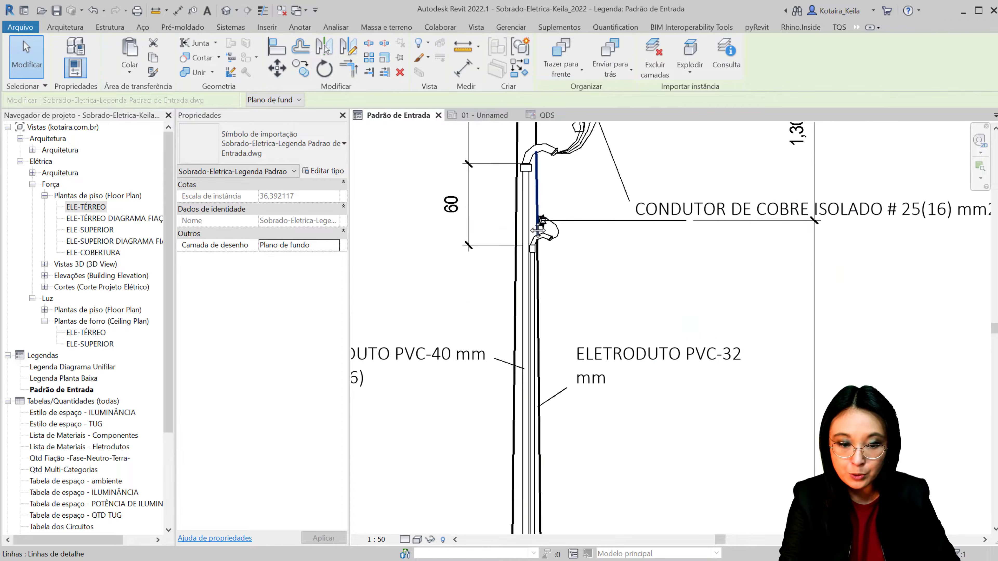
{"action": "scroll", "coordinate": [481, 159], "scroll_direction": "up", "scroll_amount": 1}
{"action": "scroll", "coordinate": [481, 158], "scroll_direction": "up", "scroll_amount": 1}
{"action": "scroll", "coordinate": [506, 304], "scroll_direction": "up", "scroll_amount": 1}
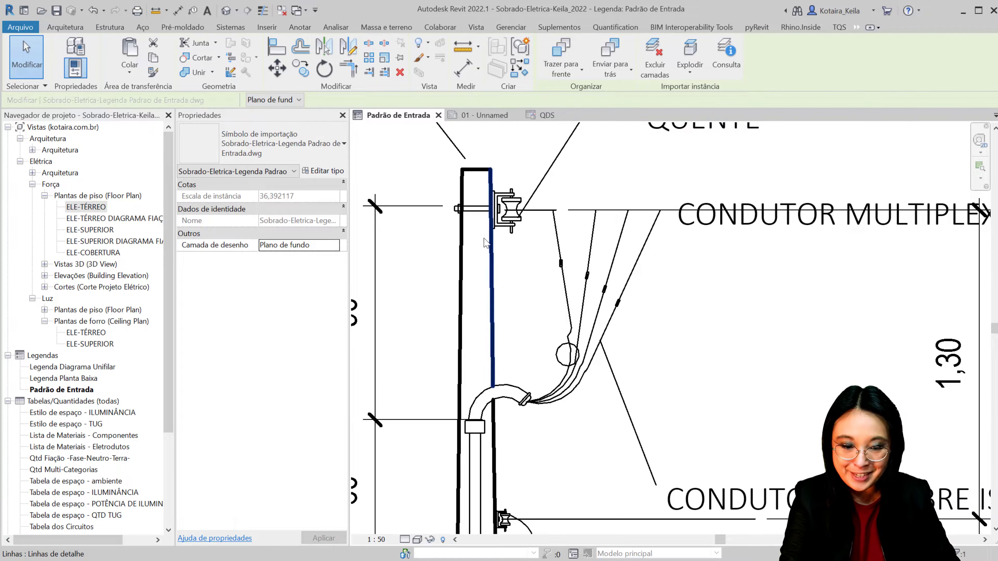
{"action": "scroll", "coordinate": [493, 341], "scroll_direction": "down", "scroll_amount": 4}
{"action": "middle_click_drag", "start_coordinate": [494, 341], "coordinate": [494, 173]}
{"action": "middle_click_drag", "start_coordinate": [494, 275], "coordinate": [496, 130]}
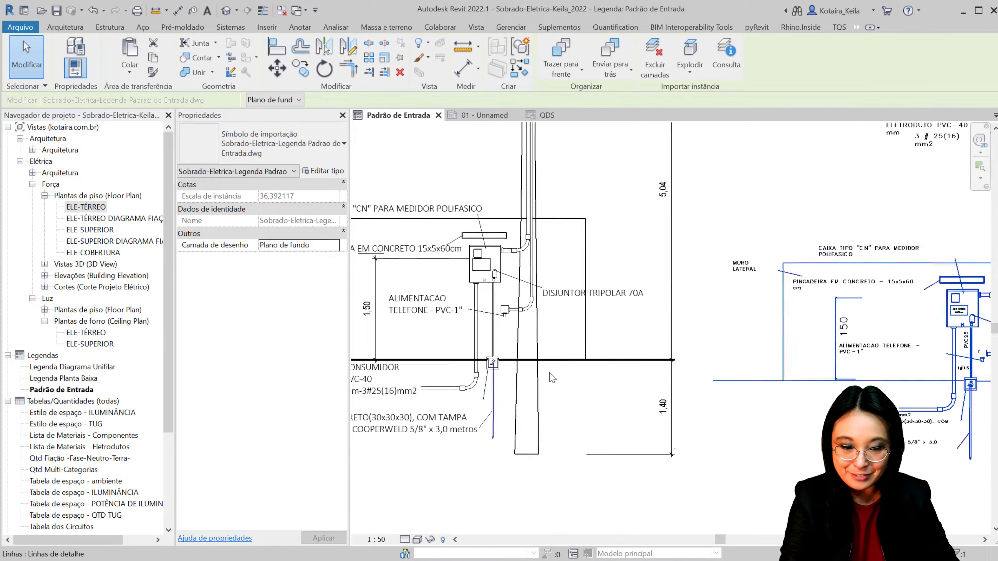
{"action": "scroll", "coordinate": [604, 327], "scroll_direction": "up", "scroll_amount": 5}
{"action": "scroll", "coordinate": [615, 312], "scroll_direction": "up", "scroll_amount": 2}
{"action": "left_click", "coordinate": [615, 311]}
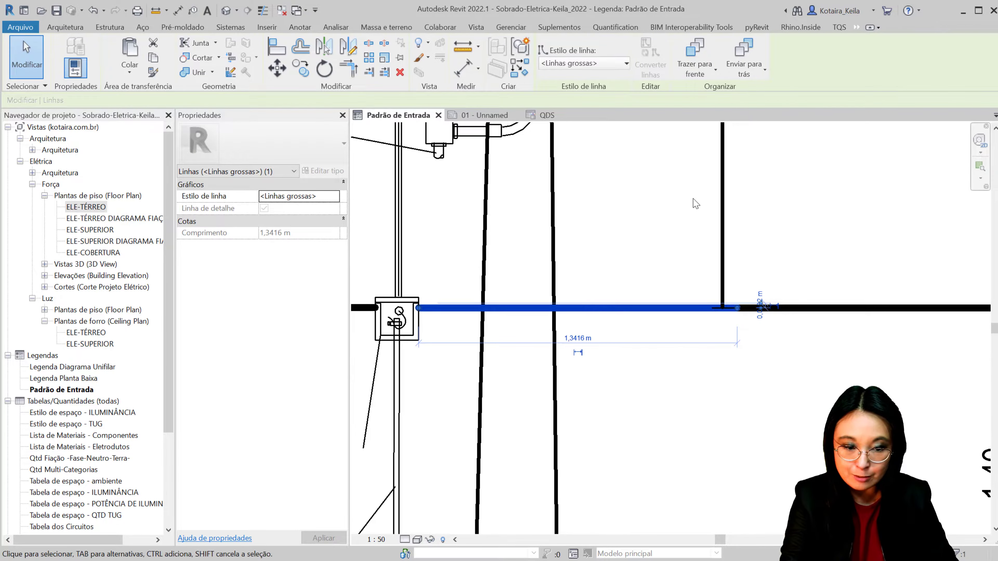
{"action": "left_click", "coordinate": [724, 207]}
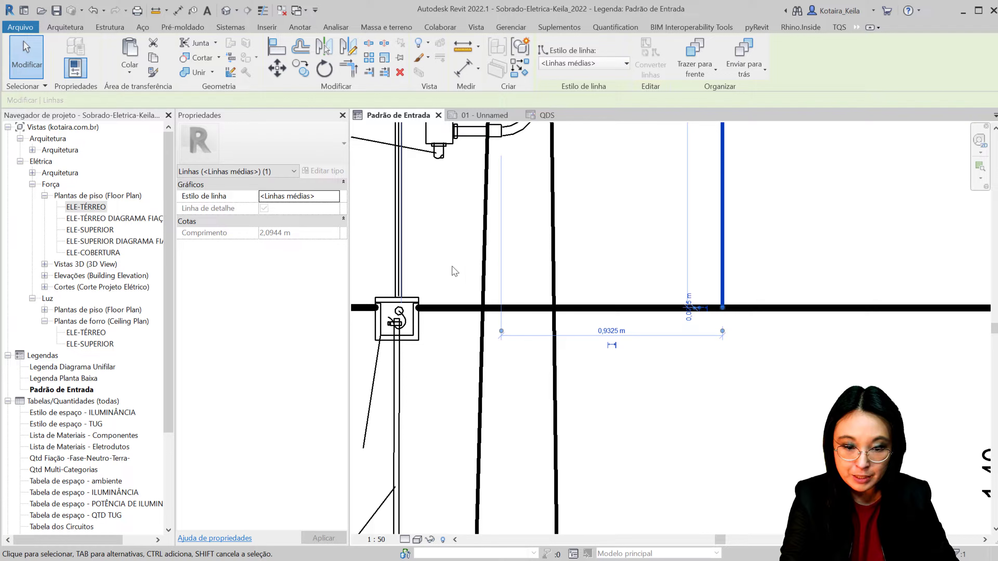
{"action": "left_click", "coordinate": [395, 263]}
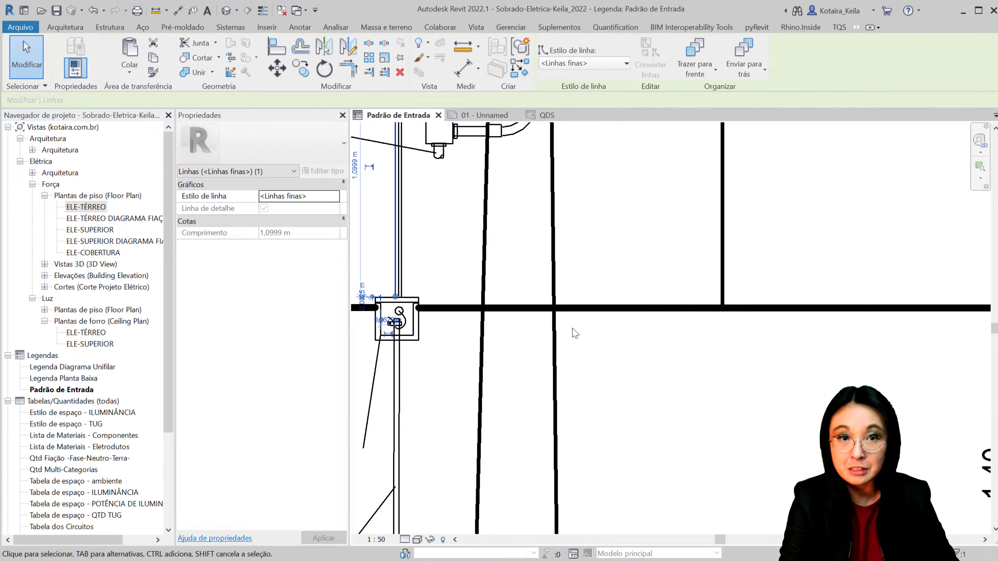
{"action": "scroll", "coordinate": [488, 354], "scroll_direction": "down", "scroll_amount": 3}
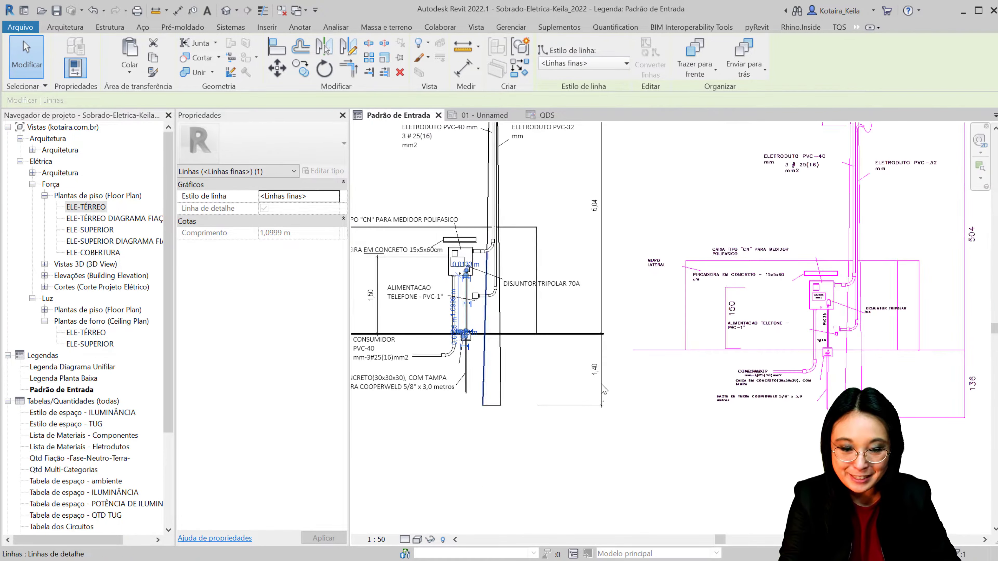
{"action": "scroll", "coordinate": [577, 296], "scroll_direction": "down", "scroll_amount": 1}
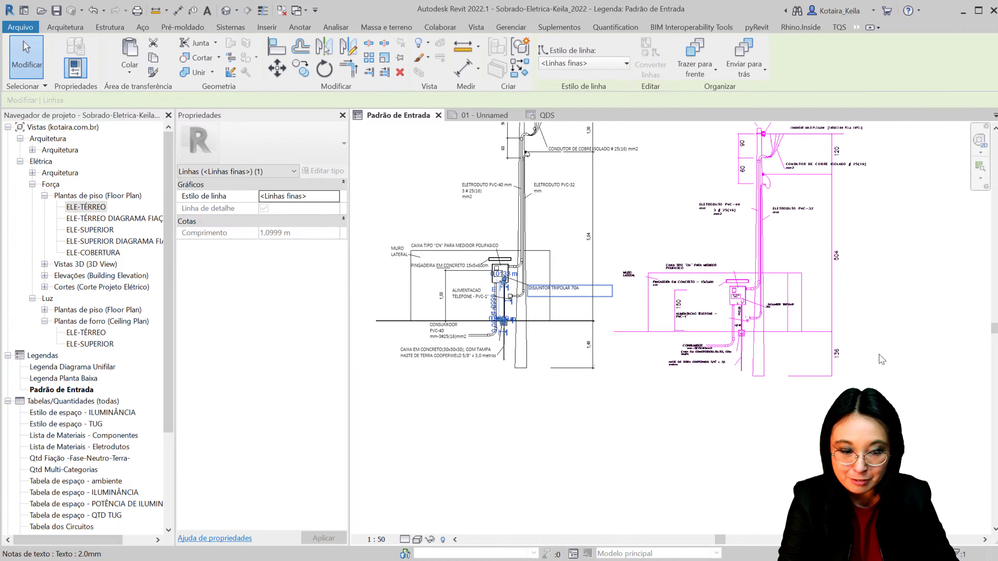
{"action": "left_click", "coordinate": [834, 279]}
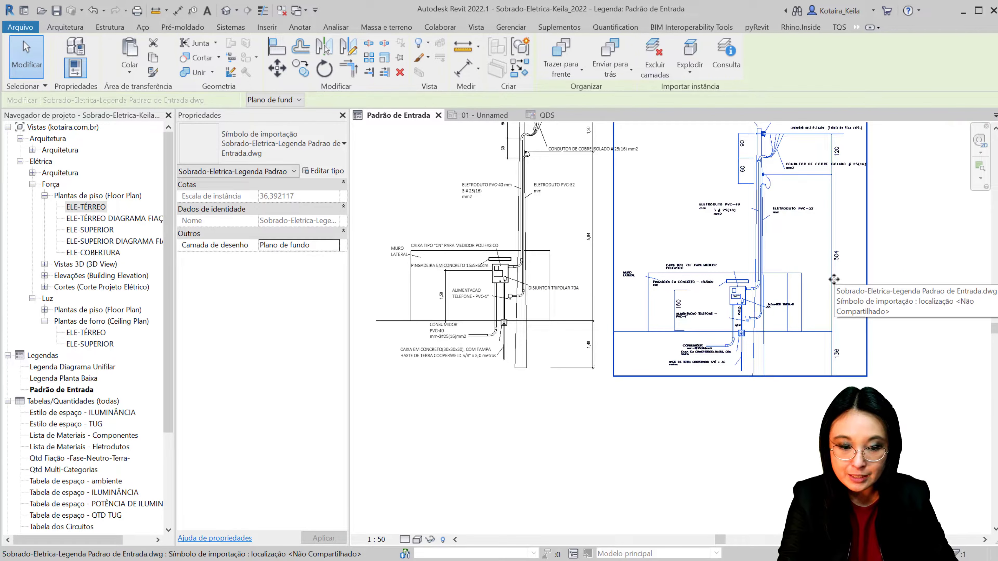
Delete the extra magenta imported DWG to the right of the entrance detail
{"action": "scroll", "coordinate": [404, 234], "scroll_direction": "up", "scroll_amount": 2}
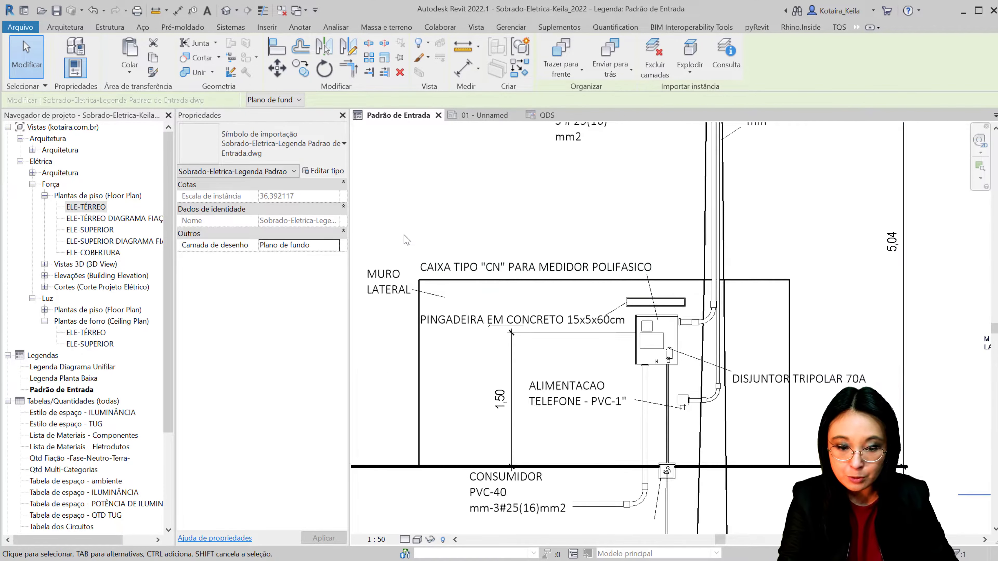
{"action": "left_click", "coordinate": [463, 267]}
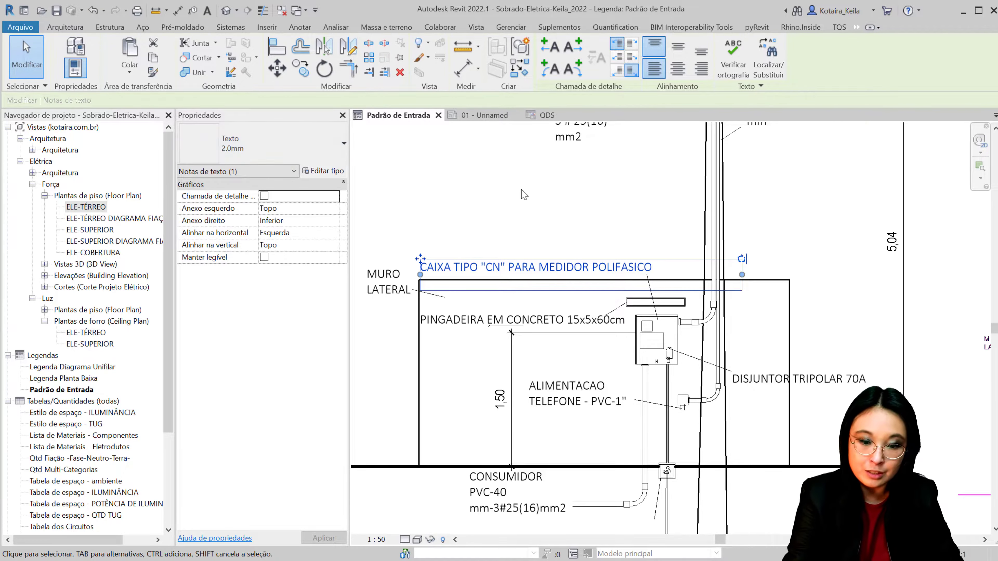
{"action": "scroll", "coordinate": [523, 241], "scroll_direction": "down", "scroll_amount": 3}
{"action": "scroll", "coordinate": [522, 241], "scroll_direction": "down", "scroll_amount": 2}
{"action": "left_click", "coordinate": [702, 224]}
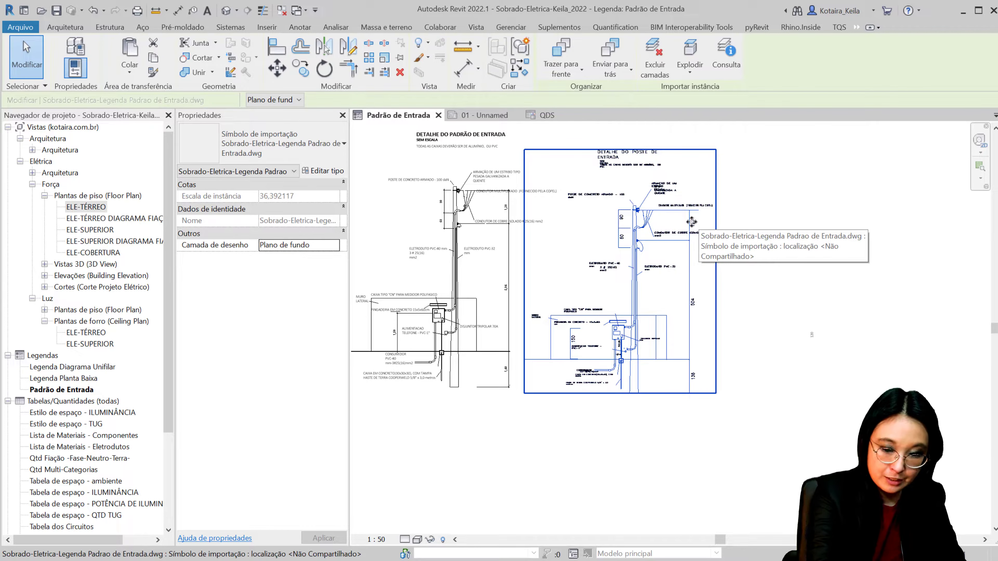
{"action": "key", "text": "Delete"}
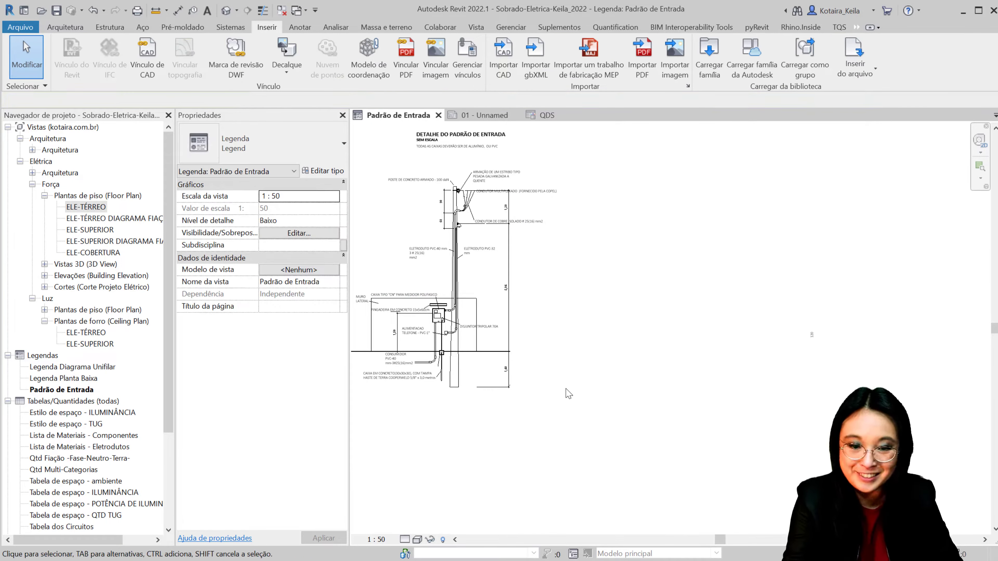
{"action": "middle_click_drag", "start_coordinate": [570, 393], "coordinate": [639, 354]}
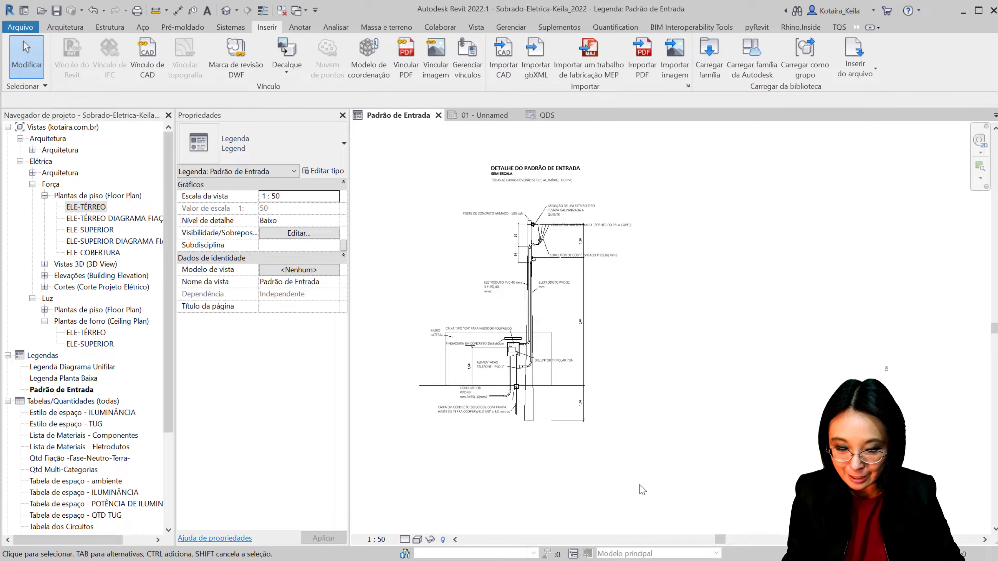
Switch to Photos and zoom and pan through the Cable Tray e Conduits connectors image
{"action": "key", "text": "alt+Tab"}
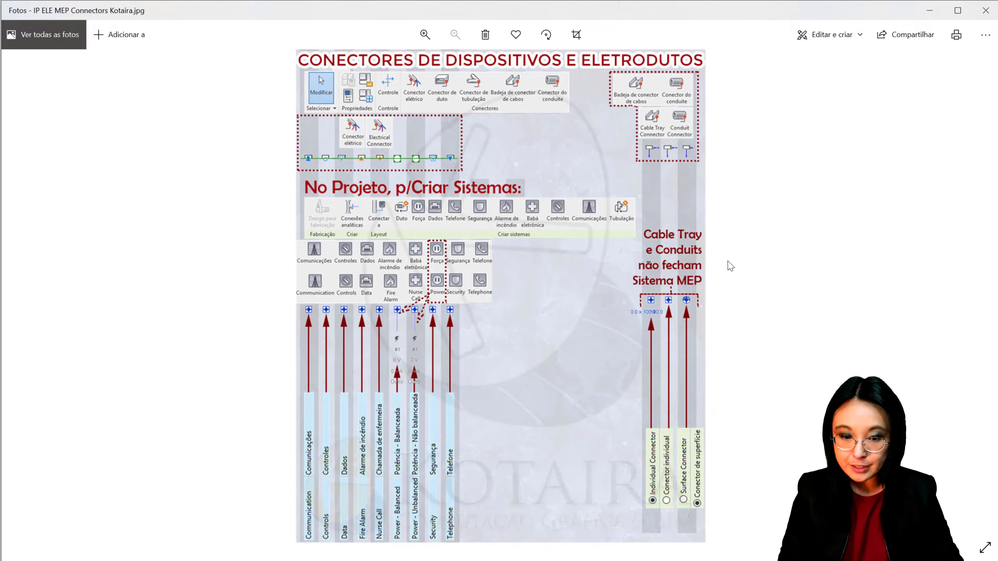
{"action": "scroll", "coordinate": [602, 126], "scroll_direction": "up", "scroll_amount": 3, "text": "ctrl"}
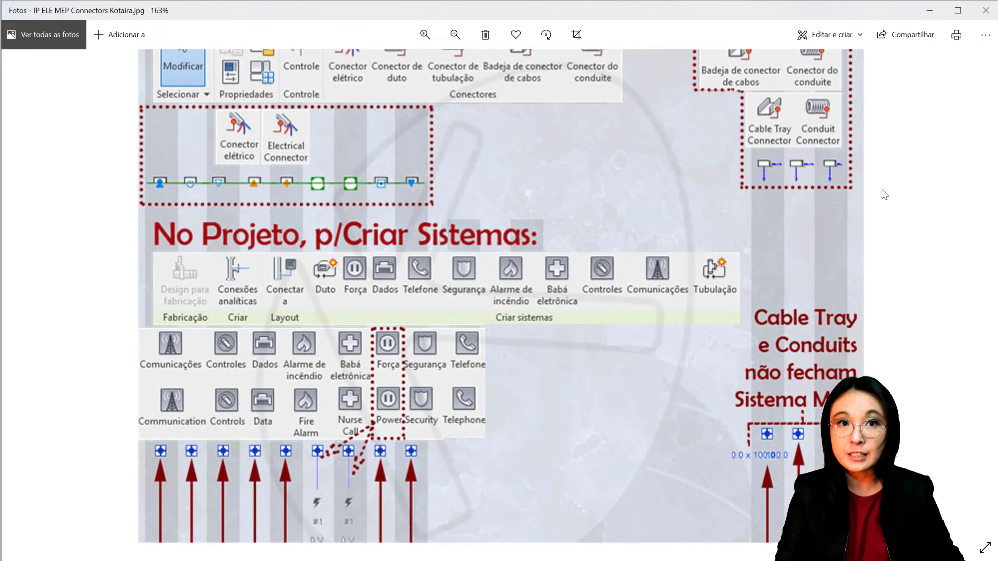
{"action": "scroll", "coordinate": [508, 169], "scroll_direction": "up", "scroll_amount": 1}
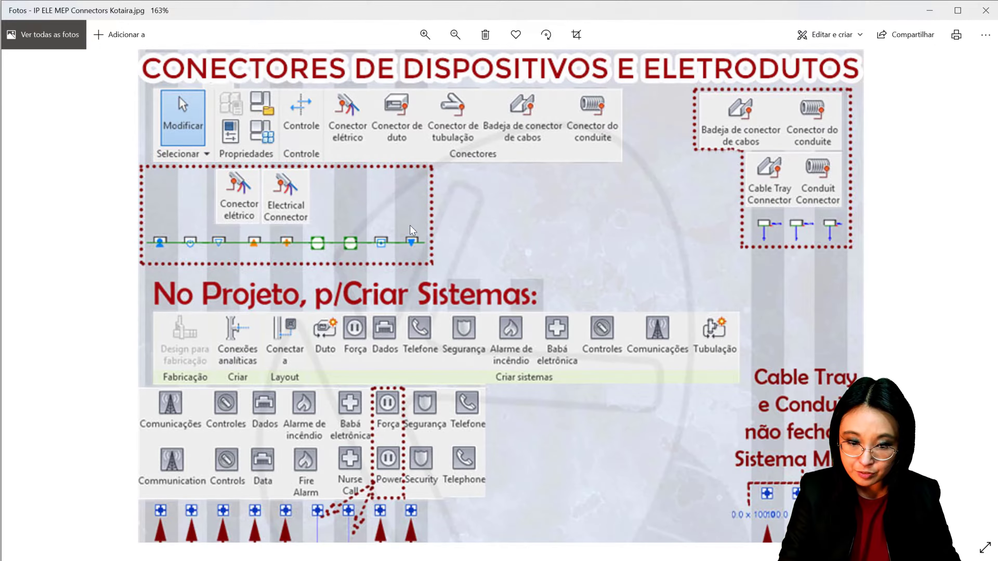
{"action": "scroll", "coordinate": [411, 230], "scroll_direction": "down", "scroll_amount": 10}
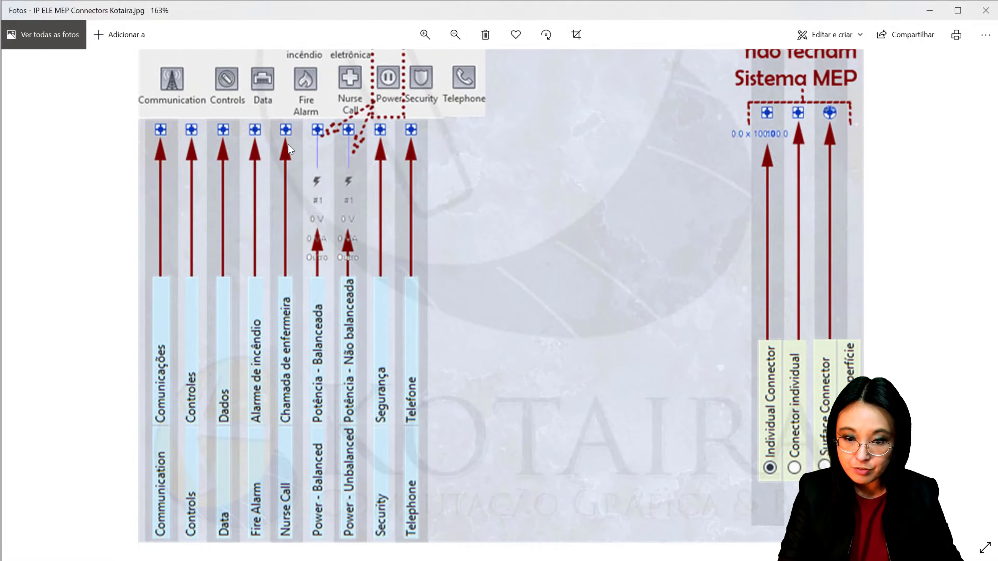
{"action": "scroll", "coordinate": [167, 150], "scroll_direction": "up", "scroll_amount": 3}
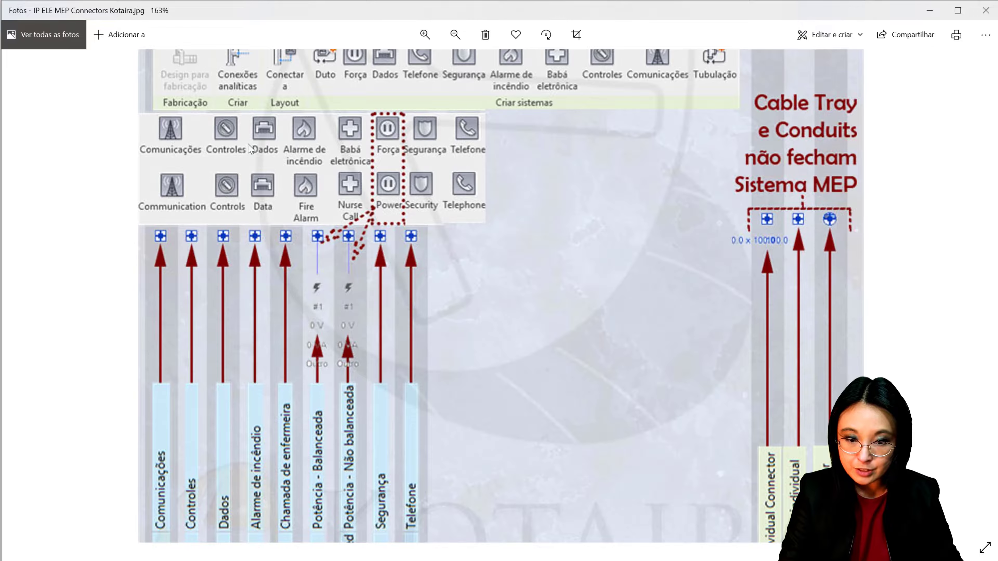
{"action": "scroll", "coordinate": [153, 173], "scroll_direction": "up", "scroll_amount": 1}
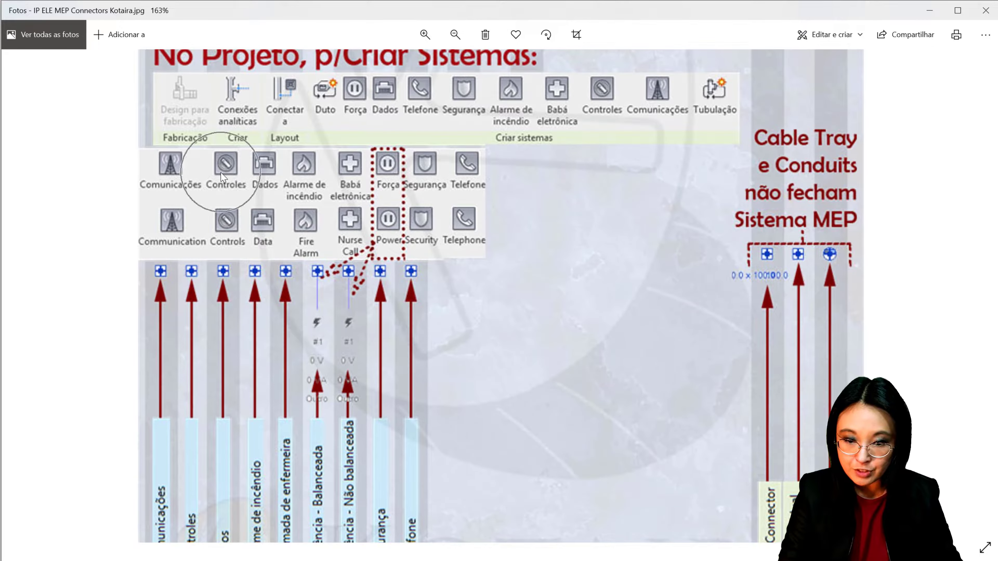
{"action": "scroll", "coordinate": [495, 307], "scroll_direction": "down", "scroll_amount": 1}
{"action": "left_click_drag", "start_coordinate": [496, 308], "coordinate": [504, 235]}
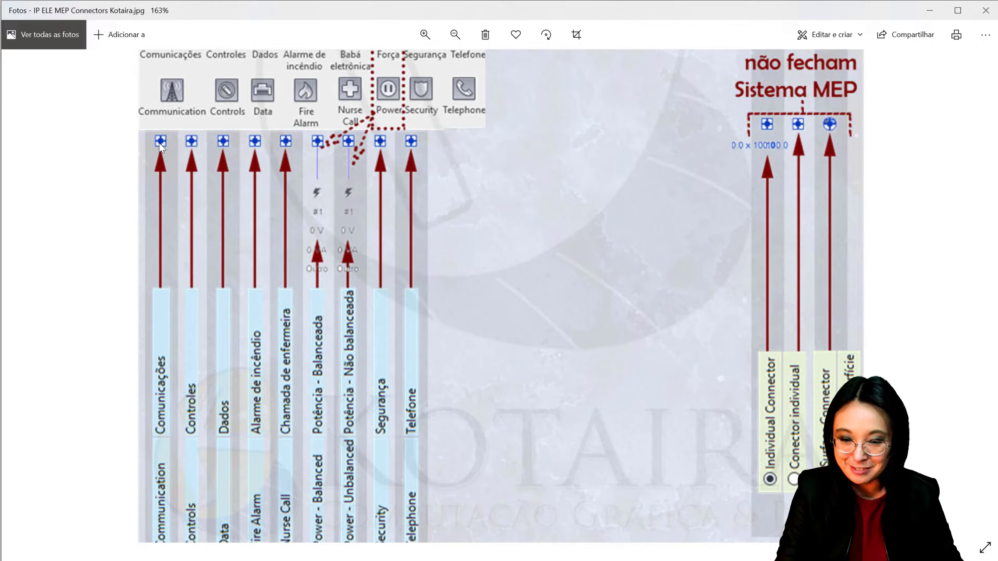
{"action": "left_click_drag", "start_coordinate": [160, 137], "coordinate": [167, 177]}
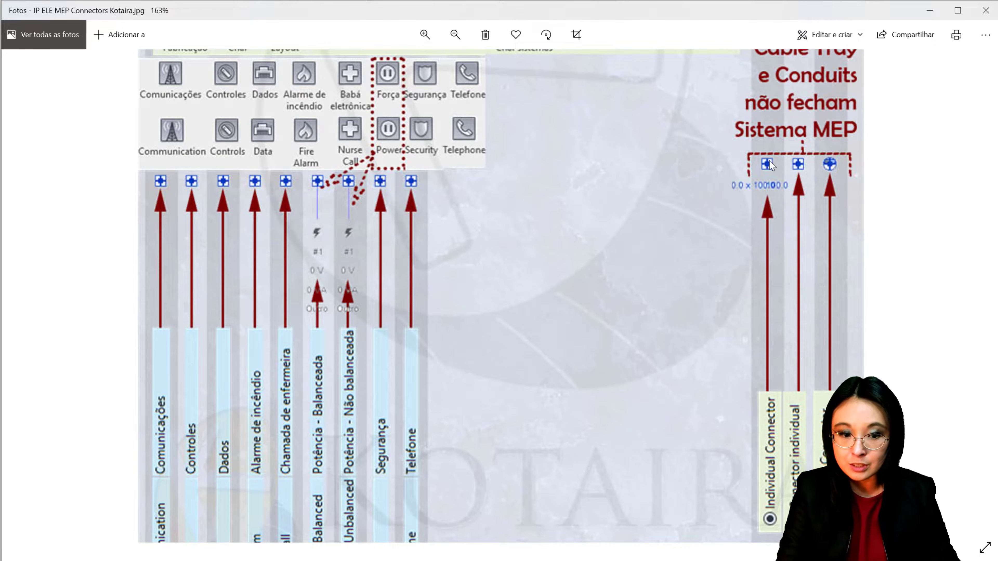
{"action": "scroll", "coordinate": [768, 164], "scroll_direction": "up", "scroll_amount": 5}
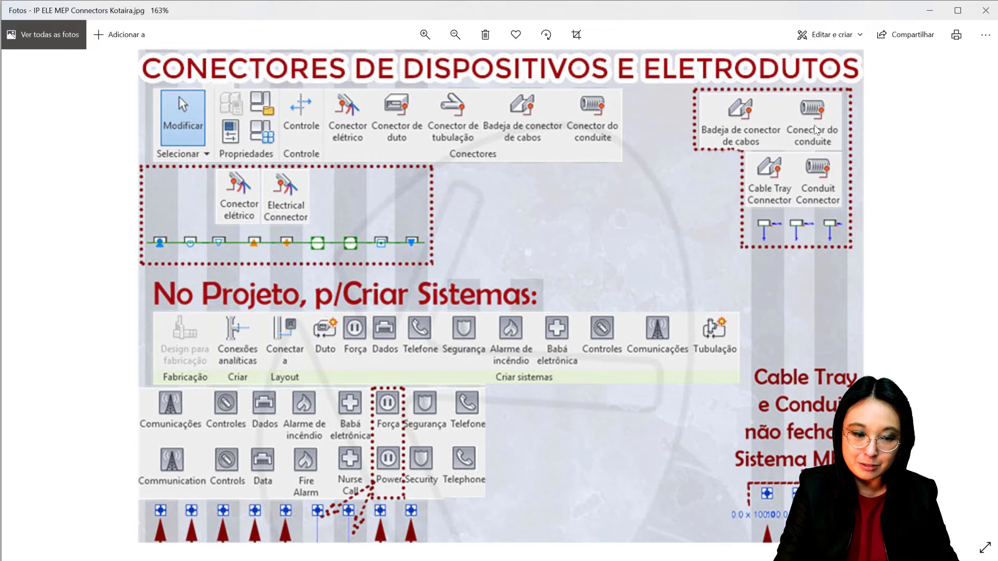
Advance to the ELE_Caixa de derivacao-passagem e acessorios.PNG reference image
{"action": "left_click", "coordinate": [772, 230]}
{"action": "left_click", "coordinate": [842, 236]}
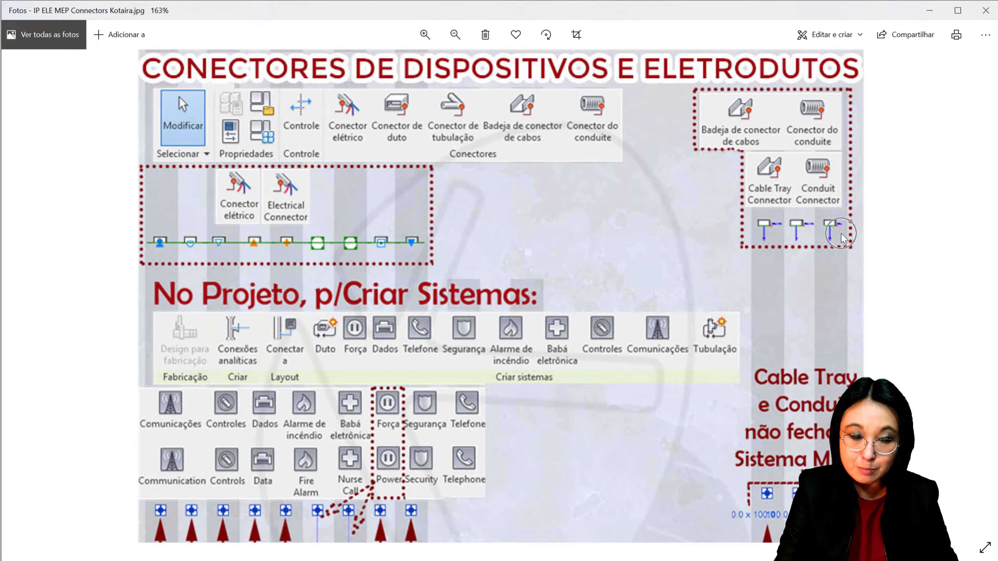
{"action": "scroll", "coordinate": [762, 129], "scroll_direction": "down", "scroll_amount": 5}
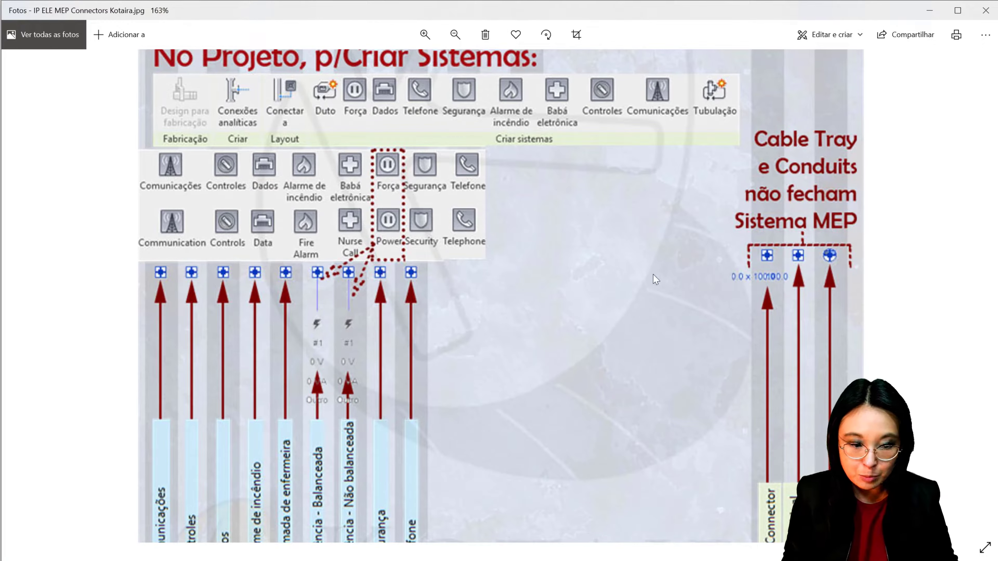
{"action": "scroll", "coordinate": [693, 180], "scroll_direction": "up", "scroll_amount": 3}
{"action": "scroll", "coordinate": [698, 183], "scroll_direction": "up", "scroll_amount": 2}
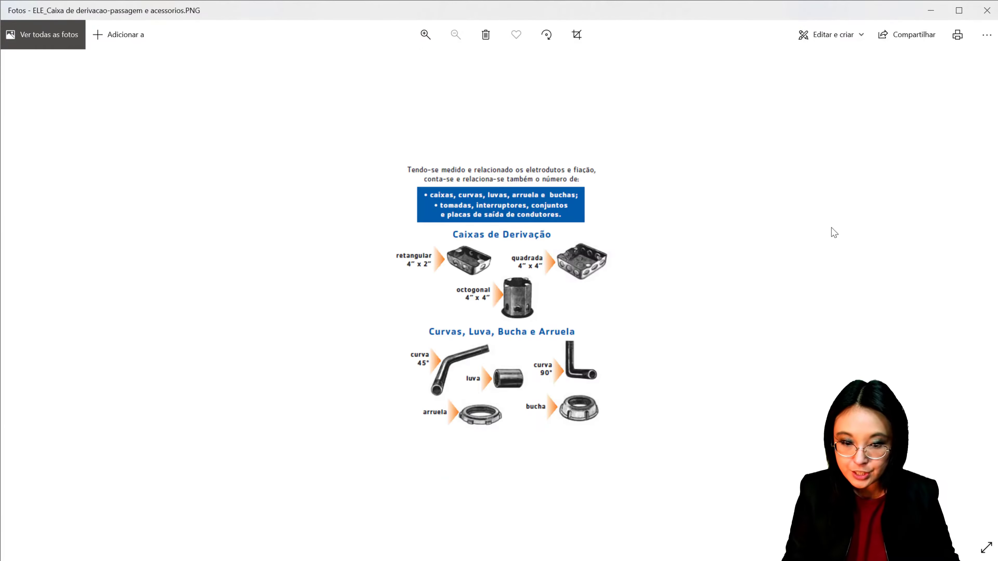
Zoom into the junction boxes and accessories reference image
{"action": "scroll", "coordinate": [609, 342], "scroll_direction": "up", "scroll_amount": 3, "text": "ctrl"}
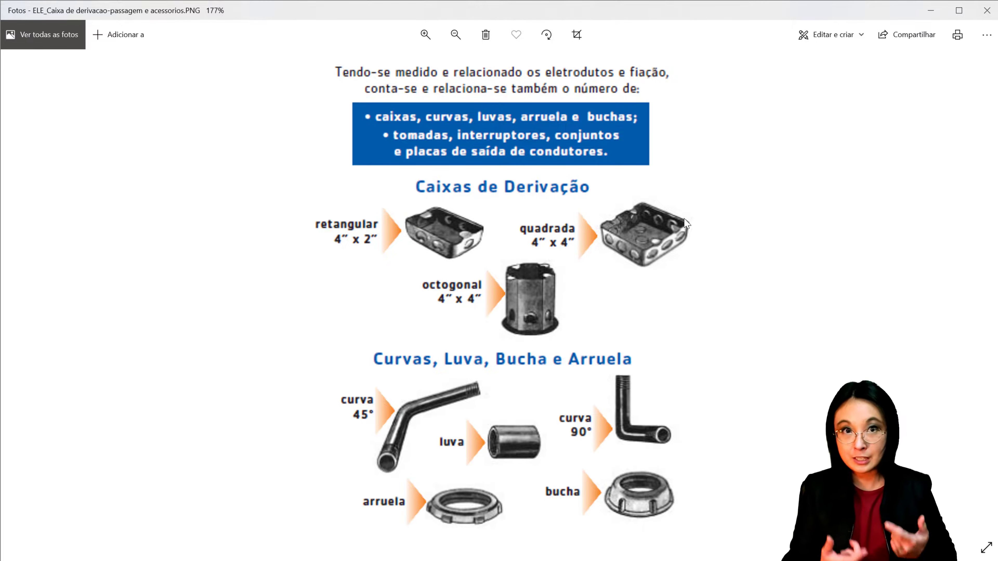
{"action": "key", "text": "Right"}
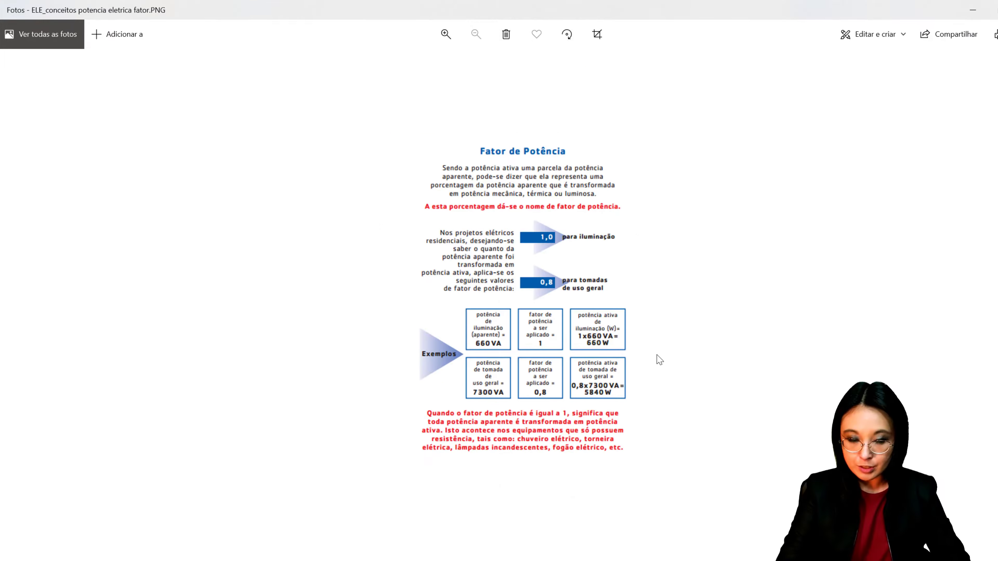
{"action": "key", "text": "ctrl+plus"}
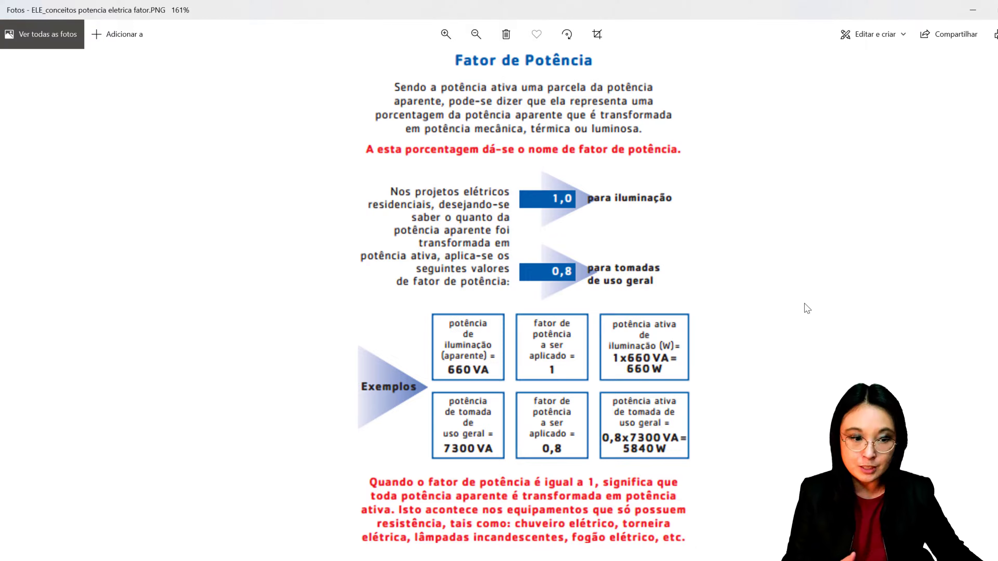
Return to Revit, open the ELE-TÉRREO plan and select the outlet beside the stairs
{"action": "left_click", "coordinate": [972, 9]}
{"action": "double_click", "coordinate": [87, 207]}
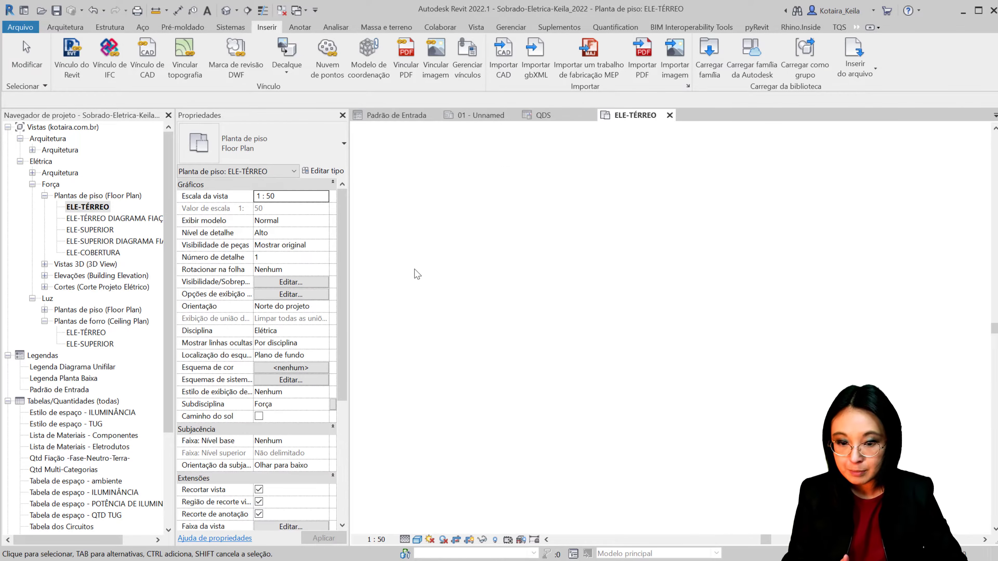
{"action": "scroll", "coordinate": [625, 228], "scroll_direction": "up", "scroll_amount": 3}
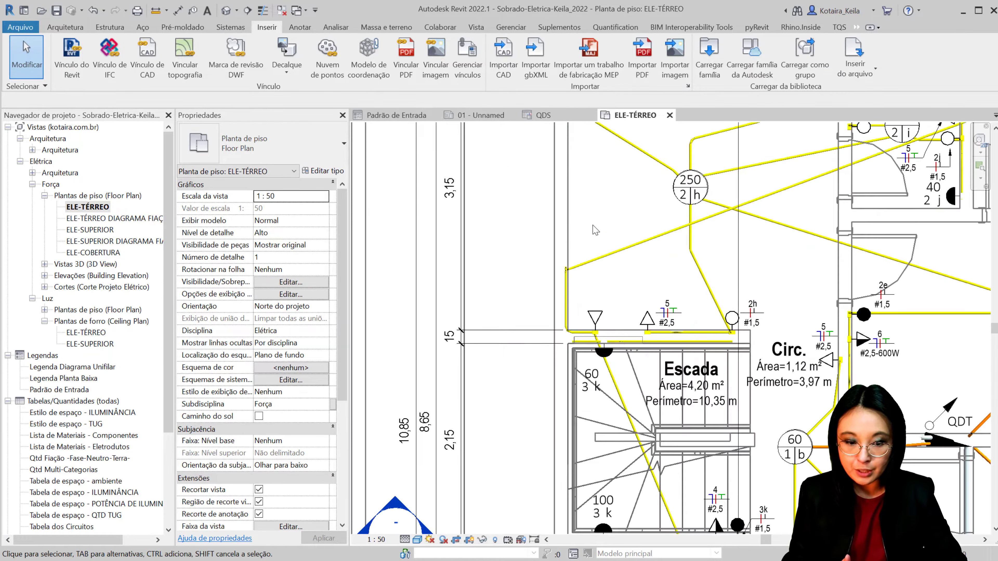
{"action": "scroll", "coordinate": [625, 228], "scroll_direction": "up", "scroll_amount": 2}
{"action": "scroll", "coordinate": [424, 288], "scroll_direction": "up", "scroll_amount": 2}
{"action": "left_click", "coordinate": [423, 289]}
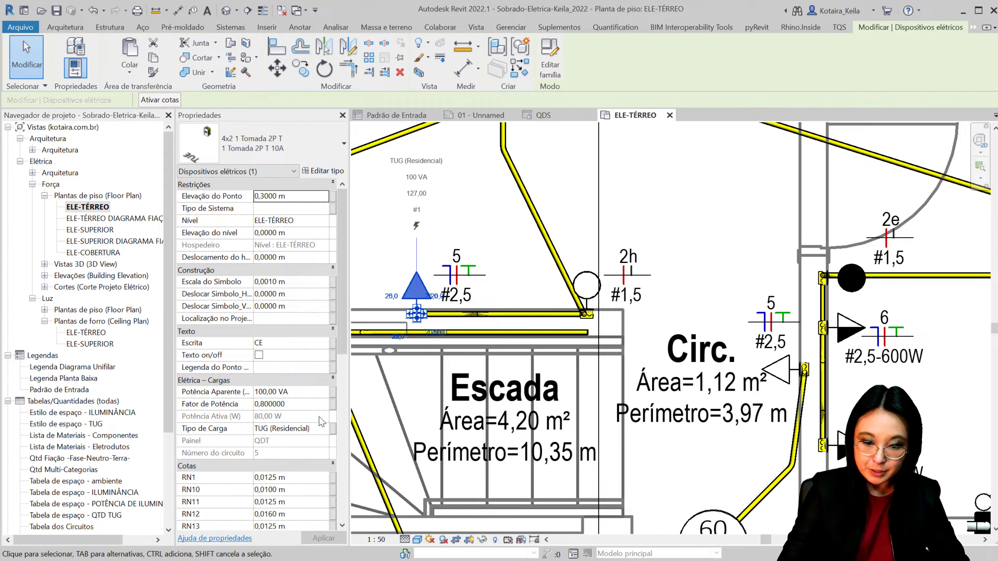
Review the outlet's TUE, LUZ and TUG load classifications and cancel without changes
{"action": "left_click", "coordinate": [300, 431]}
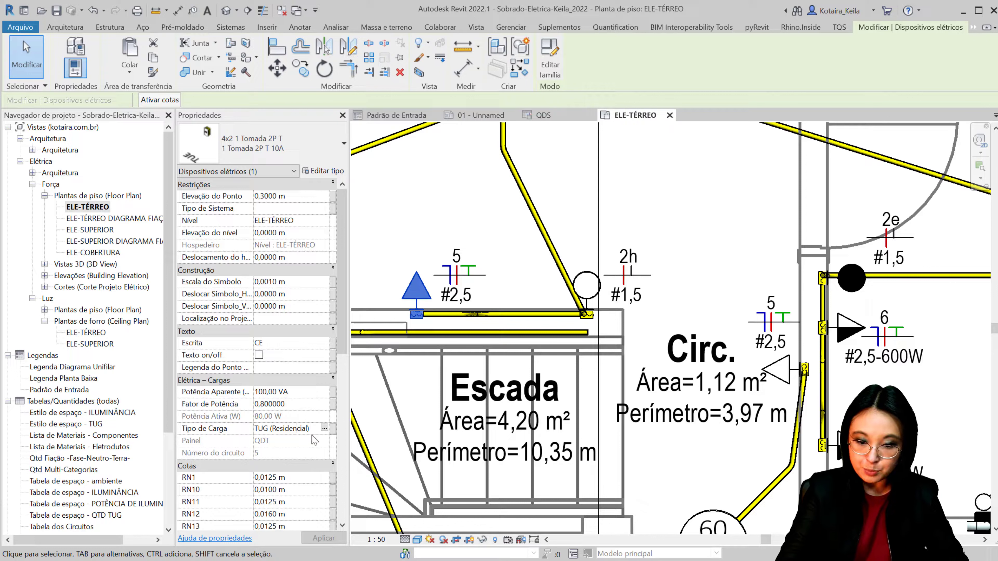
{"action": "left_click", "coordinate": [325, 428]}
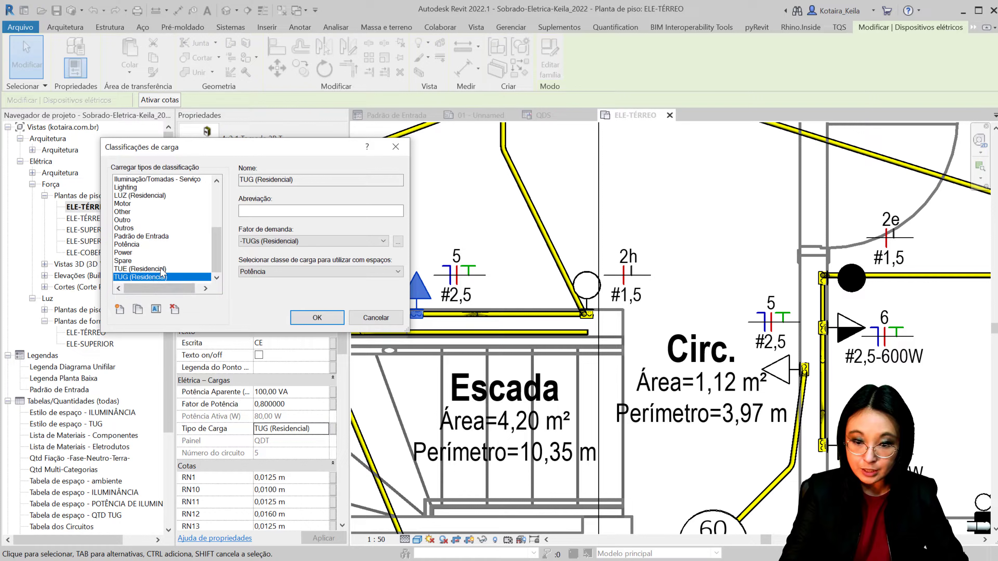
{"action": "left_click", "coordinate": [161, 269]}
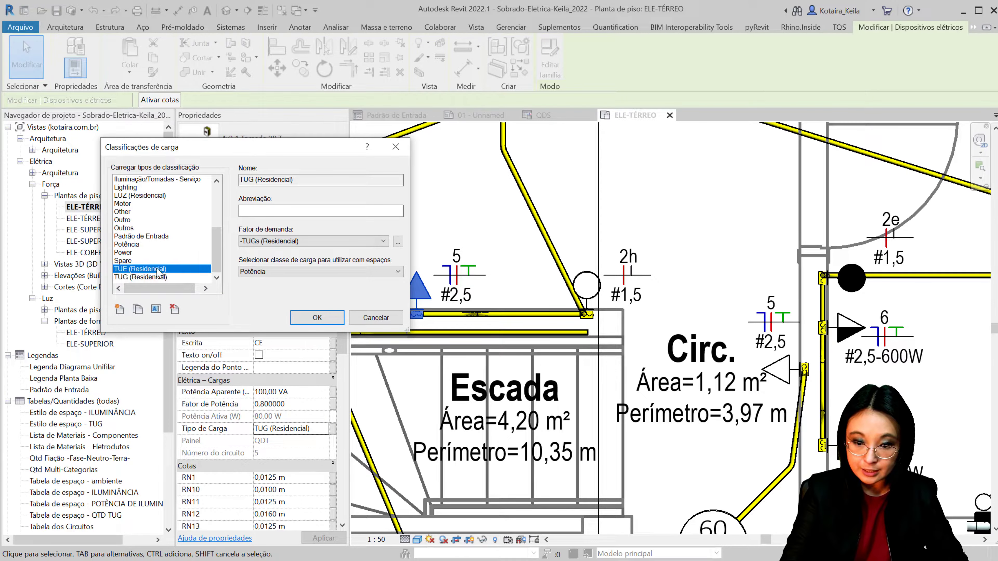
{"action": "left_click", "coordinate": [146, 196]}
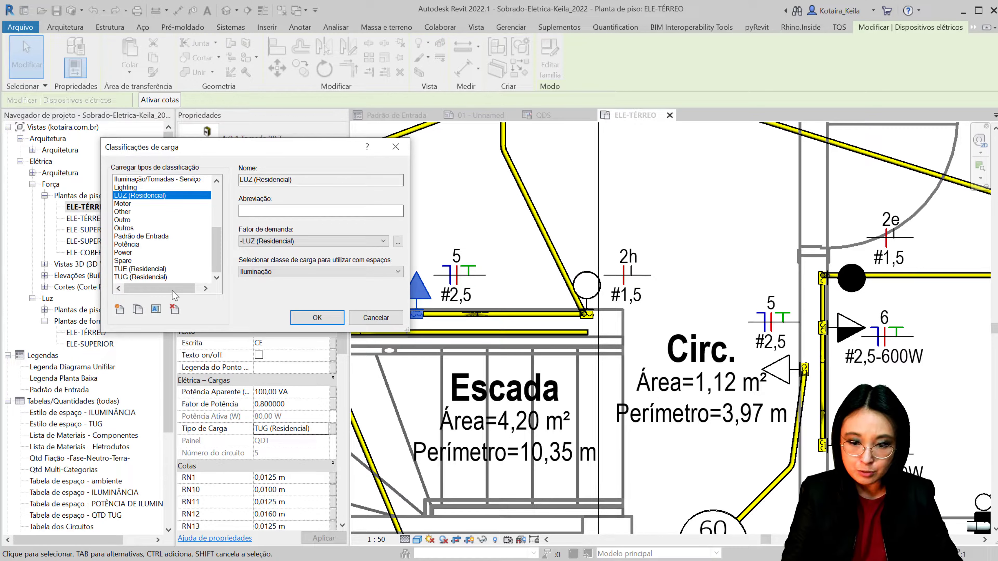
{"action": "left_click", "coordinate": [154, 277]}
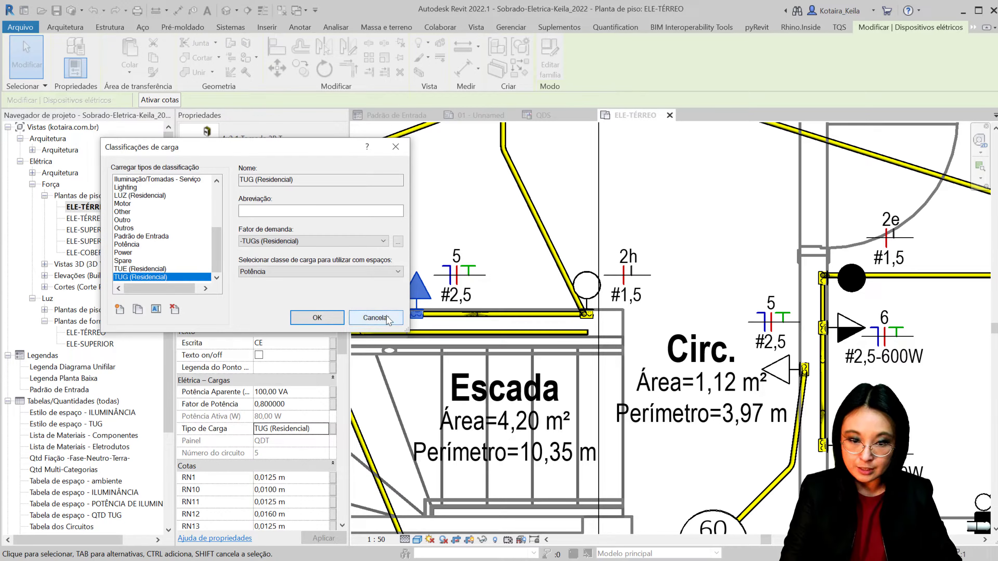
{"action": "left_click", "coordinate": [375, 317]}
{"action": "key", "text": "Escape"}
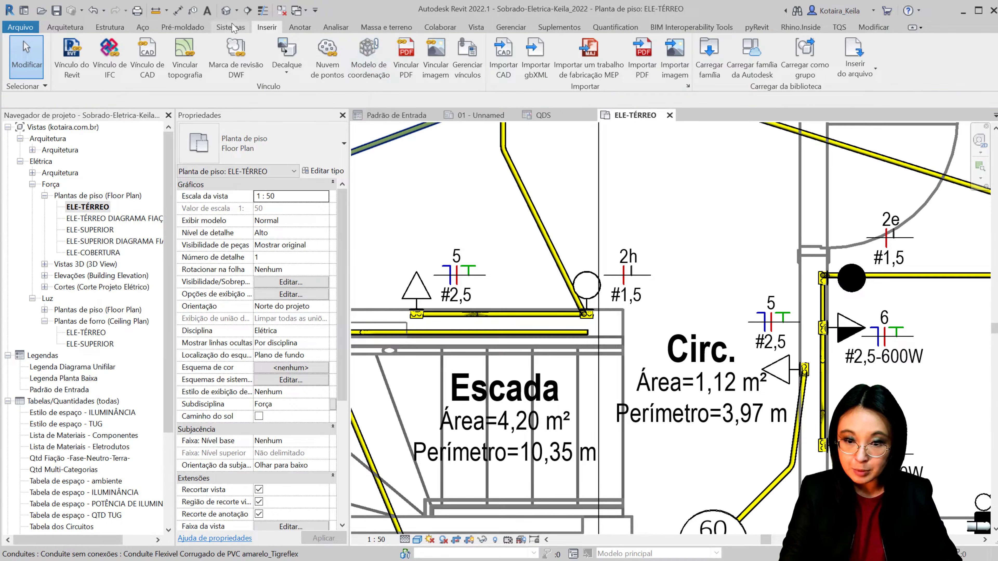
In Electrical Settings load calculations, select the LUZ (Residencial) load classification
{"action": "left_click", "coordinate": [231, 27]}
{"action": "left_click", "coordinate": [645, 84]}
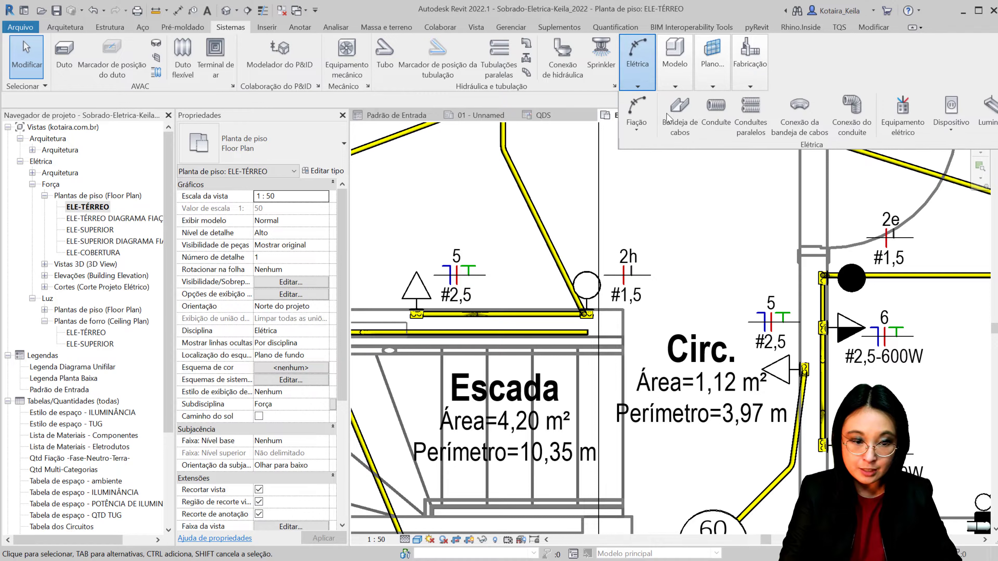
{"action": "key", "text": "e"}
{"action": "key", "text": "s"}
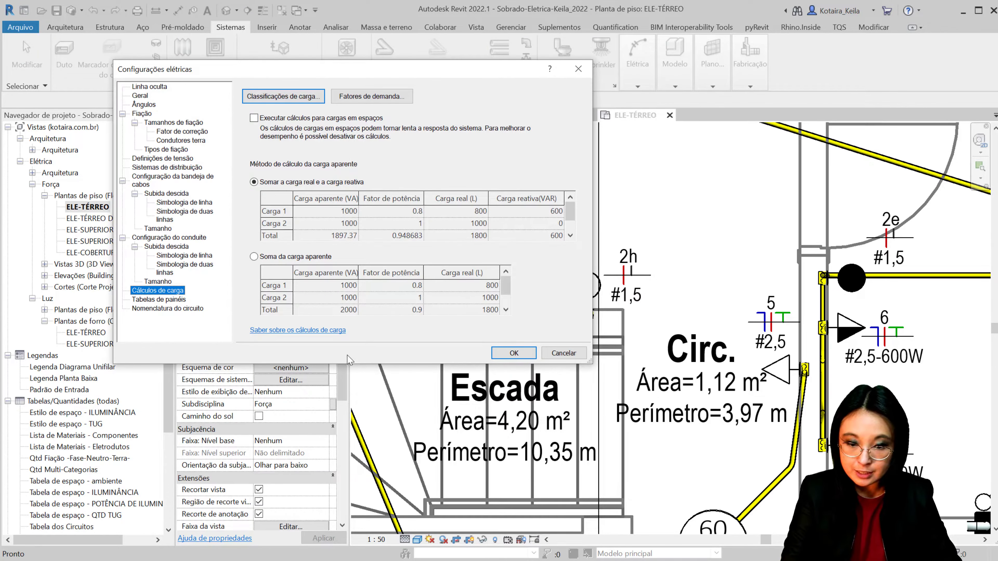
{"action": "left_click", "coordinate": [164, 293]}
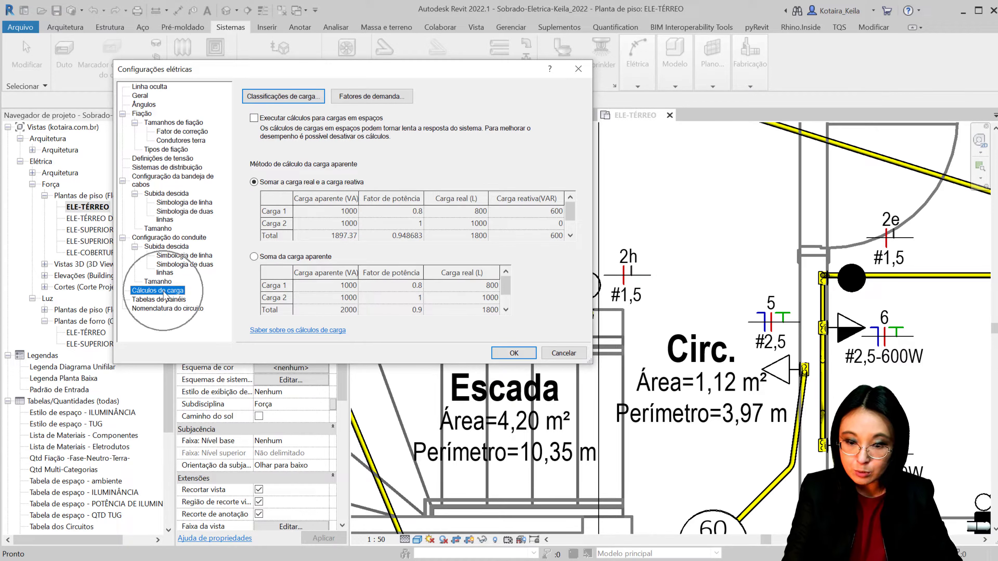
{"action": "left_click", "coordinate": [302, 98]}
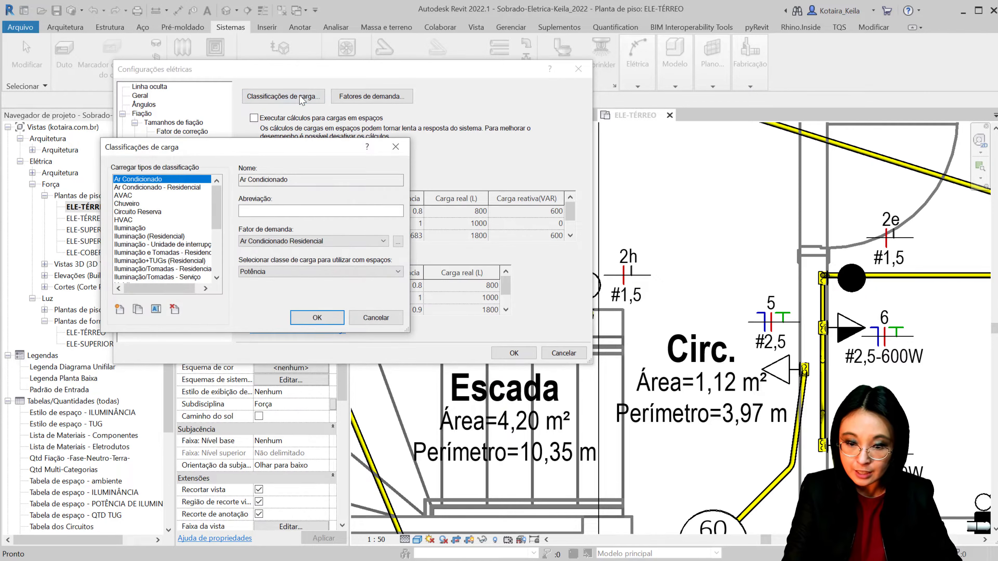
{"action": "left_click", "coordinate": [163, 227]}
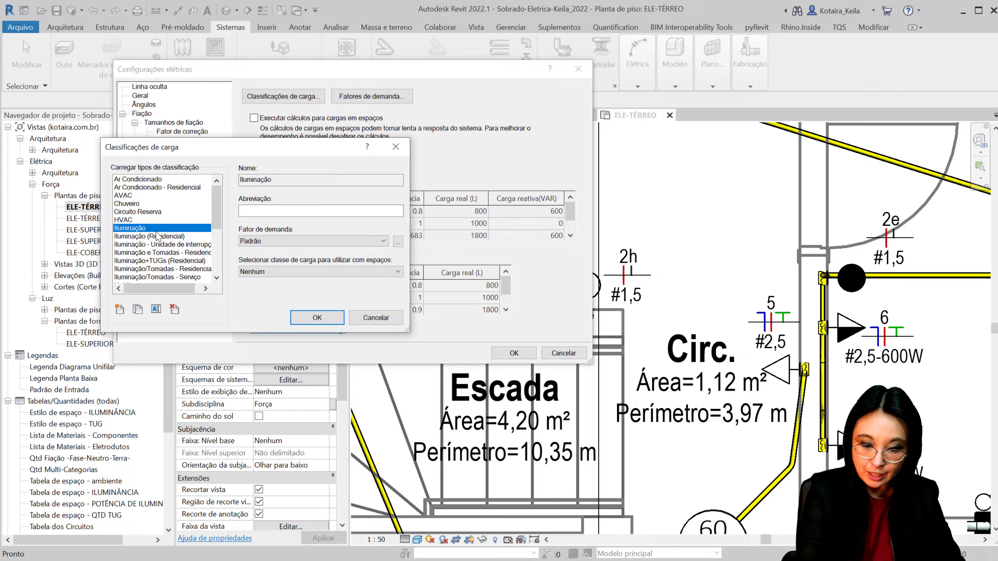
{"action": "key", "text": "Down"}
{"action": "key", "text": "Down"}
{"action": "key", "text": "Down"}
{"action": "scroll", "coordinate": [145, 258], "scroll_direction": "down", "scroll_amount": 2}
{"action": "key", "text": "Down"}
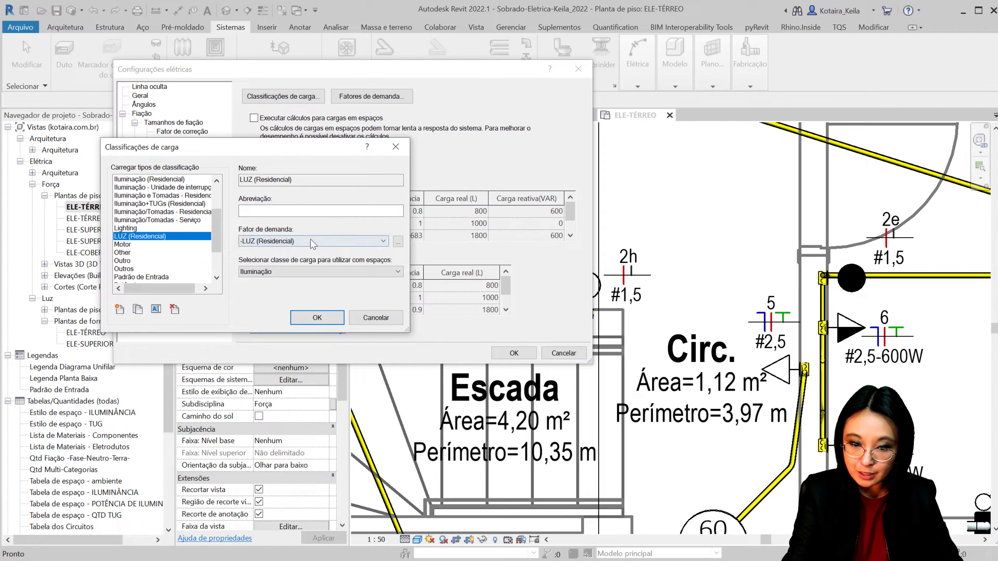
Assign the -TUGs (Residencial) 0,80 demand factor to LUZ and confirm both dialogs
{"action": "left_click", "coordinate": [398, 241]}
{"action": "double_click", "coordinate": [217, 207]}
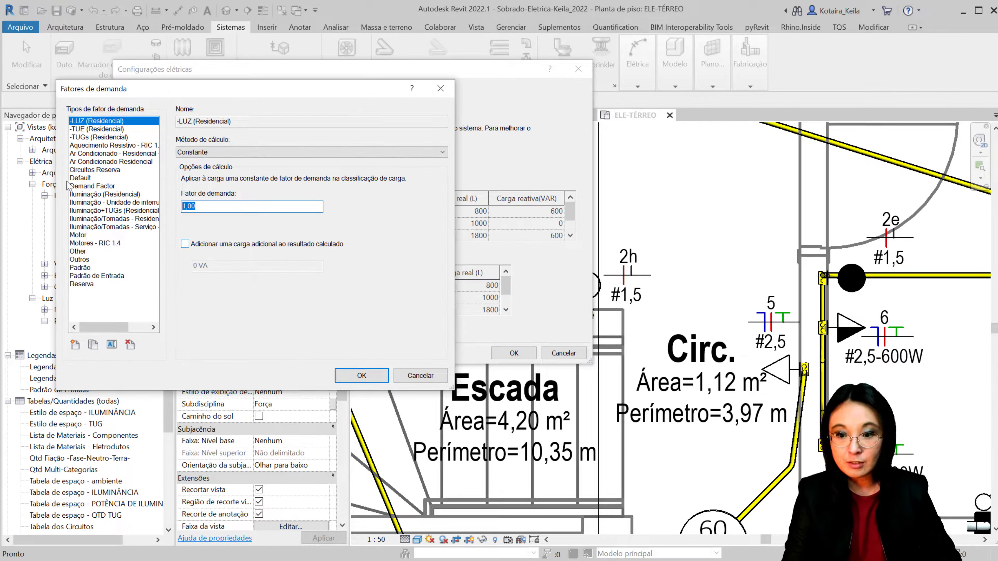
{"action": "left_click", "coordinate": [91, 129]}
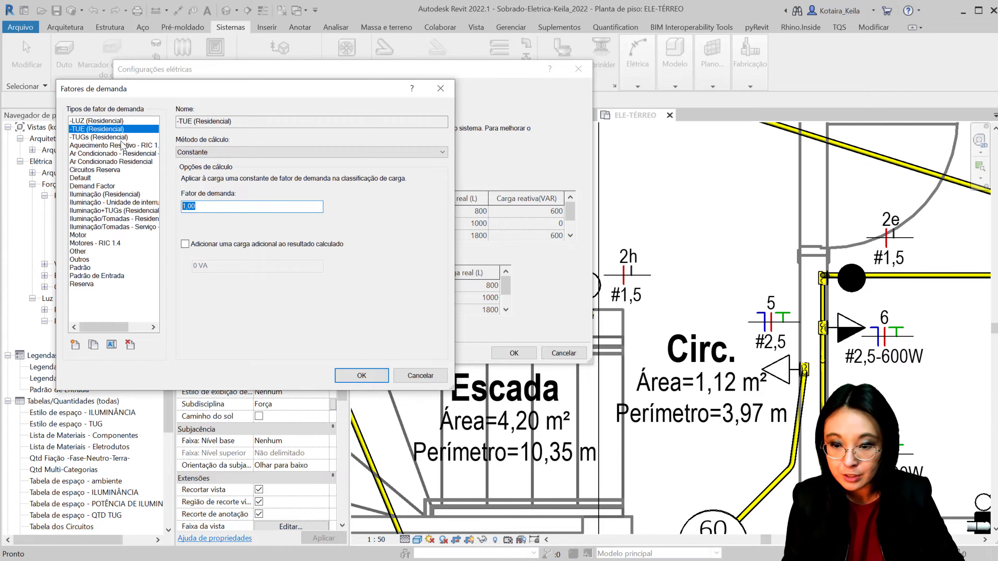
{"action": "left_click", "coordinate": [101, 137]}
{"action": "left_click", "coordinate": [226, 205]}
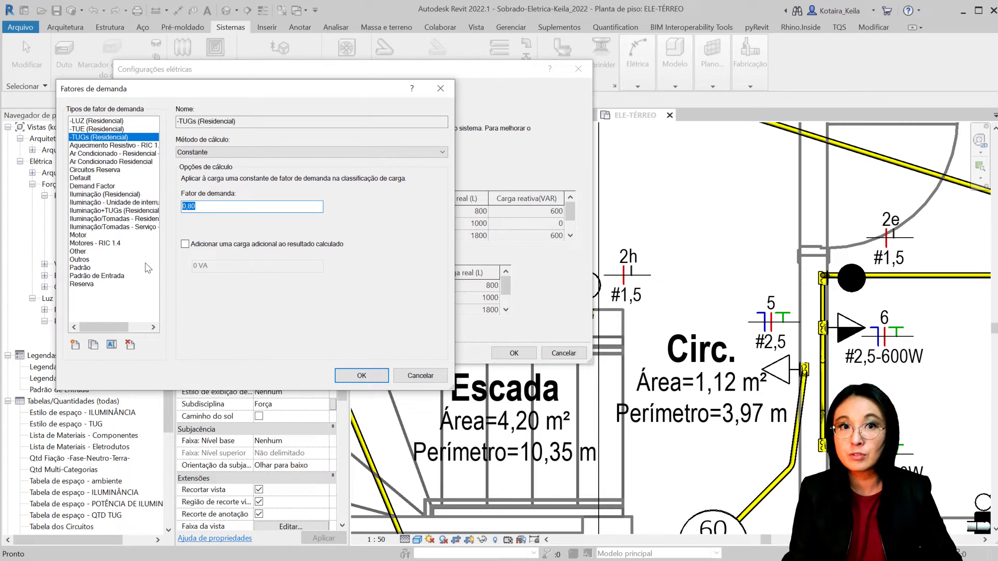
{"action": "left_click", "coordinate": [362, 375]}
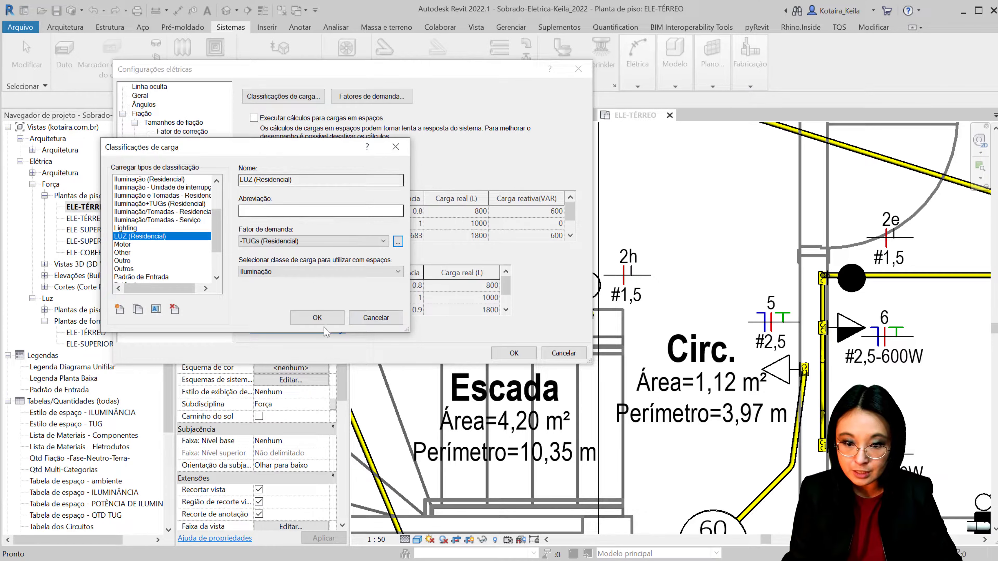
{"action": "left_click", "coordinate": [317, 318]}
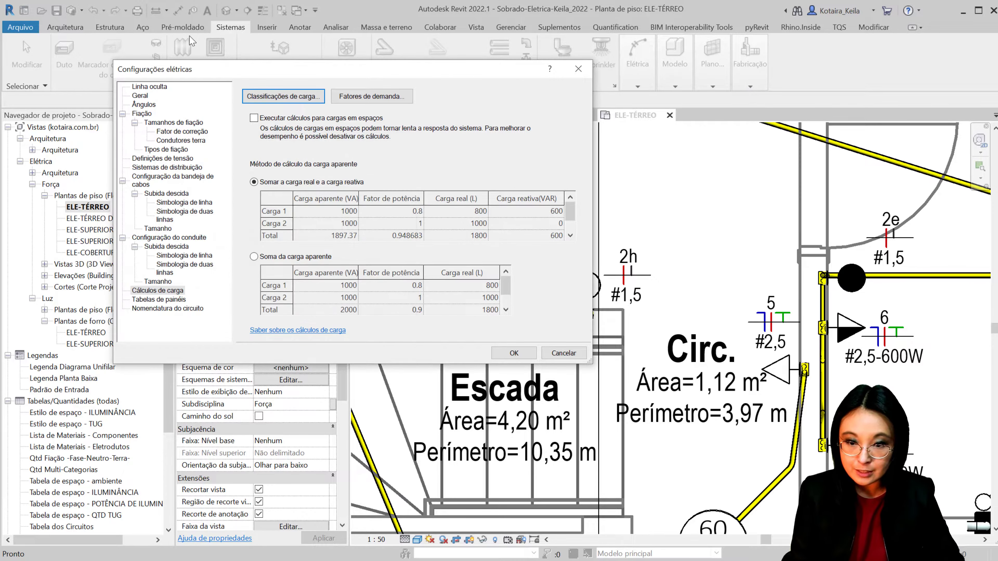
{"action": "left_click_drag", "start_coordinate": [195, 77], "coordinate": [193, 77]}
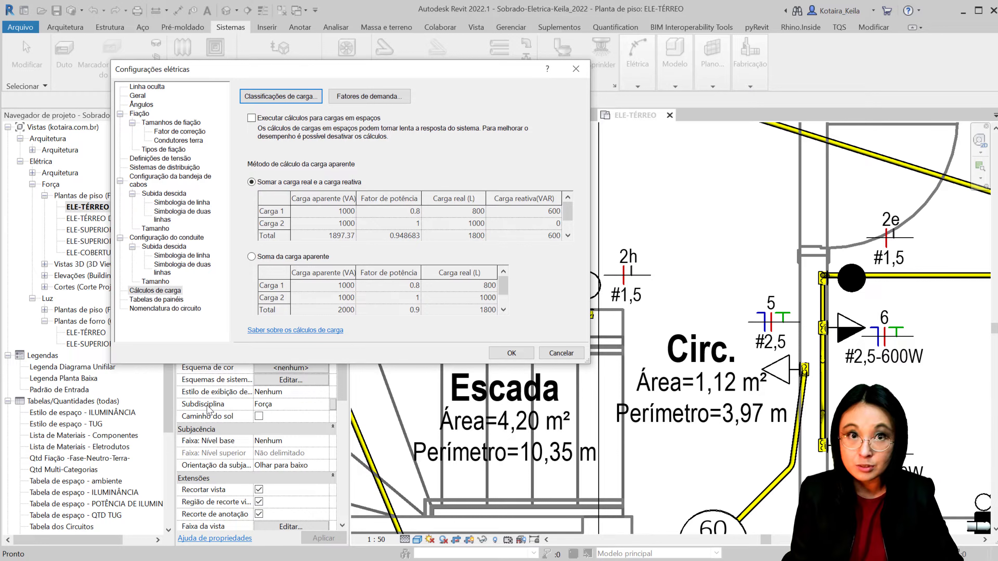
Close Electrical Settings and temporarily hide the 250 2h luminaire tag
{"action": "left_click", "coordinate": [511, 353]}
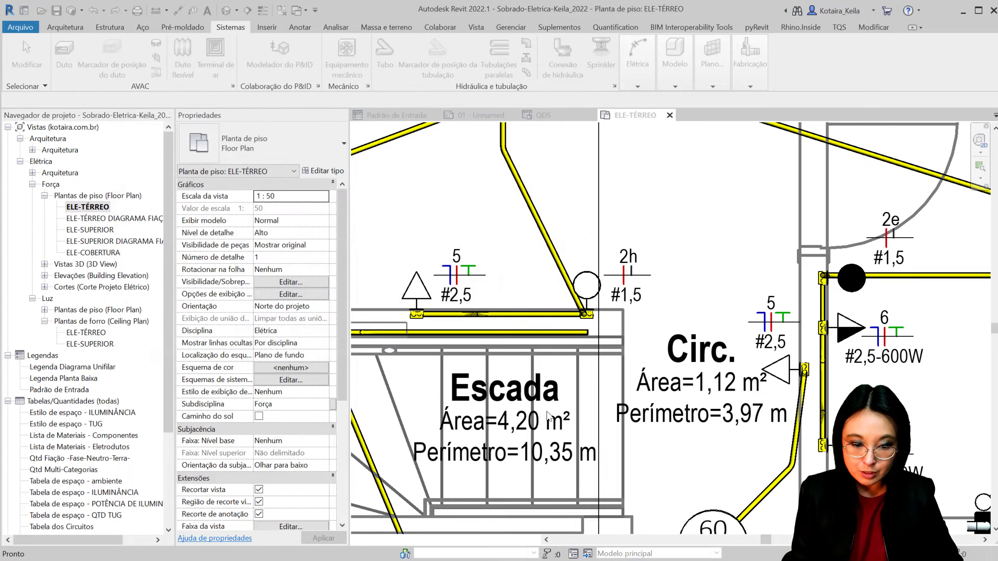
{"action": "left_click", "coordinate": [594, 294]}
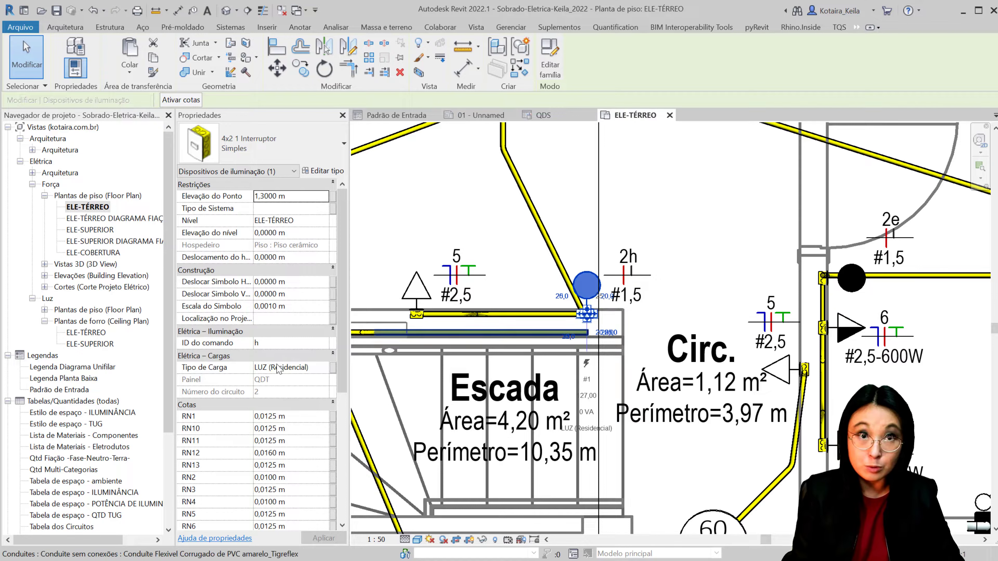
{"action": "scroll", "coordinate": [452, 236], "scroll_direction": "up", "scroll_amount": 5, "text": "ctrl"}
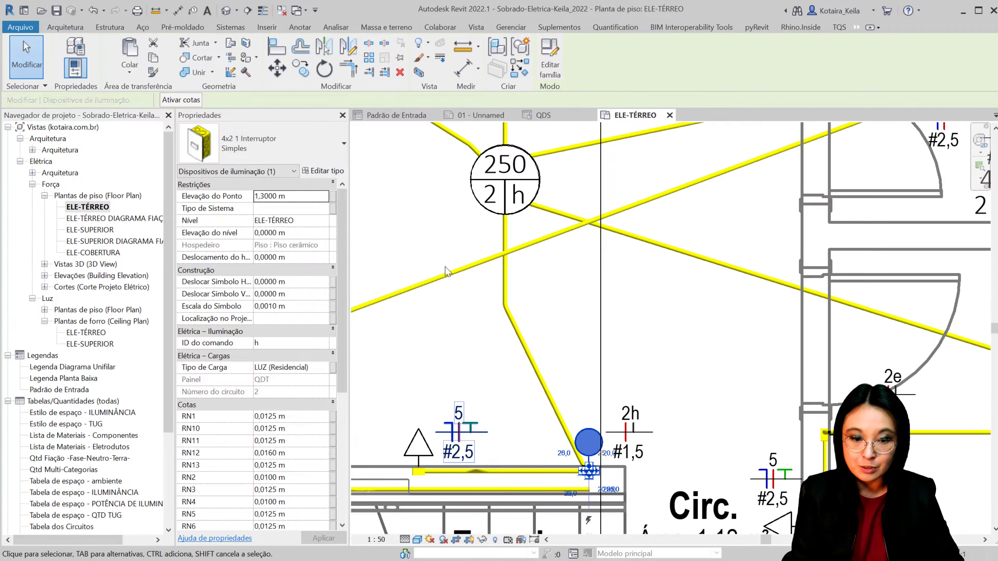
{"action": "left_click", "coordinate": [477, 196]}
{"action": "key", "text": "h"}
{"action": "key", "text": "h"}
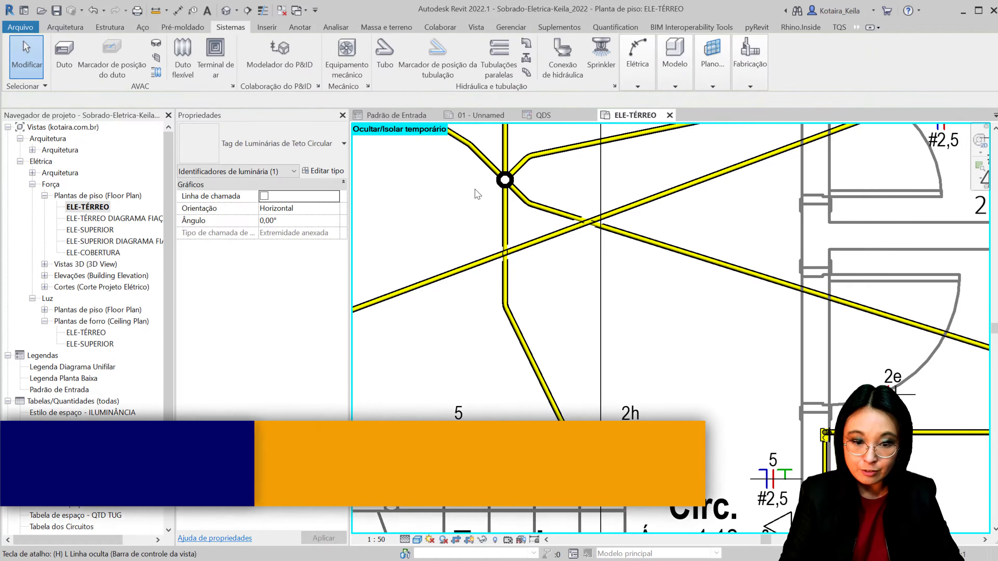
Inspect the luminaire box under the tag and its lighting circuit's load
{"action": "left_click", "coordinate": [505, 179]}
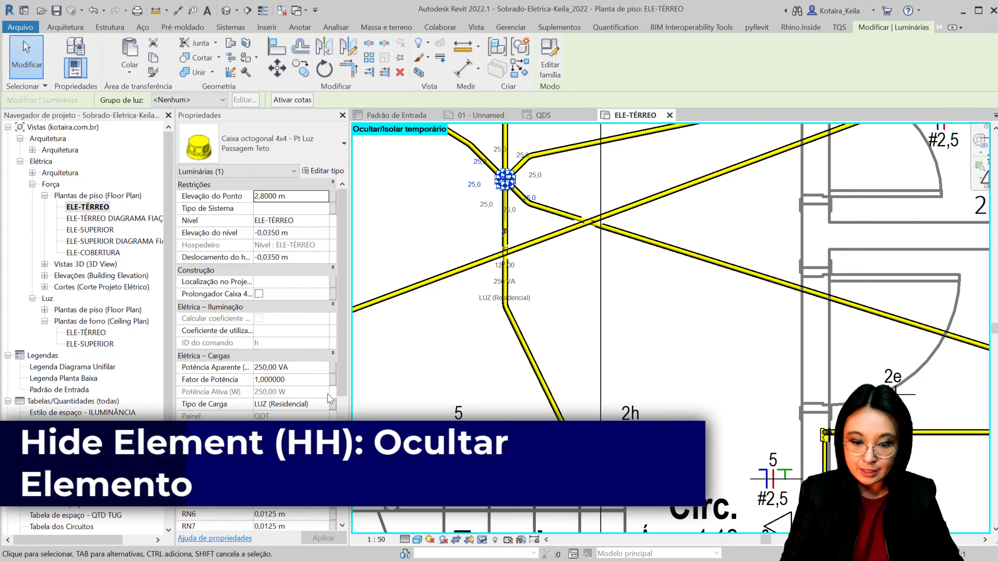
{"action": "left_click", "coordinate": [273, 404]}
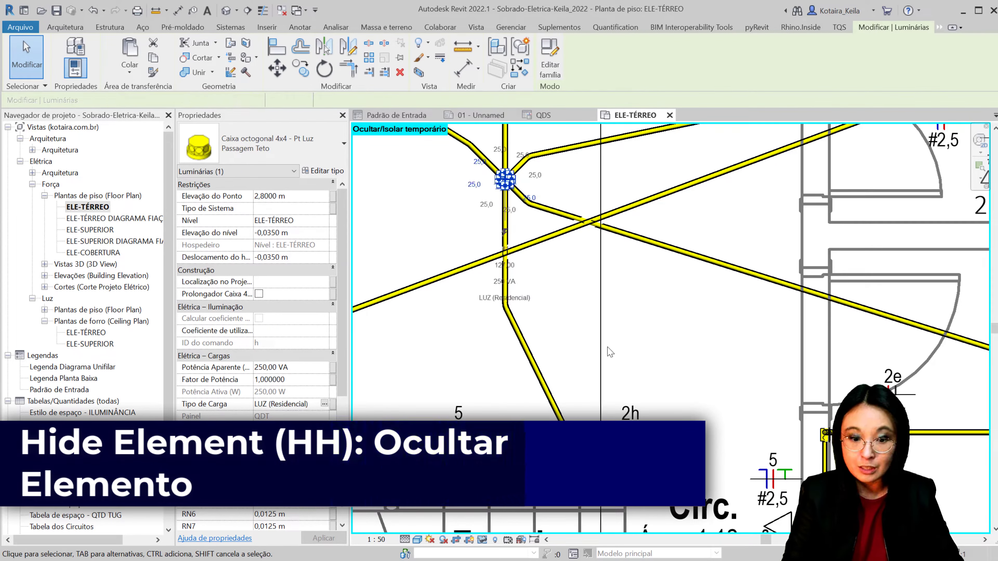
{"action": "key", "text": "h"}
{"action": "key", "text": "h"}
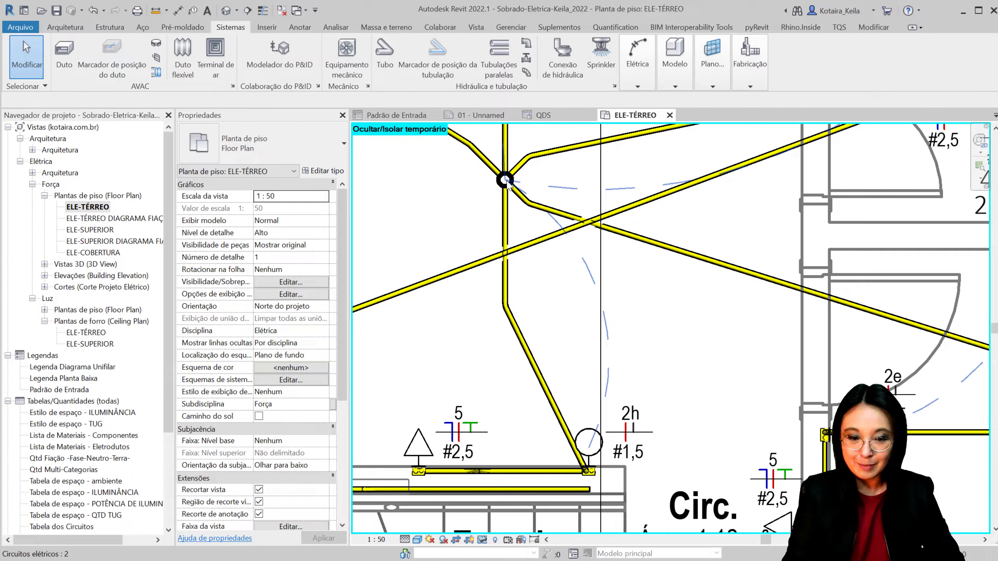
{"action": "left_click", "coordinate": [508, 184]}
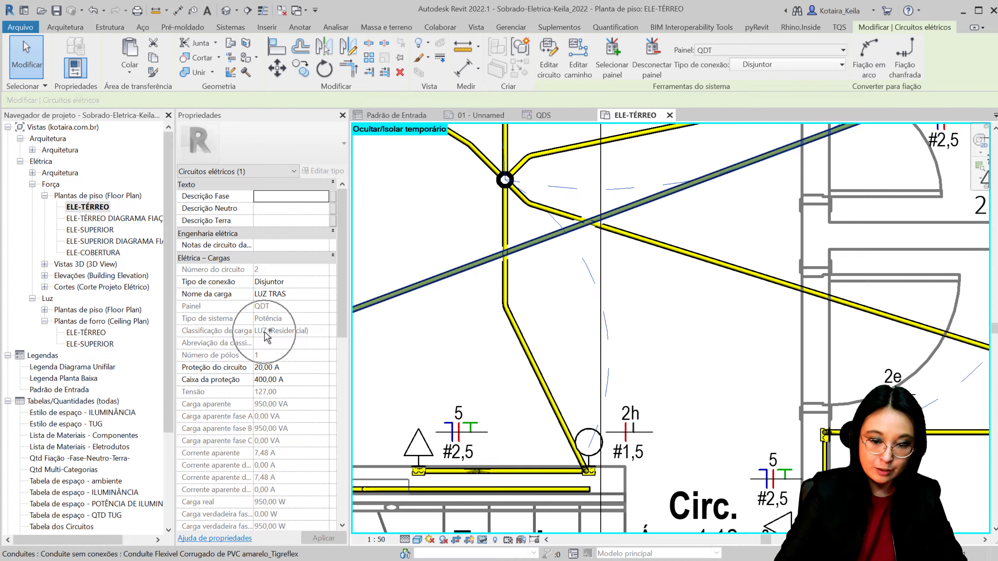
{"action": "left_click", "coordinate": [291, 335]}
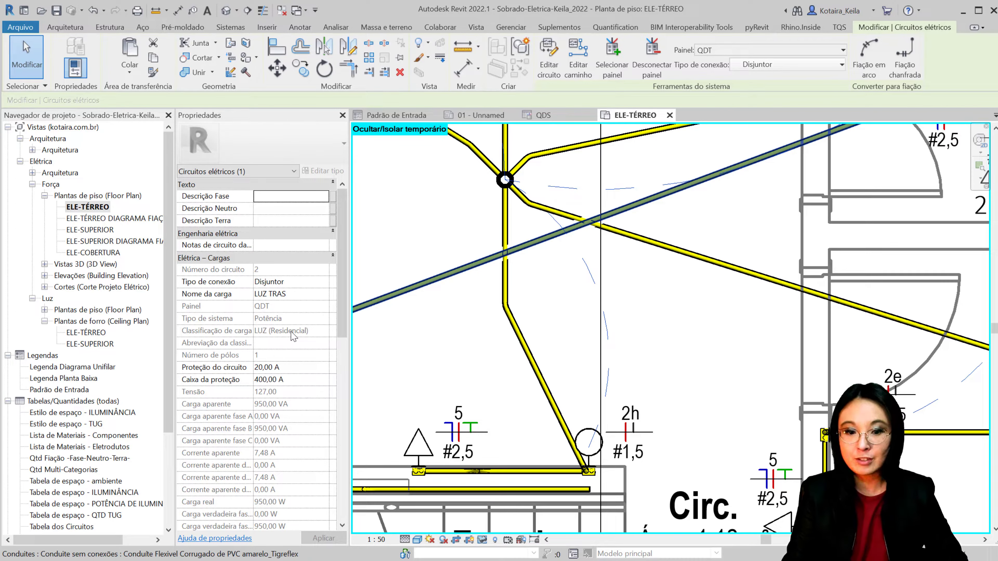
{"action": "left_click", "coordinate": [554, 341]}
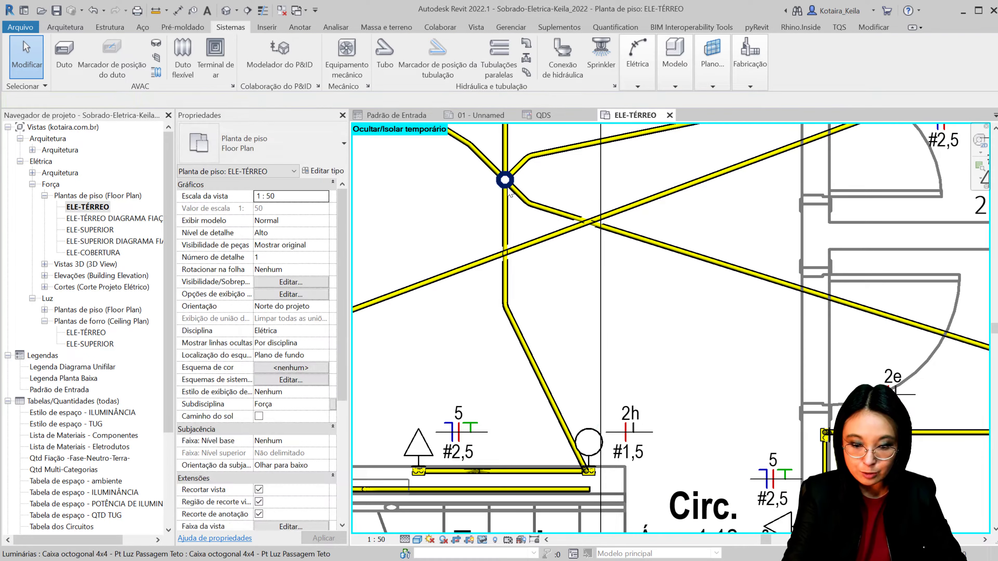
Check switch system h's ID, then reset temporary hiding with HR
{"action": "key", "text": "Tab"}
{"action": "key", "text": "Tab"}
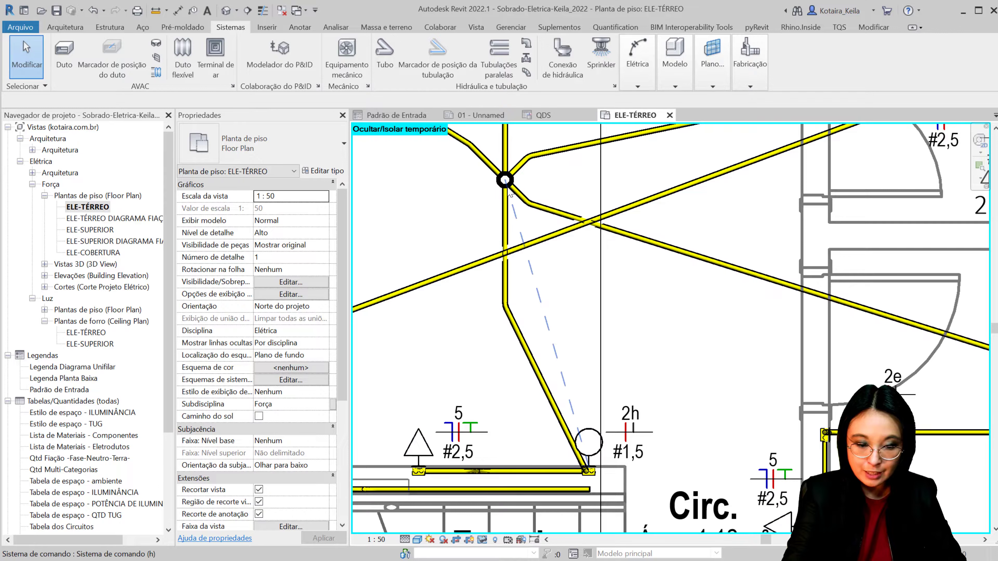
{"action": "left_click", "coordinate": [510, 196]}
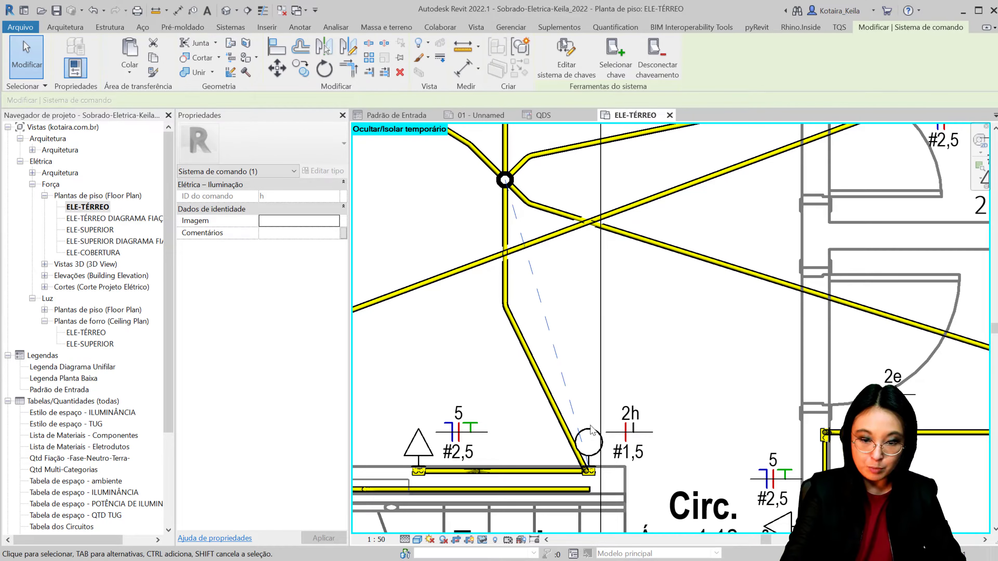
{"action": "left_click", "coordinate": [271, 196]}
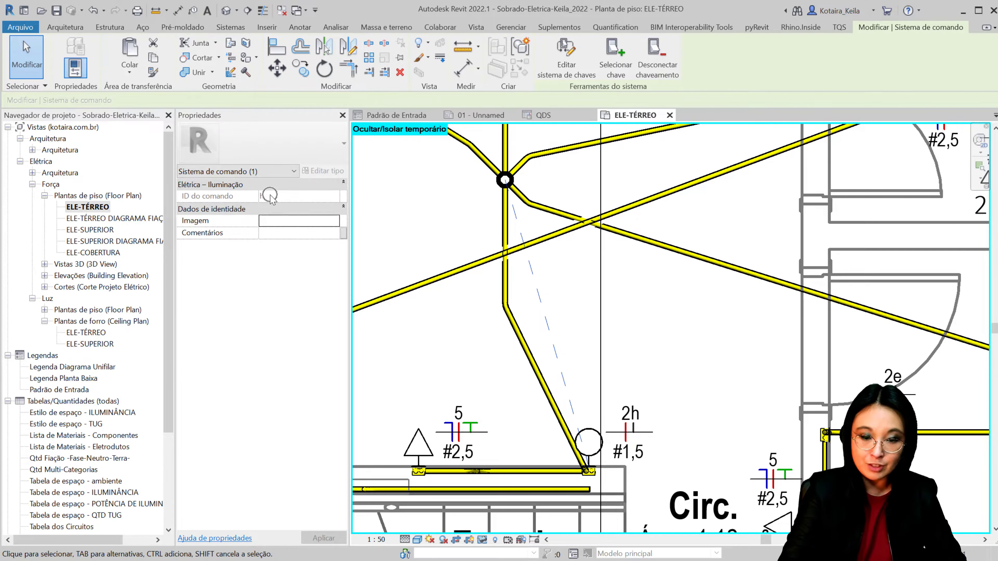
{"action": "left_click", "coordinate": [577, 305]}
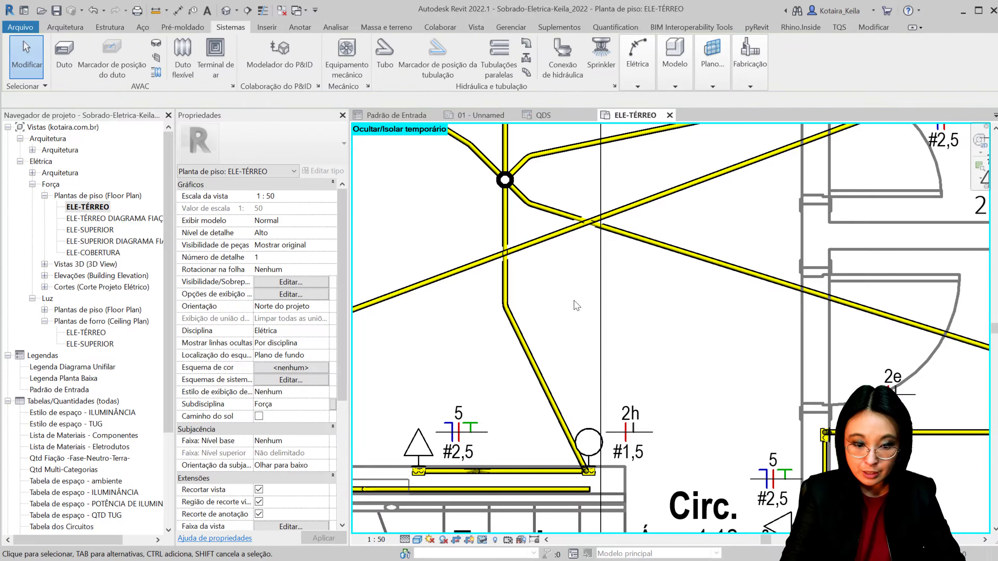
{"action": "left_click", "coordinate": [584, 440]}
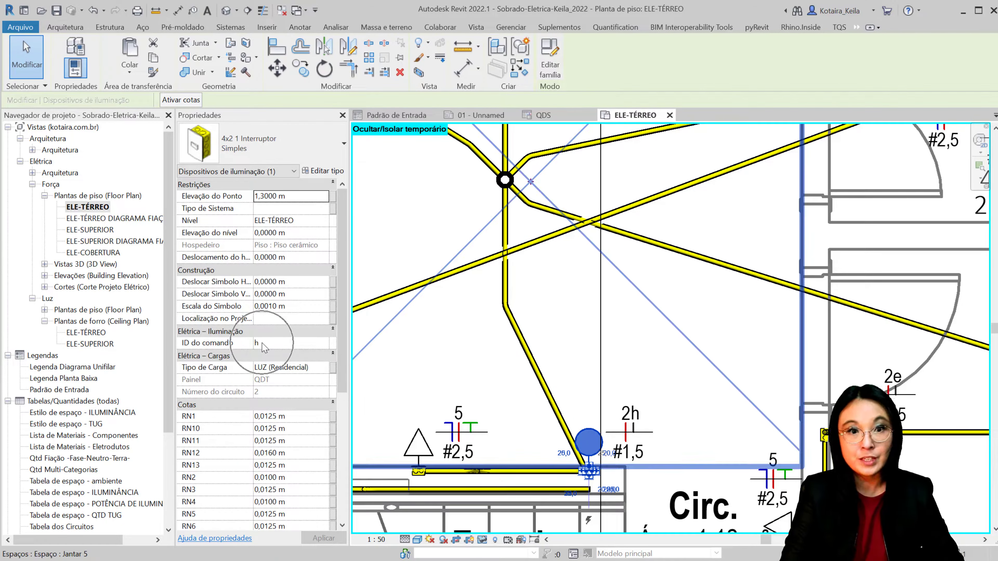
{"action": "left_click", "coordinate": [380, 234]}
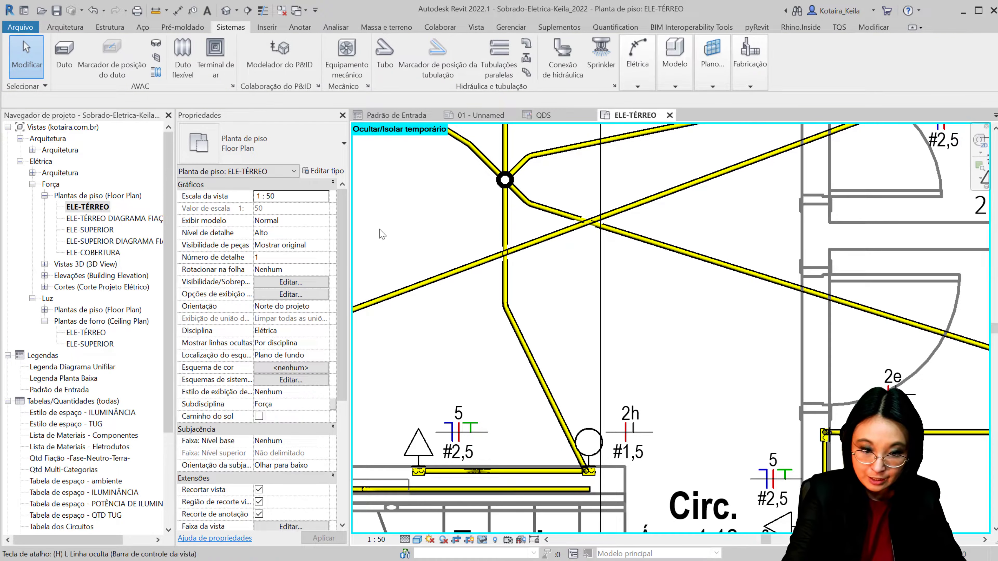
{"action": "key", "text": "h"}
{"action": "key", "text": "r"}
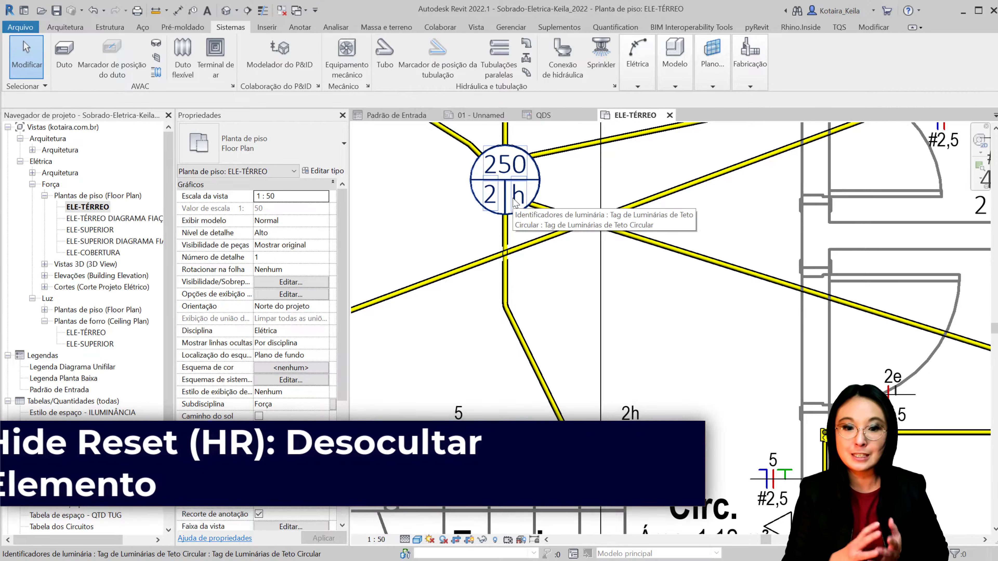
Turn on Reveal Hidden Elements in the ELE-TÉRREO plan and zoom around it
{"action": "left_click", "coordinate": [495, 541]}
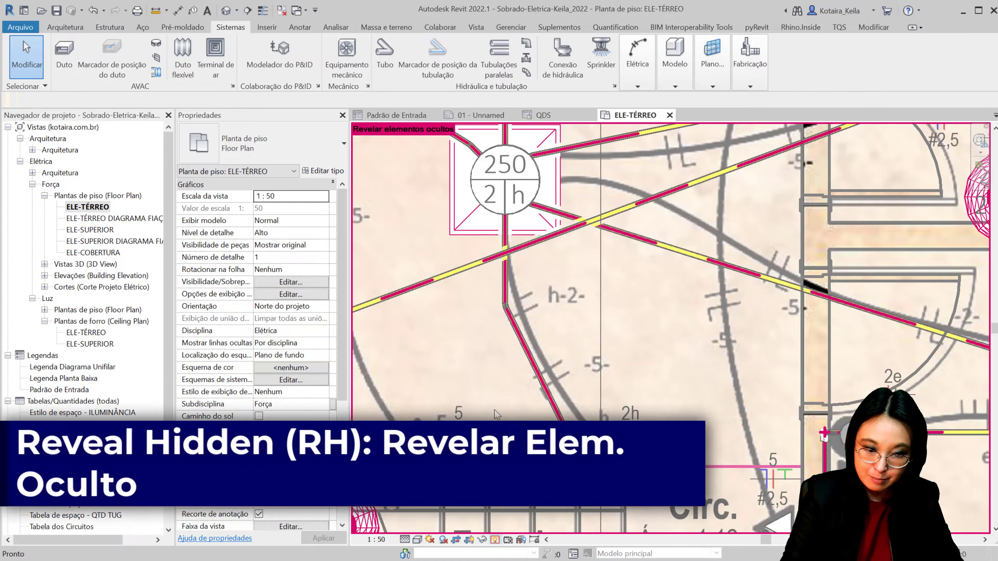
{"action": "scroll", "coordinate": [485, 387], "scroll_direction": "down", "scroll_amount": 3}
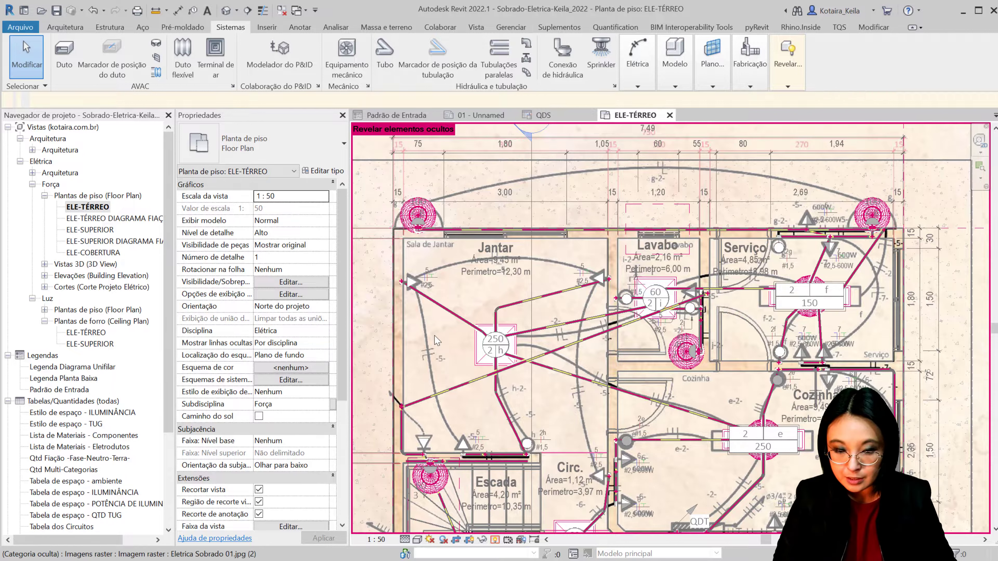
{"action": "scroll", "coordinate": [432, 313], "scroll_direction": "up", "scroll_amount": 5}
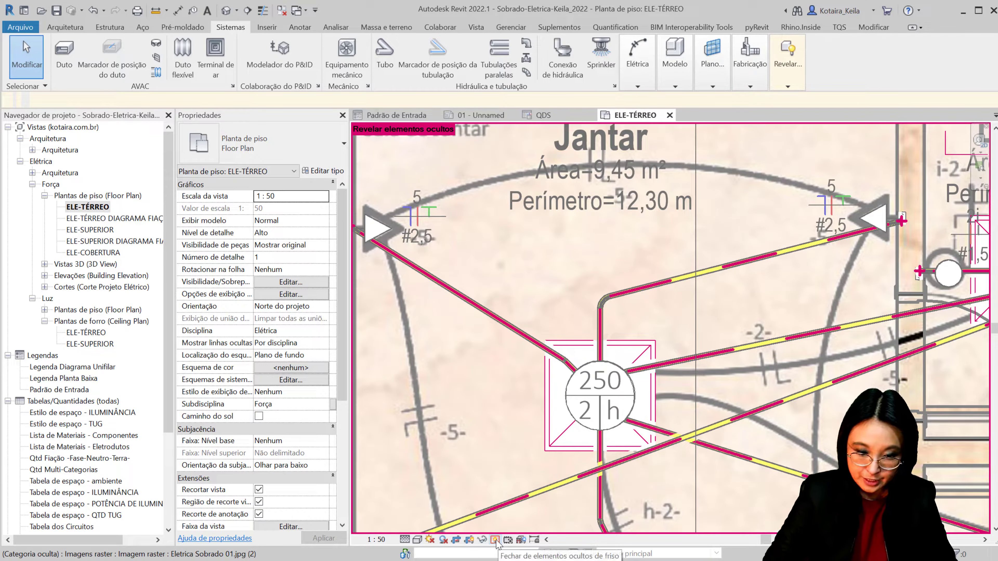
Exit hidden-element display with RH, inspect the #2,5 and Escada 2h tags, then deselect
{"action": "key", "text": "r"}
{"action": "key", "text": "h"}
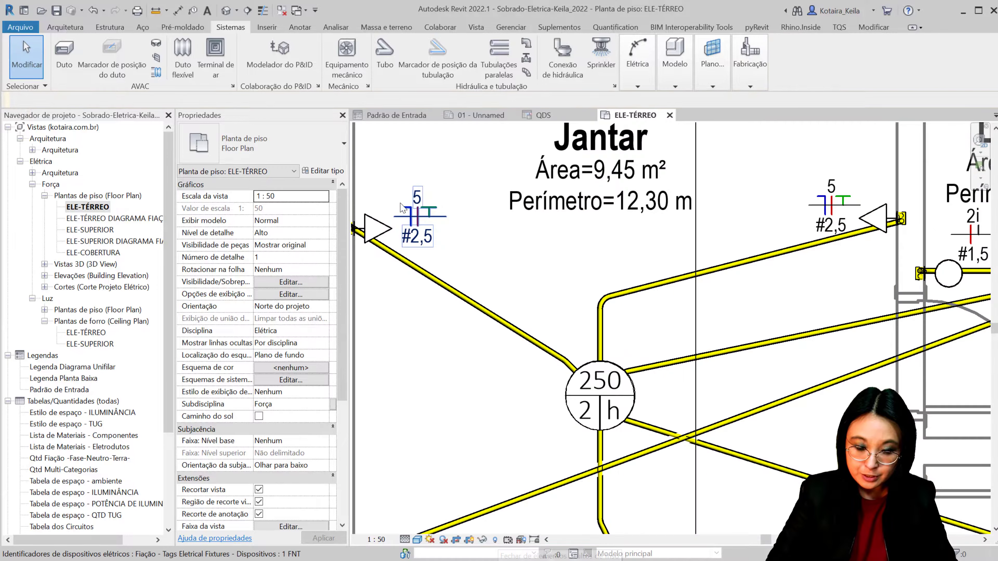
{"action": "middle_click_drag", "start_coordinate": [401, 202], "coordinate": [456, 208]}
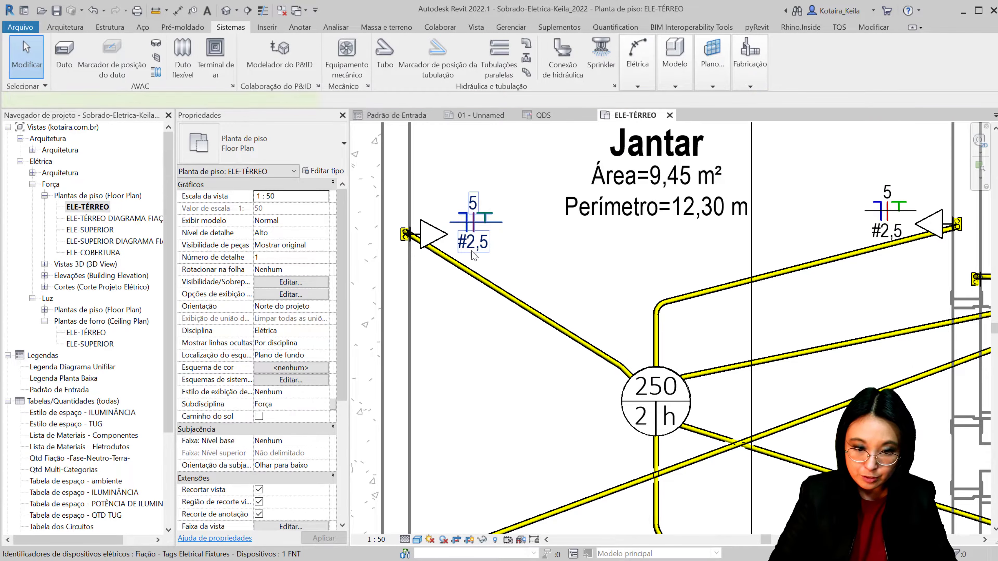
{"action": "left_click", "coordinate": [474, 251]}
{"action": "middle_click_drag", "start_coordinate": [499, 408], "coordinate": [439, 169]}
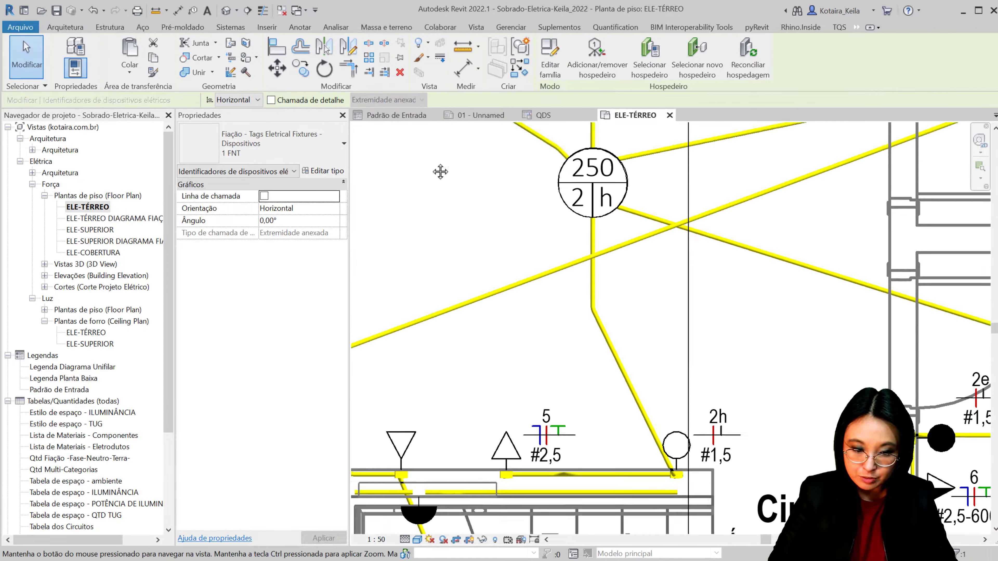
{"action": "middle_click_drag", "start_coordinate": [700, 432], "coordinate": [582, 275]}
{"action": "left_click", "coordinate": [581, 275]}
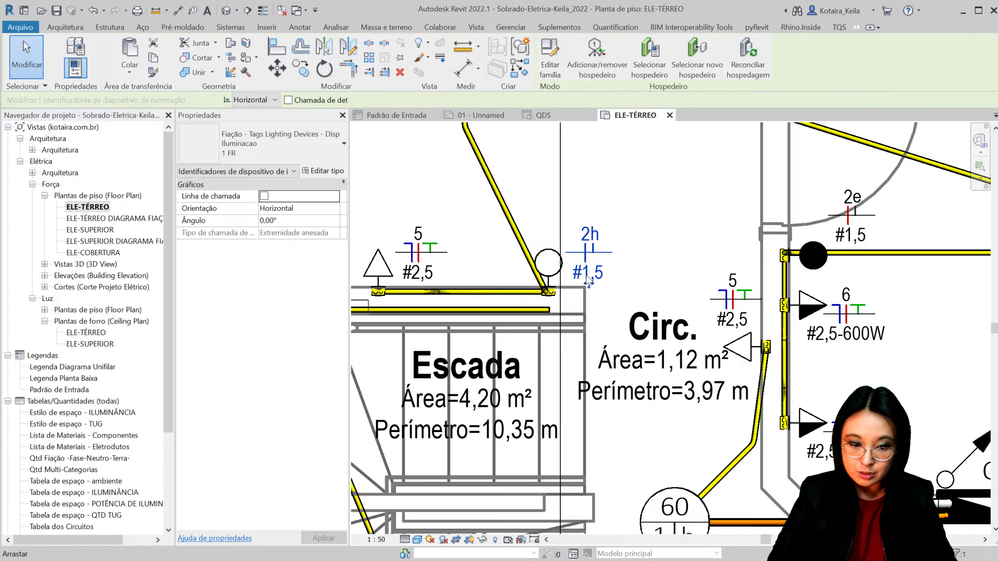
{"action": "key", "text": "Escape"}
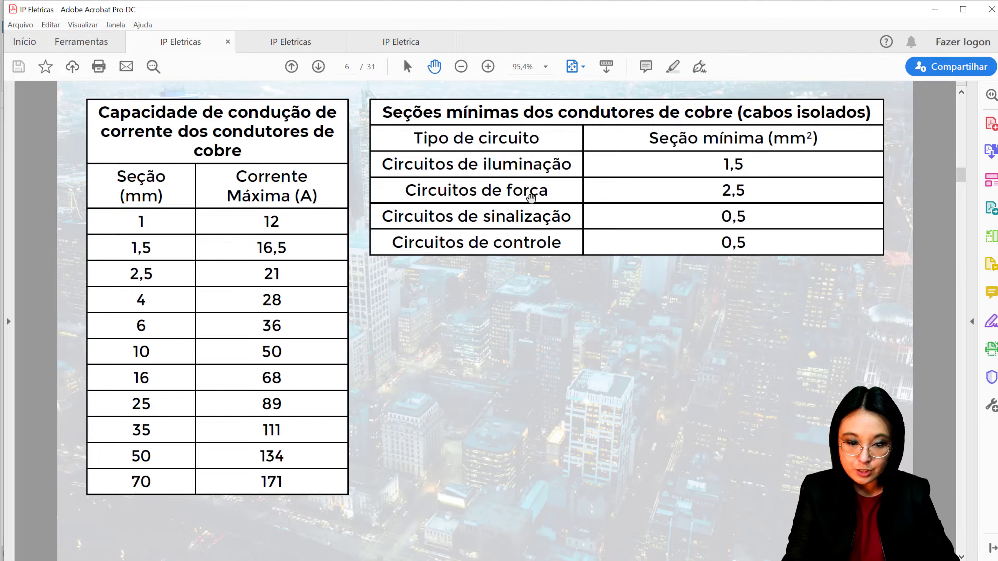
Point out the copper-conductor minimum section values, then close the IP Eletricas tab
{"action": "left_click", "coordinate": [744, 193]}
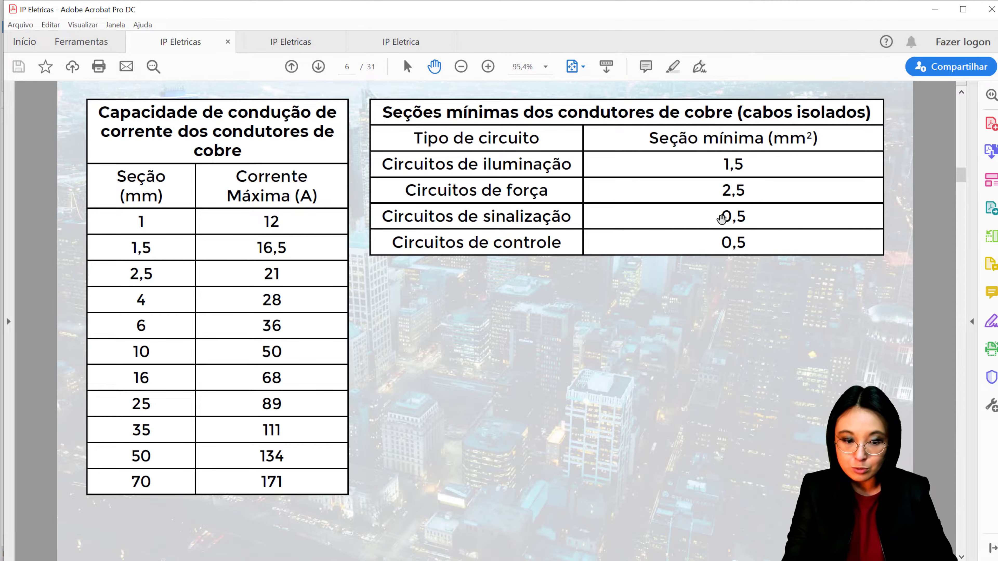
{"action": "left_click", "coordinate": [722, 219]}
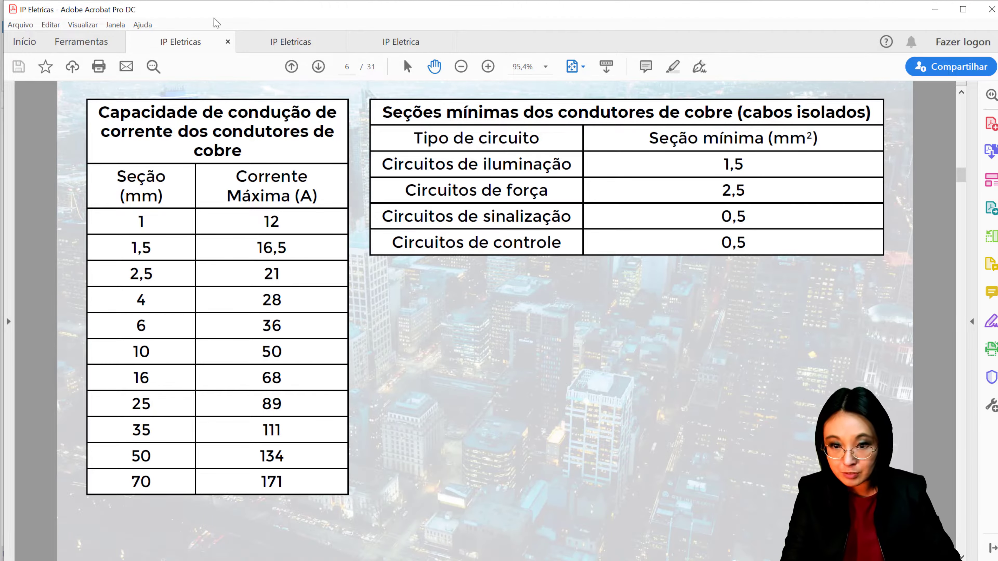
{"action": "left_click", "coordinate": [227, 42]}
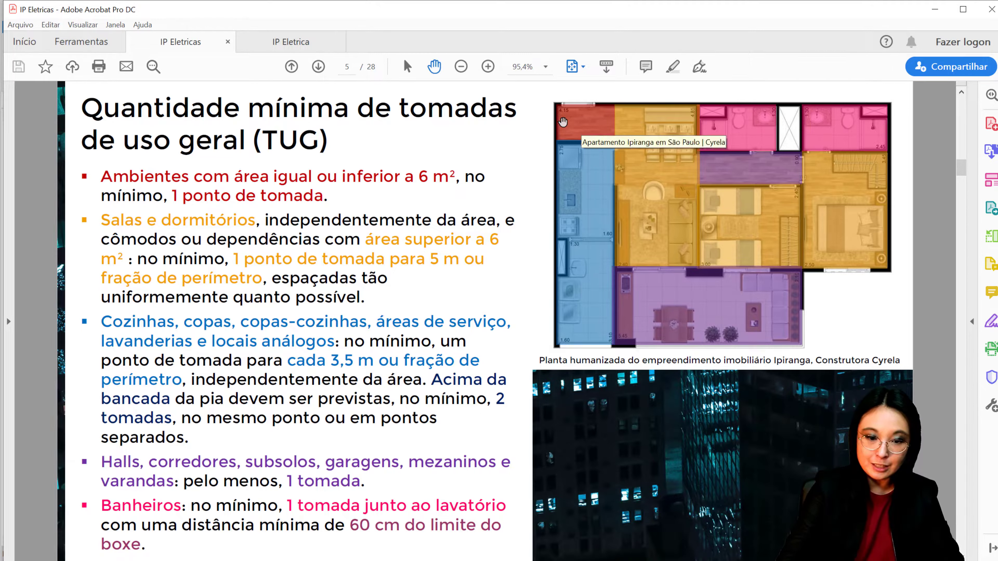
Advance the TUG presentation to page 6, the minimum outlet counts for commercial offices and shops
{"action": "left_click", "coordinate": [395, 186]}
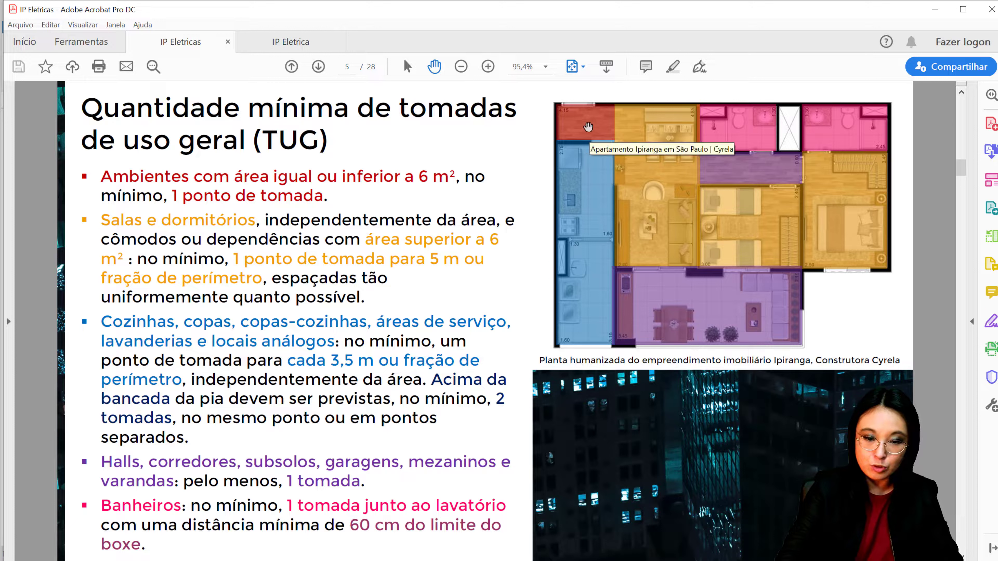
{"action": "left_click", "coordinate": [415, 189]}
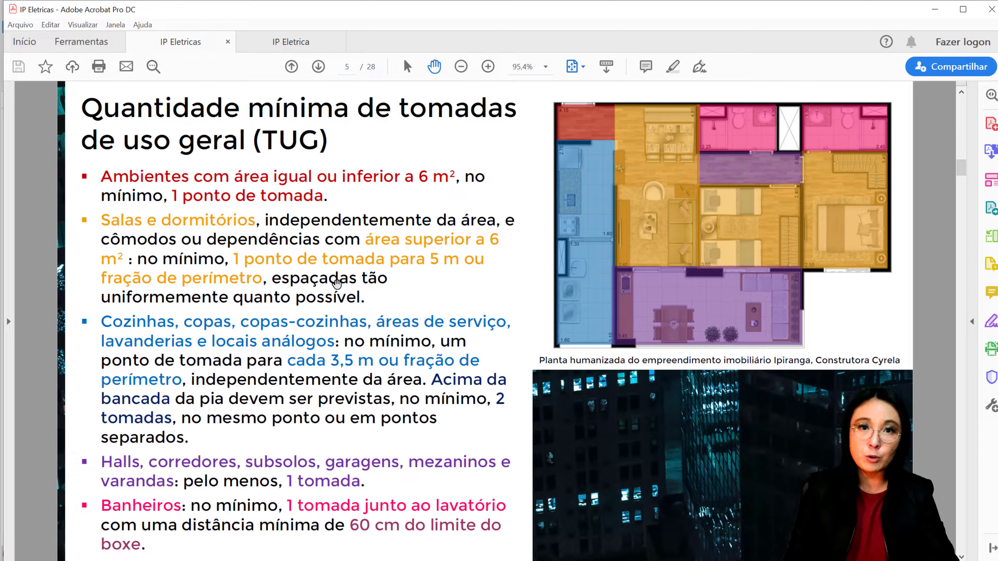
{"action": "key", "text": "Right"}
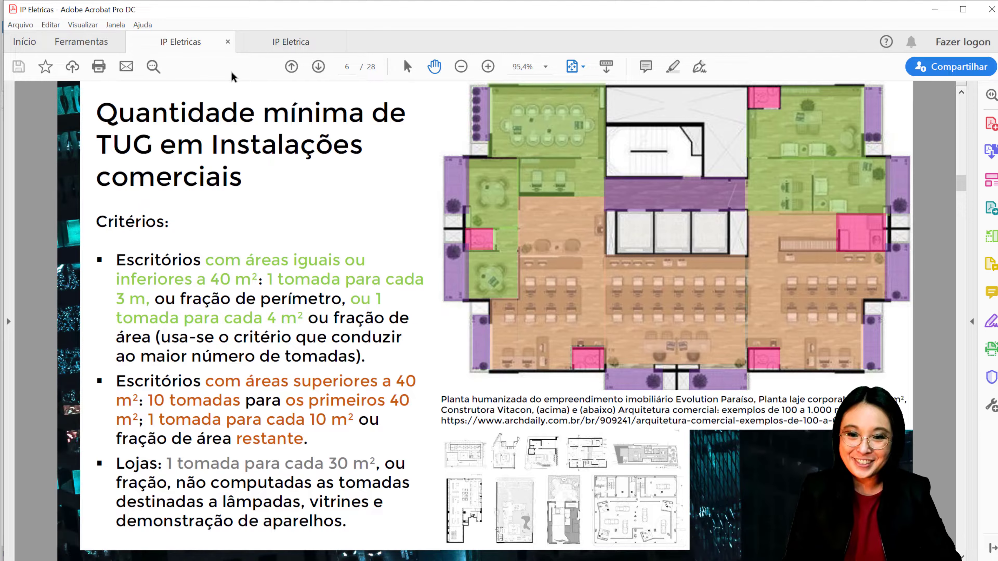
Close the IP Eletricas TUG presentation, leaving the IP Eletrica lighting slides open at page 25
{"action": "left_click", "coordinate": [228, 42]}
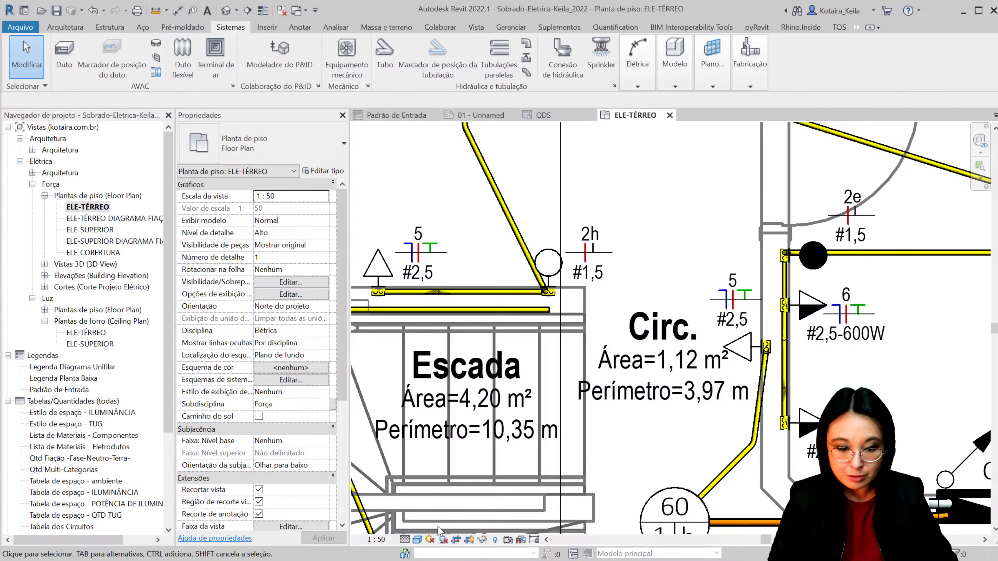
Reveal hidden elements in ELE-TÉRREO and survey the luminaires from Jantar and Escada to Estar and Garagem
{"action": "left_click", "coordinate": [495, 540]}
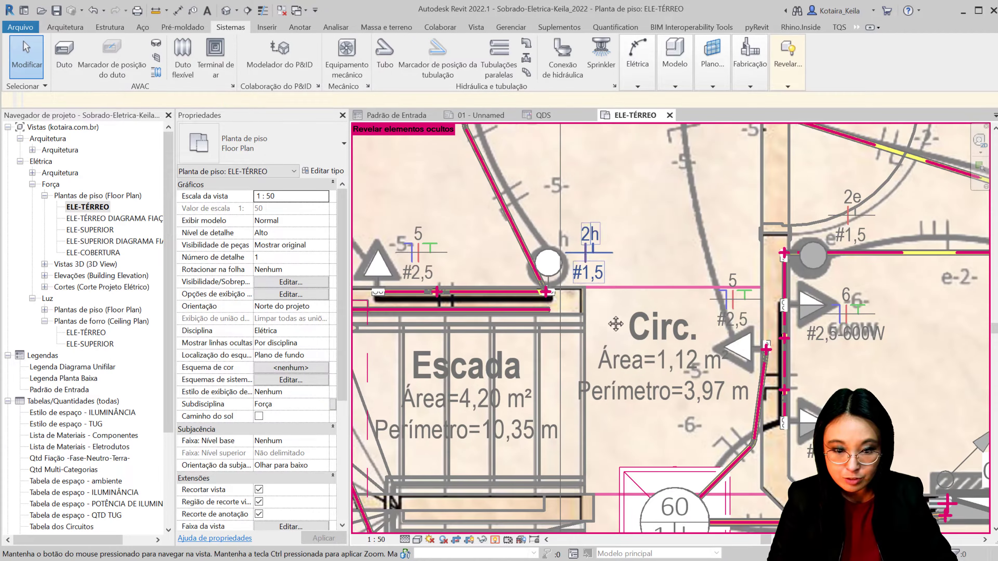
{"action": "middle_click_drag", "start_coordinate": [396, 272], "coordinate": [489, 371]}
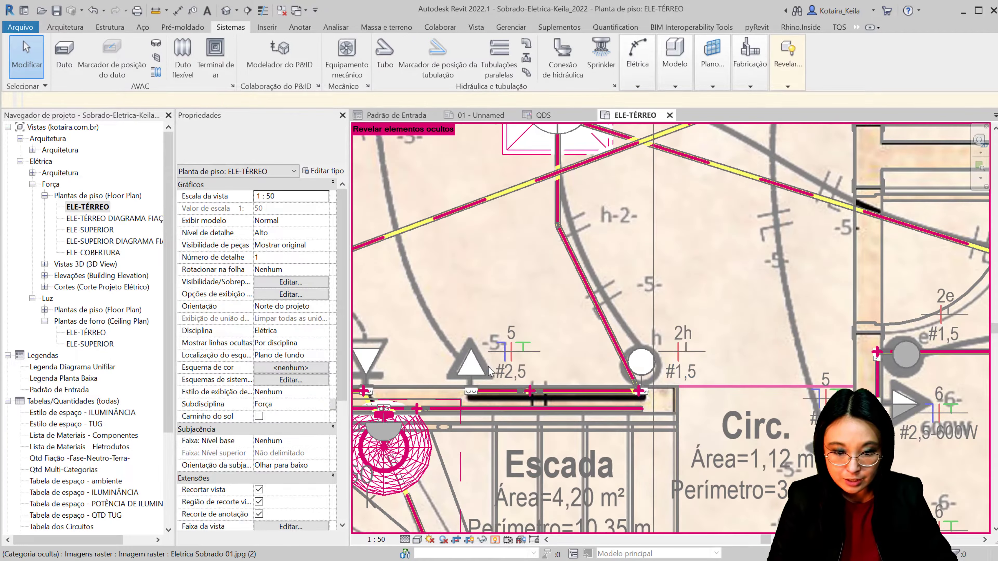
{"action": "scroll", "coordinate": [489, 371], "scroll_direction": "down", "scroll_amount": 2}
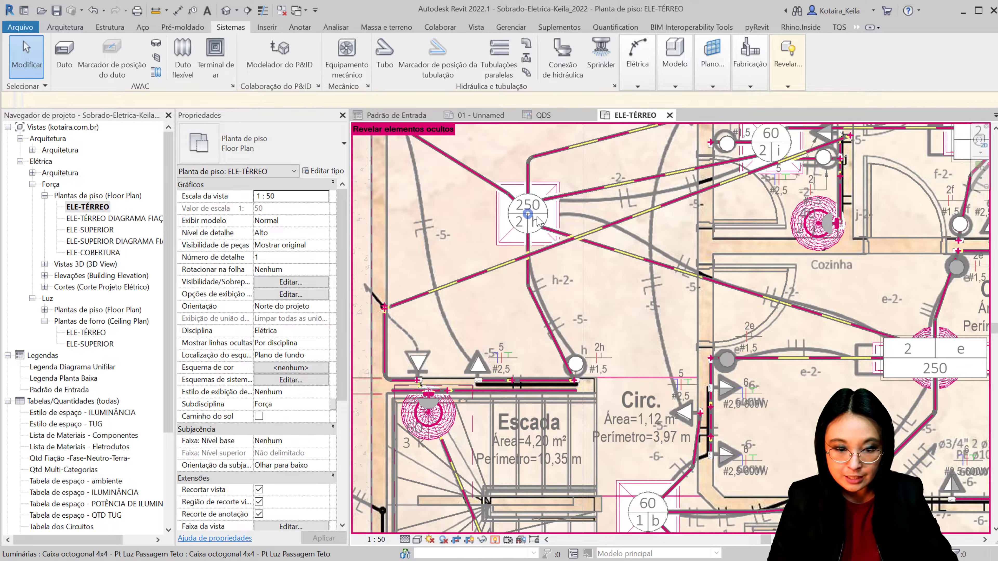
{"action": "mouse_move", "coordinate": [845, 238]}
{"action": "middle_mouse_down"}
{"action": "mouse_move", "coordinate": [744, 239]}
{"action": "mouse_move", "coordinate": [651, 193]}
{"action": "middle_mouse_up"}
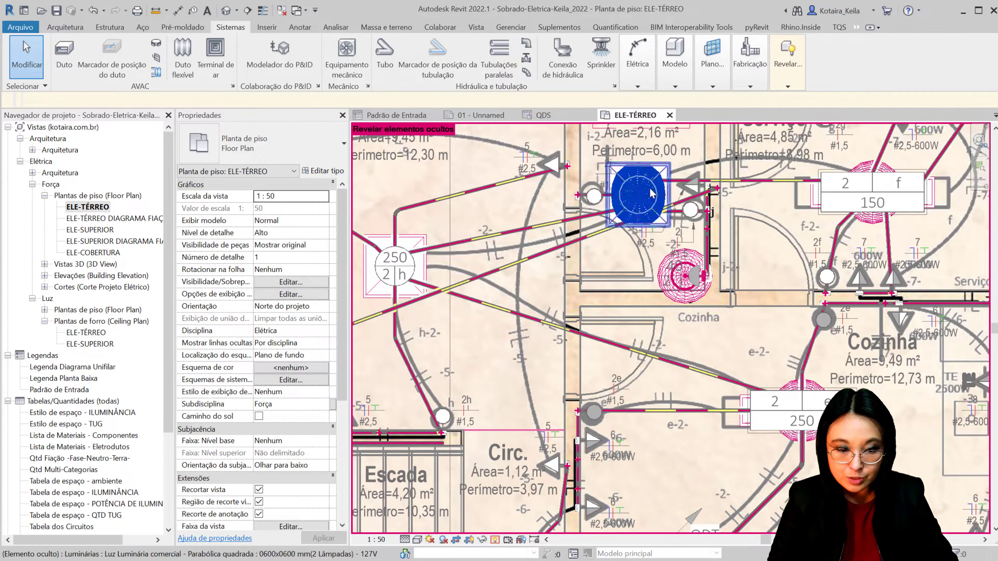
{"action": "scroll", "coordinate": [641, 191], "scroll_direction": "up", "scroll_amount": 2}
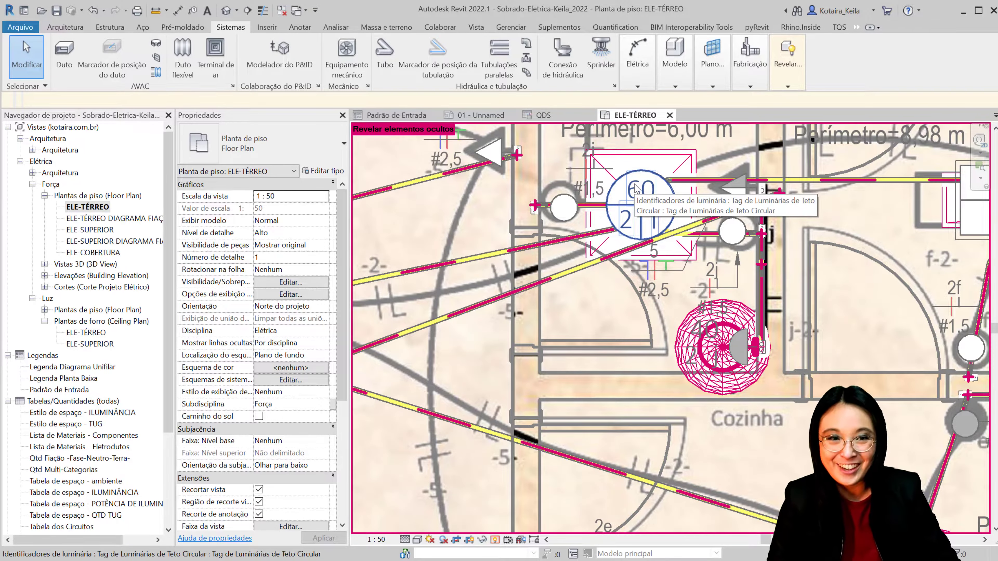
{"action": "scroll", "coordinate": [673, 311], "scroll_direction": "down", "scroll_amount": 1}
{"action": "scroll", "coordinate": [662, 294], "scroll_direction": "up", "scroll_amount": 1}
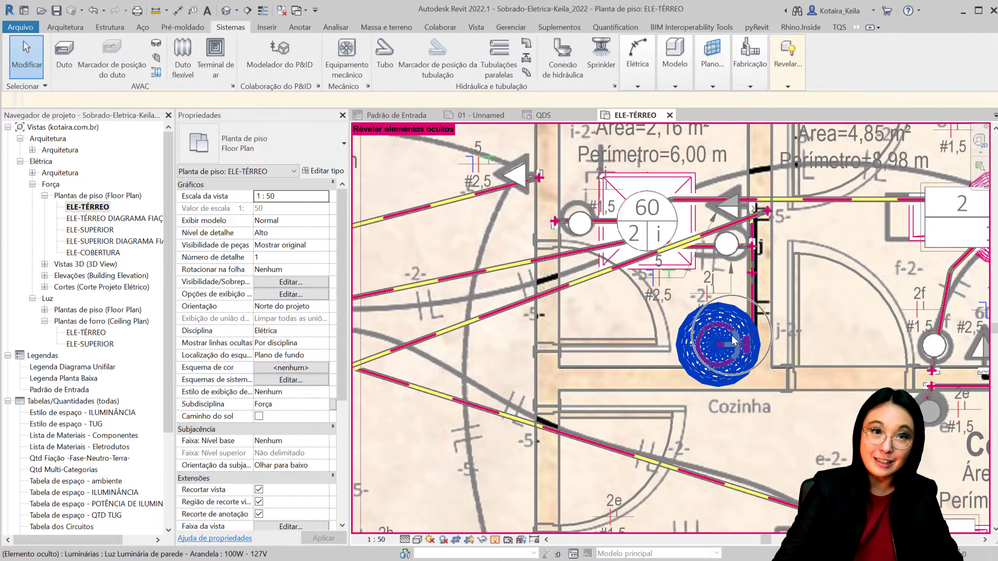
{"action": "scroll", "coordinate": [717, 317], "scroll_direction": "down", "scroll_amount": 1}
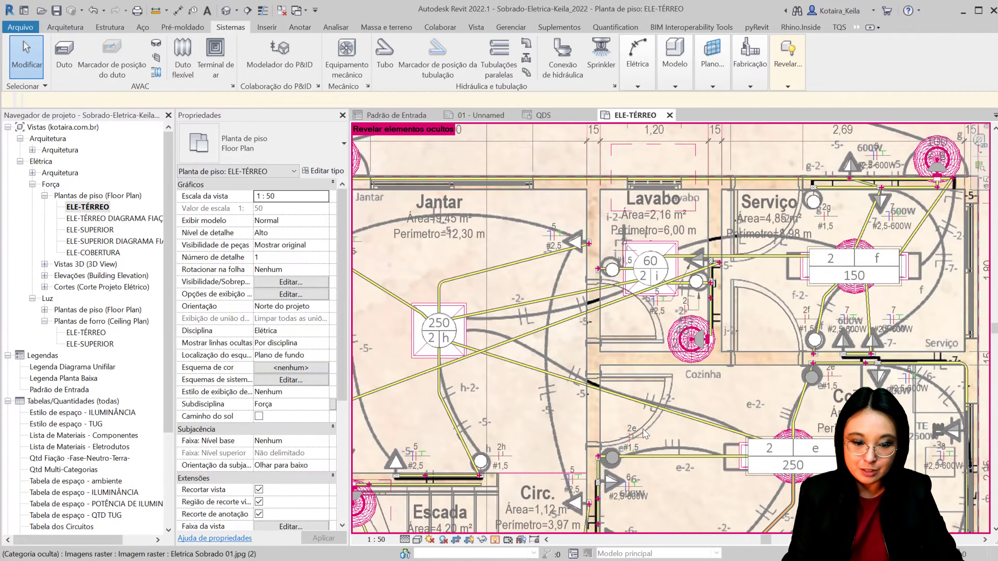
{"action": "middle_click_drag", "start_coordinate": [678, 378], "coordinate": [684, 192]}
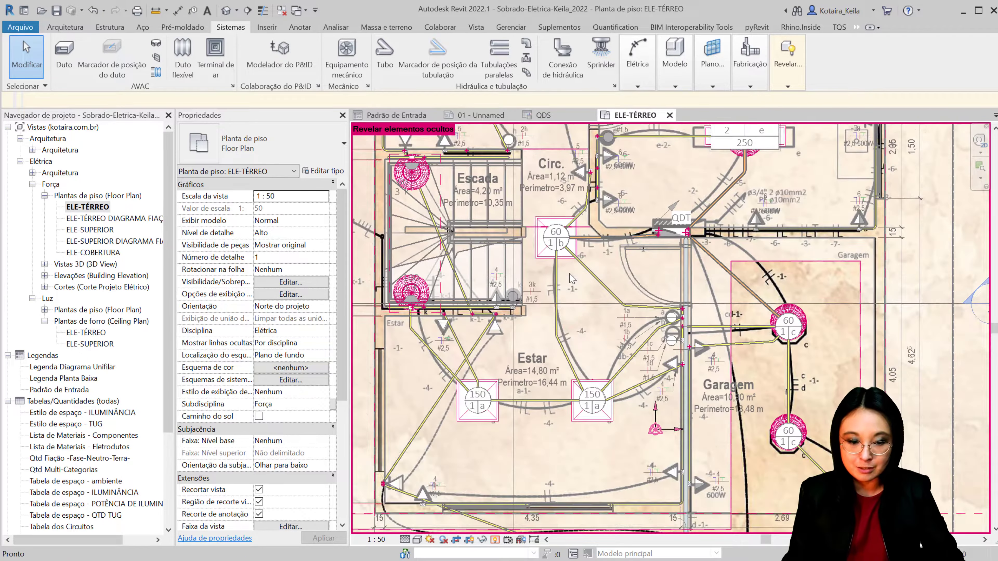
{"action": "middle_click_drag", "start_coordinate": [804, 314], "coordinate": [761, 195]}
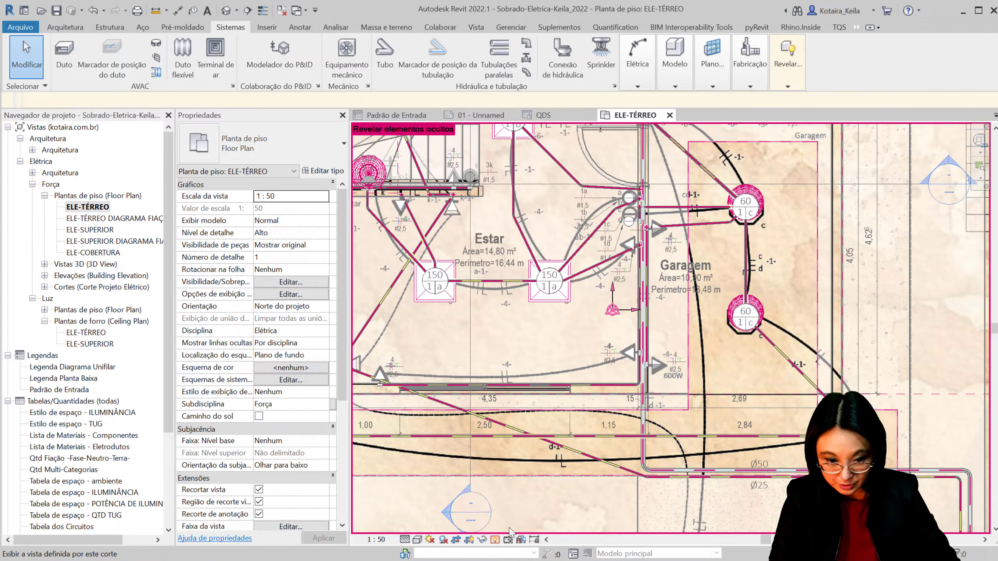
Turn off Reveal Hidden Elements with RH, returning the plan to normal display
{"action": "key", "text": "r"}
{"action": "key", "text": "h"}
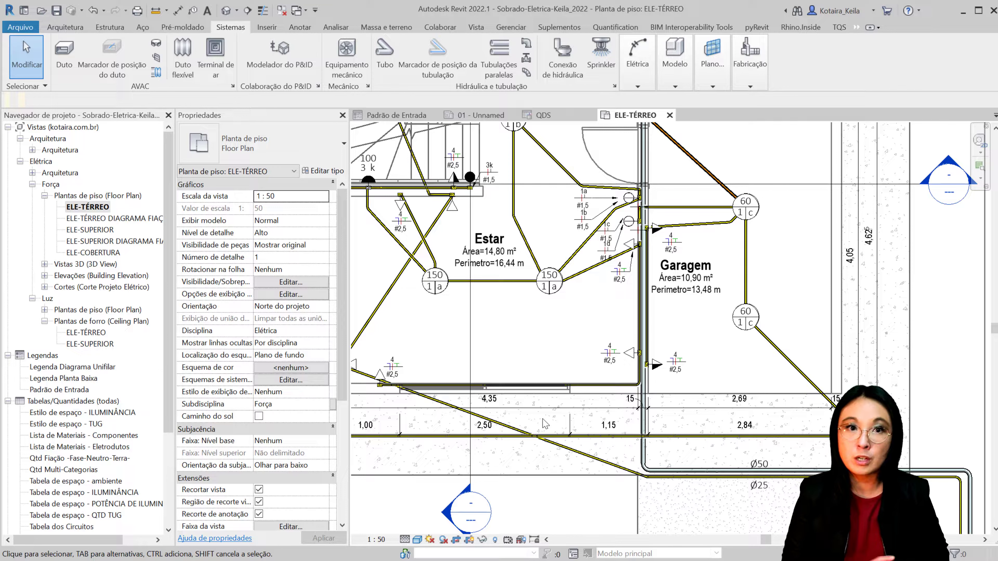
Review the lux ranges in the NBR 5413 illuminance table image, then close Photos
{"action": "key", "text": "alt+Tab"}
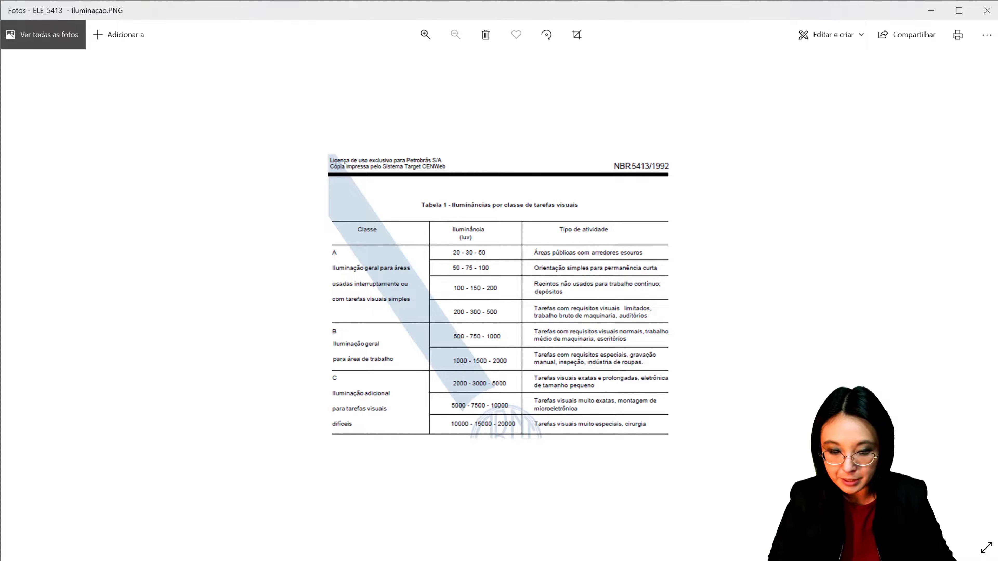
{"action": "scroll", "coordinate": [493, 360], "scroll_direction": "up", "scroll_amount": 2, "text": "ctrl"}
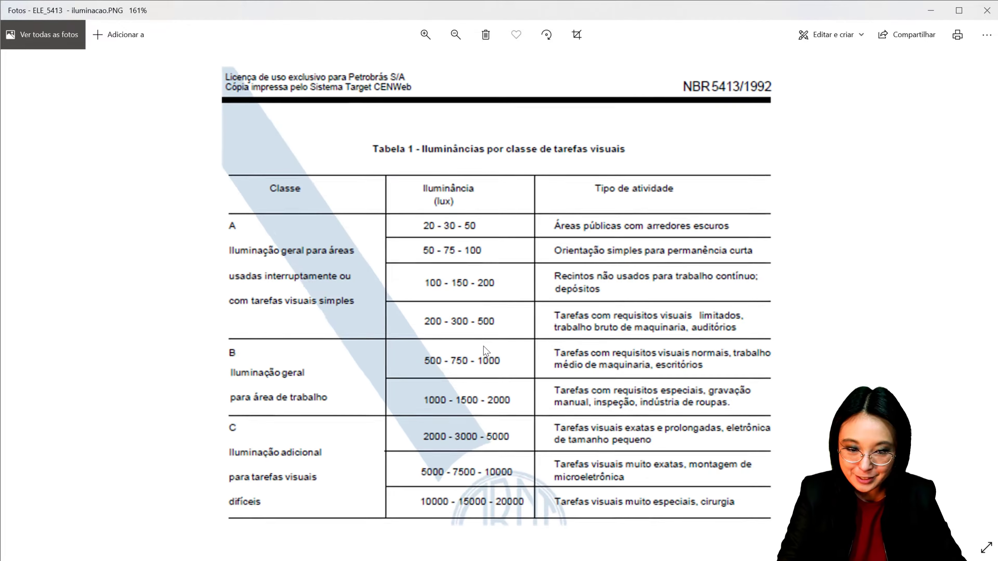
{"action": "scroll", "coordinate": [489, 355], "scroll_direction": "up", "scroll_amount": 2, "text": "ctrl"}
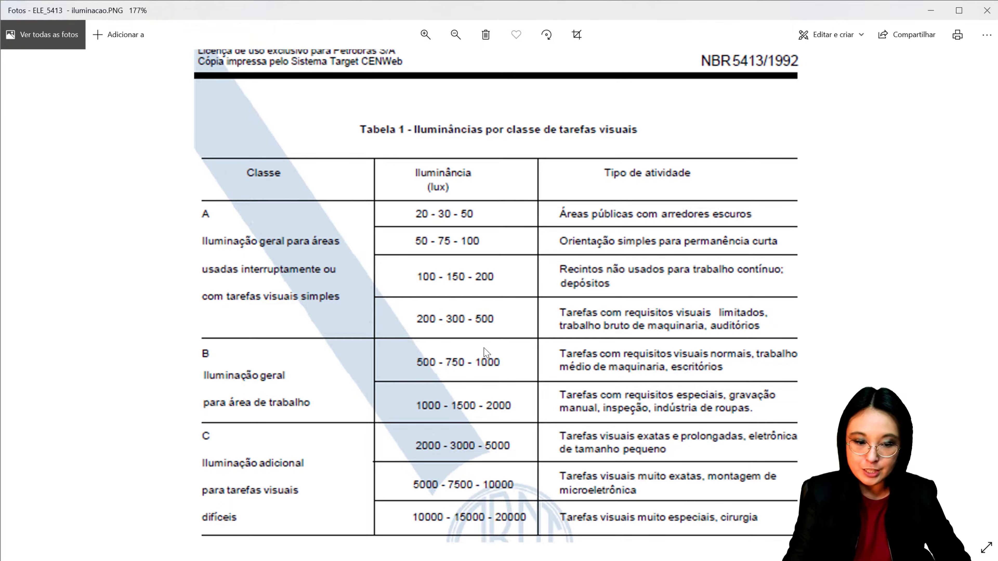
{"action": "left_click", "coordinate": [725, 256]}
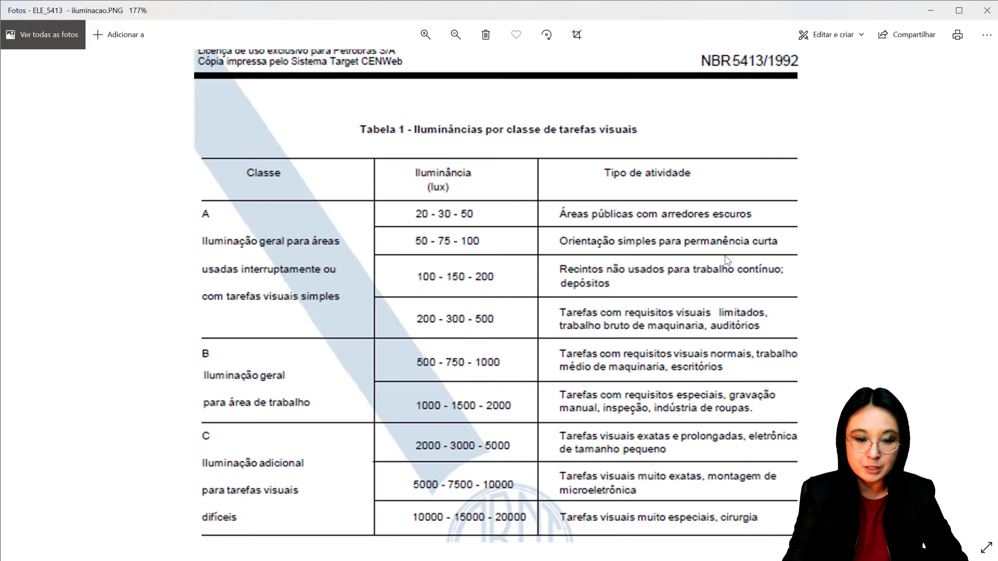
{"action": "left_click", "coordinate": [476, 252]}
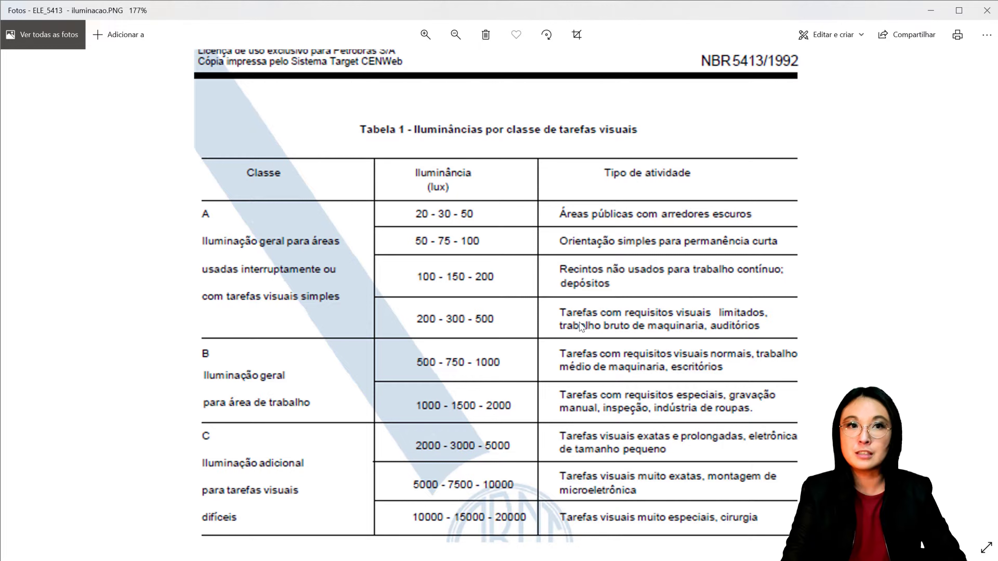
{"action": "left_click", "coordinate": [447, 322]}
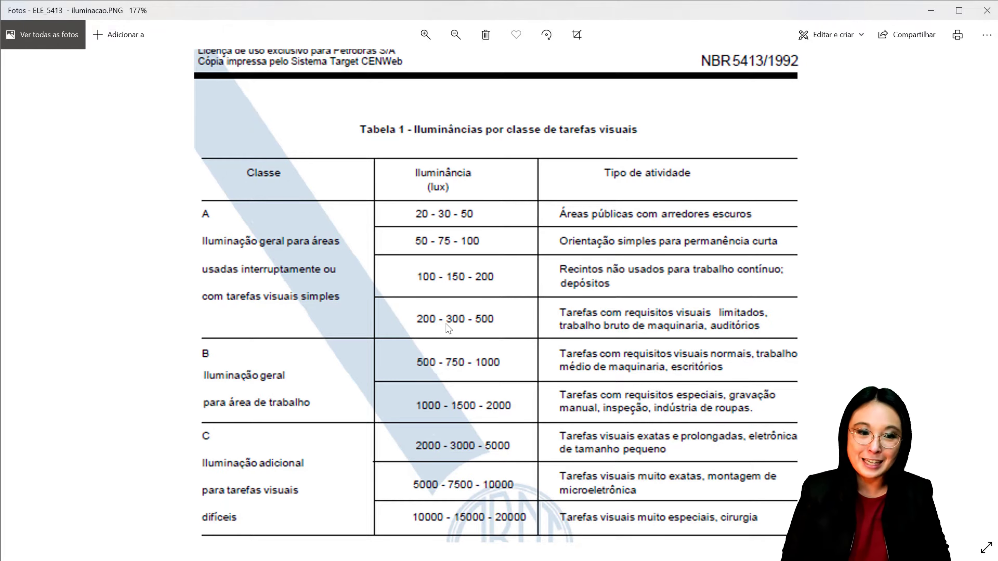
{"action": "left_click", "coordinate": [930, 10]}
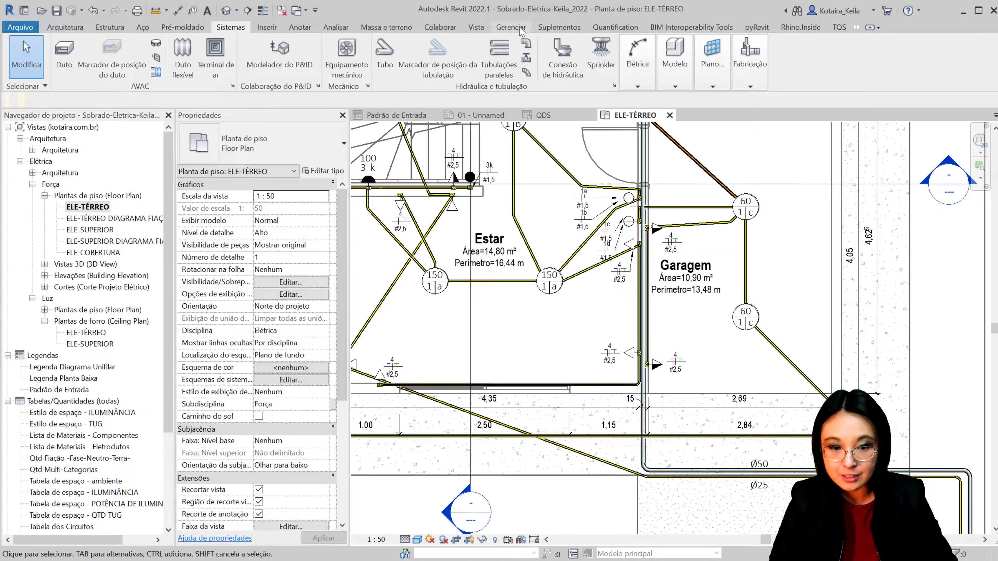
Open Project Parameters from the Gerenciar tab to view its 72 parameters
{"action": "left_click", "coordinate": [511, 27]}
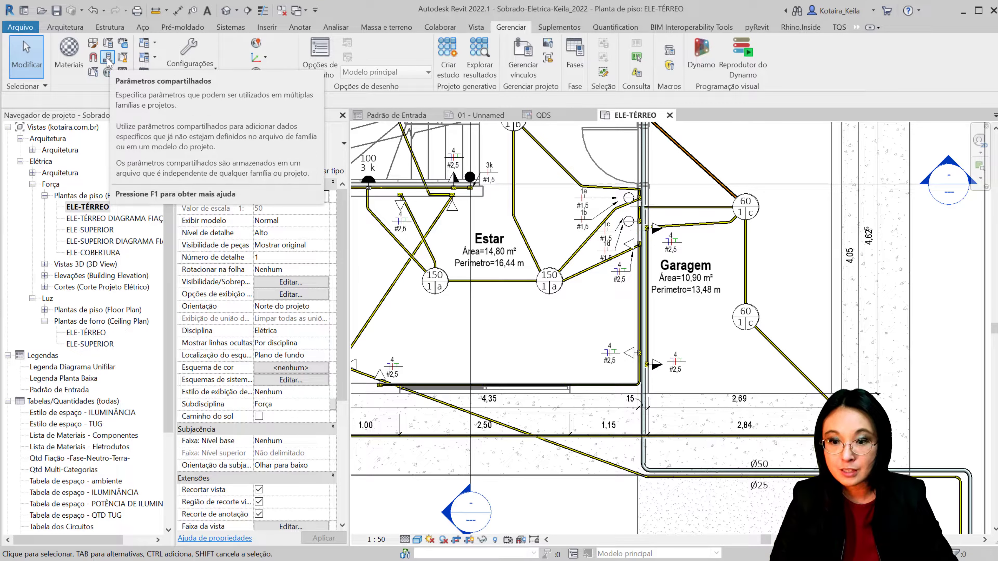
{"action": "left_click", "coordinate": [108, 42]}
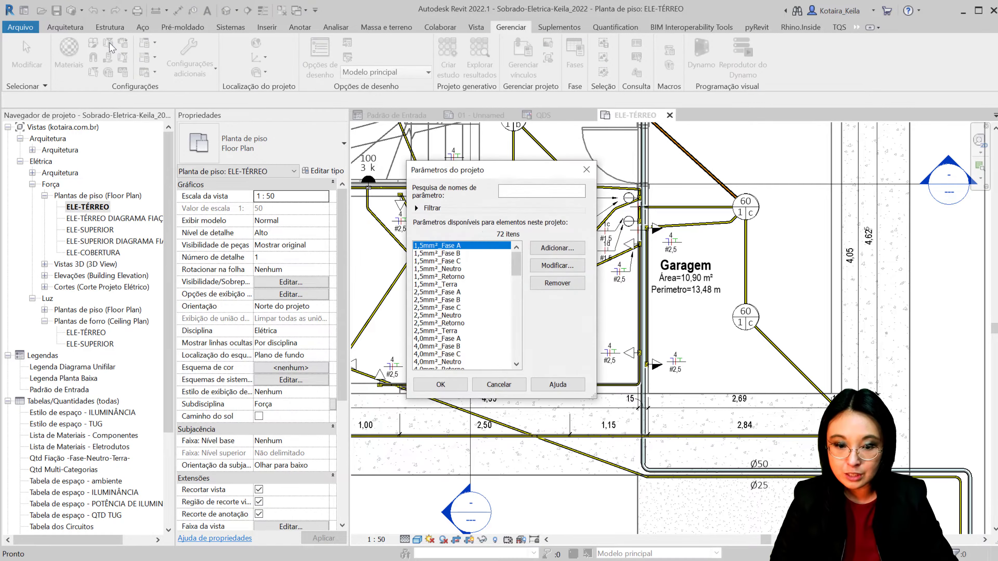
{"action": "left_click_drag", "start_coordinate": [517, 267], "coordinate": [517, 330]}
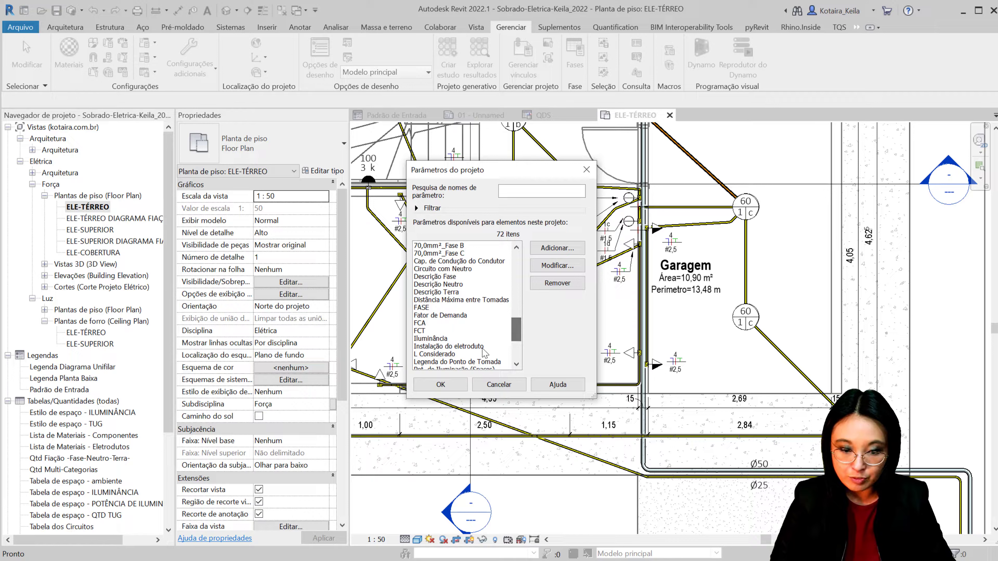
{"action": "left_click", "coordinate": [468, 339]}
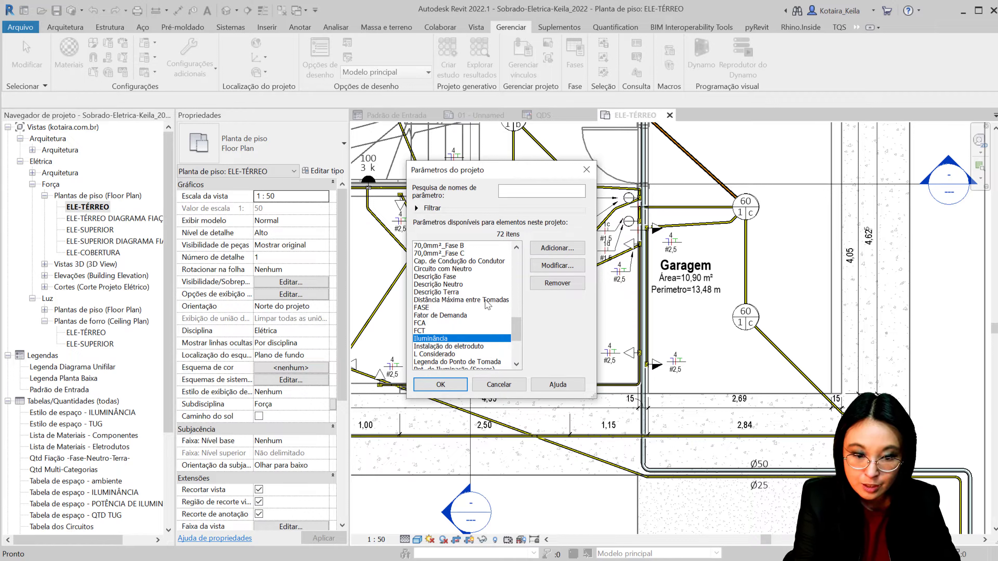
{"action": "left_click", "coordinate": [567, 252]}
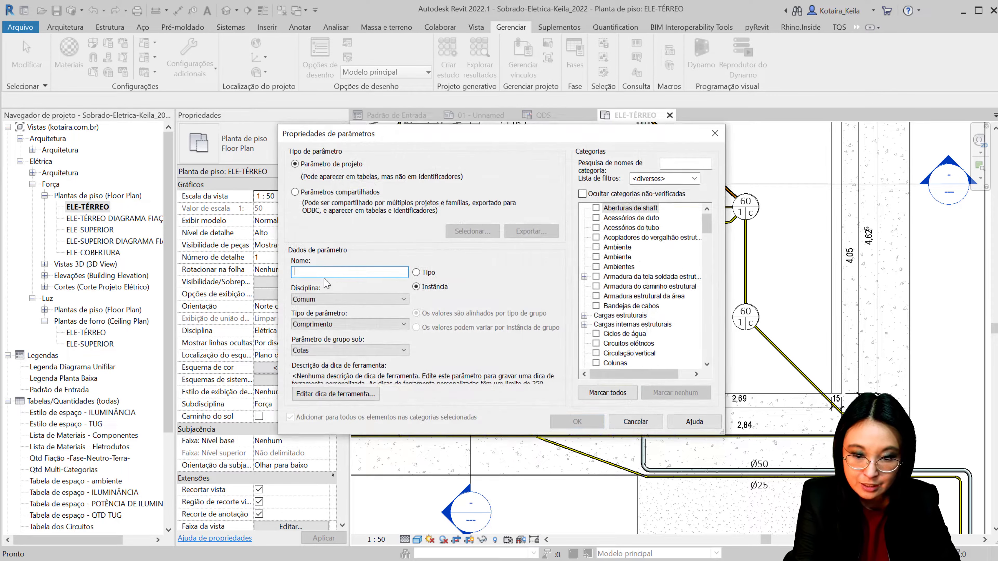
{"action": "left_click", "coordinate": [326, 299]}
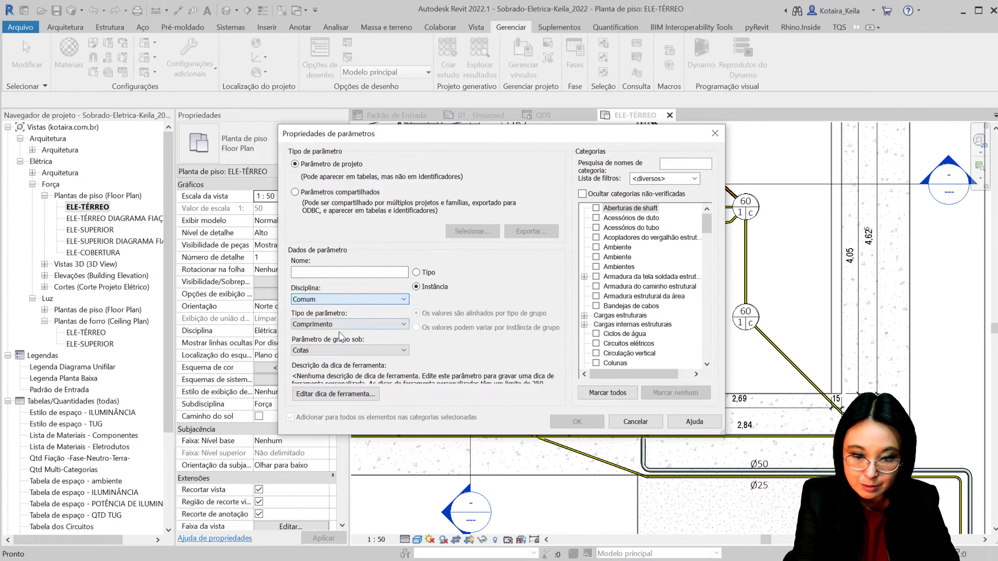
{"action": "left_click", "coordinate": [342, 324]}
{"action": "left_click", "coordinate": [356, 354]}
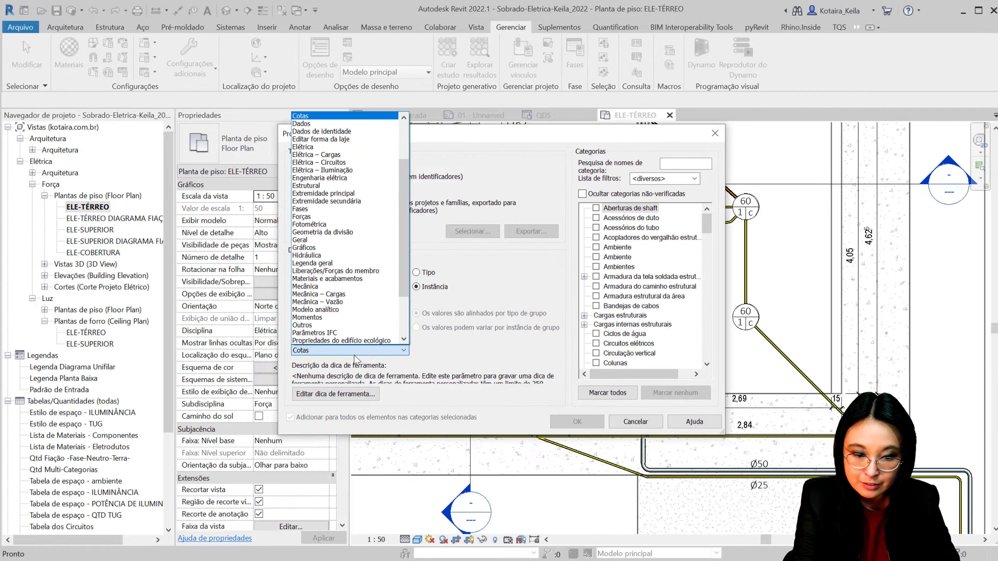
{"action": "left_click", "coordinate": [475, 337]}
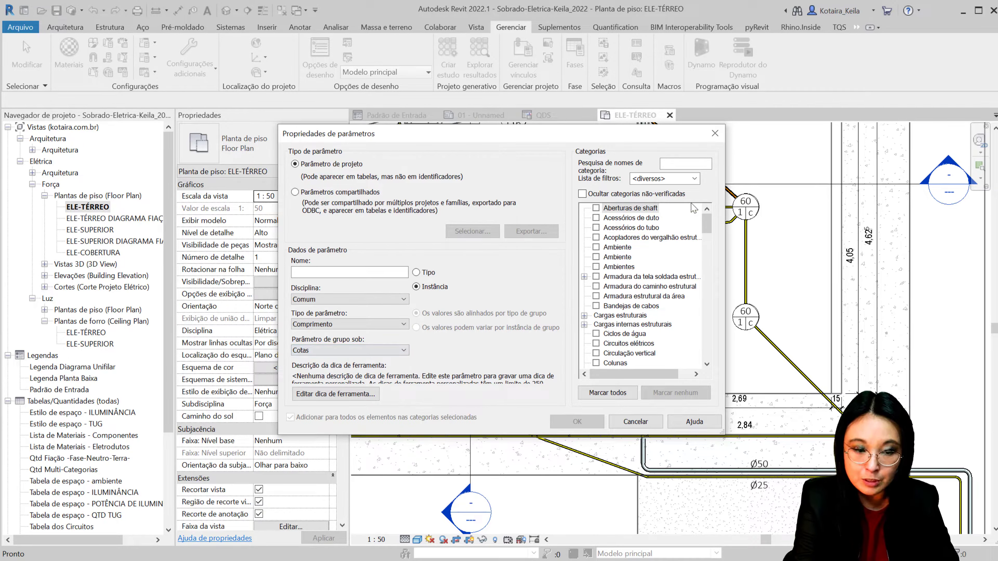
{"action": "left_click", "coordinate": [692, 164]}
{"action": "left_click", "coordinate": [722, 130]}
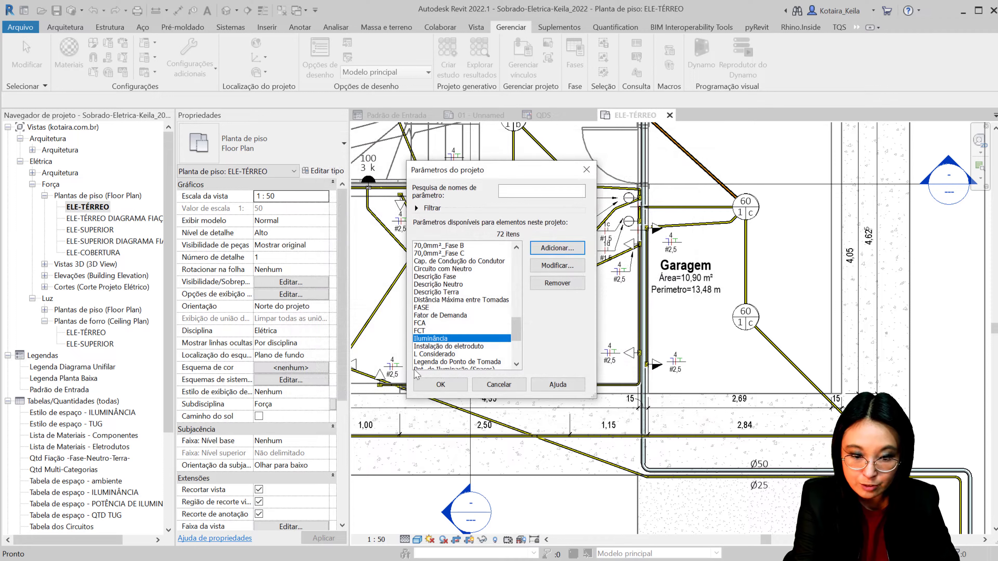
Inspect the Iluminância parameter's assigned categories without making changes
{"action": "left_click", "coordinate": [548, 273]}
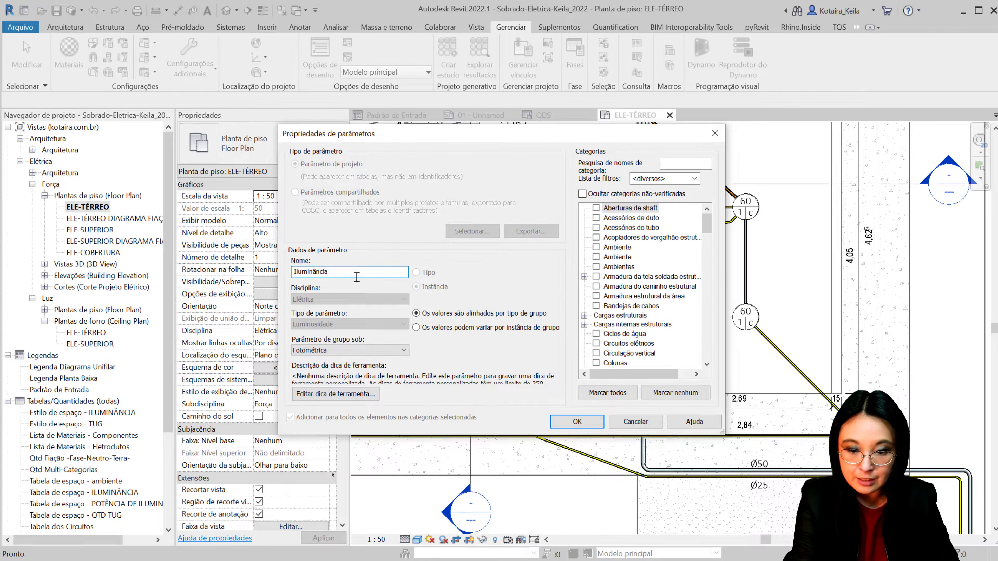
{"action": "left_click", "coordinate": [351, 330]}
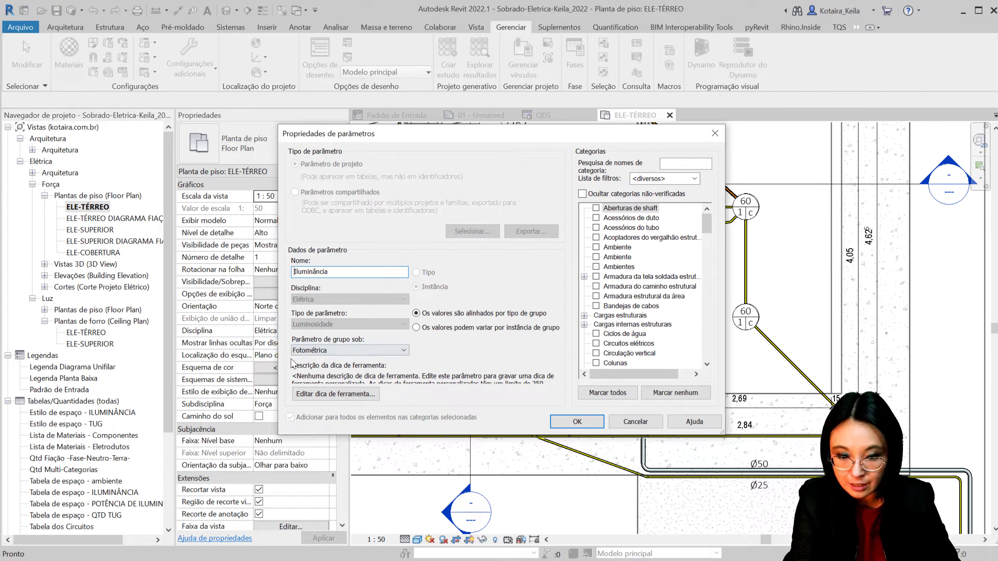
{"action": "left_click", "coordinate": [596, 272]}
{"action": "key", "text": "e"}
{"action": "scroll", "coordinate": [622, 355], "scroll_direction": "down", "scroll_amount": 1}
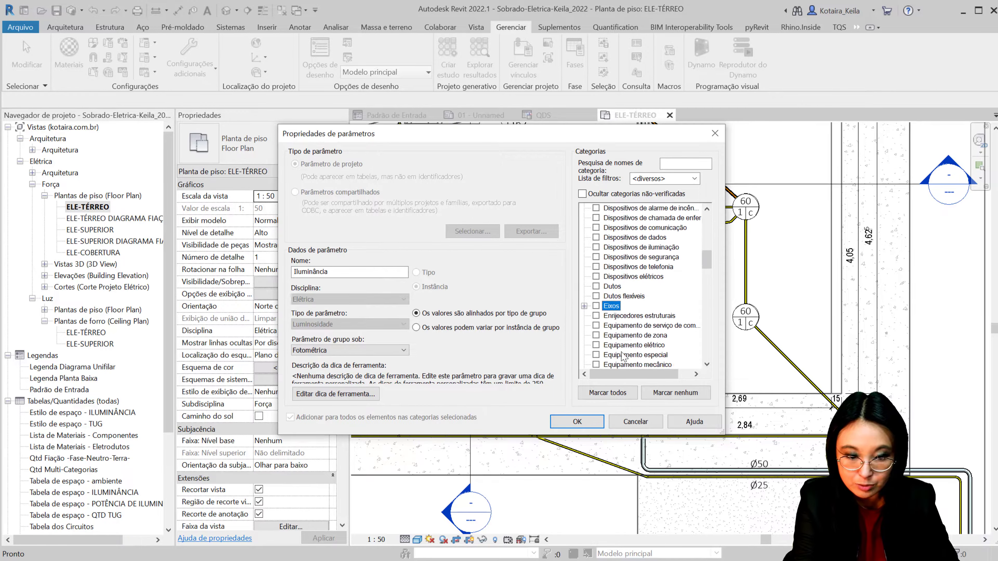
{"action": "scroll", "coordinate": [622, 356], "scroll_direction": "down", "scroll_amount": 2}
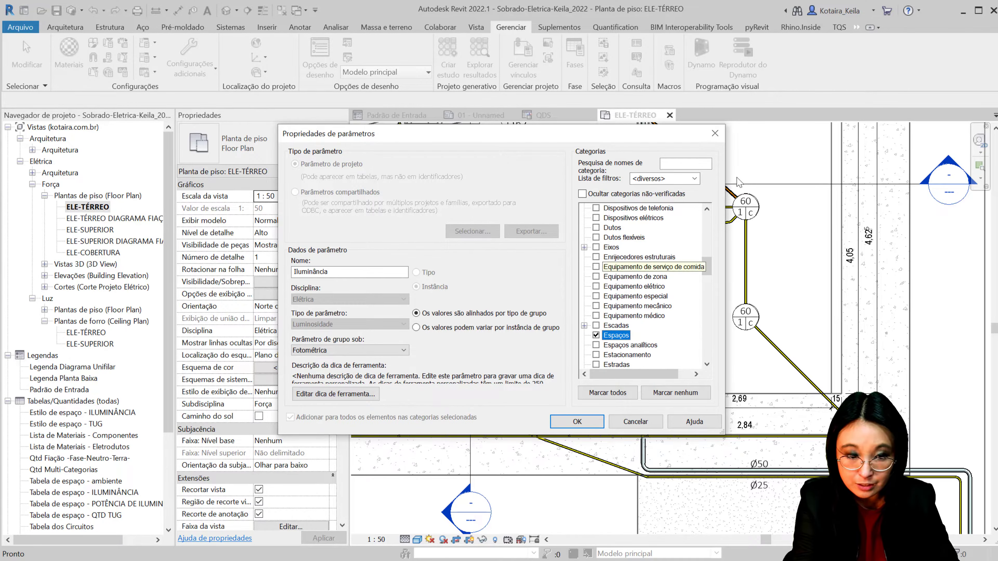
{"action": "key", "text": "Return"}
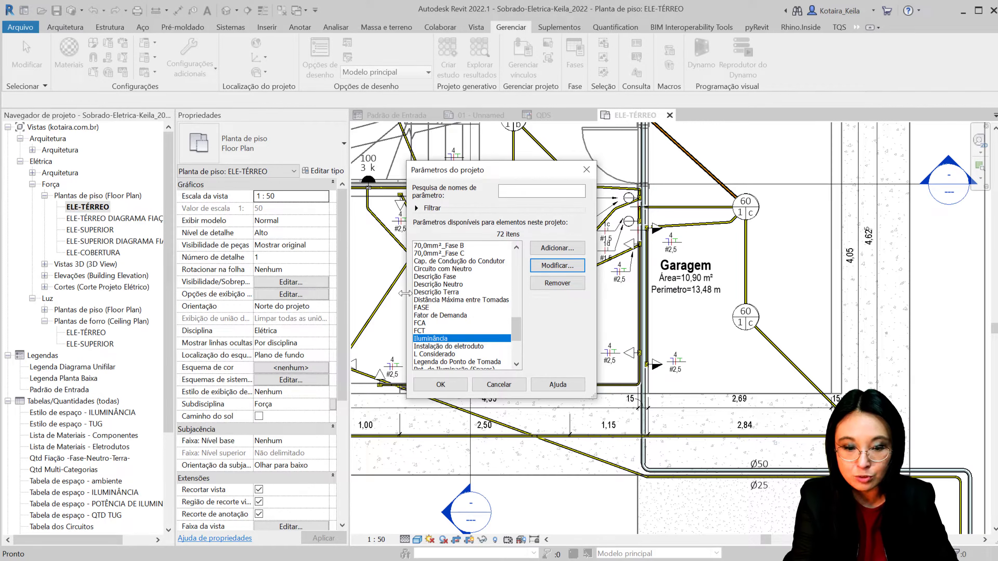
Confirm Quantidade Mínima de Tomadas is an integer bound to Espaços, then close both dialogs
{"action": "left_click", "coordinate": [443, 308]}
{"action": "key", "text": "Down"}
{"action": "key", "text": "Down"}
{"action": "key", "text": "Down"}
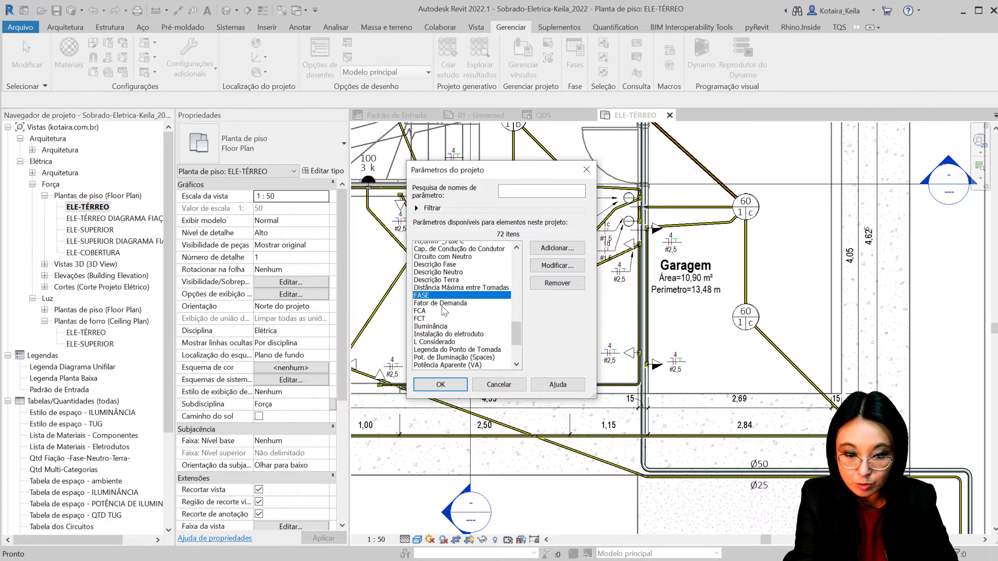
{"action": "scroll", "coordinate": [442, 307], "scroll_direction": "down", "scroll_amount": 1}
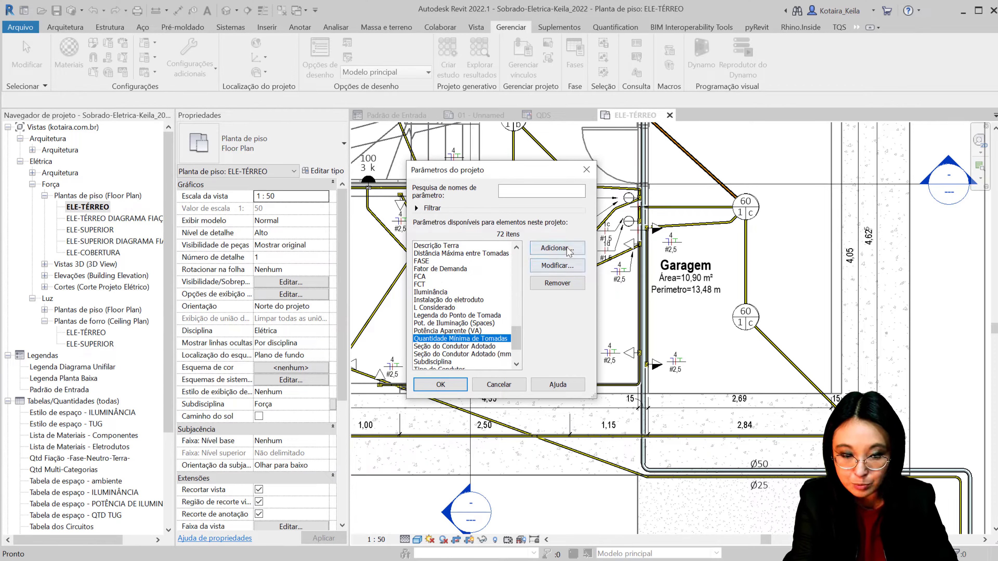
{"action": "left_click", "coordinate": [572, 272]}
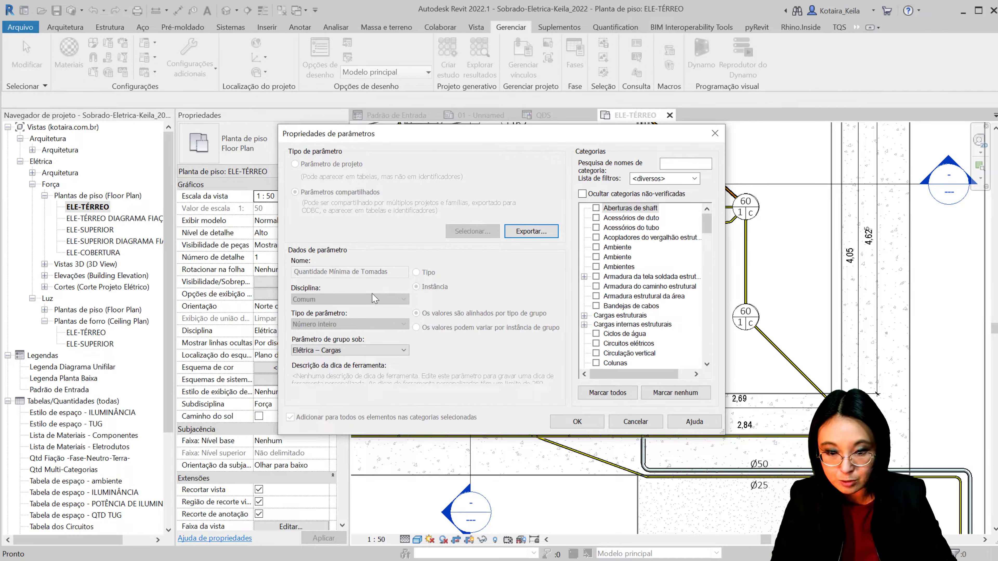
{"action": "left_click", "coordinate": [654, 238]}
{"action": "scroll", "coordinate": [648, 275], "scroll_direction": "down", "scroll_amount": 4}
{"action": "scroll", "coordinate": [648, 276], "scroll_direction": "down", "scroll_amount": 4}
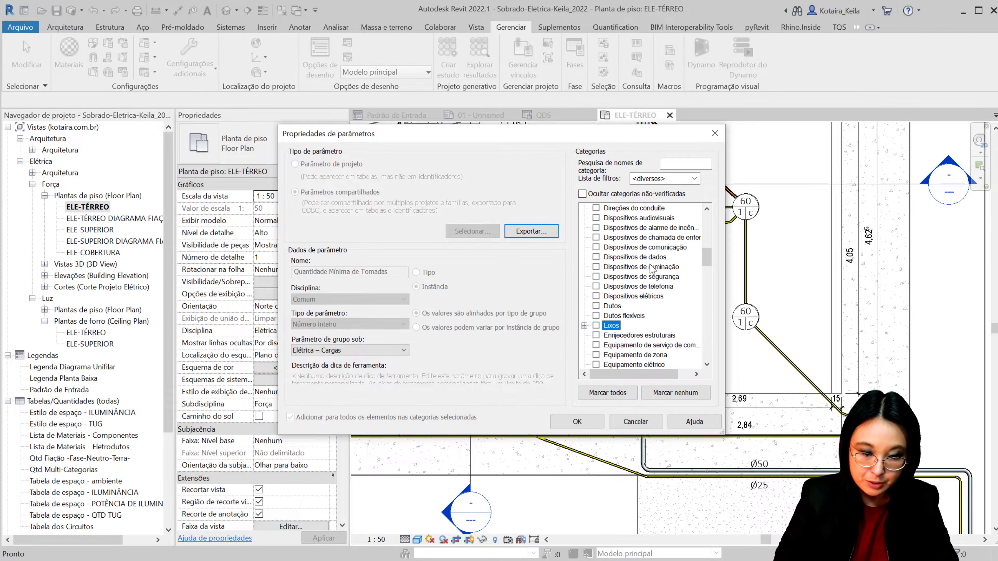
{"action": "scroll", "coordinate": [648, 275], "scroll_direction": "down", "scroll_amount": 4}
{"action": "left_click", "coordinate": [625, 306]}
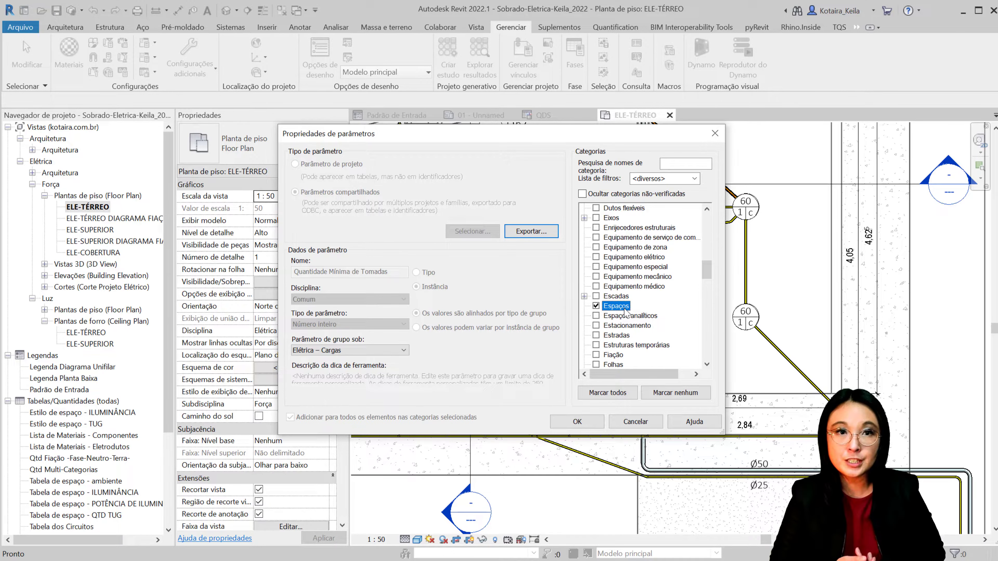
{"action": "left_click", "coordinate": [715, 133]}
{"action": "left_click", "coordinate": [587, 169]}
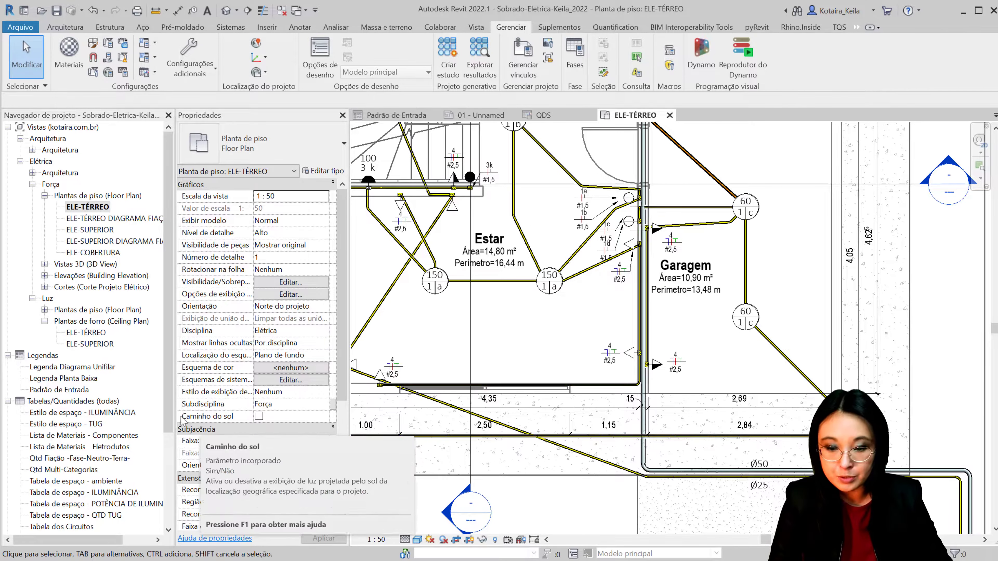
Create an Espaços key schedule named 'Tabela de estilo de espaço-TUG' with a matching TUG key name
{"action": "right_click", "coordinate": [86, 401]}
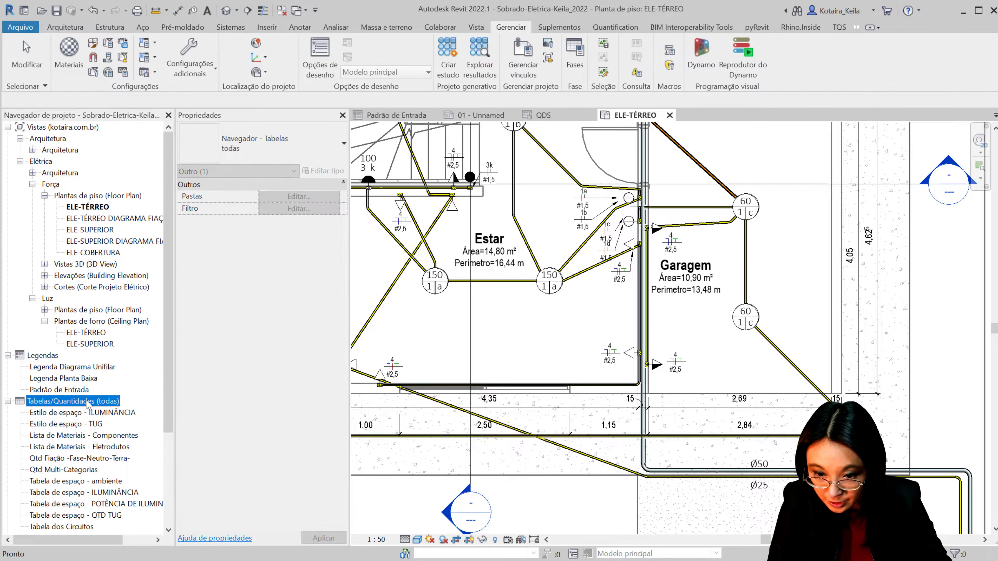
{"action": "left_click", "coordinate": [112, 408]}
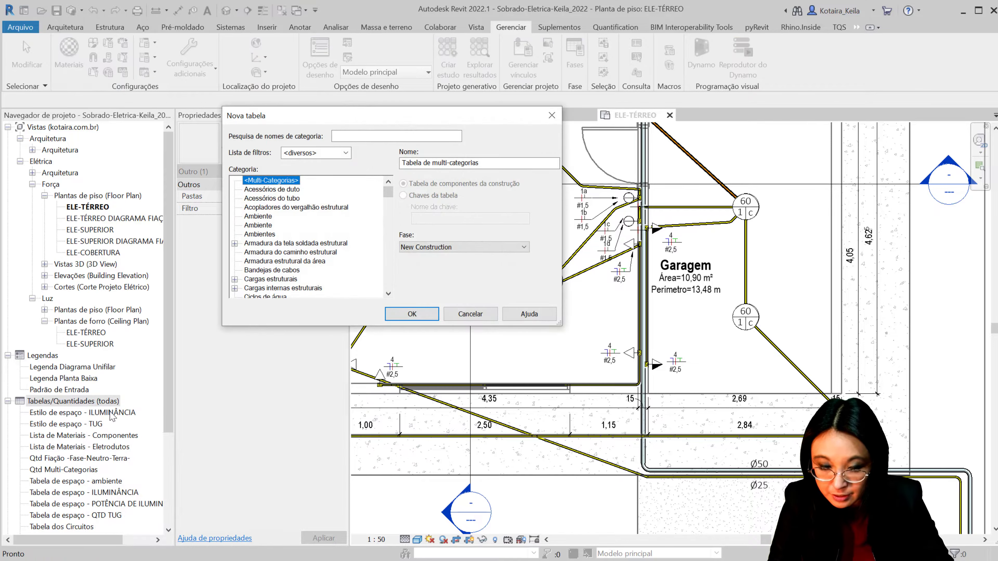
{"action": "scroll", "coordinate": [291, 241], "scroll_direction": "down", "scroll_amount": 5}
{"action": "left_click", "coordinate": [290, 248]}
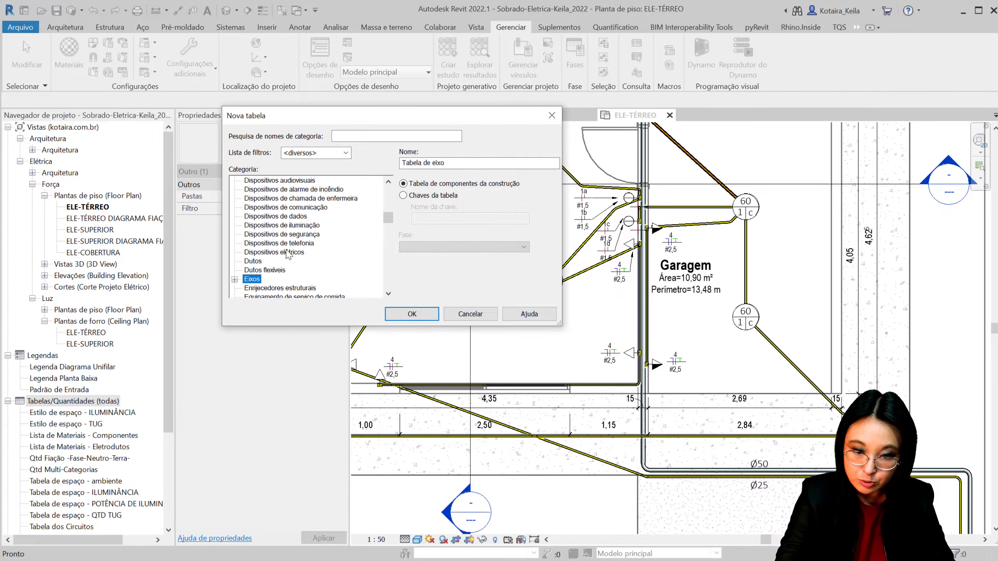
{"action": "scroll", "coordinate": [287, 255], "scroll_direction": "down", "scroll_amount": 2}
{"action": "left_click", "coordinate": [264, 235]}
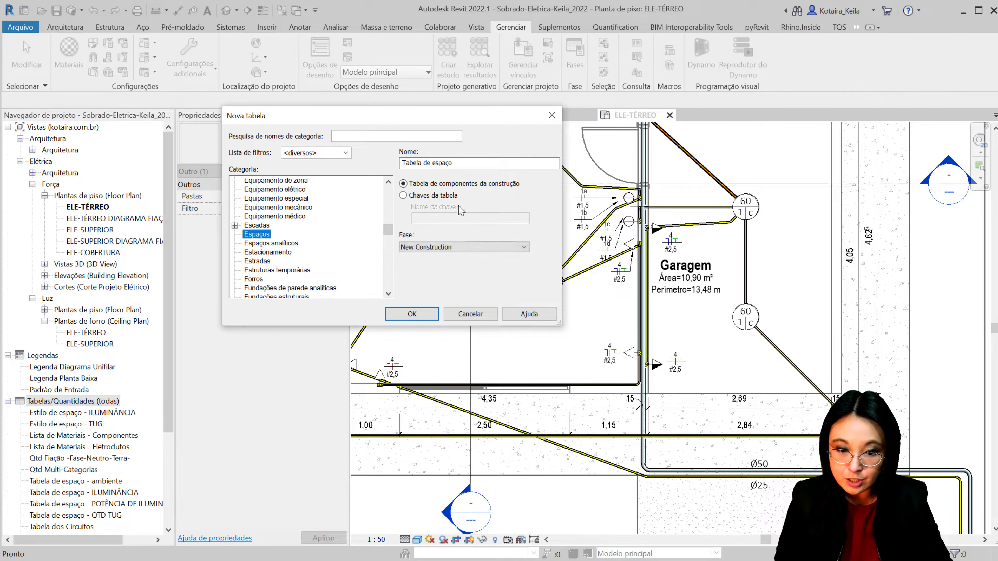
{"action": "left_click", "coordinate": [445, 199]}
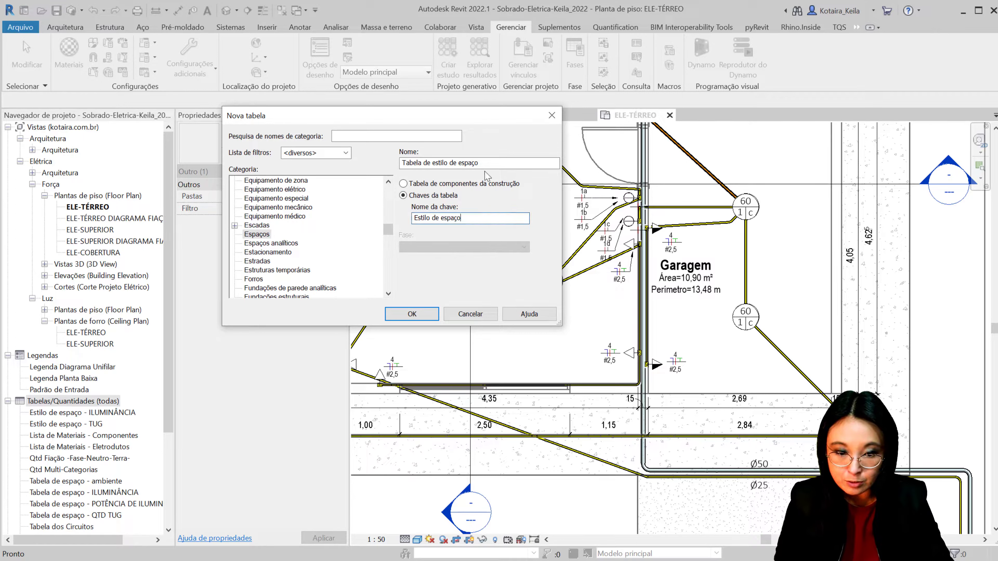
{"action": "left_click", "coordinate": [490, 165]}
{"action": "type", "text": "-TUG"}
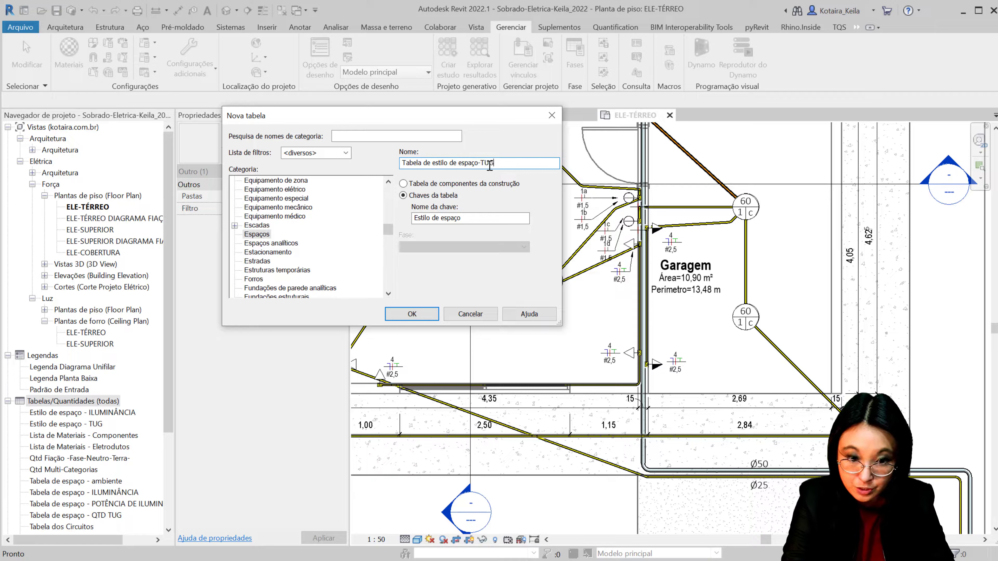
{"action": "left_click_drag", "start_coordinate": [490, 165], "coordinate": [480, 164]}
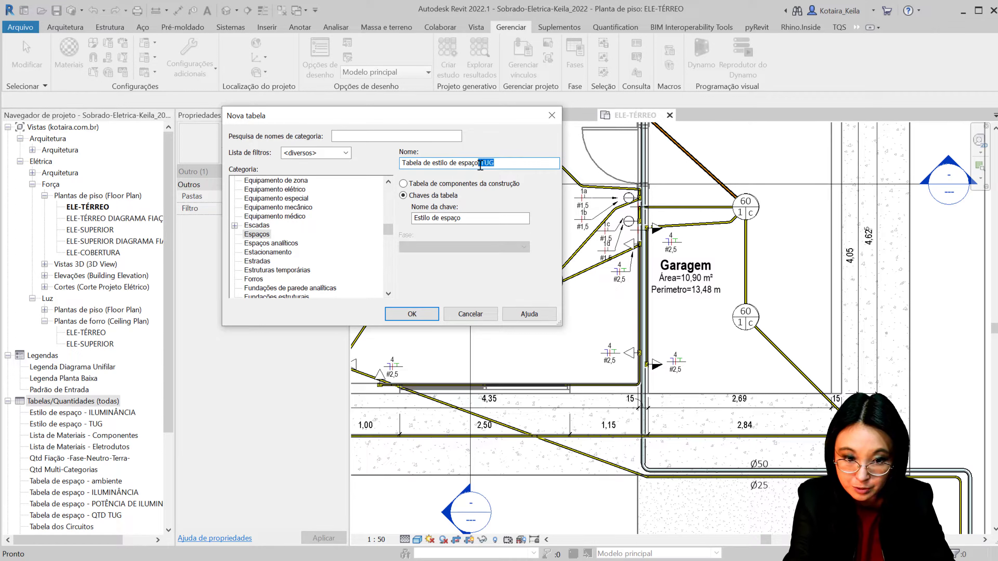
{"action": "left_click", "coordinate": [473, 218]}
{"action": "type", "text": "-TUG"}
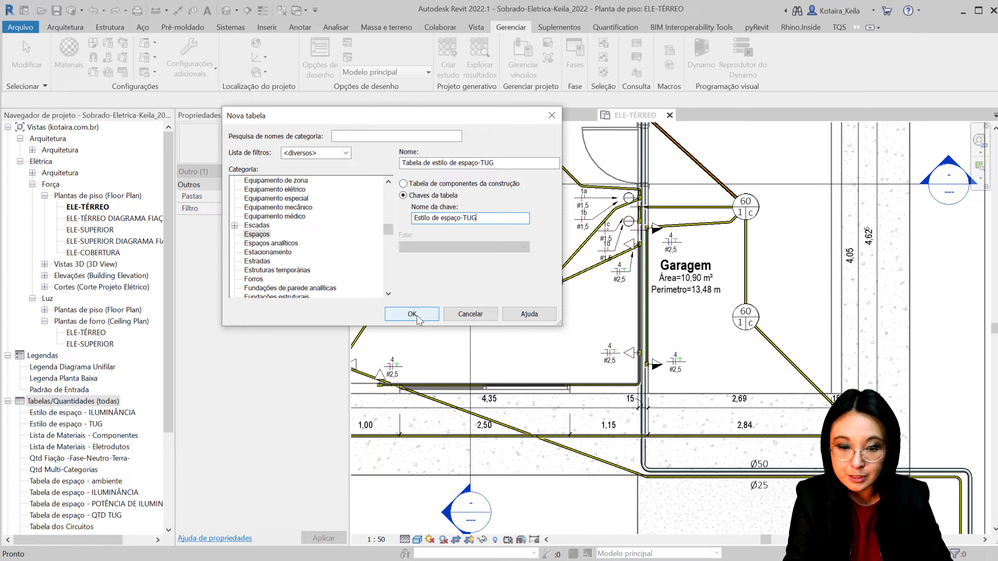
{"action": "left_click", "coordinate": [417, 318]}
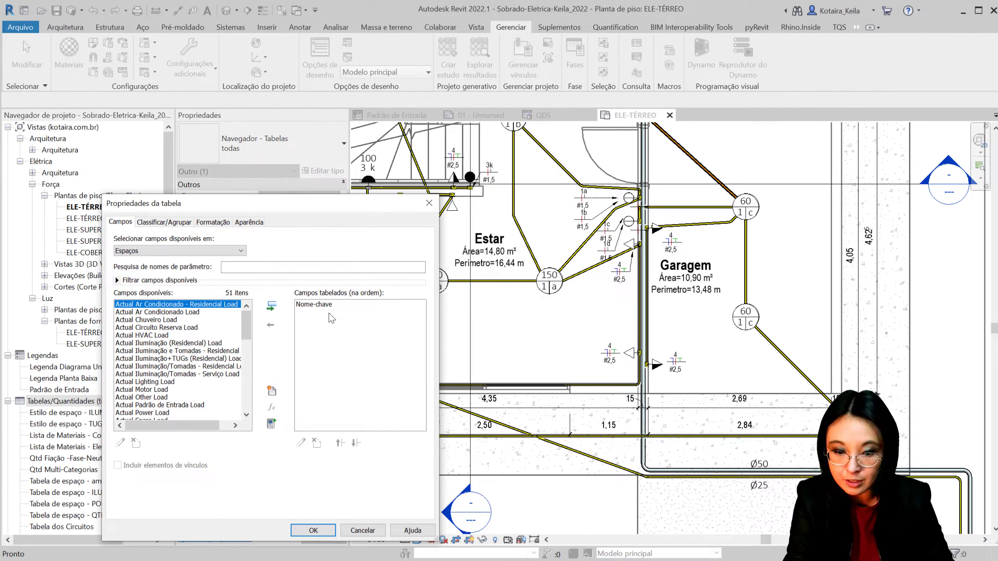
Add the Quantidade Mínima de Tomadas field to the key schedule
{"action": "left_click", "coordinate": [197, 351]}
{"action": "key", "text": "Down"}
{"action": "key", "text": "Down"}
{"action": "key", "text": "Down"}
{"action": "key", "text": "Down"}
{"action": "key", "text": "Down"}
{"action": "key", "text": "Down"}
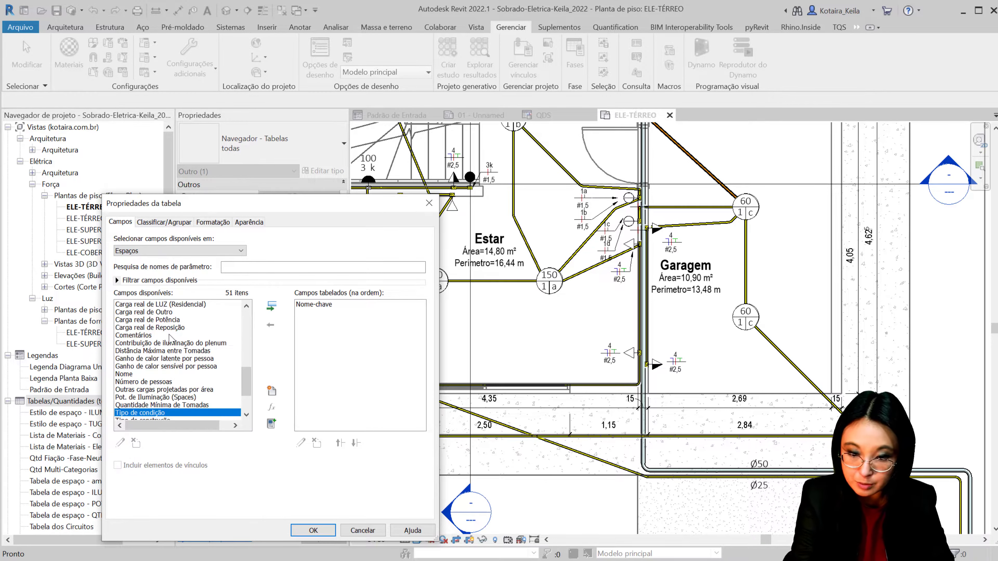
{"action": "key", "text": "Down"}
{"action": "key", "text": "Down"}
{"action": "key", "text": "Down"}
{"action": "key", "text": "Down"}
{"action": "key", "text": "Down"}
{"action": "key", "text": "Down"}
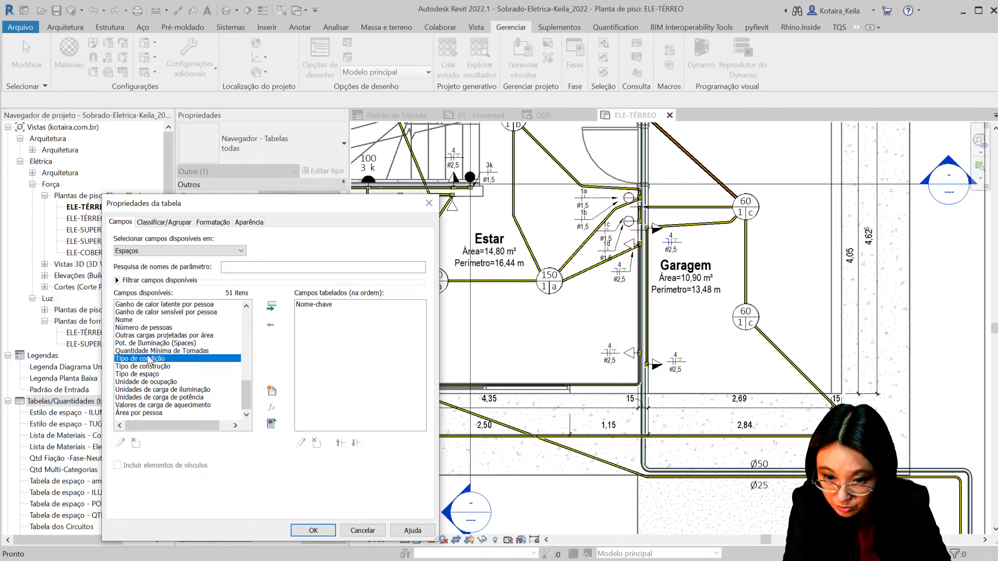
{"action": "left_click", "coordinate": [153, 351]}
{"action": "left_click", "coordinate": [271, 305]}
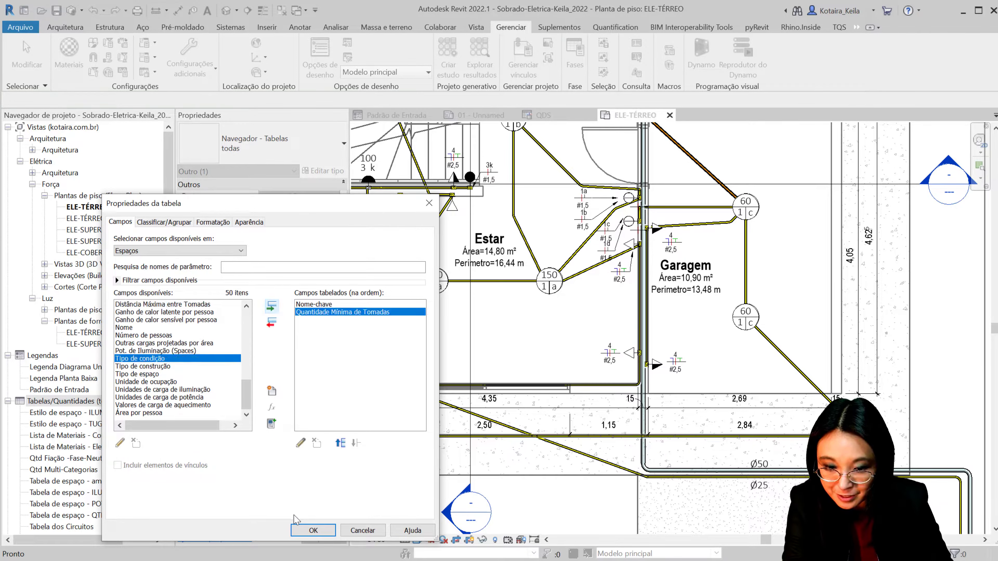
{"action": "left_click", "coordinate": [302, 529]}
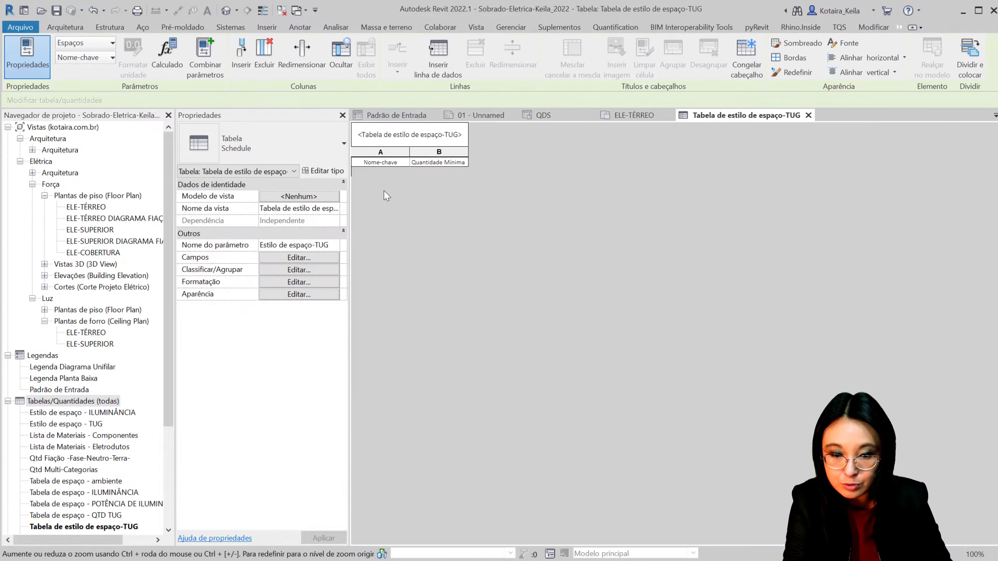
Insert two key rows named COZ E A SERV and DEMAIS ESPACO in the TUG key schedule
{"action": "left_click", "coordinate": [439, 58]}
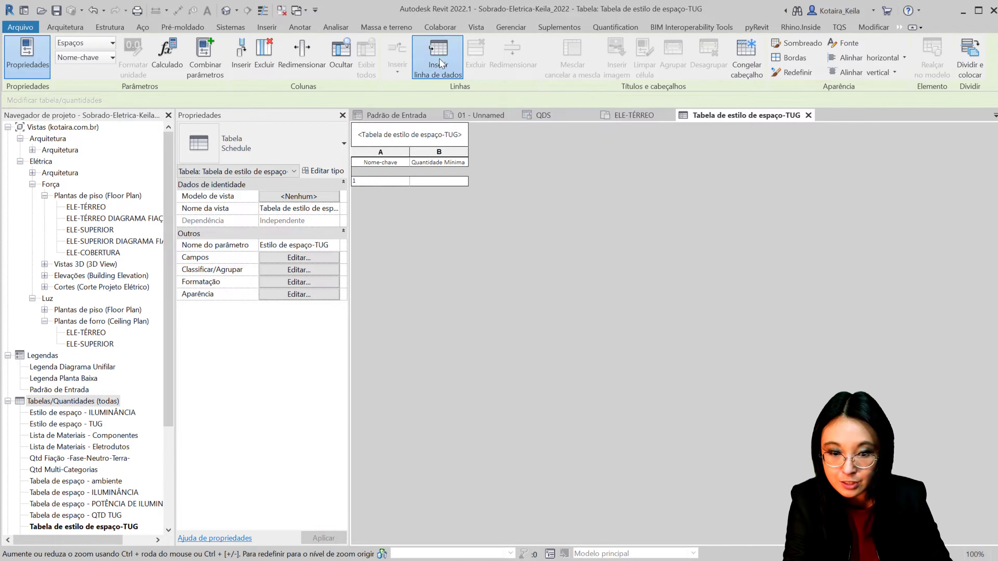
{"action": "left_click", "coordinate": [379, 182]}
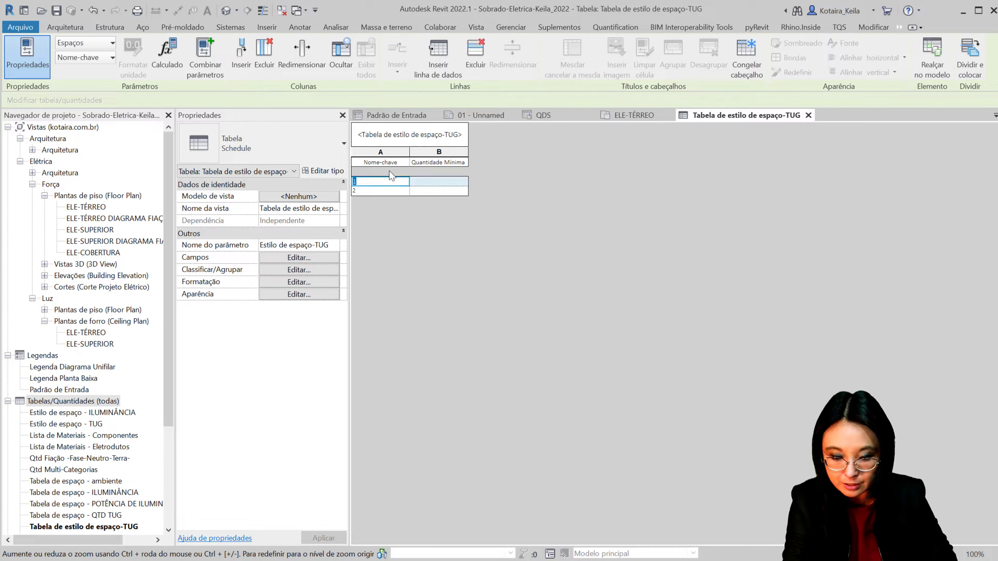
{"action": "type", "text": "COZ E A SERV"}
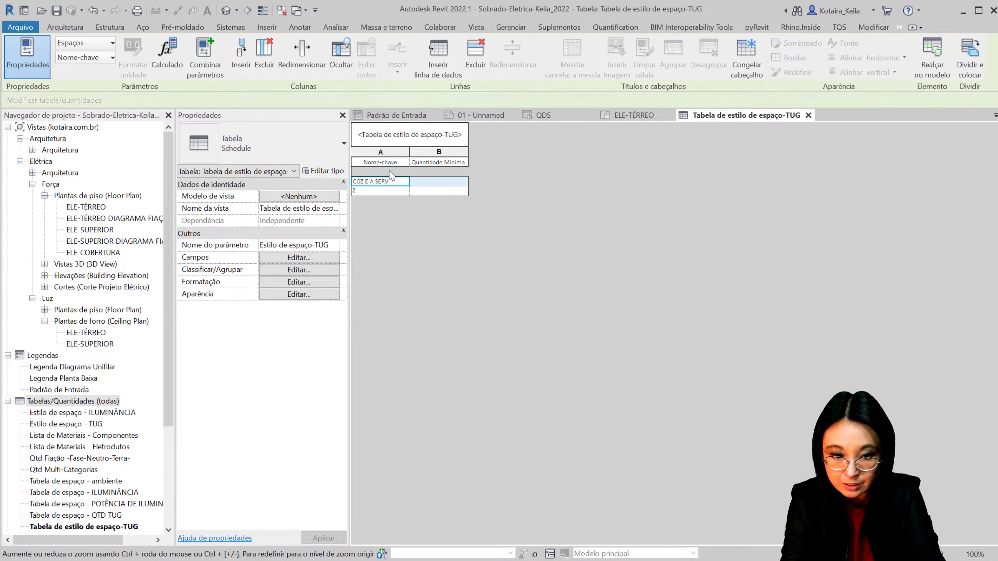
{"action": "key", "text": "Tab"}
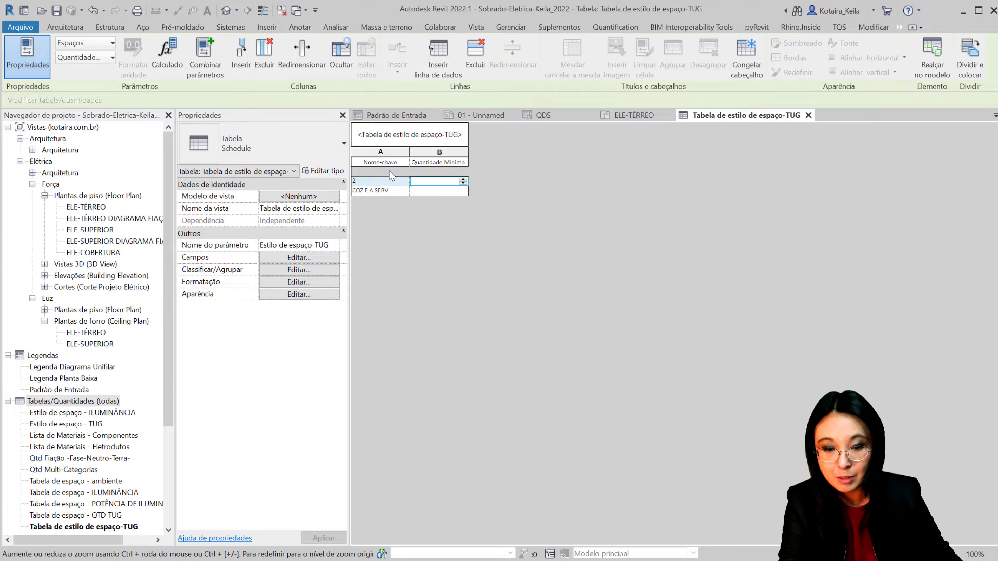
{"action": "key", "text": "shift+Tab"}
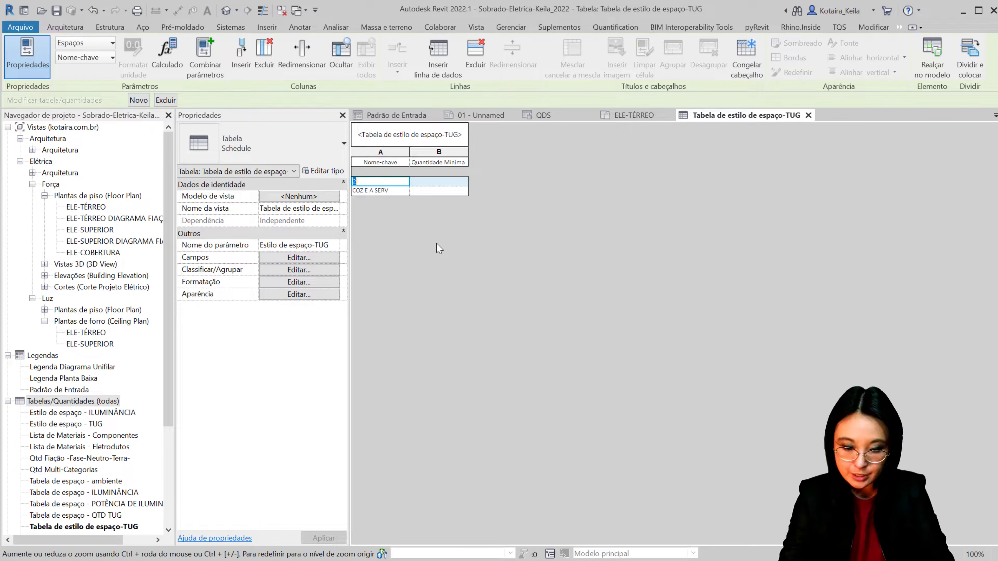
{"action": "type", "text": "D"}
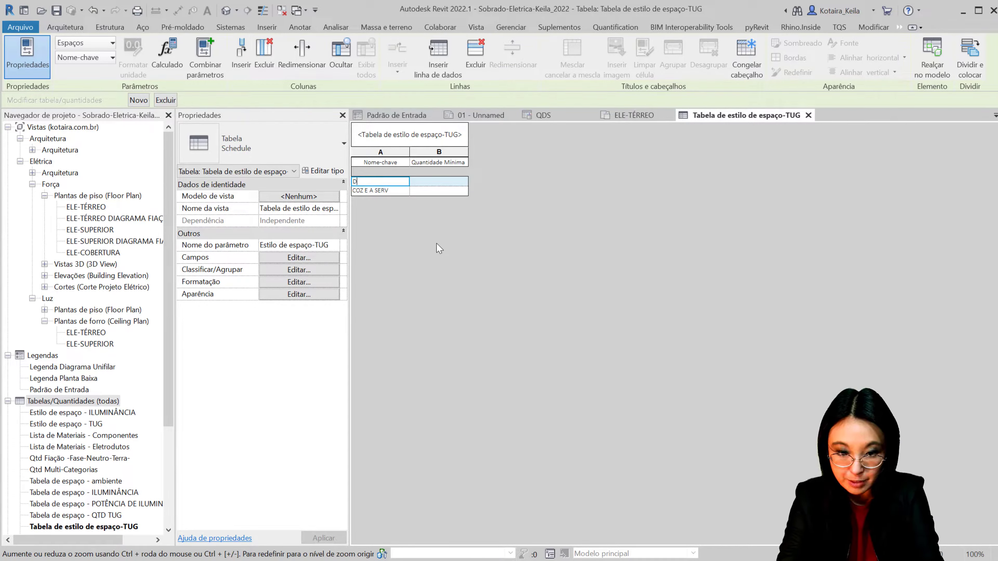
{"action": "type", "text": "EMAIS ES"}
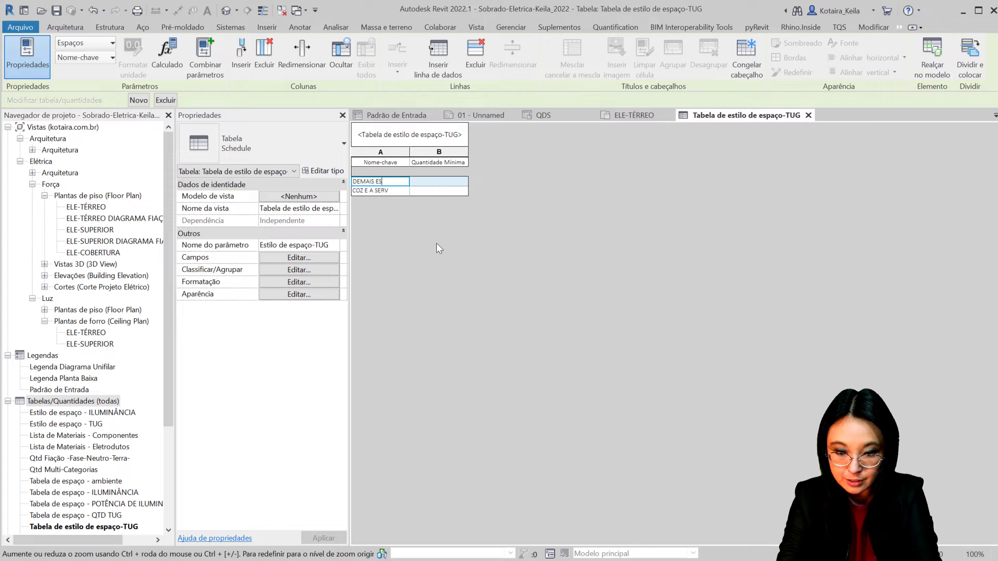
{"action": "type", "text": "PACO"}
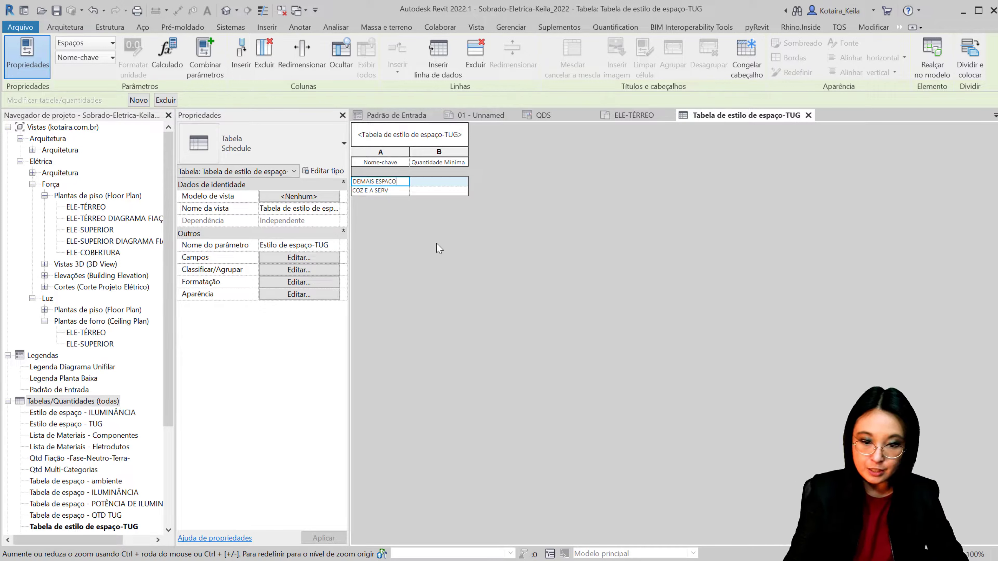
{"action": "key", "text": "Return"}
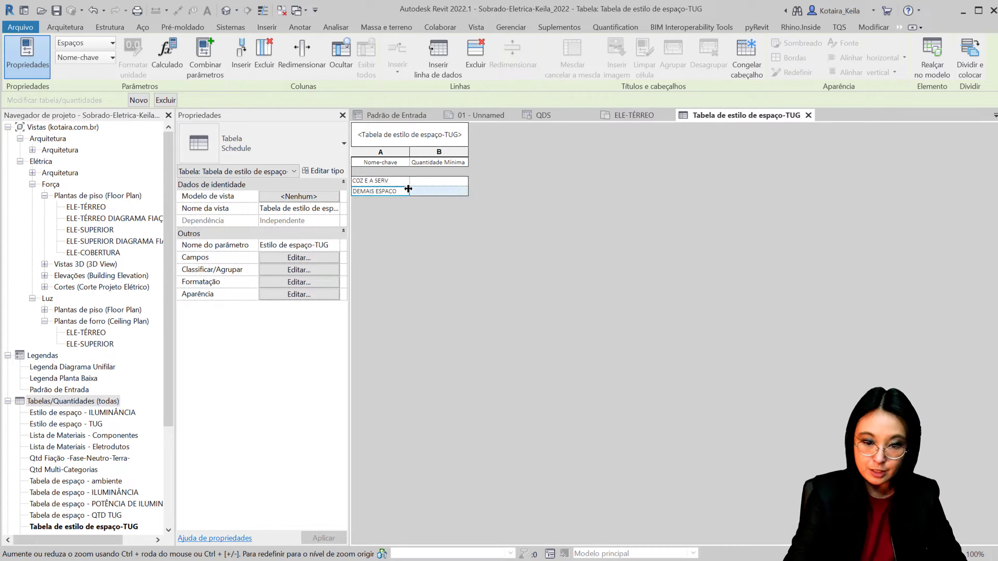
{"action": "left_click", "coordinate": [425, 182]}
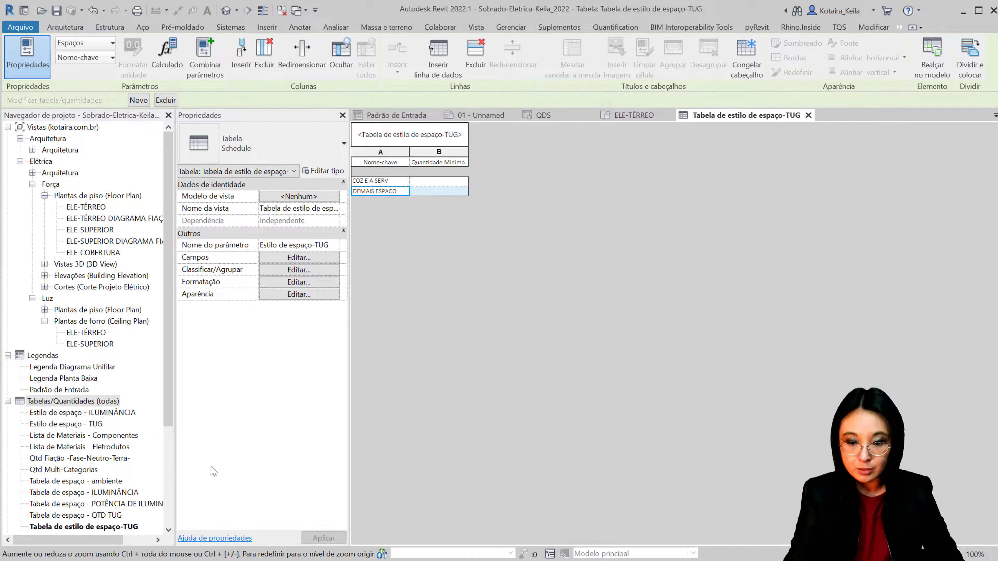
{"action": "left_click", "coordinate": [85, 527]}
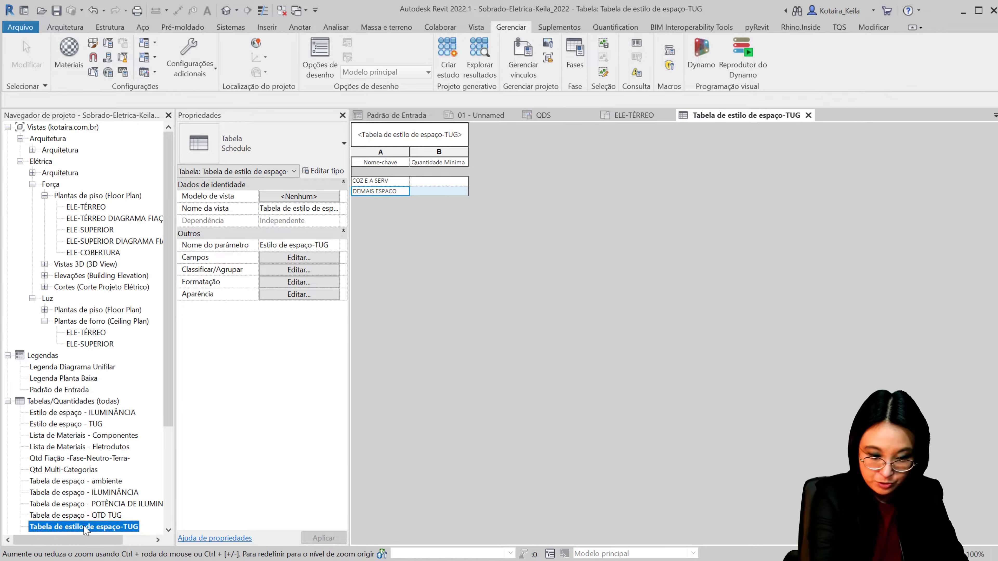
Open the QTD TUG, ILUMINÂNCIA and ambiente space schedules and delete unplaced space 24
{"action": "double_click", "coordinate": [105, 516]}
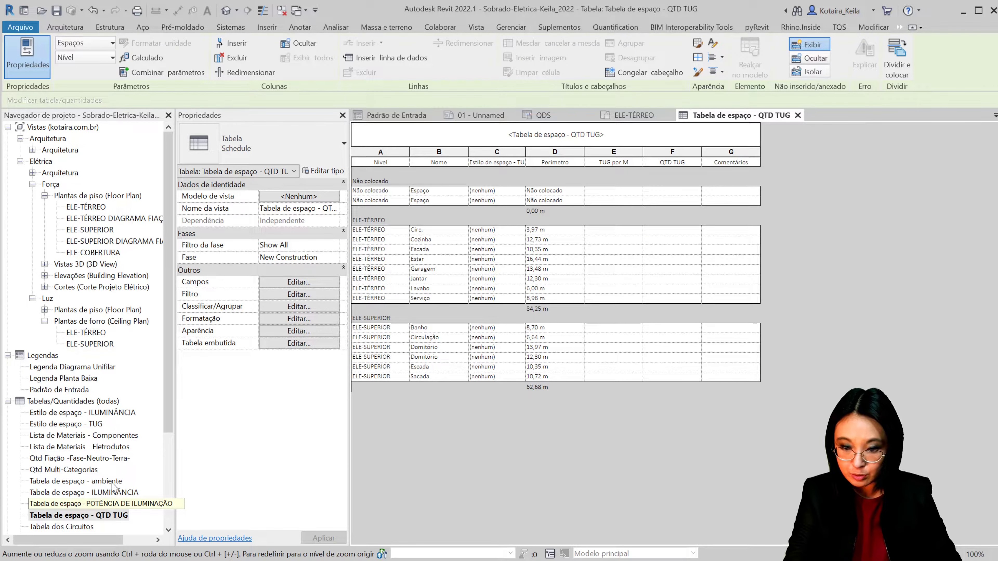
{"action": "double_click", "coordinate": [114, 492]}
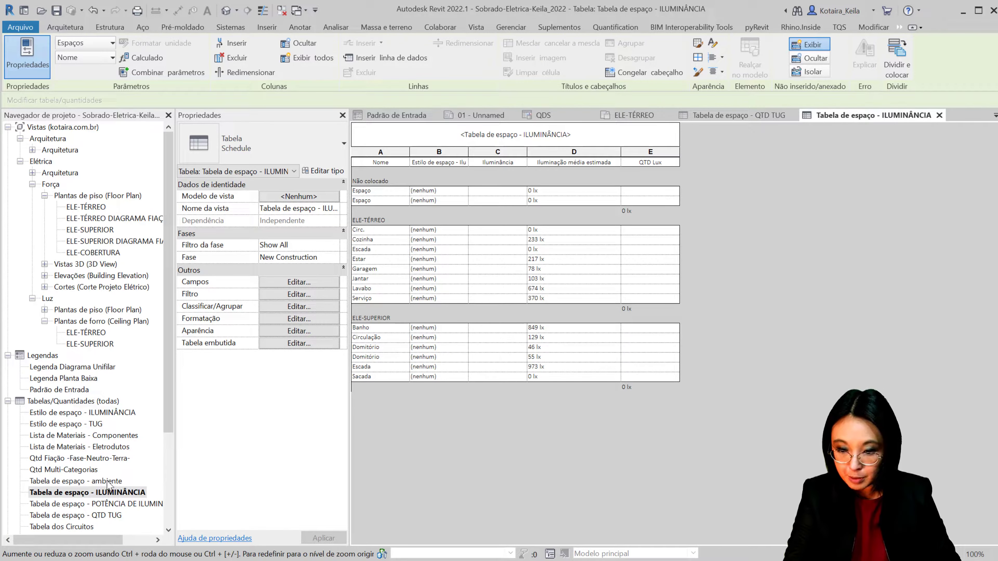
{"action": "double_click", "coordinate": [113, 481]}
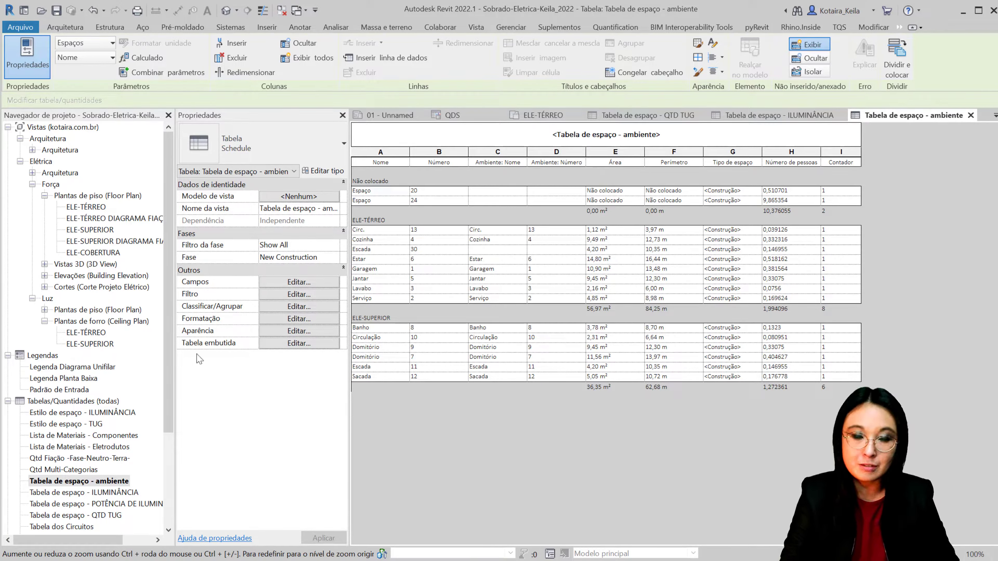
{"action": "left_click", "coordinate": [433, 200]}
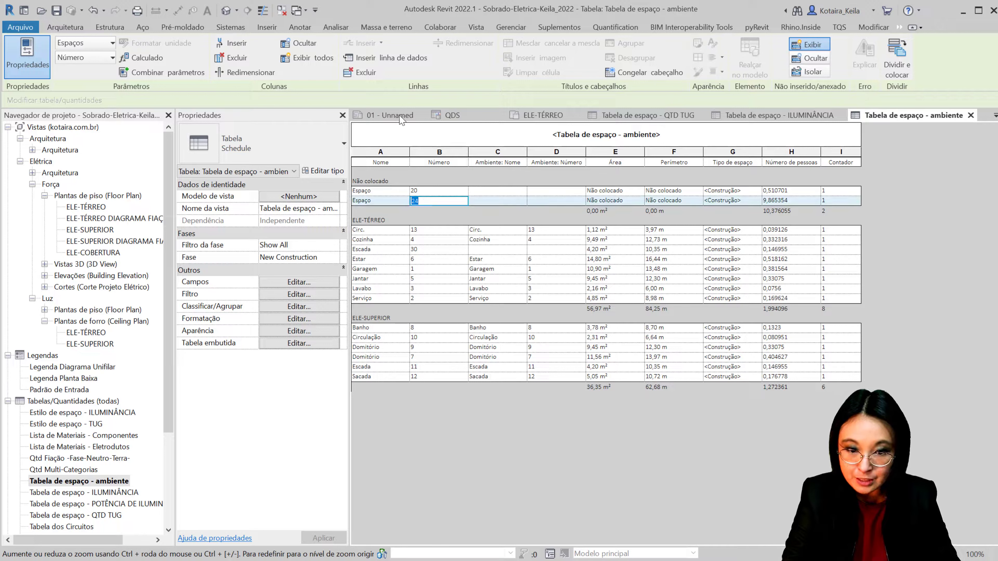
{"action": "left_click", "coordinate": [364, 73]}
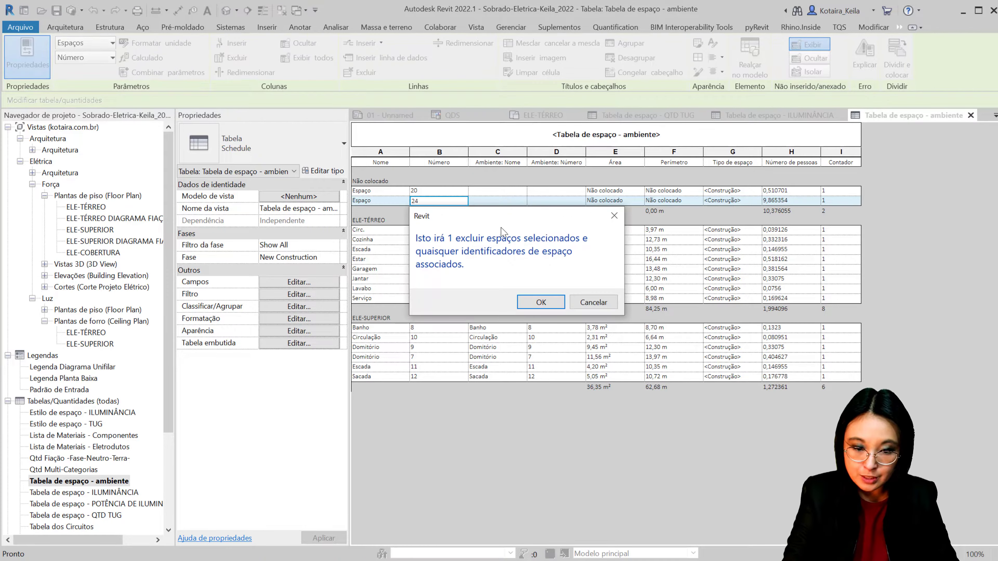
Delete unplaced spaces 24 and 20, confirming each deletion
{"action": "left_click", "coordinate": [543, 307]}
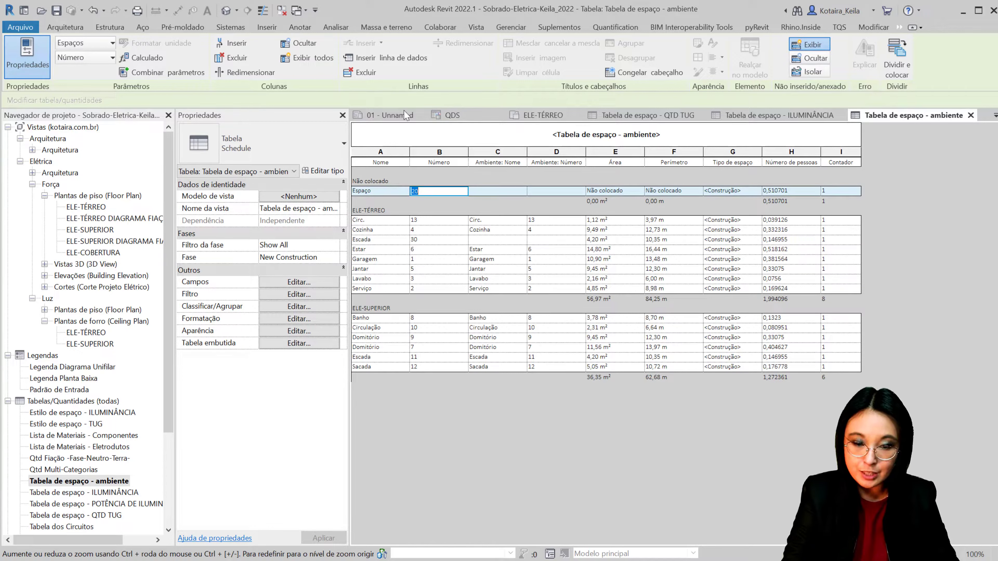
{"action": "left_click", "coordinate": [361, 73]}
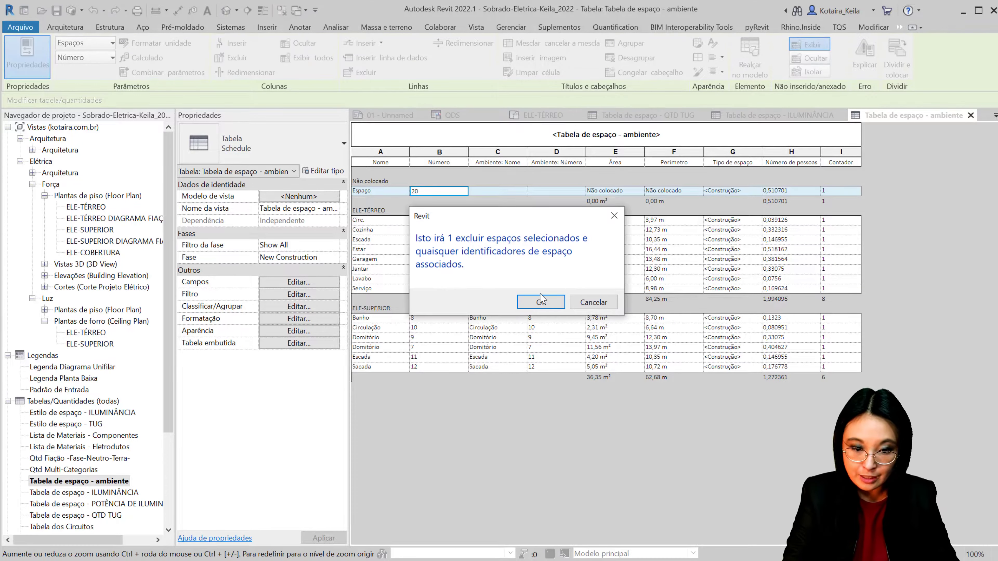
{"action": "left_click", "coordinate": [543, 304]}
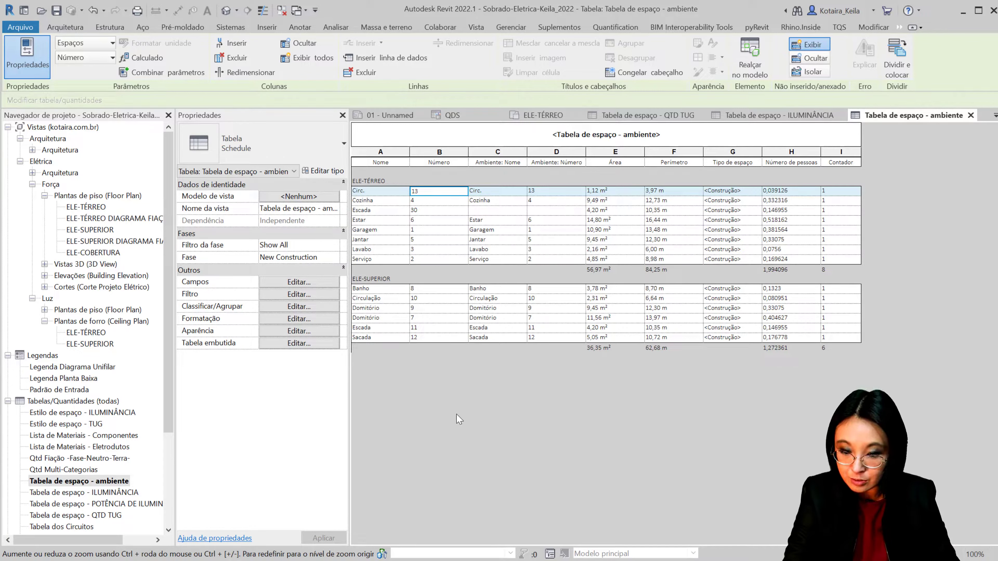
{"action": "scroll", "coordinate": [56, 471], "scroll_direction": "down", "scroll_amount": 1}
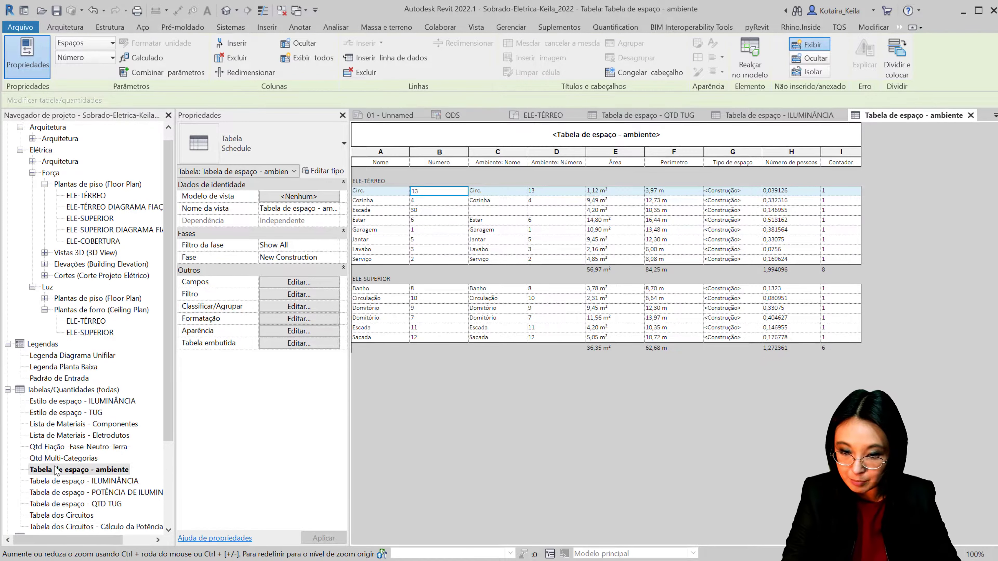
{"action": "scroll", "coordinate": [55, 470], "scroll_direction": "down", "scroll_amount": 2}
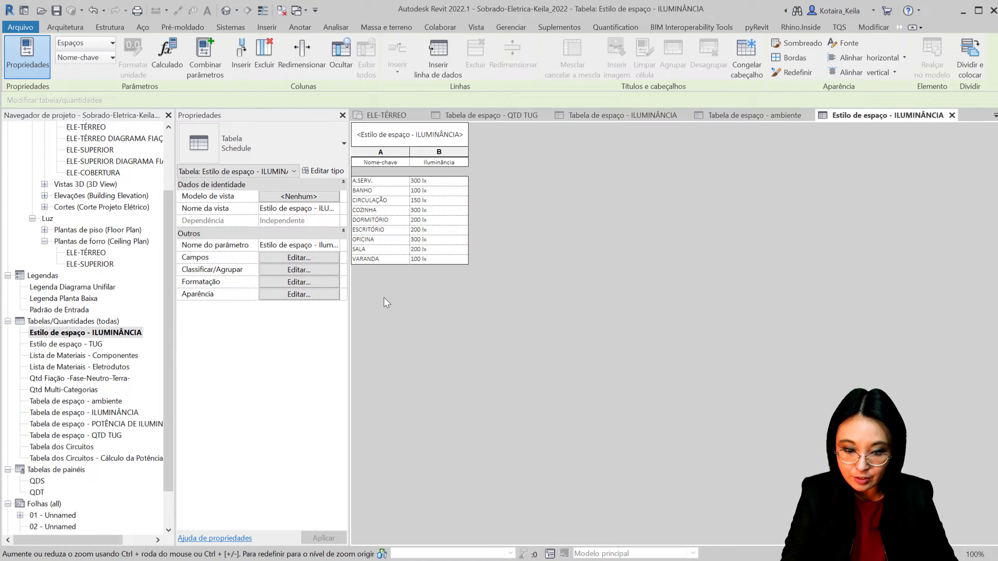
Compare the ILUMINÂNCIA key schedule lux values (A.SERV, BANHO, CIRCULAÇÃO) against the NBR 5413 table
{"action": "key", "text": "alt+Tab"}
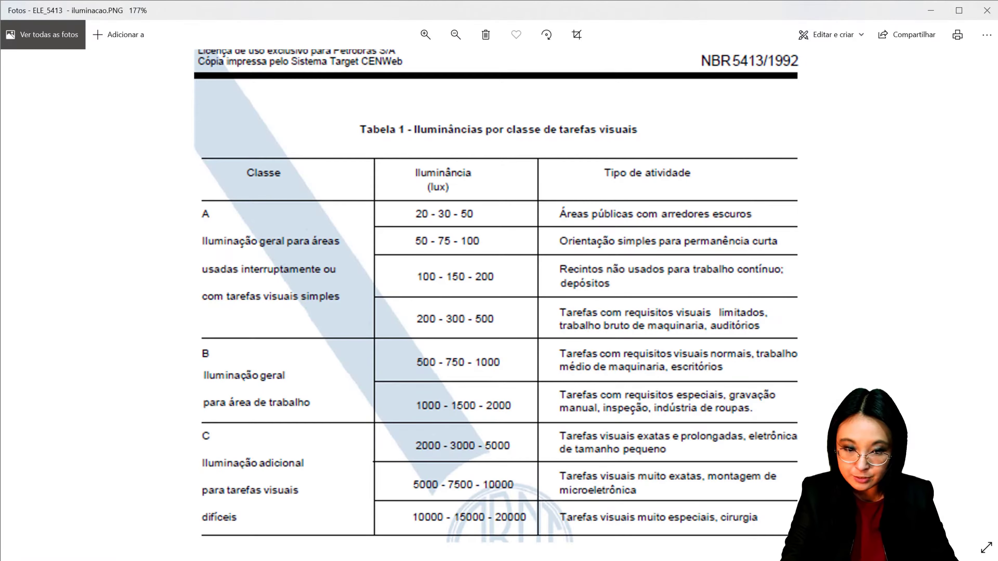
{"action": "key", "text": "alt+Tab"}
{"action": "scroll", "coordinate": [555, 224], "scroll_direction": "up", "scroll_amount": 5, "text": "ctrl"}
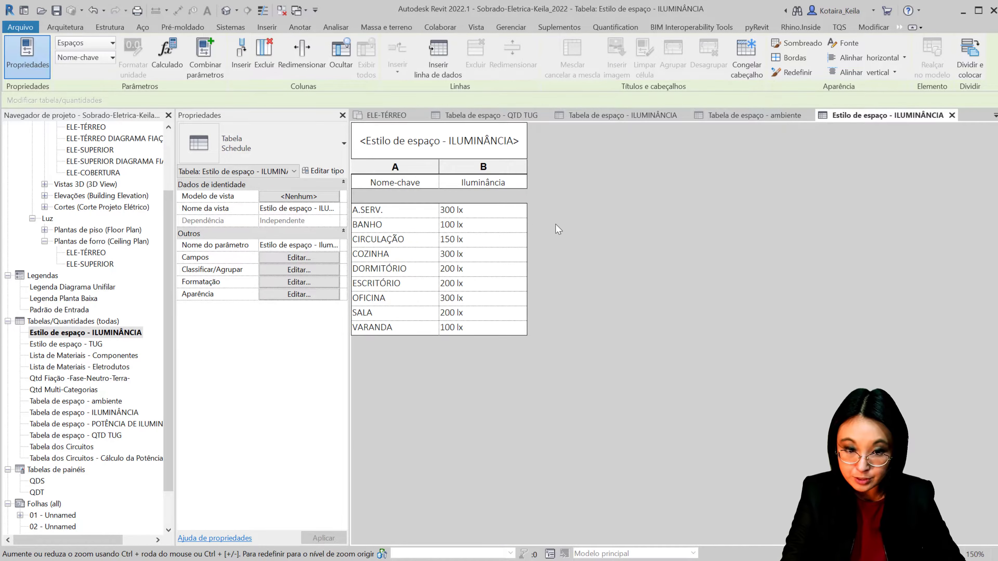
{"action": "left_click", "coordinate": [577, 268]}
{"action": "key", "text": "Down"}
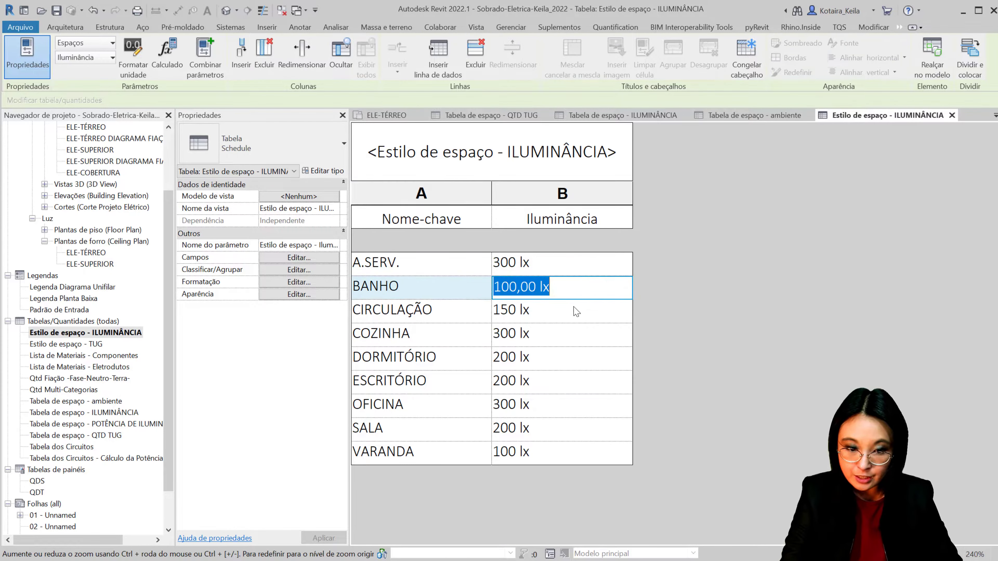
{"action": "key", "text": "Down"}
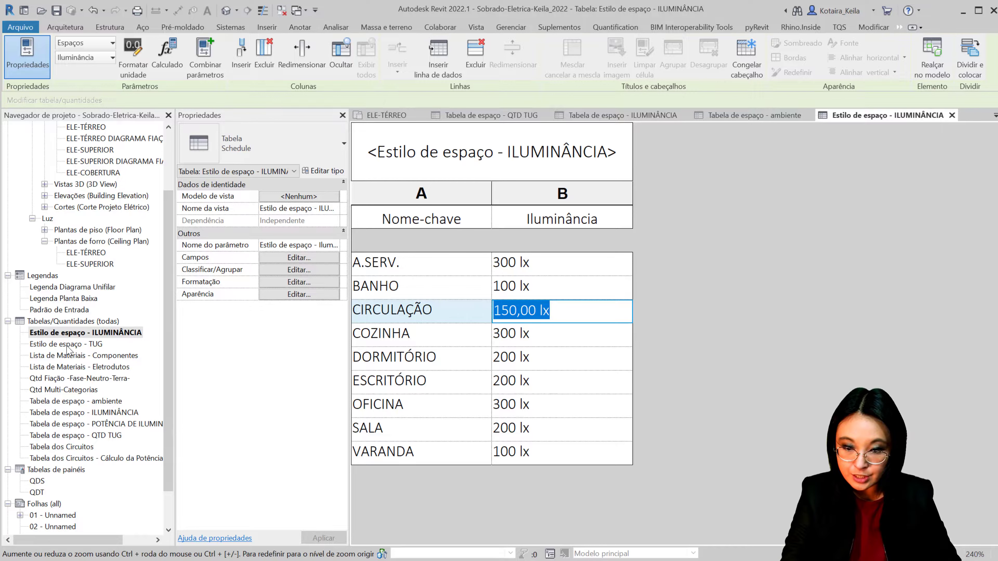
In the Estilo de espaço - TUG key schedule, set DEMAIS ESPAÇOS spacing to 5,00 m
{"action": "double_click", "coordinate": [67, 344]}
{"action": "scroll", "coordinate": [459, 238], "scroll_direction": "up", "scroll_amount": 3, "text": "ctrl"}
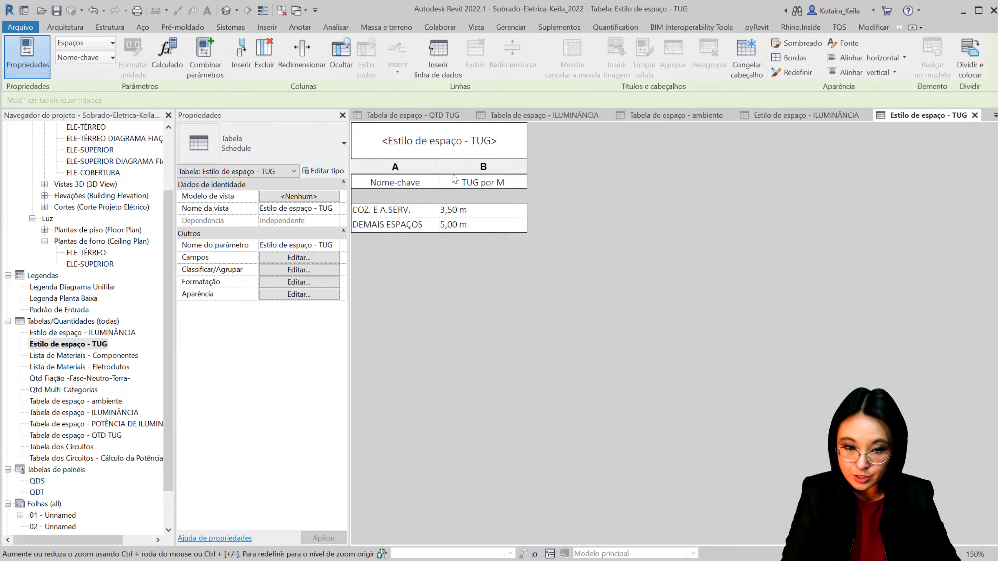
{"action": "scroll", "coordinate": [458, 238], "scroll_direction": "up", "scroll_amount": 2, "text": "ctrl"}
{"action": "left_click", "coordinate": [571, 275]}
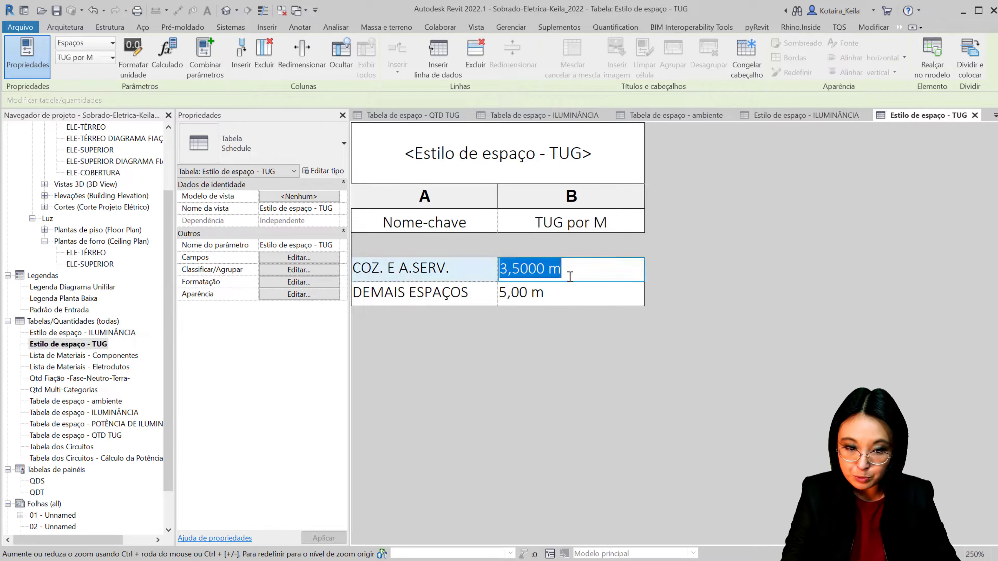
{"action": "left_click", "coordinate": [569, 301]}
{"action": "left_click", "coordinate": [577, 280]}
{"action": "left_click", "coordinate": [586, 300]}
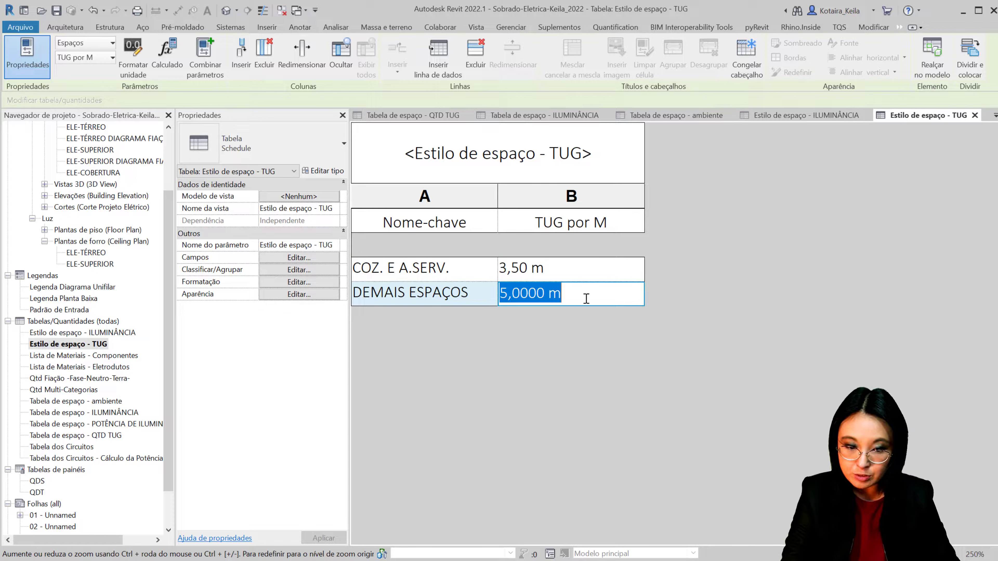
{"action": "left_click", "coordinate": [124, 418]}
In the ILUMINÂNCIA space schedule, set Circ. and ground-floor Escada to CIRCULAÇÃO and Cozinha to COZINHA
{"action": "double_click", "coordinate": [124, 417]}
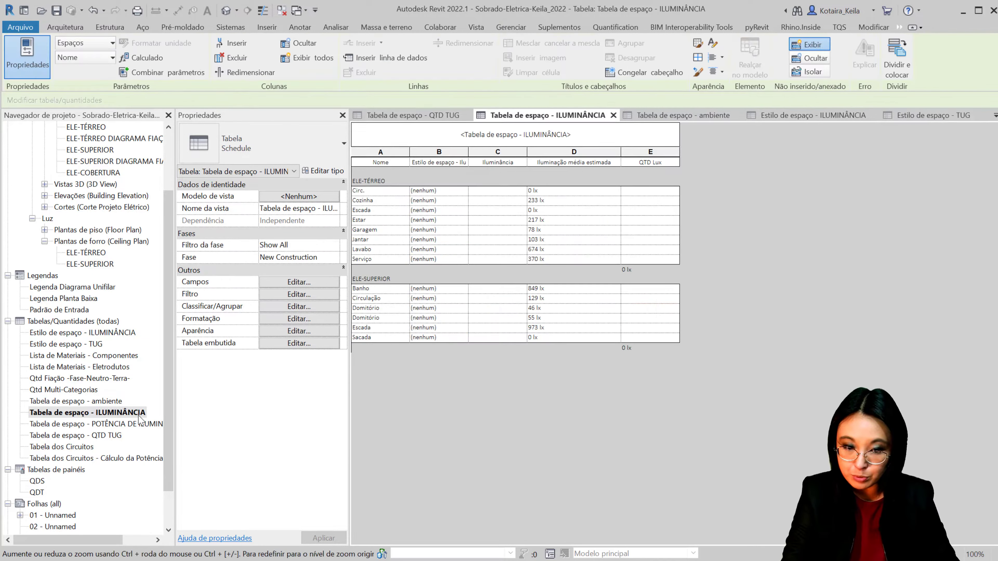
{"action": "scroll", "coordinate": [581, 223], "scroll_direction": "up", "scroll_amount": 2, "text": "ctrl"}
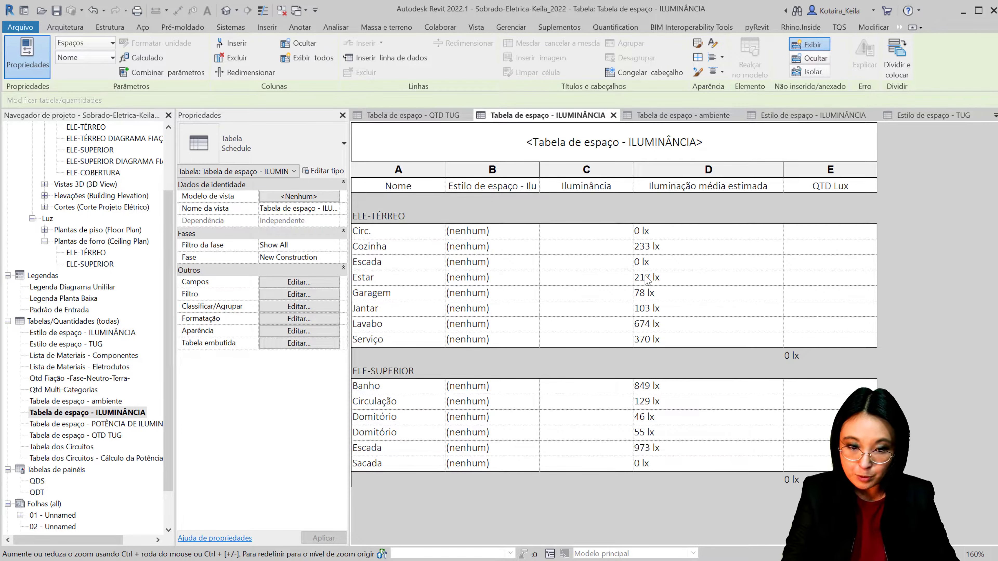
{"action": "left_click", "coordinate": [508, 235]}
{"action": "left_click", "coordinate": [534, 232]}
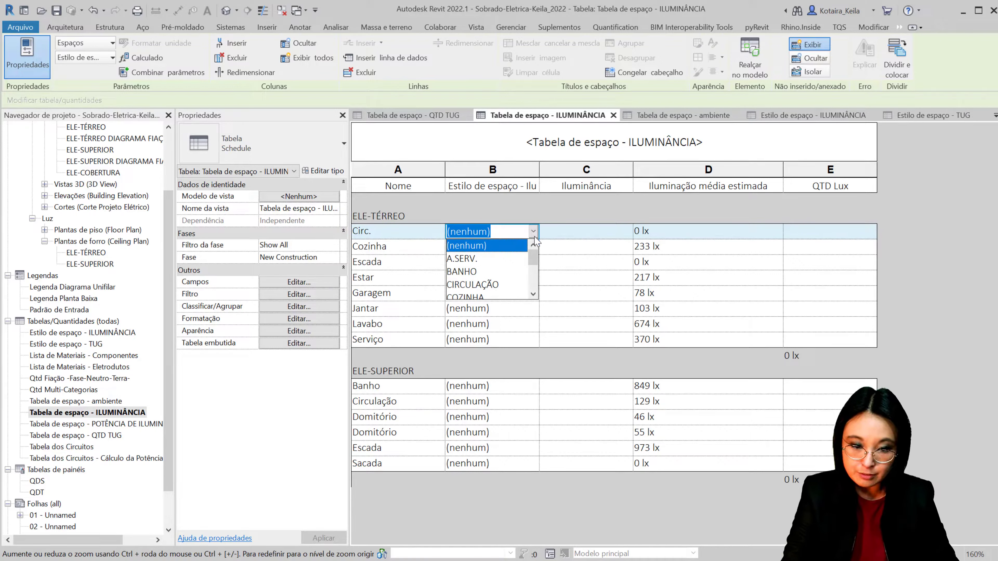
{"action": "left_click", "coordinate": [493, 284]}
{"action": "left_click", "coordinate": [513, 247]}
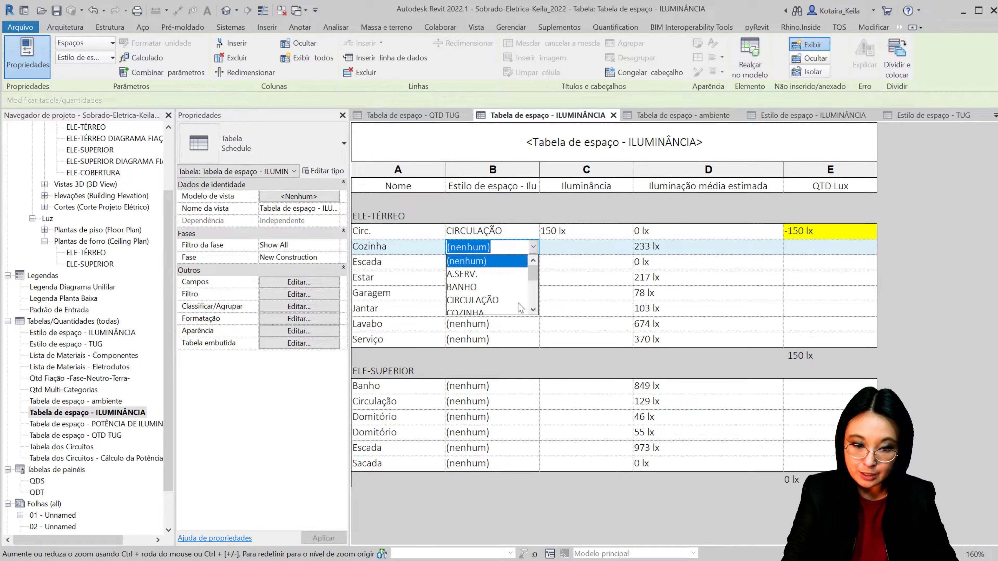
{"action": "left_click", "coordinate": [482, 313]}
{"action": "left_click", "coordinate": [510, 262]}
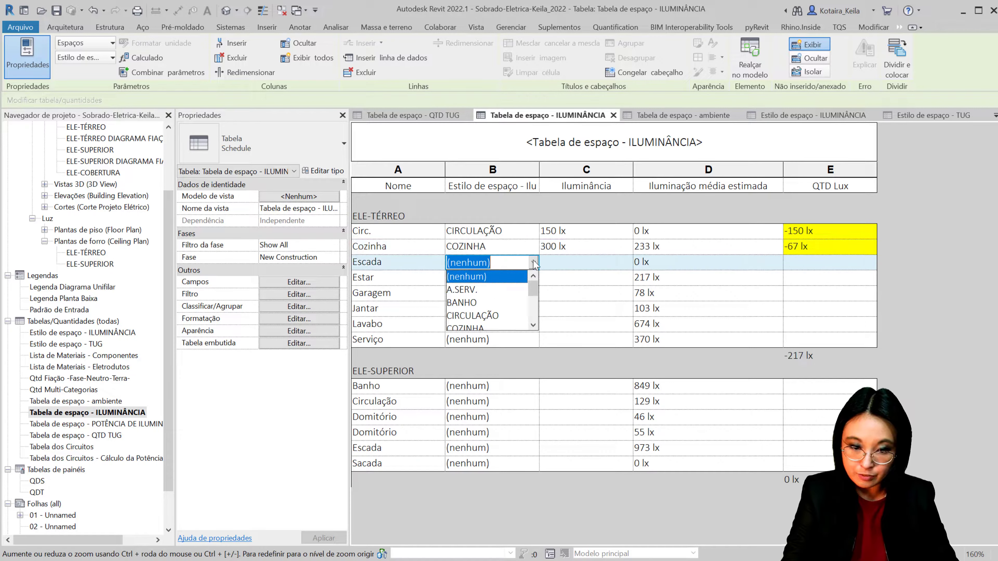
{"action": "left_click", "coordinate": [472, 315]}
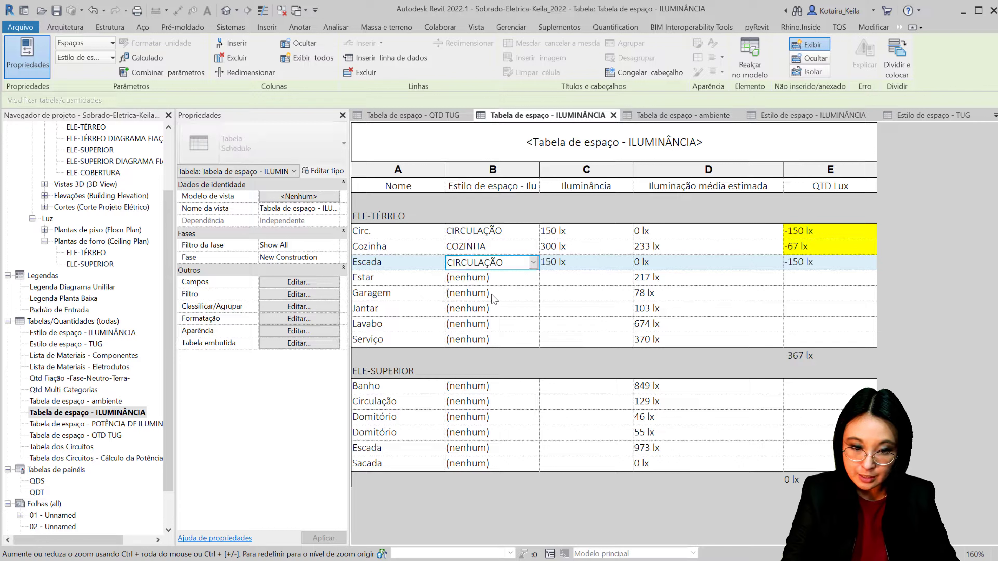
Assign the SALA style to Estar and the VARANDA style to Garagem
{"action": "left_click", "coordinate": [507, 278]}
{"action": "left_click", "coordinate": [533, 281]}
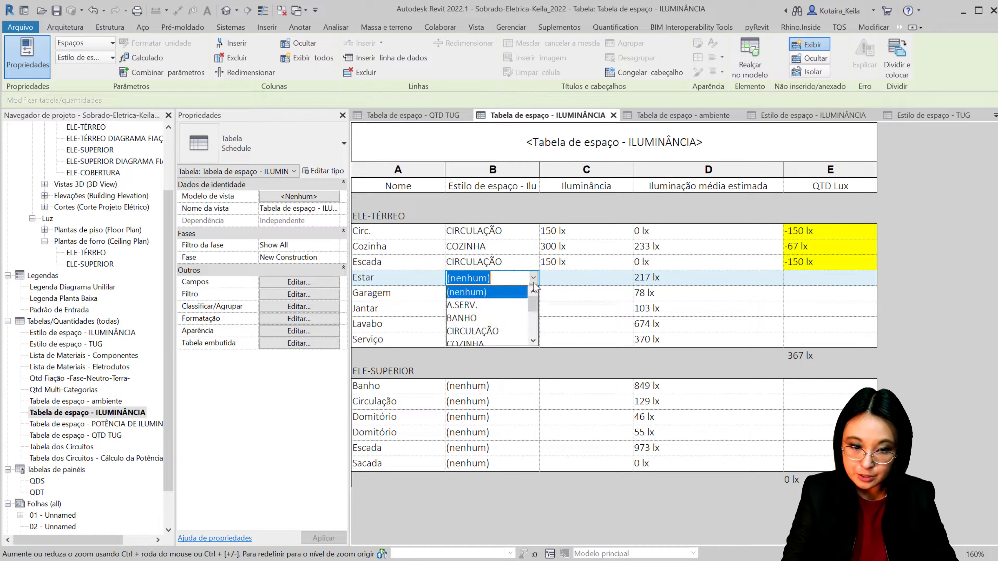
{"action": "scroll", "coordinate": [510, 319], "scroll_direction": "down", "scroll_amount": 1}
{"action": "scroll", "coordinate": [495, 316], "scroll_direction": "down", "scroll_amount": 1}
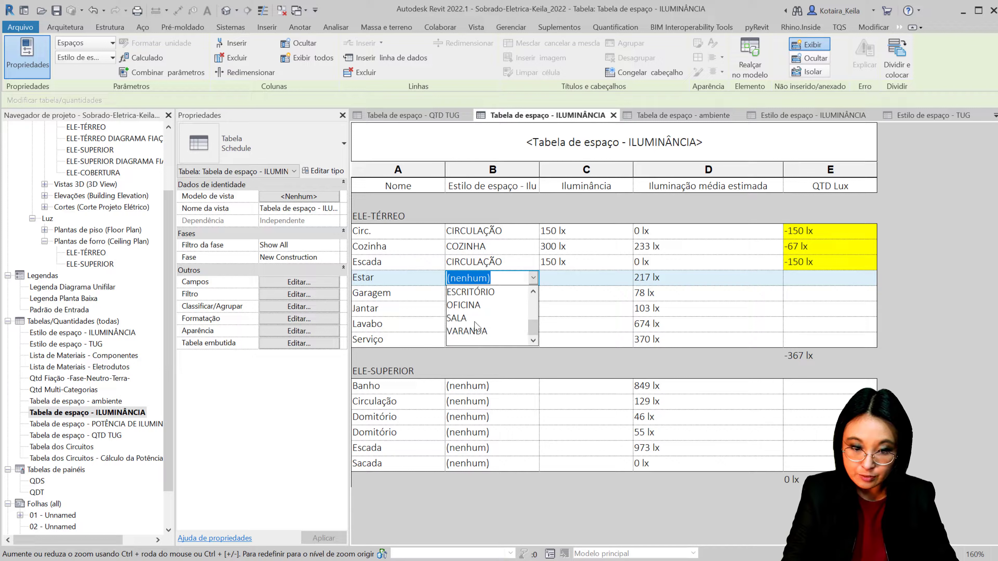
{"action": "left_click", "coordinate": [486, 314]}
{"action": "left_click", "coordinate": [510, 295]}
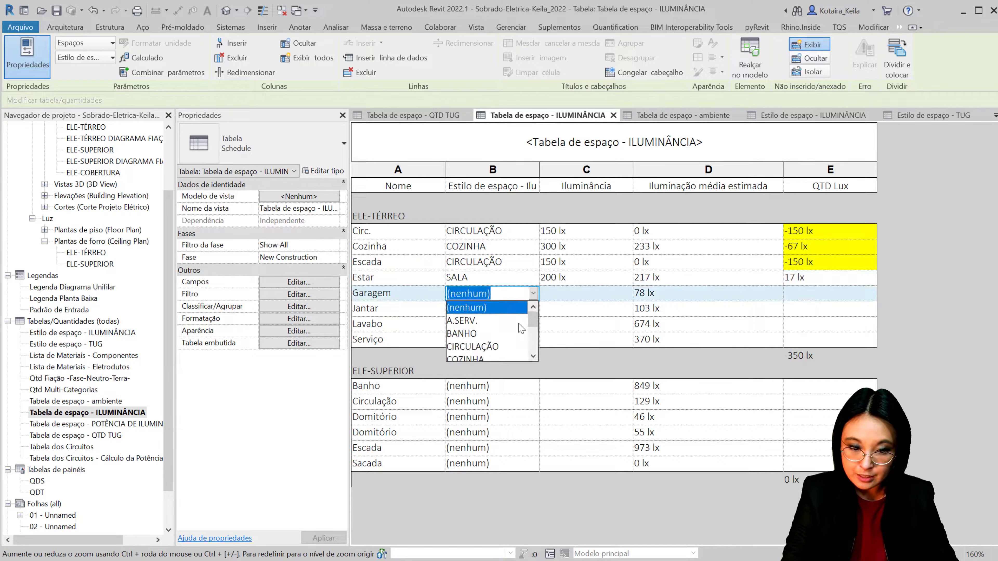
{"action": "scroll", "coordinate": [520, 328], "scroll_direction": "down", "scroll_amount": 1}
{"action": "scroll", "coordinate": [520, 328], "scroll_direction": "down", "scroll_amount": 2}
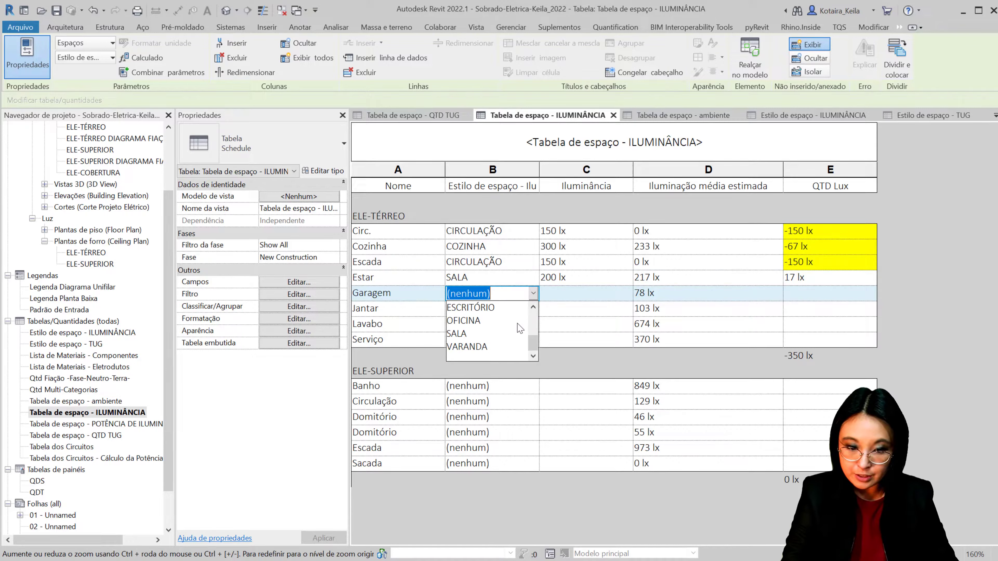
{"action": "left_click", "coordinate": [489, 347]}
Close the Jantar style list, then assign BANHO to Lavabo and A.SERV. to Serviço
{"action": "left_click", "coordinate": [525, 305]}
{"action": "left_click", "coordinate": [533, 309]}
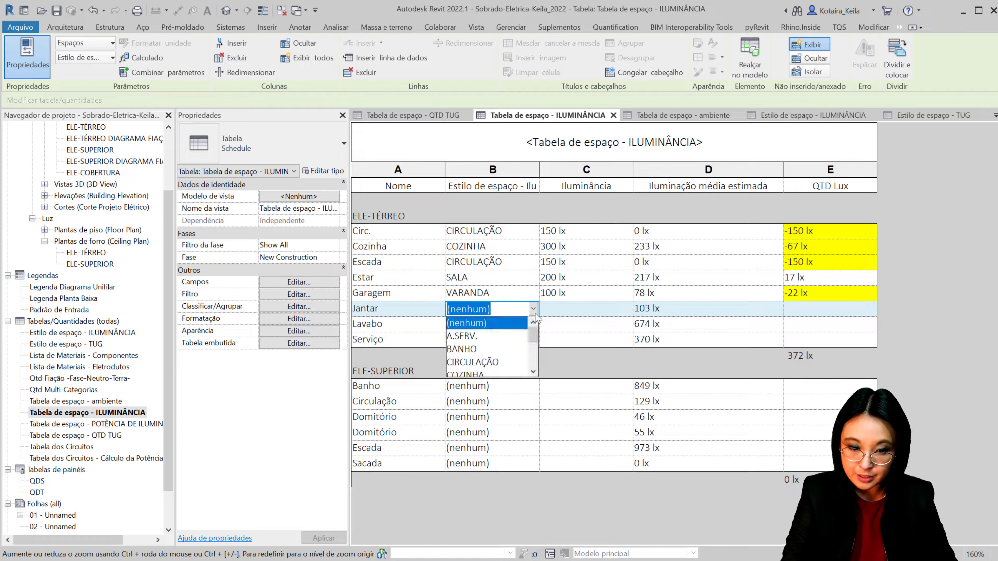
{"action": "scroll", "coordinate": [491, 346], "scroll_direction": "down", "scroll_amount": 2}
{"action": "key", "text": "Escape"}
{"action": "type", "text": "s"}
{"action": "left_click", "coordinate": [530, 324]}
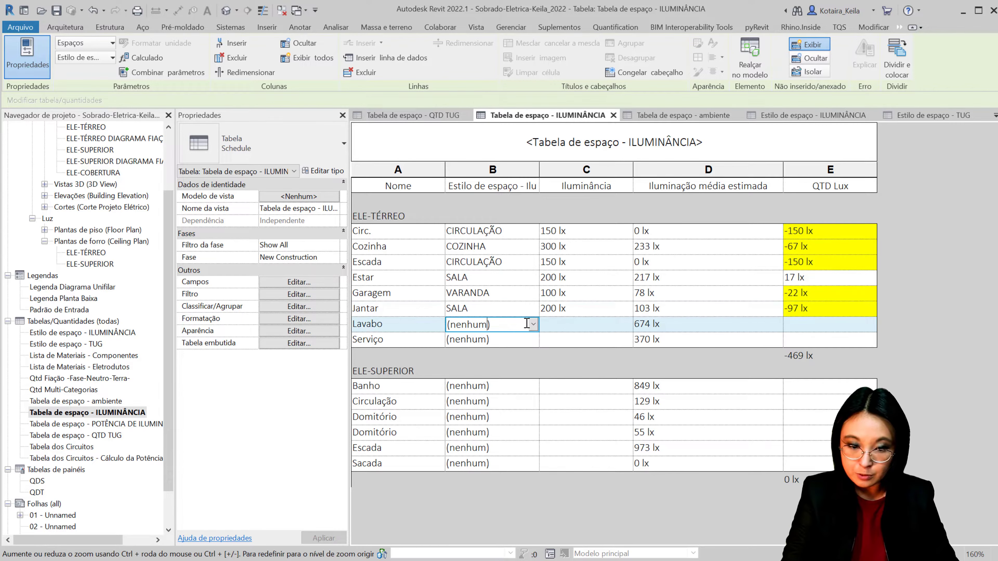
{"action": "scroll", "coordinate": [511, 371], "scroll_direction": "down", "scroll_amount": 2}
{"action": "scroll", "coordinate": [511, 372], "scroll_direction": "down", "scroll_amount": 2}
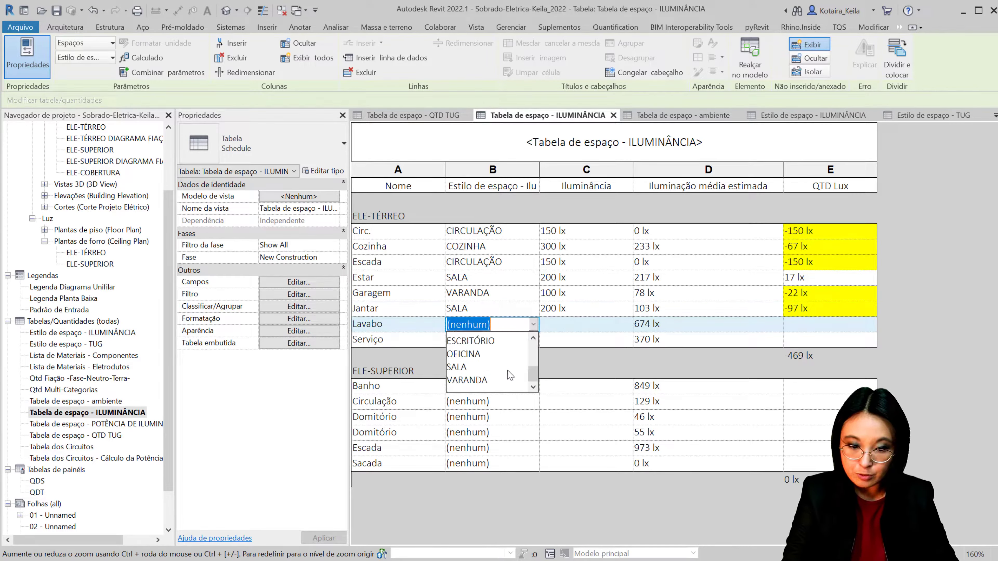
{"action": "scroll", "coordinate": [495, 367], "scroll_direction": "up", "scroll_amount": 4}
{"action": "left_click", "coordinate": [483, 364]}
{"action": "left_click", "coordinate": [515, 339]}
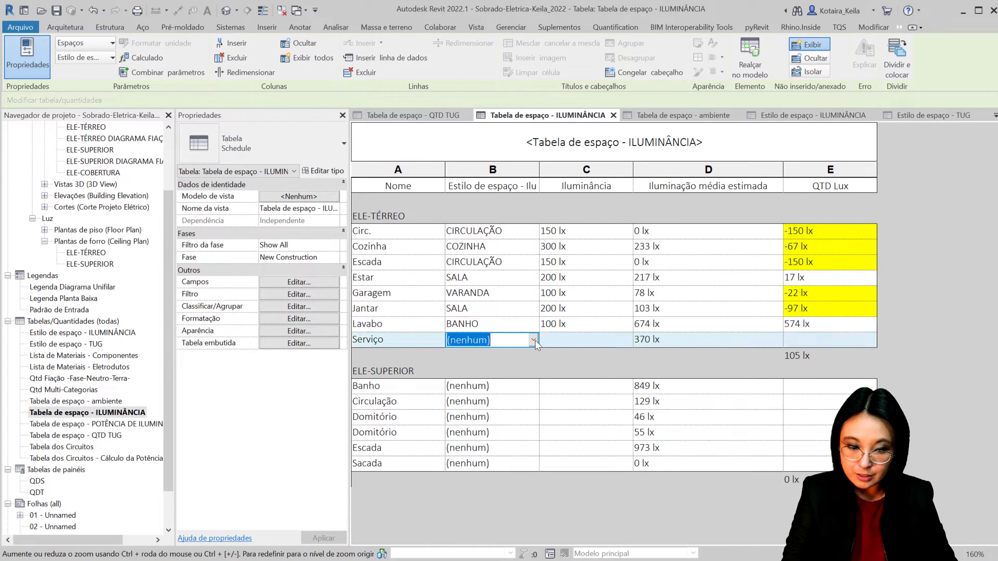
{"action": "left_click", "coordinate": [502, 369]}
Set upper-floor Banho to BANHO, Circulação to CIRCULAÇÃO, and both Domitórios to DORMITÓRIO
{"action": "left_click", "coordinate": [491, 386]}
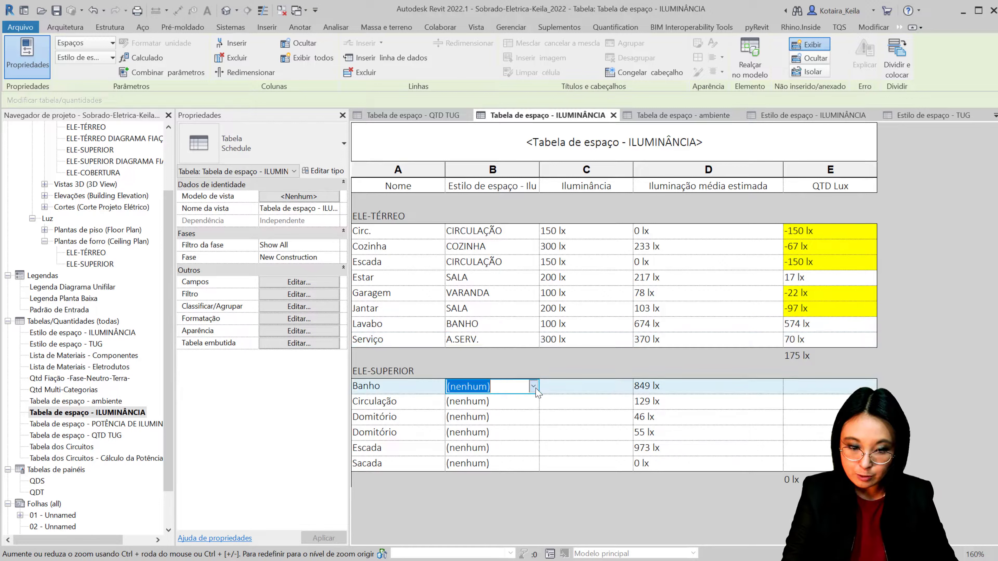
{"action": "left_click", "coordinate": [533, 386]}
{"action": "left_click", "coordinate": [479, 417]}
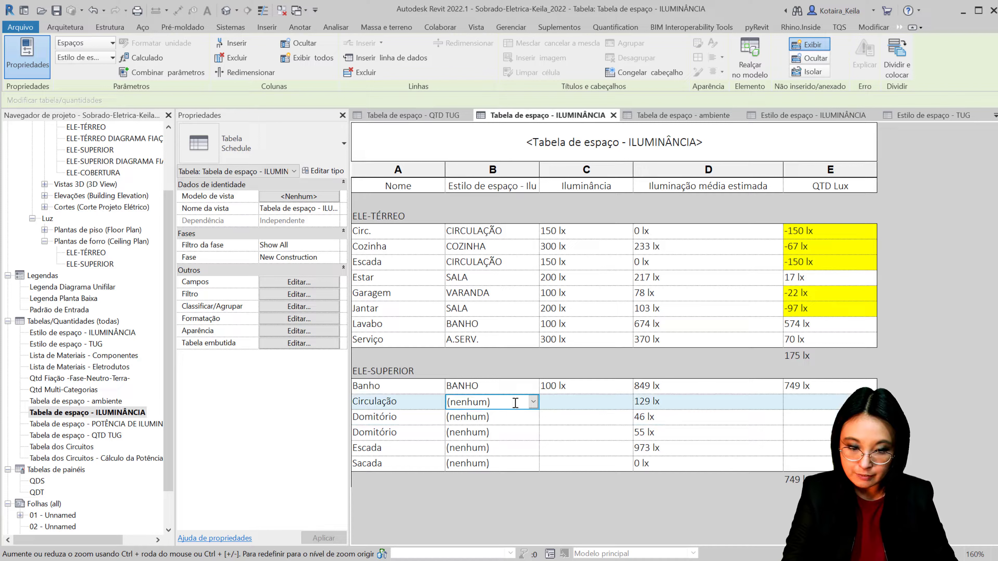
{"action": "left_click", "coordinate": [533, 401]}
{"action": "left_click", "coordinate": [478, 454]}
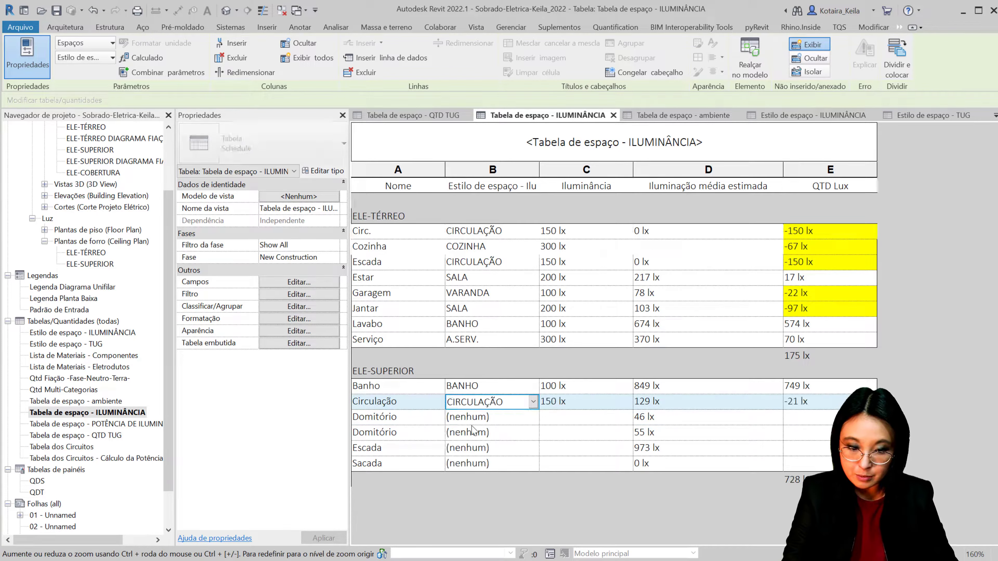
{"action": "left_click", "coordinate": [515, 419]}
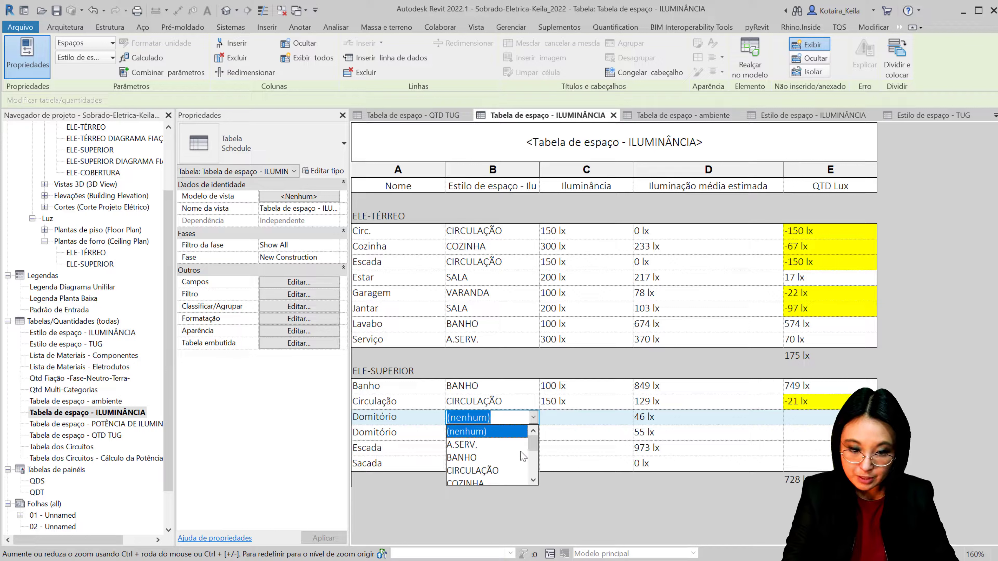
{"action": "scroll", "coordinate": [494, 460], "scroll_direction": "down", "scroll_amount": 1}
{"action": "left_click", "coordinate": [491, 458]}
{"action": "left_click", "coordinate": [512, 433]}
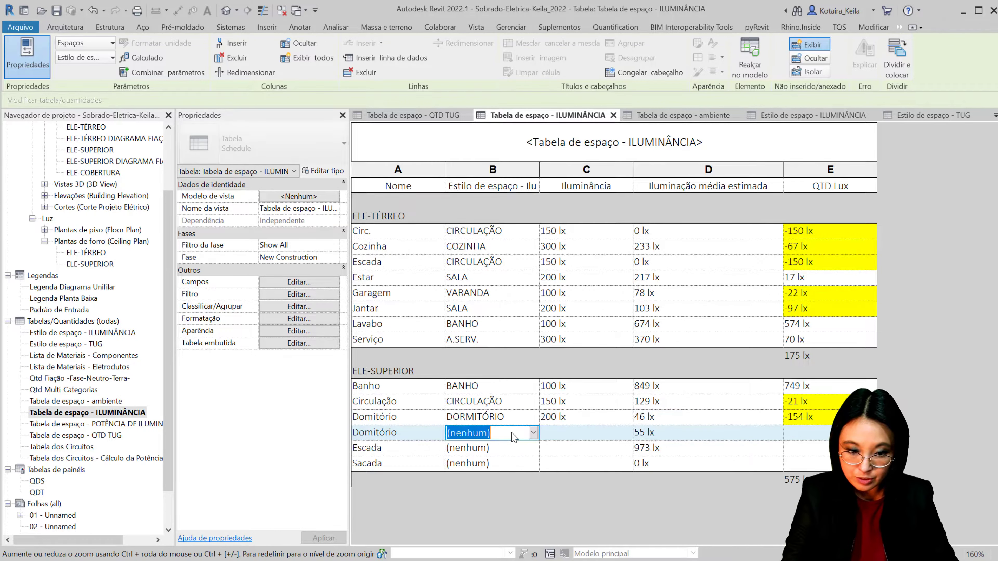
{"action": "left_click", "coordinate": [531, 432]}
{"action": "left_click", "coordinate": [499, 474]}
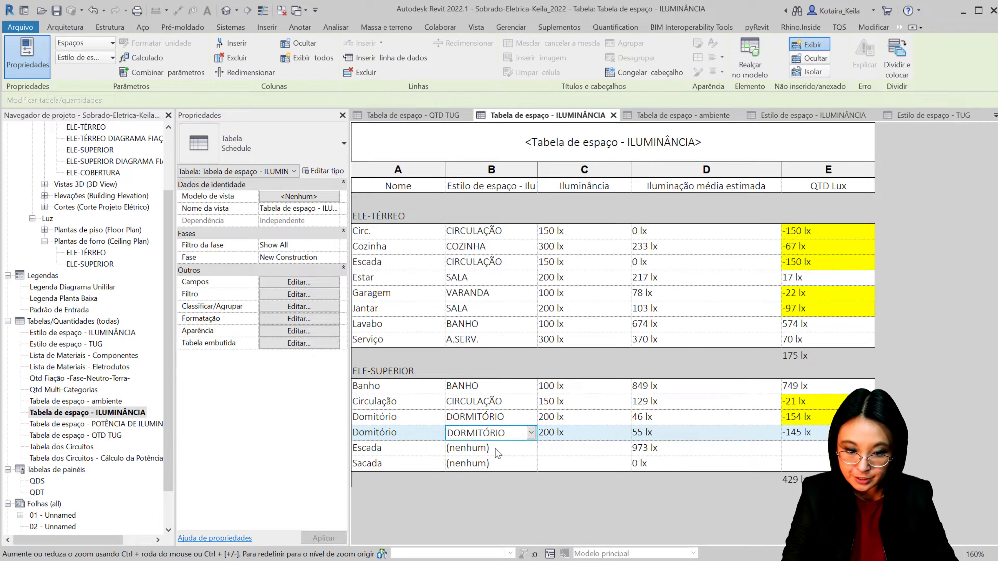
Set upper-floor Escada to CIRCULAÇÃO and Sacada to VARANDA
{"action": "left_click", "coordinate": [533, 448]}
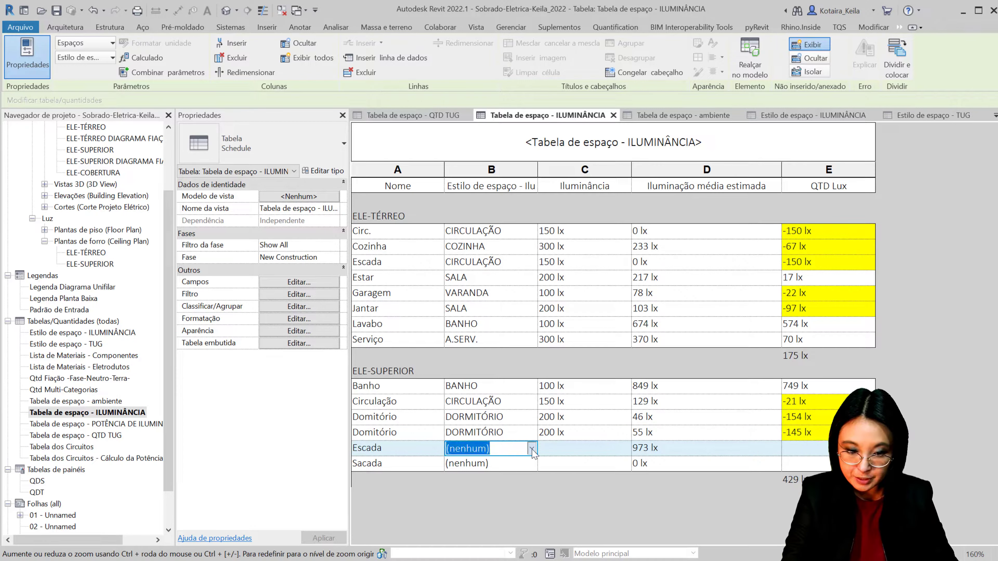
{"action": "left_click", "coordinate": [531, 448]}
{"action": "scroll", "coordinate": [506, 486], "scroll_direction": "down", "scroll_amount": 2}
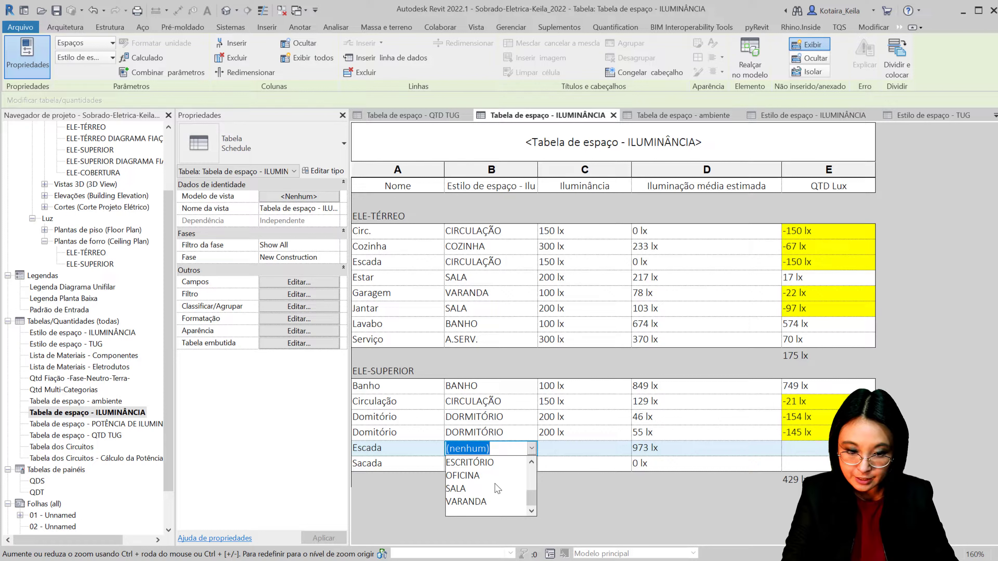
{"action": "scroll", "coordinate": [497, 488], "scroll_direction": "up", "scroll_amount": 1}
{"action": "left_click", "coordinate": [491, 464]}
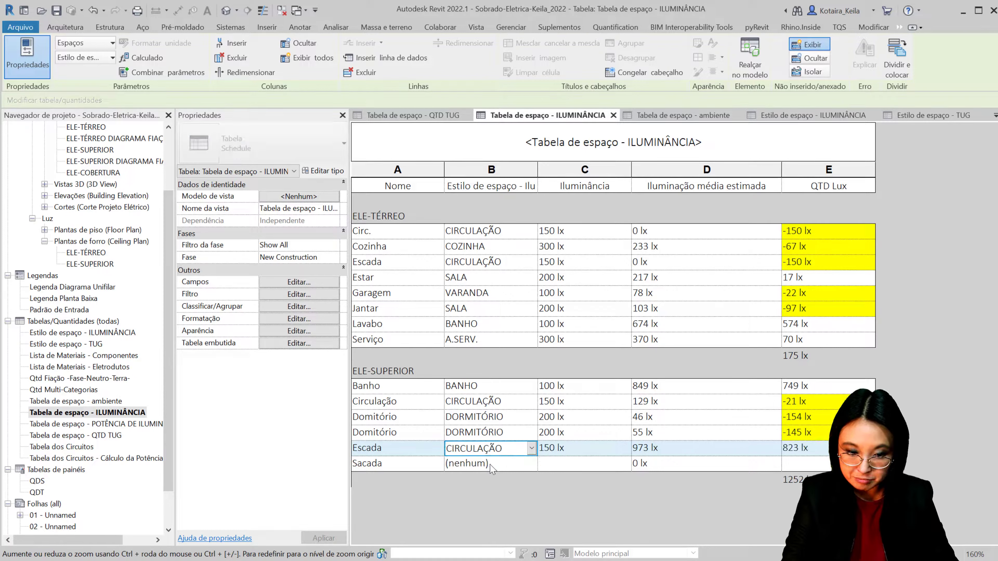
{"action": "left_click", "coordinate": [533, 464]}
{"action": "left_click", "coordinate": [531, 465]}
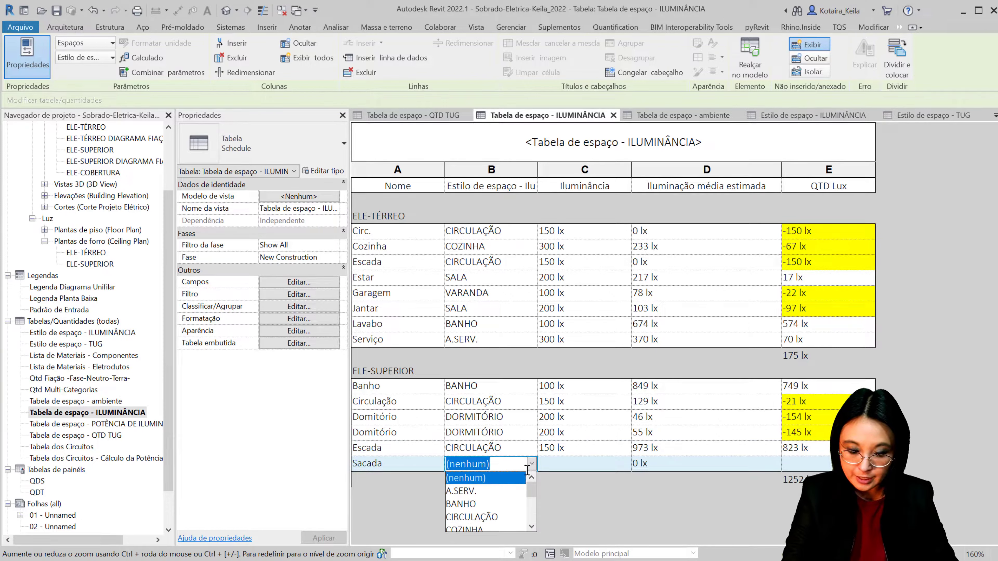
{"action": "scroll", "coordinate": [521, 492], "scroll_direction": "down", "scroll_amount": 1}
{"action": "scroll", "coordinate": [519, 493], "scroll_direction": "down", "scroll_amount": 1}
{"action": "scroll", "coordinate": [519, 492], "scroll_direction": "up", "scroll_amount": 1}
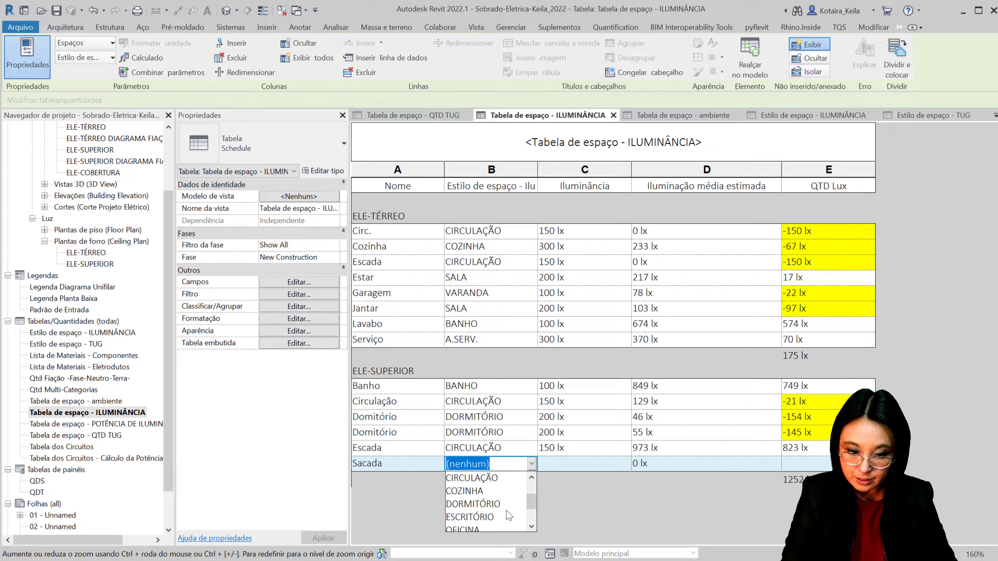
{"action": "scroll", "coordinate": [509, 516], "scroll_direction": "down", "scroll_amount": 1}
{"action": "left_click", "coordinate": [475, 517]}
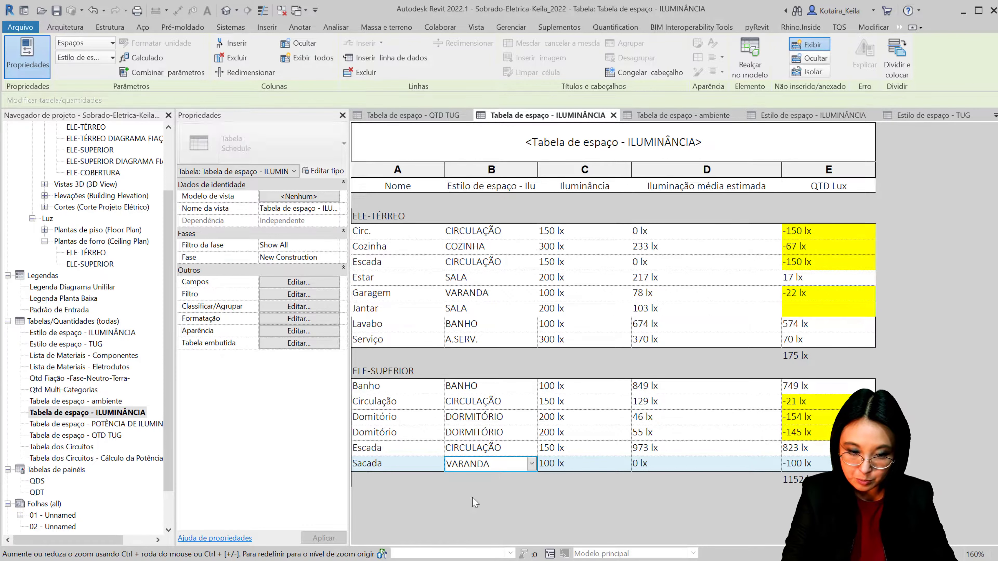
{"action": "left_click_drag", "start_coordinate": [782, 173], "coordinate": [699, 173]}
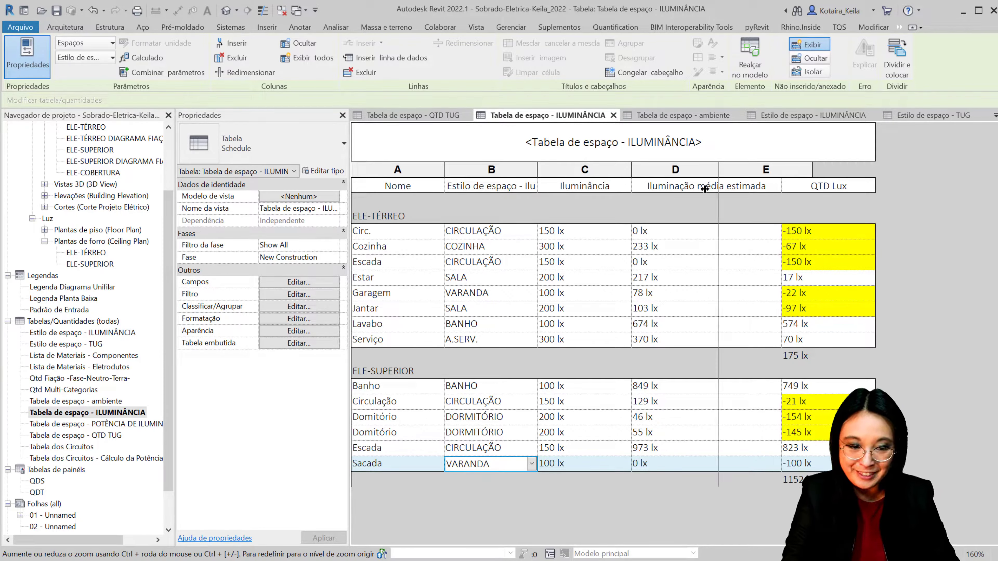
{"action": "left_click_drag", "start_coordinate": [631, 169], "coordinate": [590, 176]}
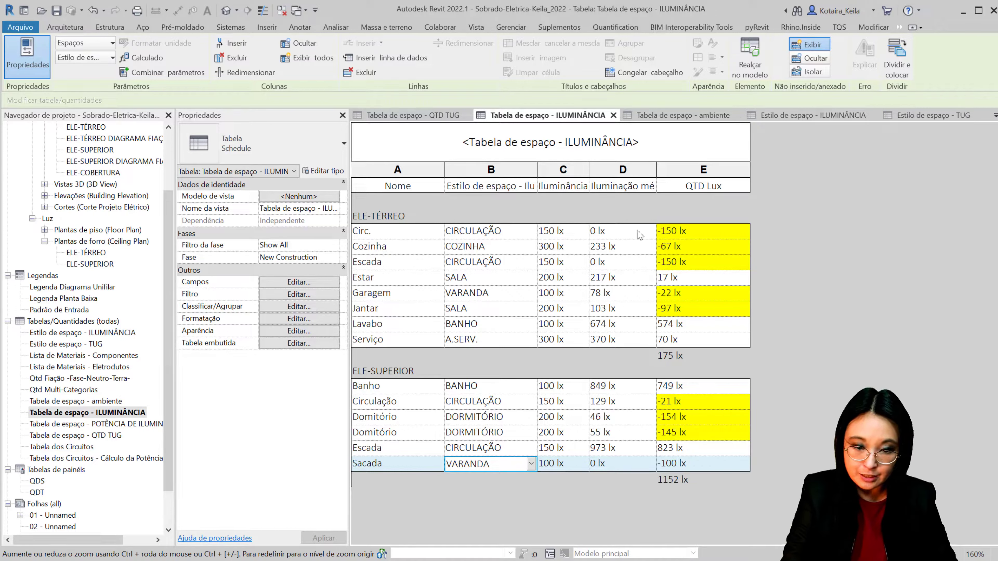
{"action": "left_click", "coordinate": [628, 236]}
{"action": "left_click_drag", "start_coordinate": [656, 169], "coordinate": [687, 169]}
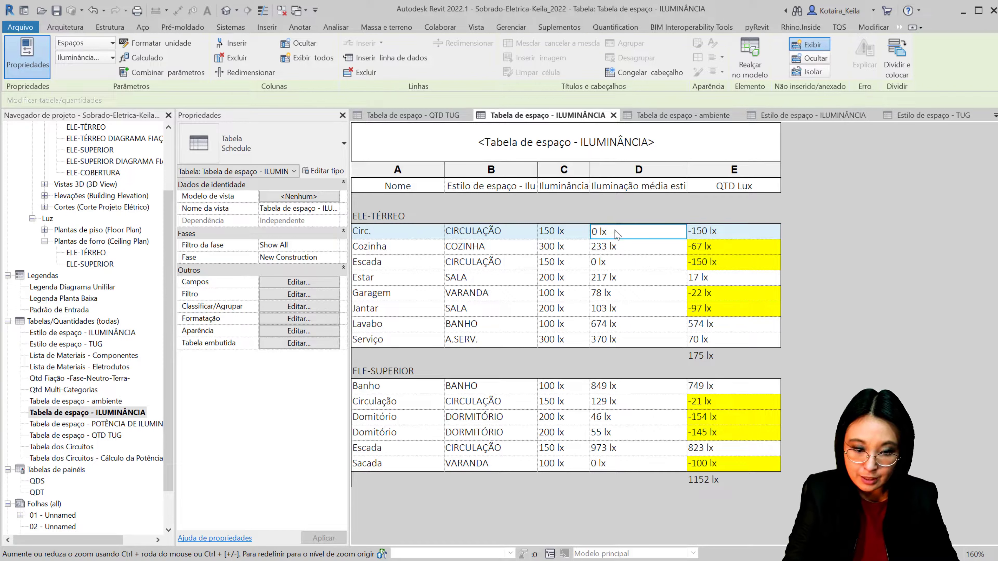
{"action": "left_click", "coordinate": [635, 248]}
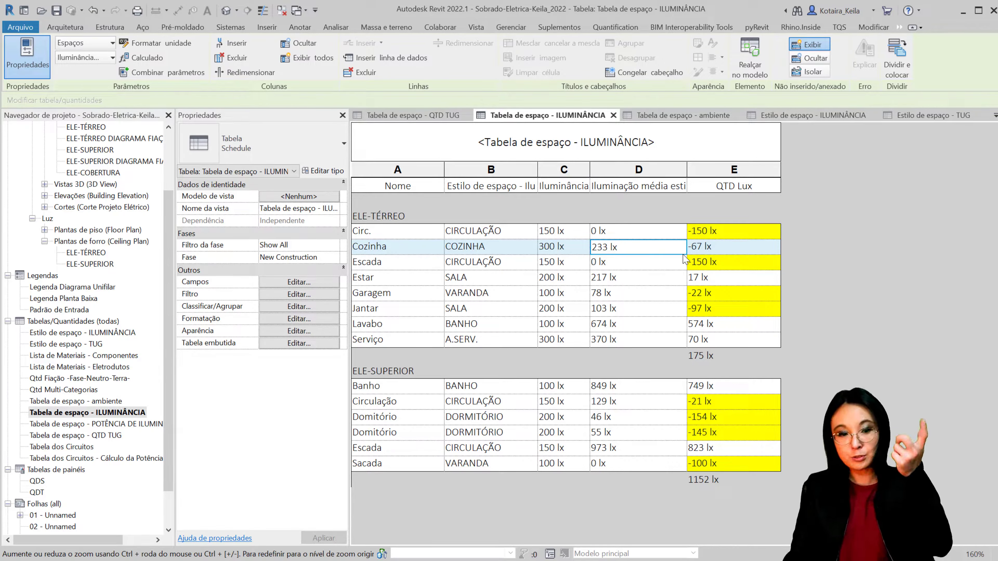
{"action": "left_click", "coordinate": [725, 268]}
{"action": "left_click", "coordinate": [733, 282]}
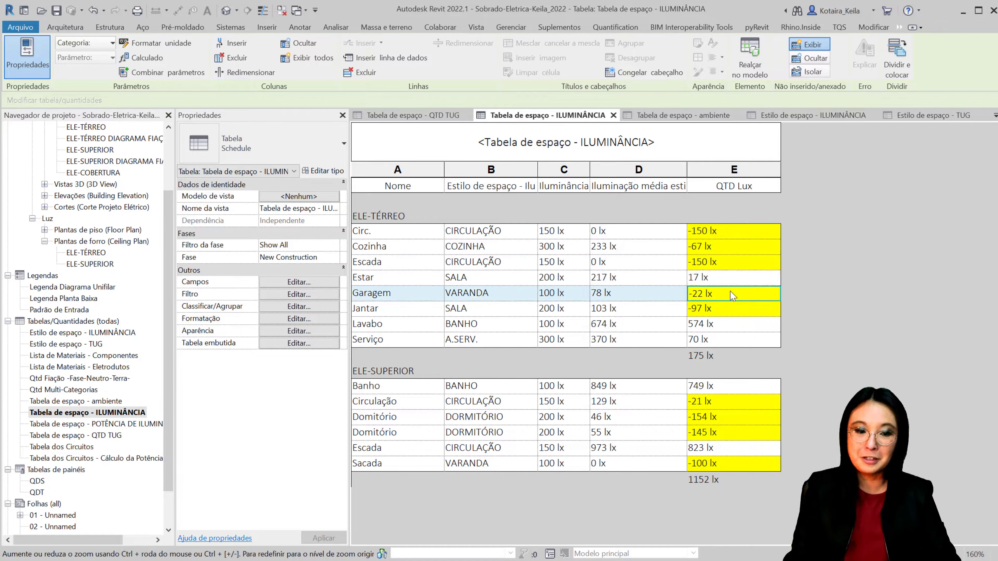
{"action": "left_click", "coordinate": [736, 310]}
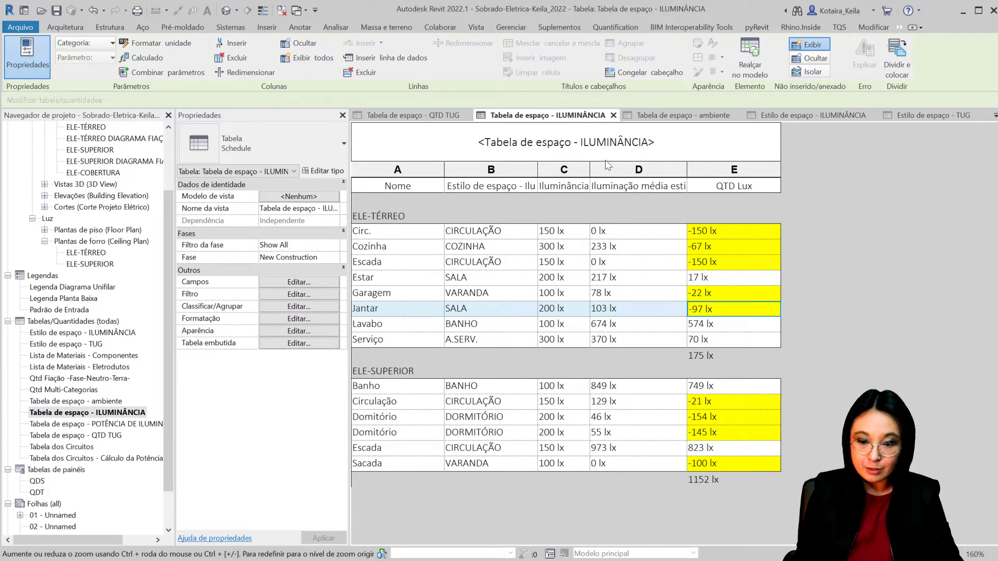
{"action": "scroll", "coordinate": [86, 261], "scroll_direction": "up", "scroll_amount": 3}
Inspect the Cozinha luminaire tag on the ELE-TÉRREO floor plan, then open the ELE-TÉRREO ceiling plan
{"action": "double_click", "coordinate": [80, 209]}
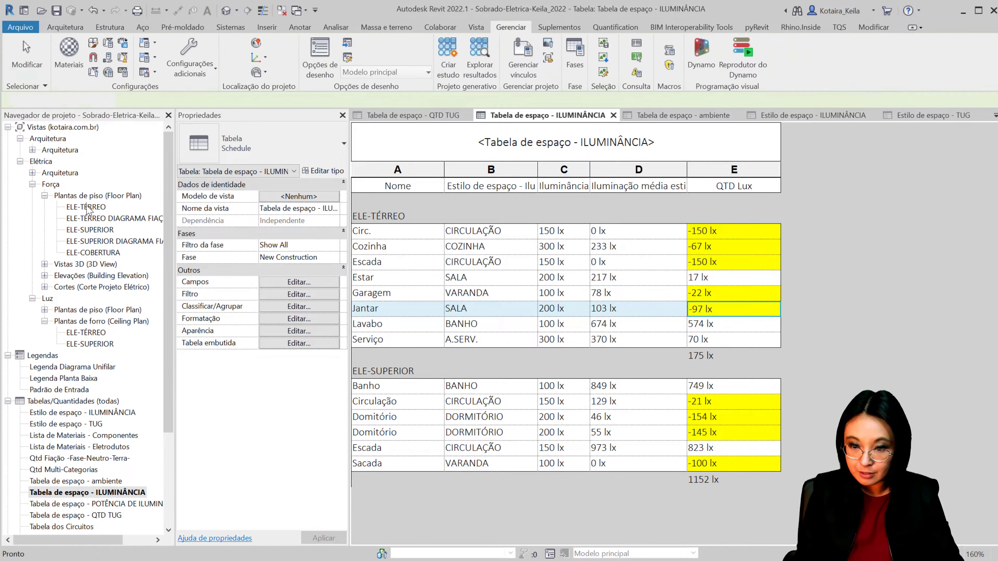
{"action": "middle_click_drag", "start_coordinate": [710, 313], "coordinate": [587, 523]}
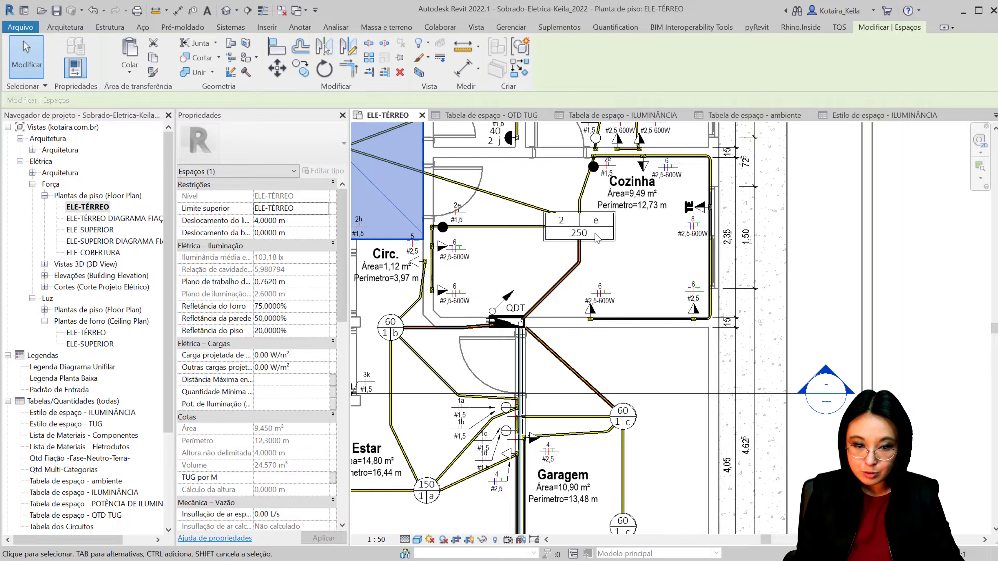
{"action": "left_click", "coordinate": [607, 244]}
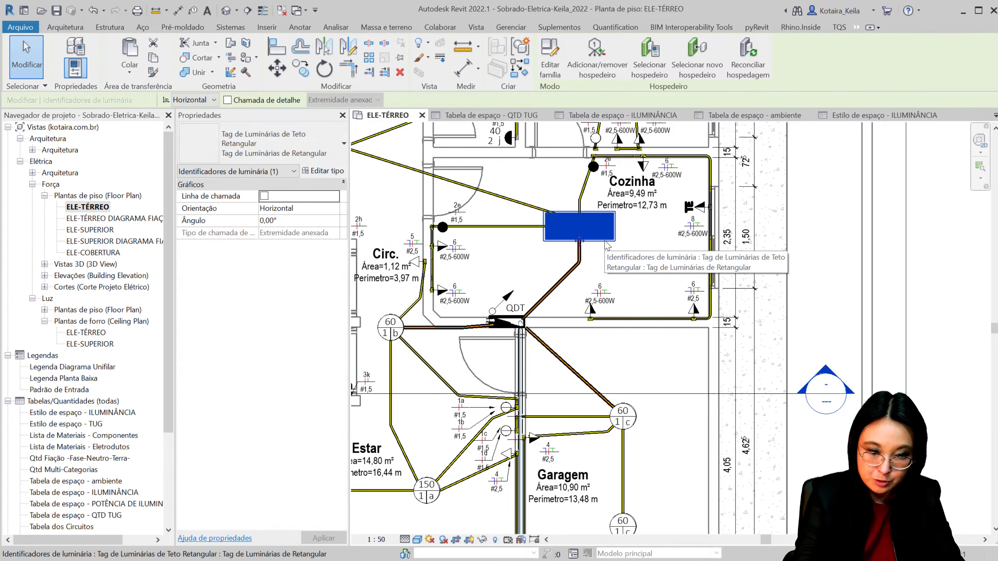
{"action": "key", "text": "h"}
{"action": "key", "text": "h"}
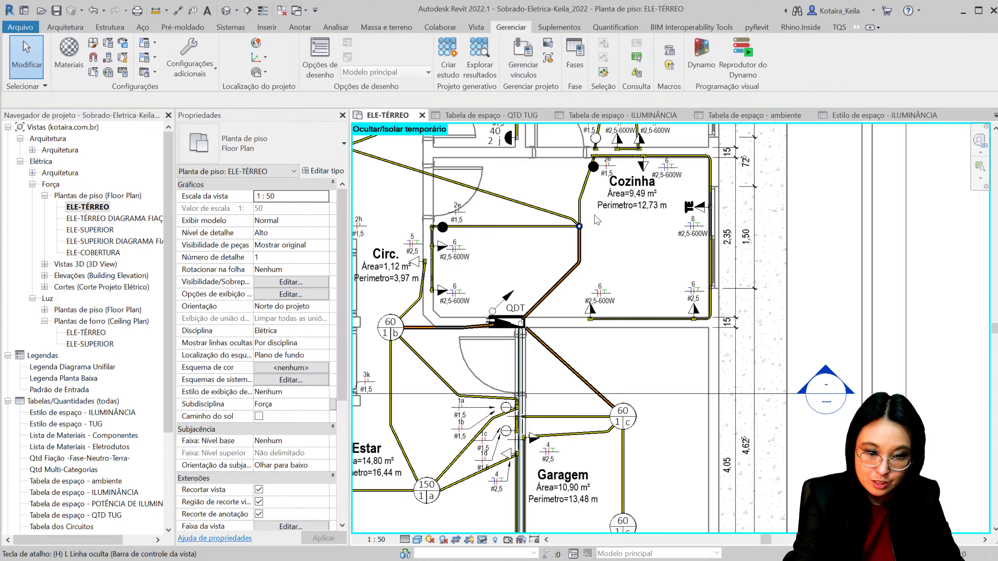
{"action": "scroll", "coordinate": [579, 236], "scroll_direction": "up", "scroll_amount": 5}
{"action": "key", "text": "l"}
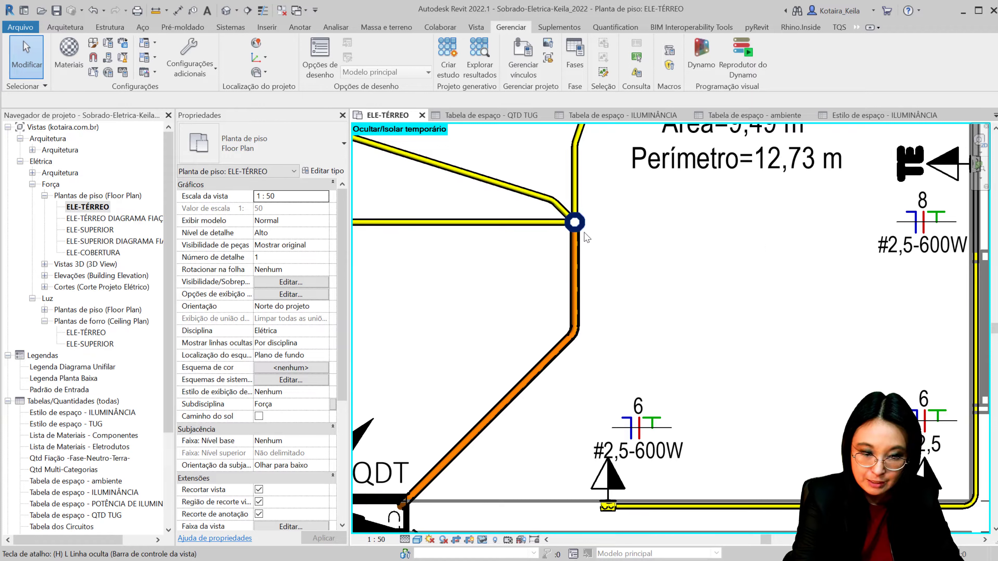
{"action": "key", "text": "r"}
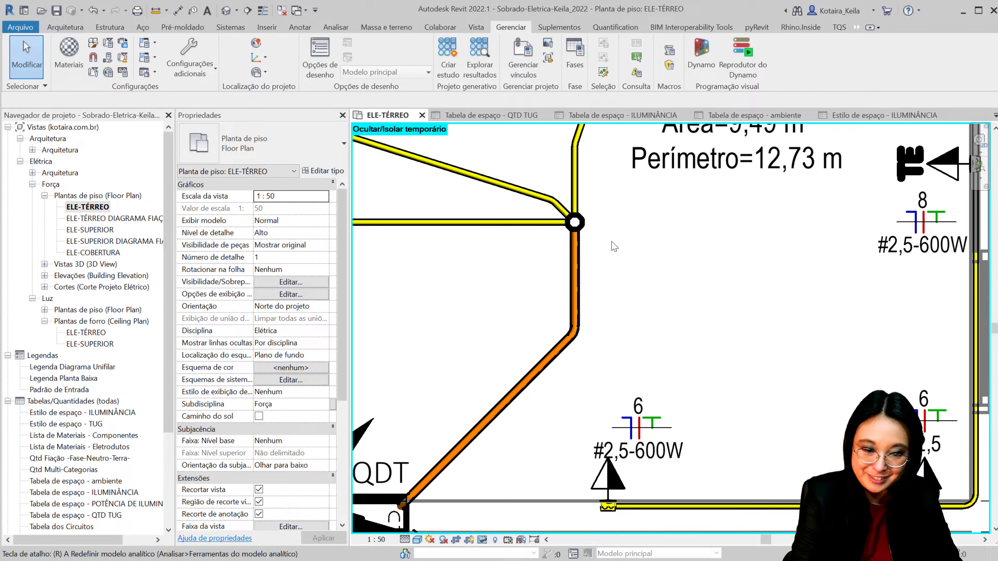
{"action": "middle_click_drag", "start_coordinate": [620, 263], "coordinate": [633, 302]}
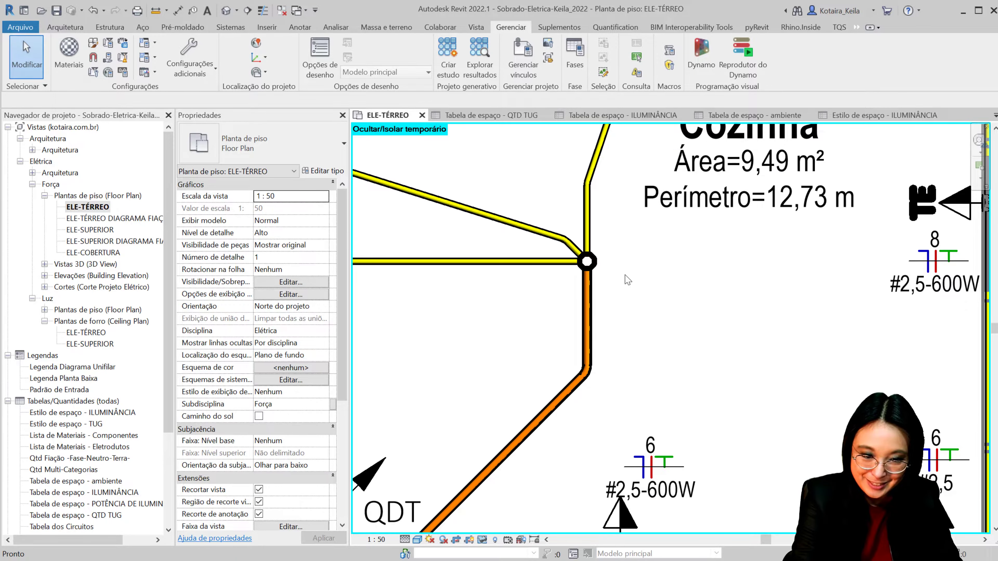
{"action": "key", "text": "h"}
{"action": "key", "text": "r"}
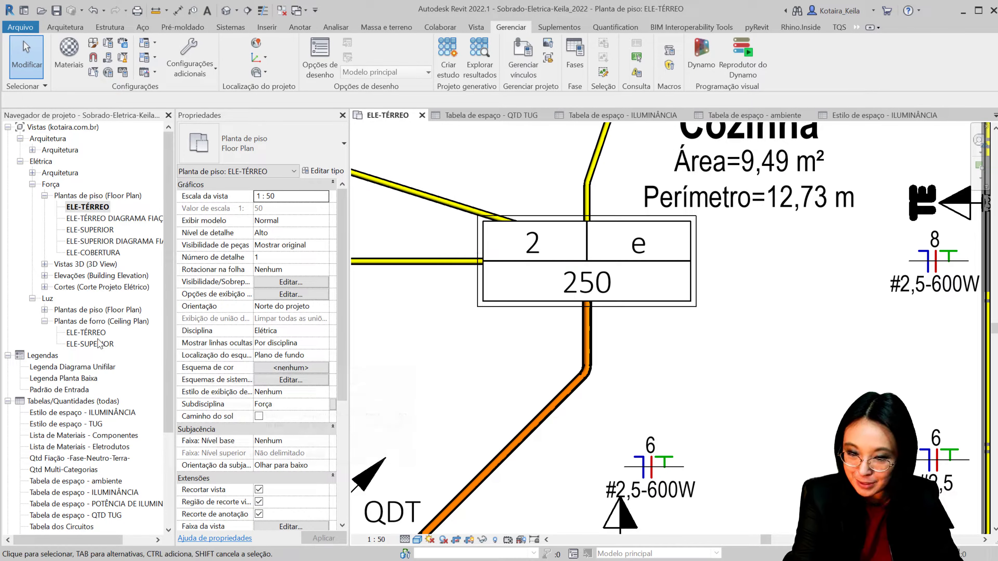
{"action": "double_click", "coordinate": [94, 336]}
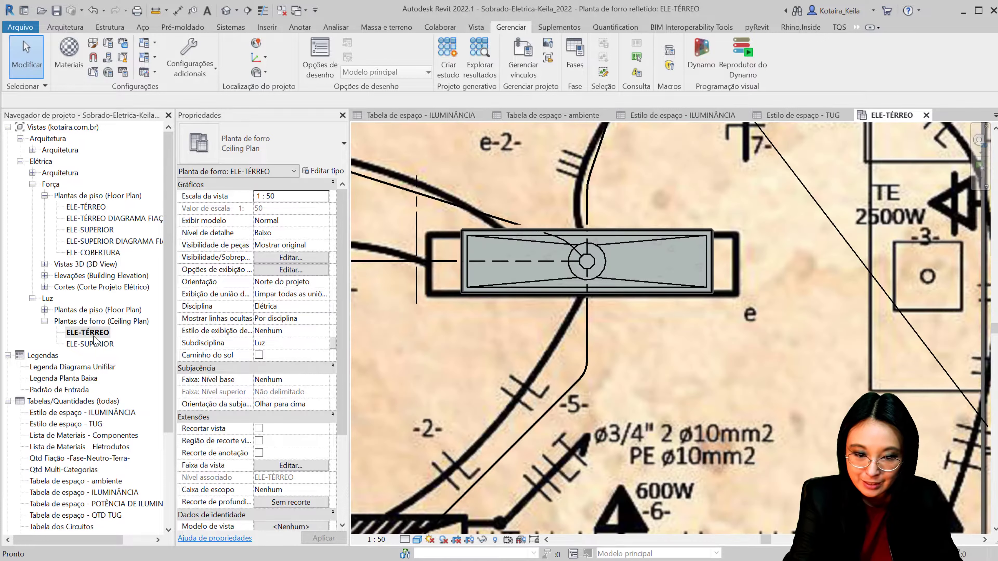
Change the kitchen commercial lens luminaire type's light loss factor from 0,88 to a simple 1
{"action": "scroll", "coordinate": [628, 307], "scroll_direction": "down", "scroll_amount": 1}
{"action": "middle_click_drag", "start_coordinate": [613, 287], "coordinate": [638, 315]}
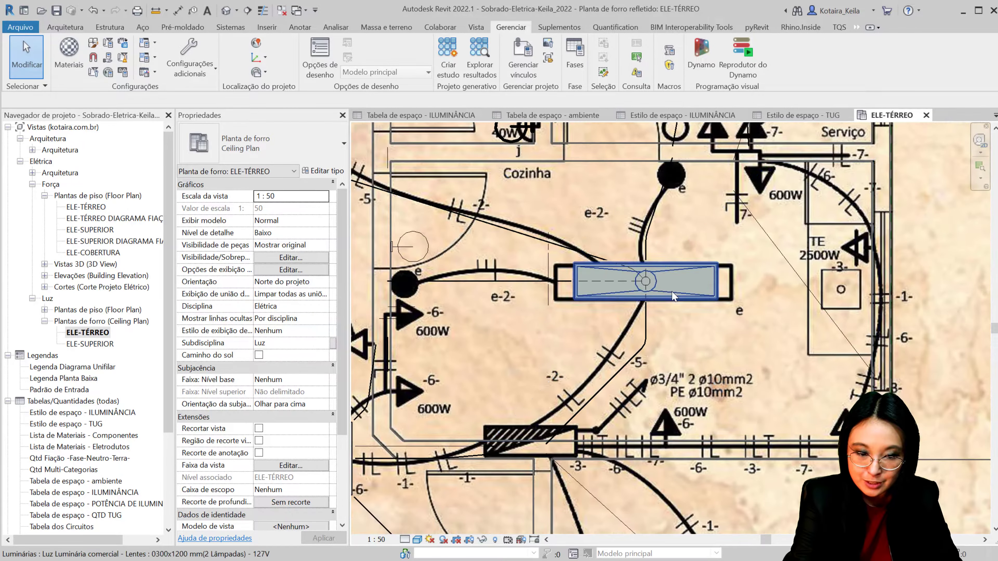
{"action": "left_click", "coordinate": [672, 291]}
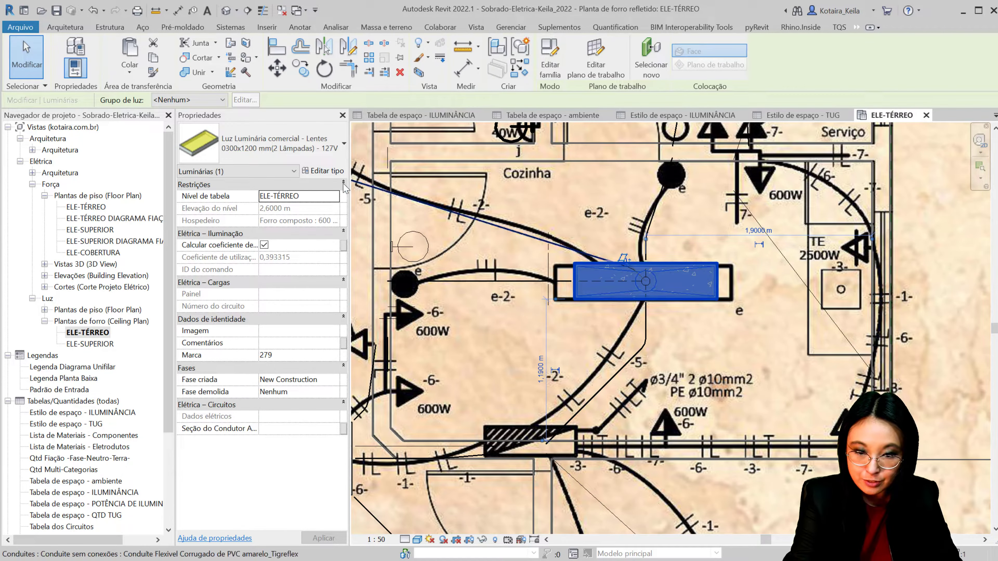
{"action": "left_click", "coordinate": [327, 171]}
{"action": "scroll", "coordinate": [322, 367], "scroll_direction": "down", "scroll_amount": 1}
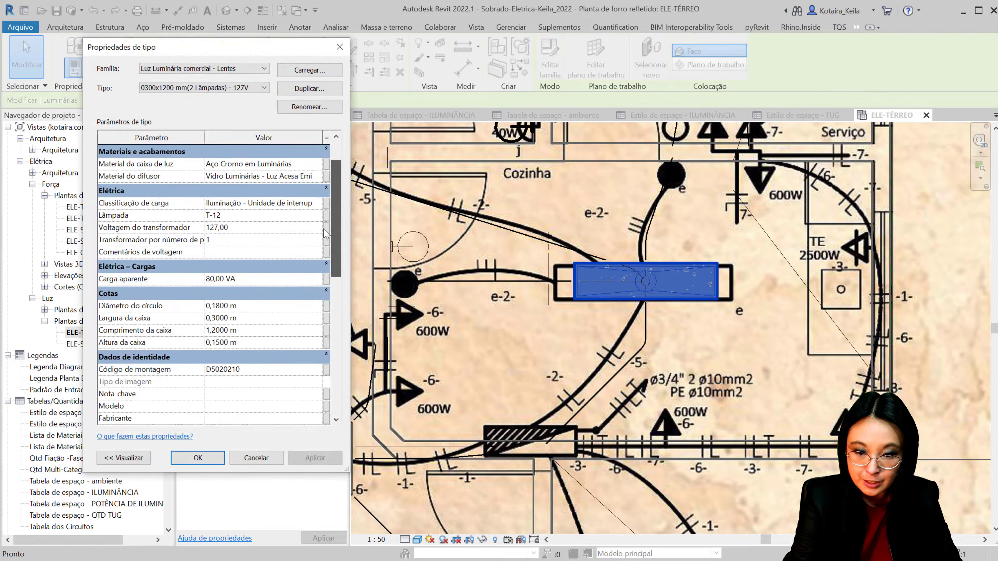
{"action": "scroll", "coordinate": [321, 367], "scroll_direction": "down", "scroll_amount": 8}
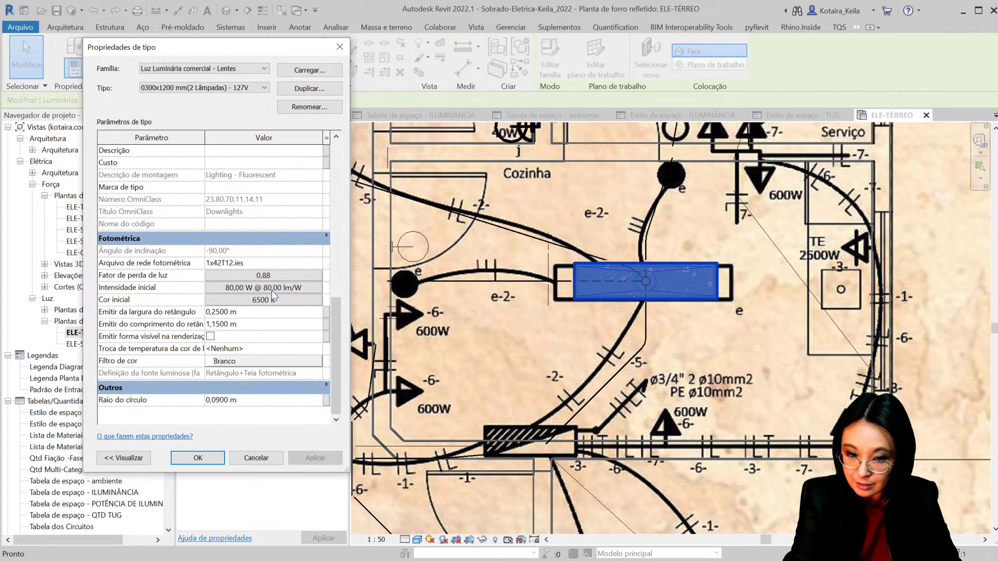
{"action": "left_click", "coordinate": [278, 276]}
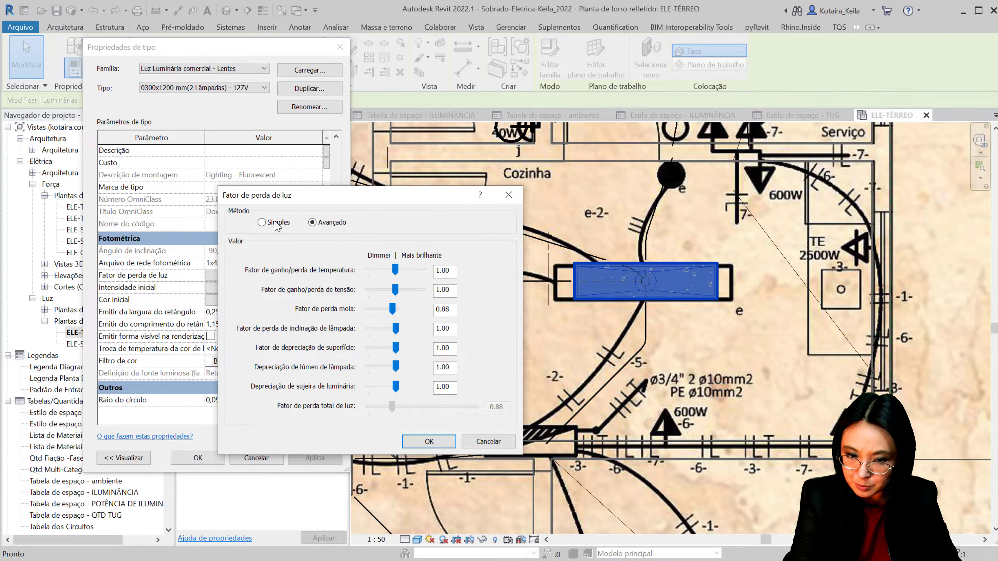
{"action": "left_click", "coordinate": [262, 222]}
{"action": "double_click", "coordinate": [506, 266]}
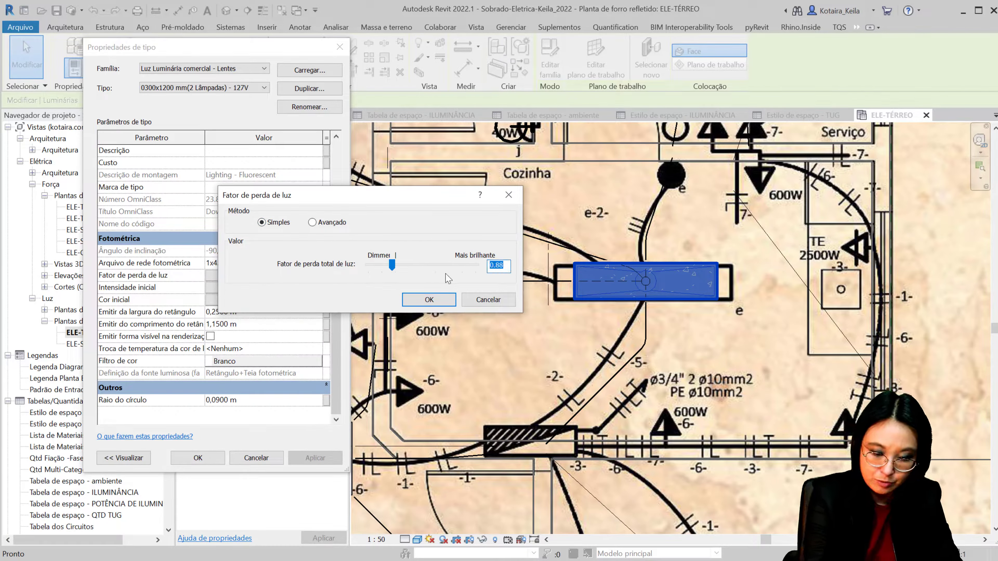
{"action": "type", "text": "1"}
{"action": "left_click", "coordinate": [429, 299]}
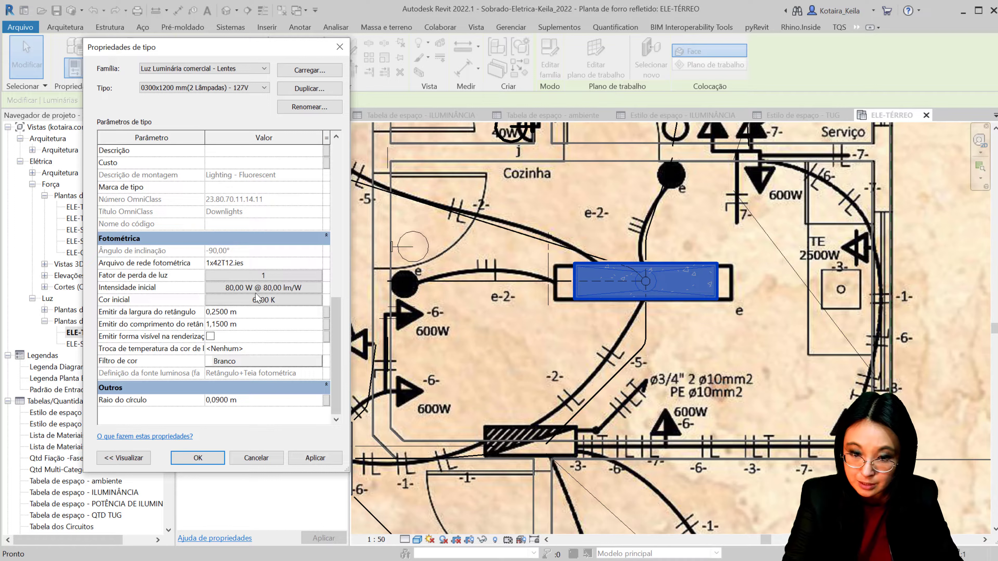
Set the luminaire's initial intensity to 100 lm/W efficacy and 100 W wattage
{"action": "left_click", "coordinate": [257, 284]}
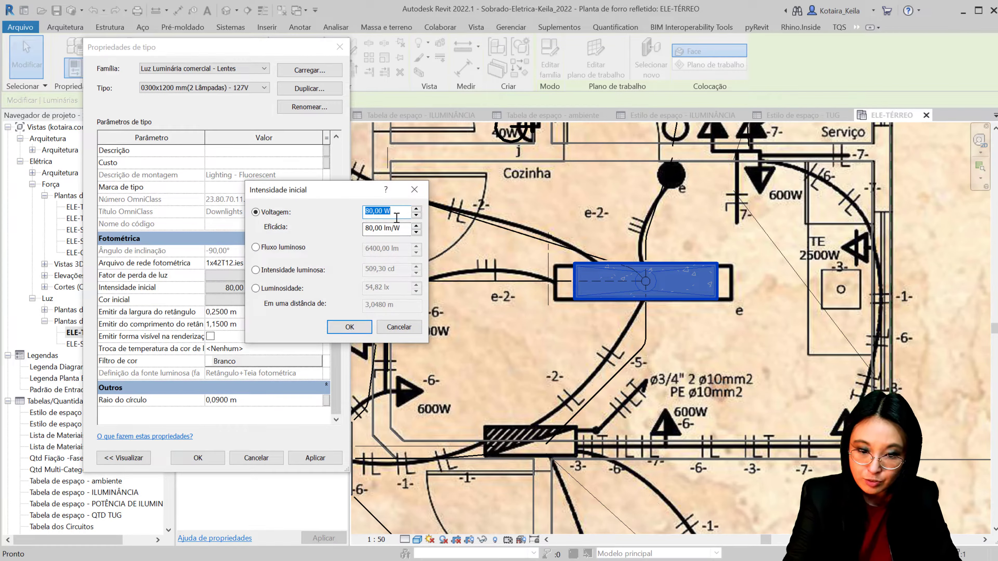
{"action": "double_click", "coordinate": [382, 228]}
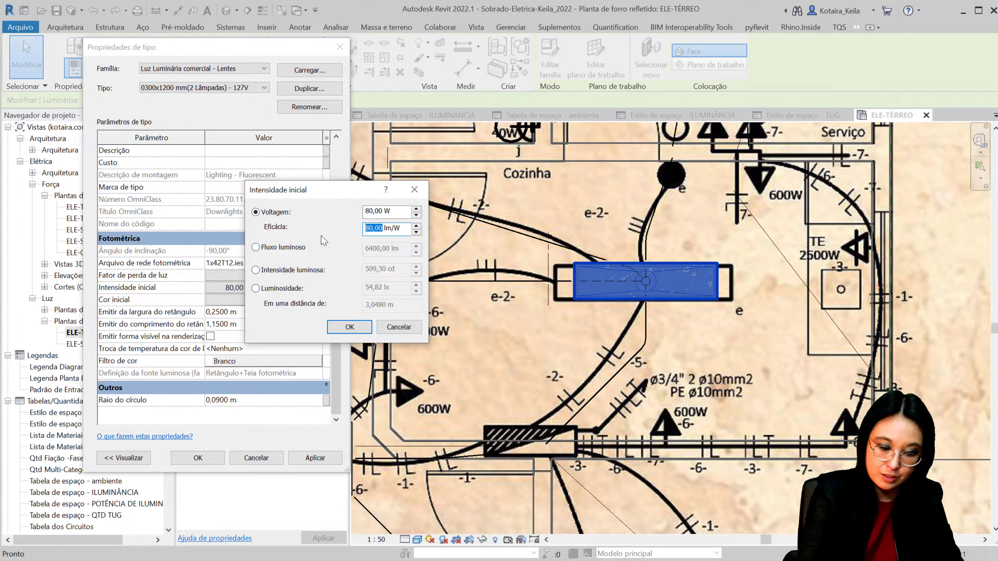
{"action": "type", "text": "100"}
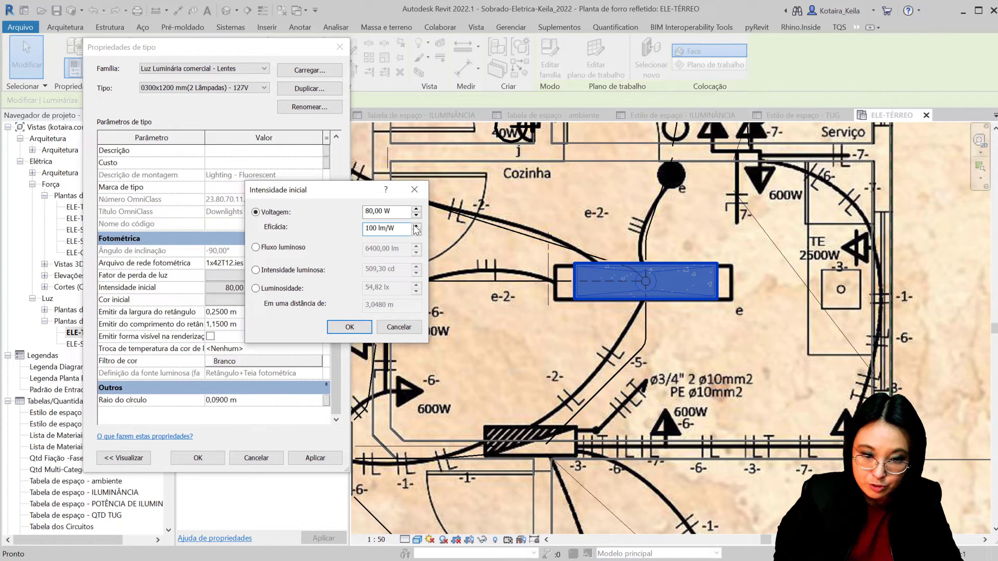
{"action": "left_click", "coordinate": [383, 211]}
{"action": "double_click", "coordinate": [373, 212]}
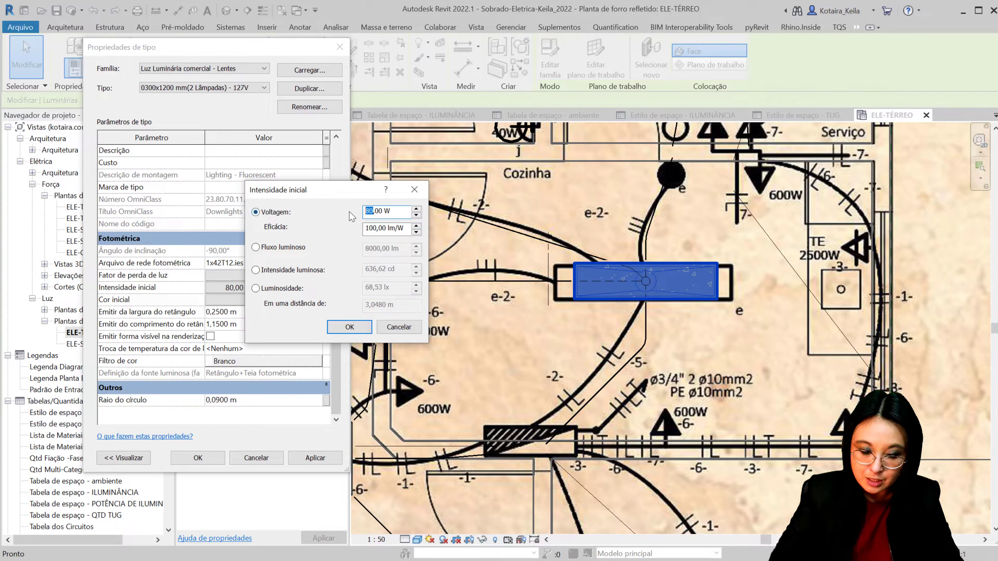
{"action": "type", "text": "100"}
{"action": "left_click", "coordinate": [389, 229]}
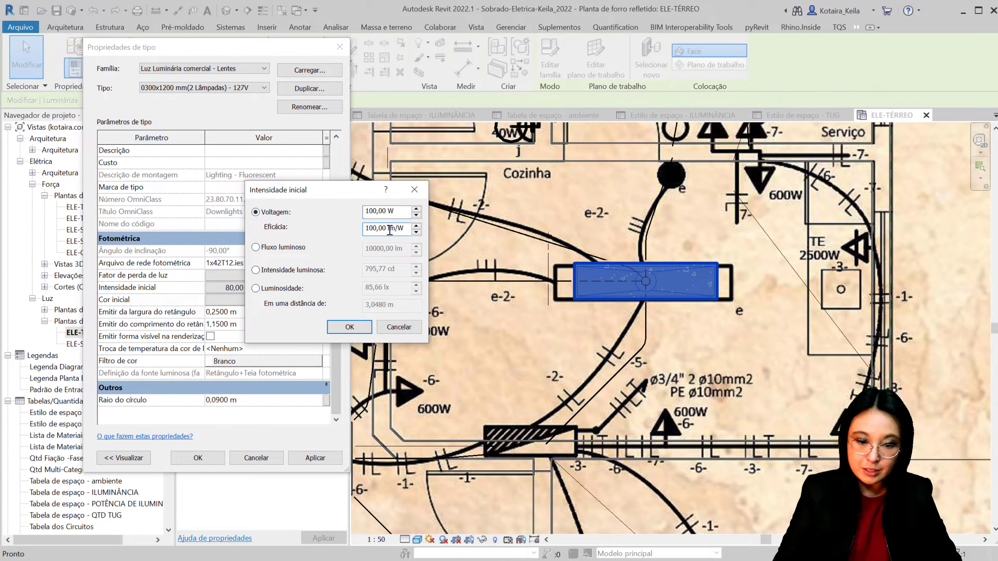
{"action": "left_click", "coordinate": [402, 251]}
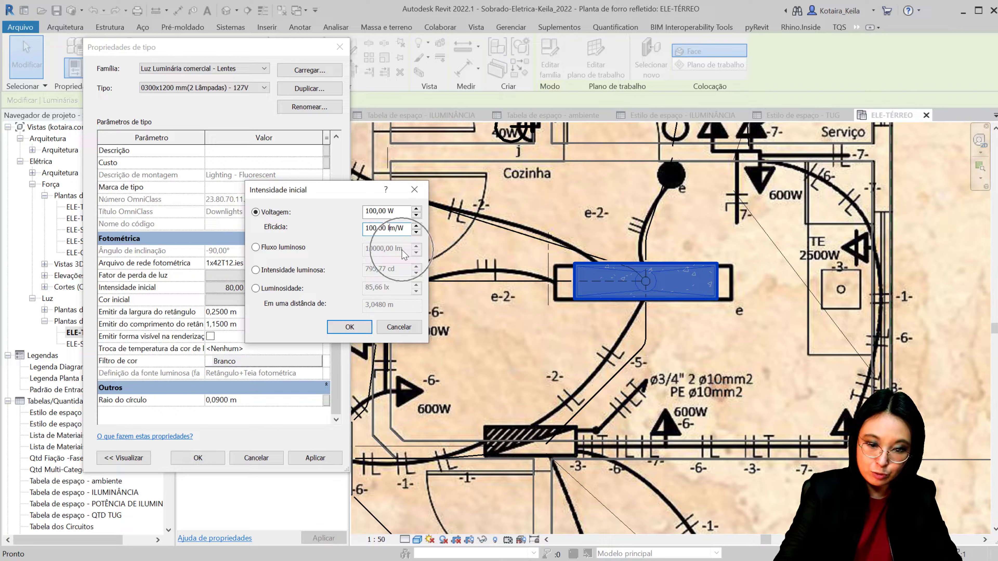
{"action": "left_click", "coordinate": [397, 279]}
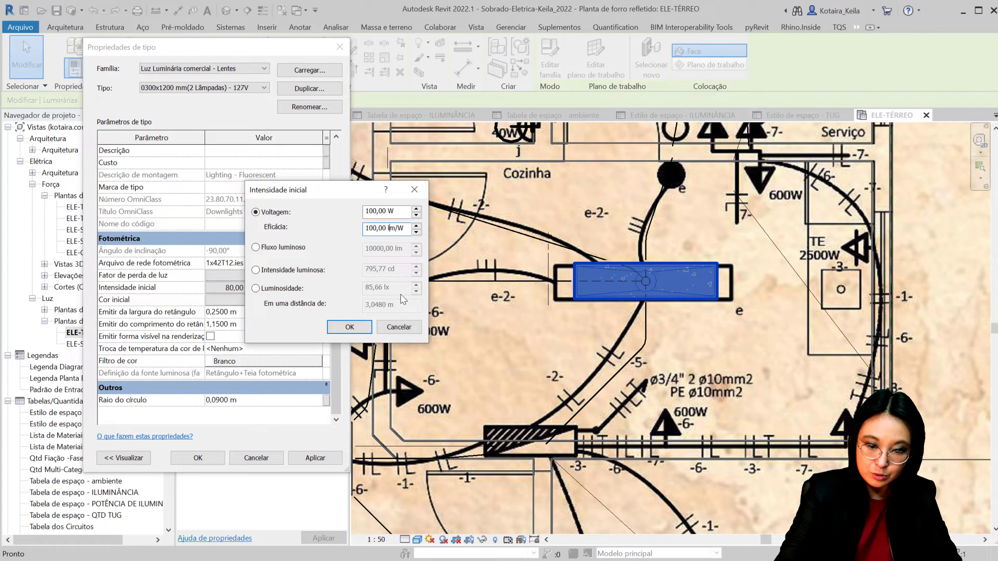
Try the other initial intensity modes, return to wattage/efficacy, and commit the type changes
{"action": "left_click", "coordinate": [266, 247]}
{"action": "left_click", "coordinate": [270, 274]}
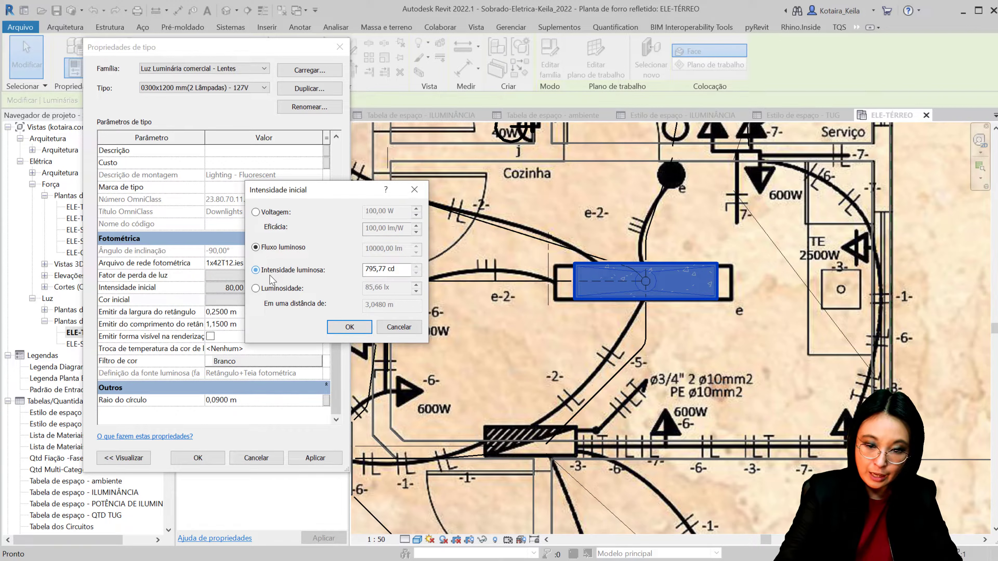
{"action": "left_click", "coordinate": [280, 291]}
{"action": "left_click", "coordinate": [275, 214]}
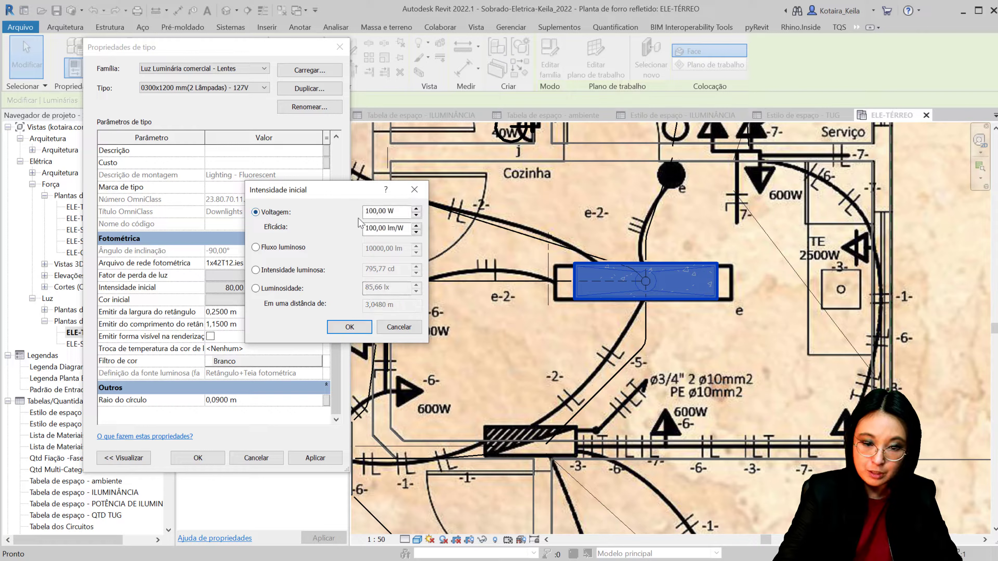
{"action": "left_click", "coordinate": [349, 327]}
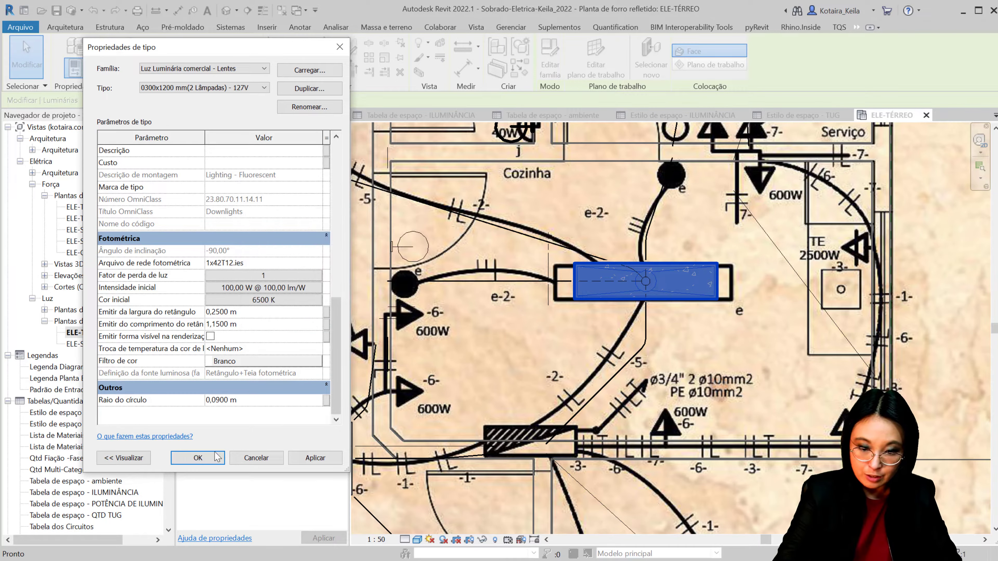
{"action": "left_click", "coordinate": [215, 457]}
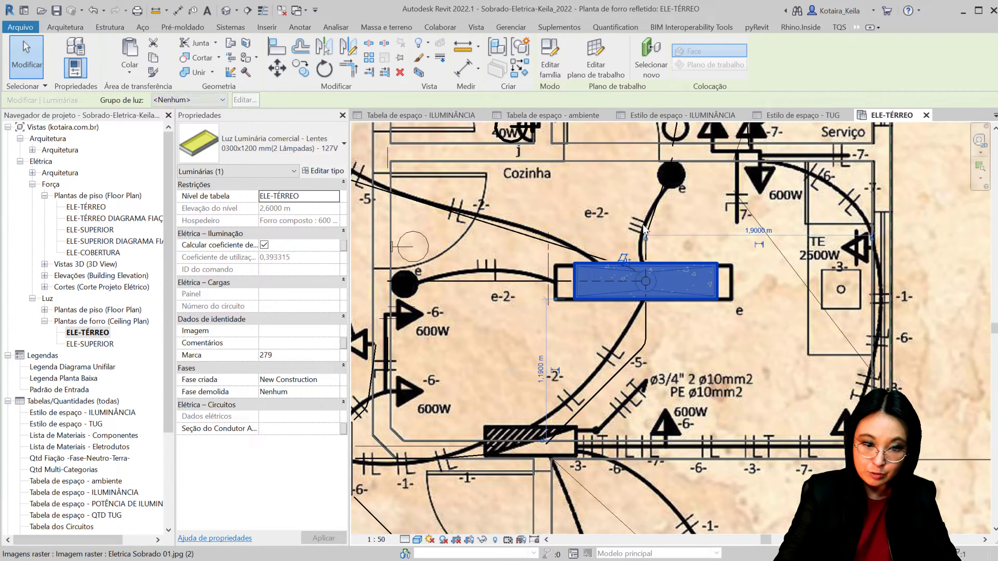
Close the Estilo de espaço TUG and ILUMINÂNCIA key schedule tabs
{"action": "left_click", "coordinate": [805, 115]}
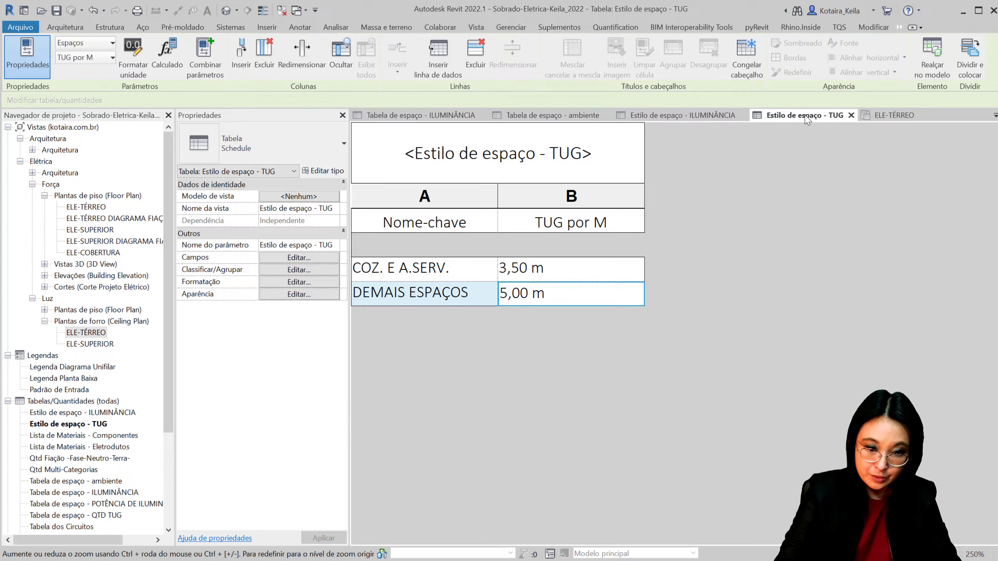
{"action": "left_click", "coordinate": [850, 115]}
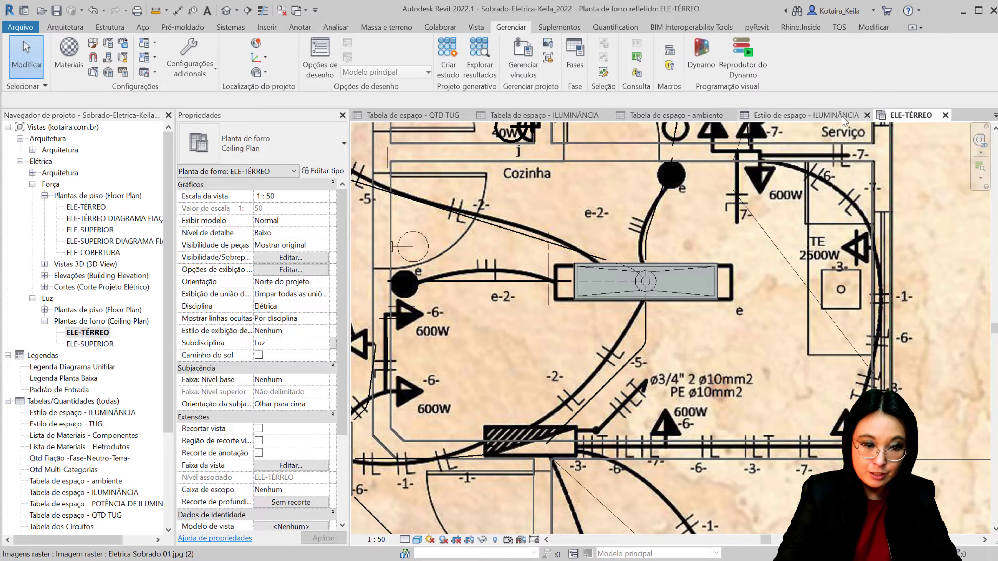
{"action": "left_click", "coordinate": [841, 117]}
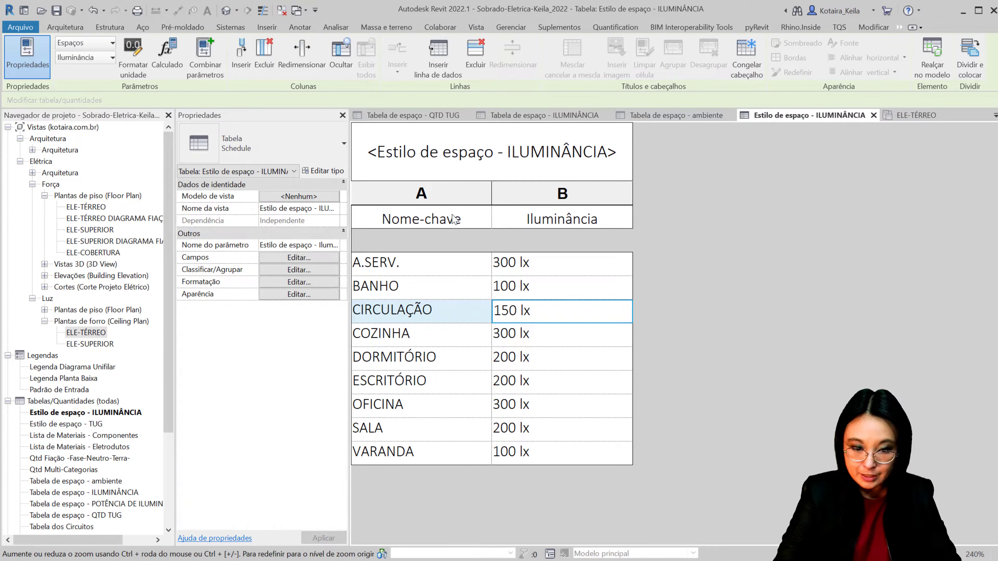
{"action": "left_click", "coordinate": [874, 114]}
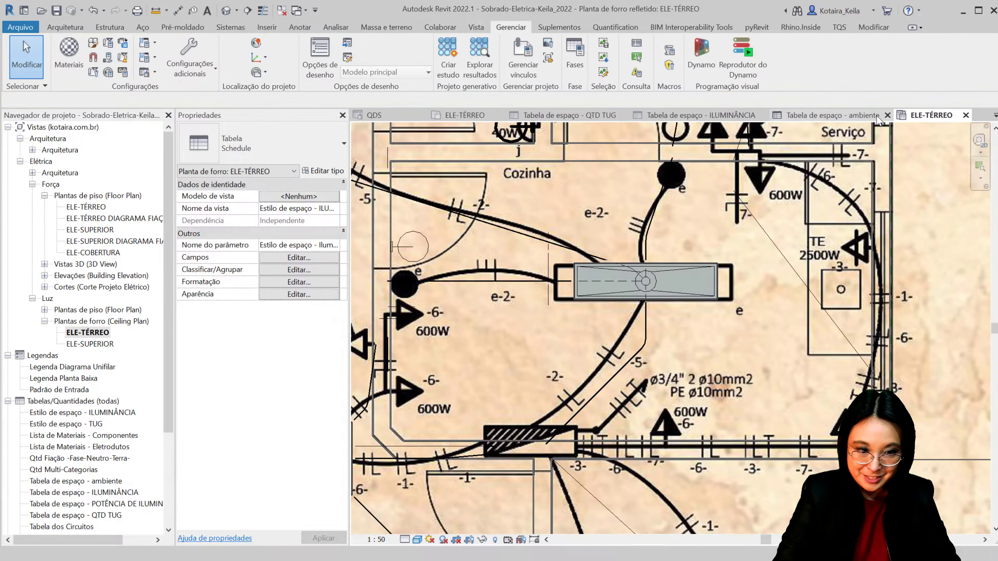
Check the Cozinha (414 lx) and Jantar rows in the ILUMINÂNCIA schedule, then return to the ELE-TÉRREO ceiling plan
{"action": "left_click", "coordinate": [718, 117]}
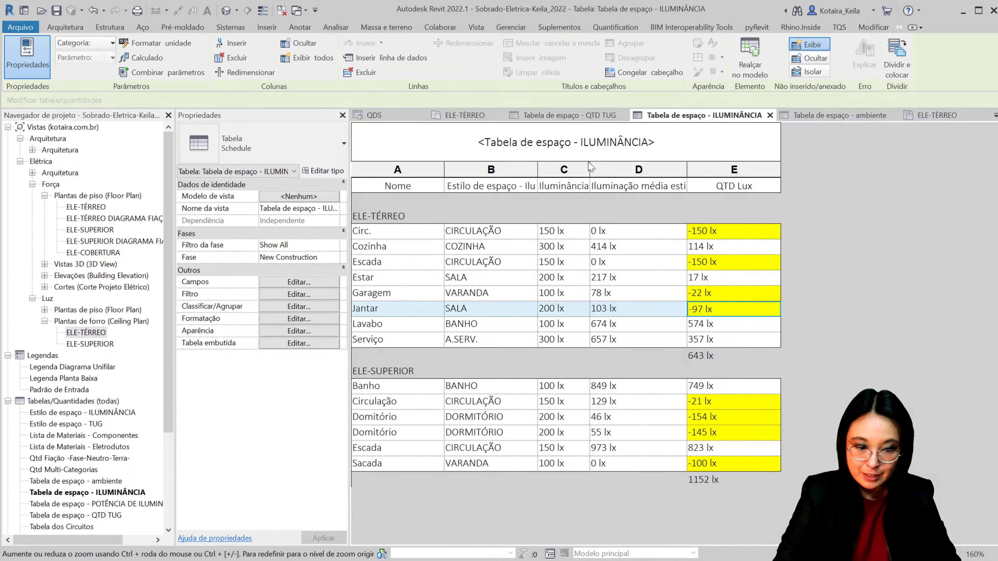
{"action": "left_click", "coordinate": [511, 248]}
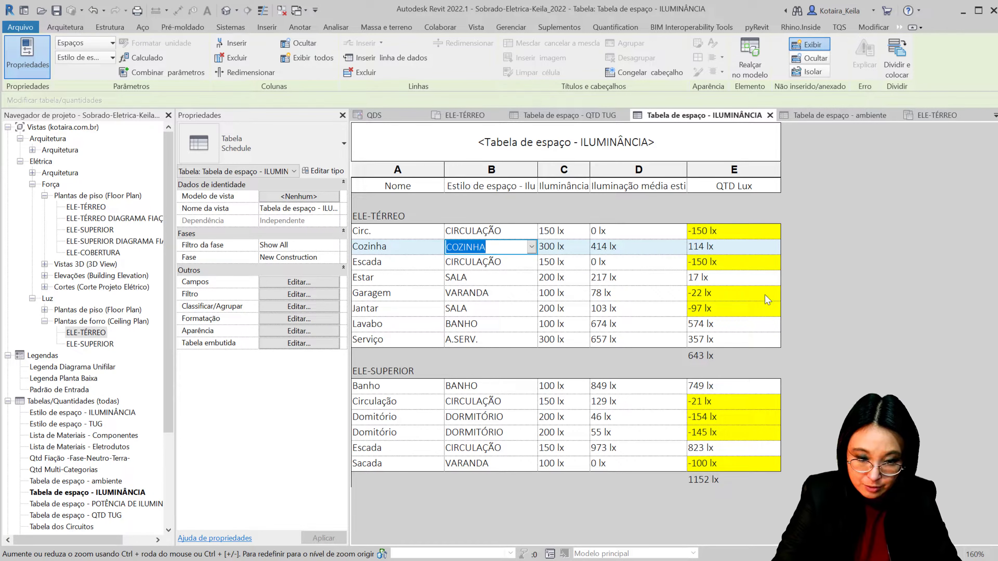
{"action": "left_click", "coordinate": [527, 299]}
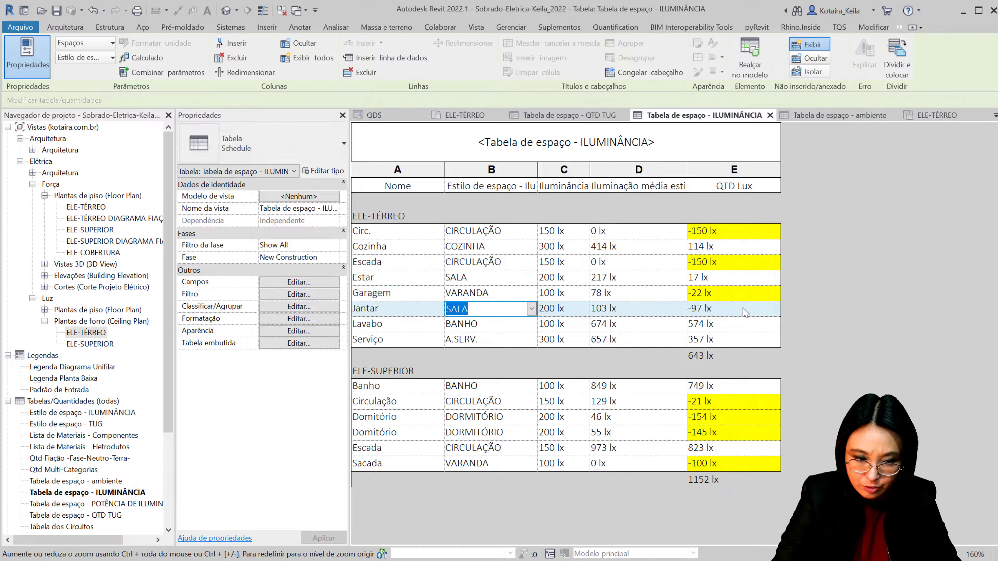
{"action": "left_click", "coordinate": [932, 115]}
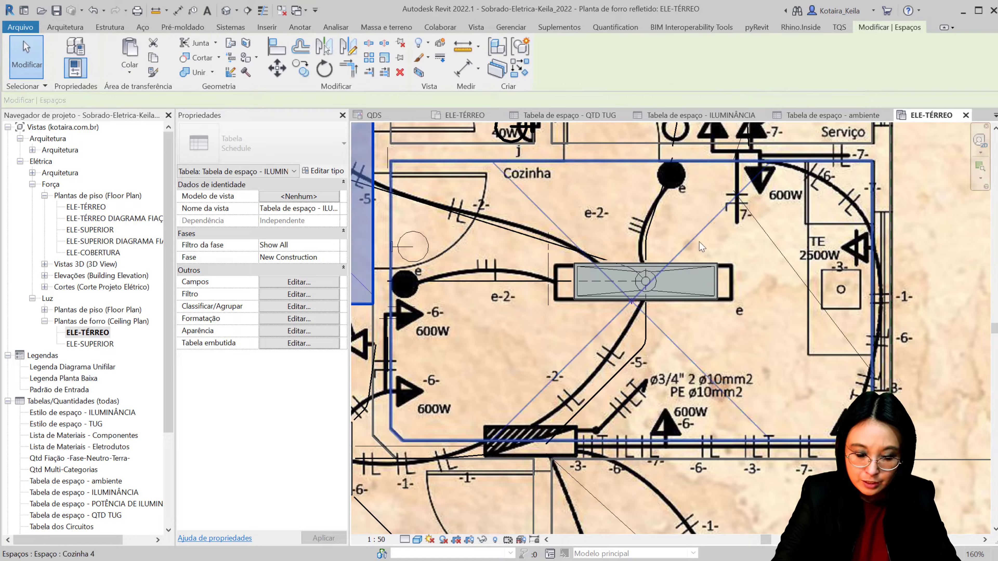
Set the Sala de Jantar square parabolic luminaire type's light loss factor to a simple 1
{"action": "scroll", "coordinate": [569, 185], "scroll_direction": "up", "scroll_amount": 3}
{"action": "scroll", "coordinate": [571, 197], "scroll_direction": "up", "scroll_amount": 2}
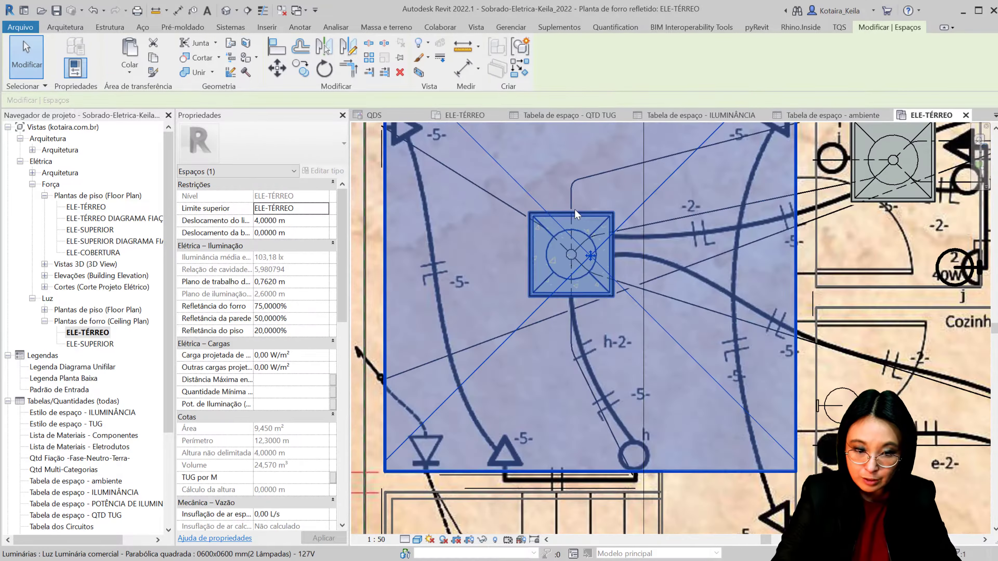
{"action": "left_click", "coordinate": [574, 211]}
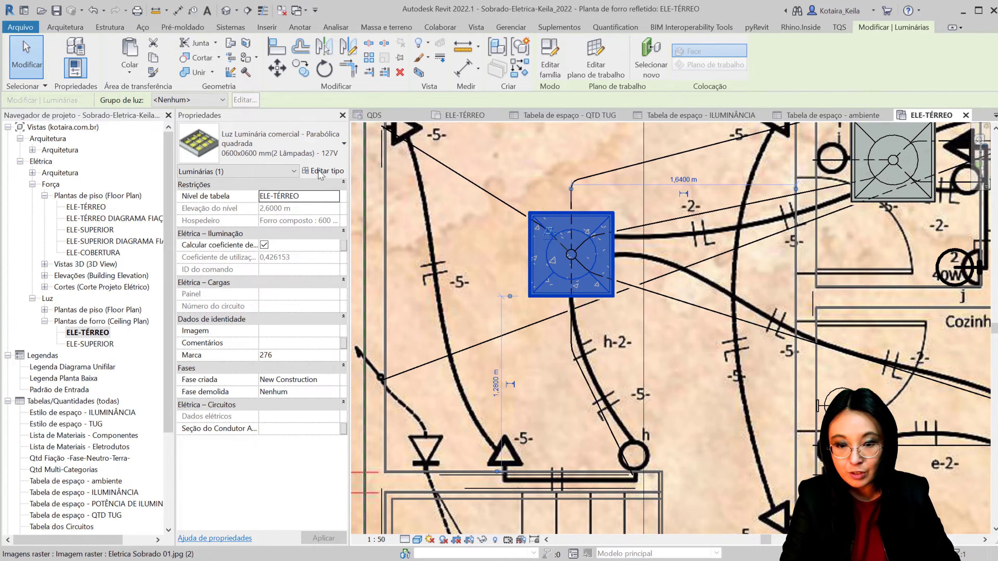
{"action": "left_click", "coordinate": [319, 172]}
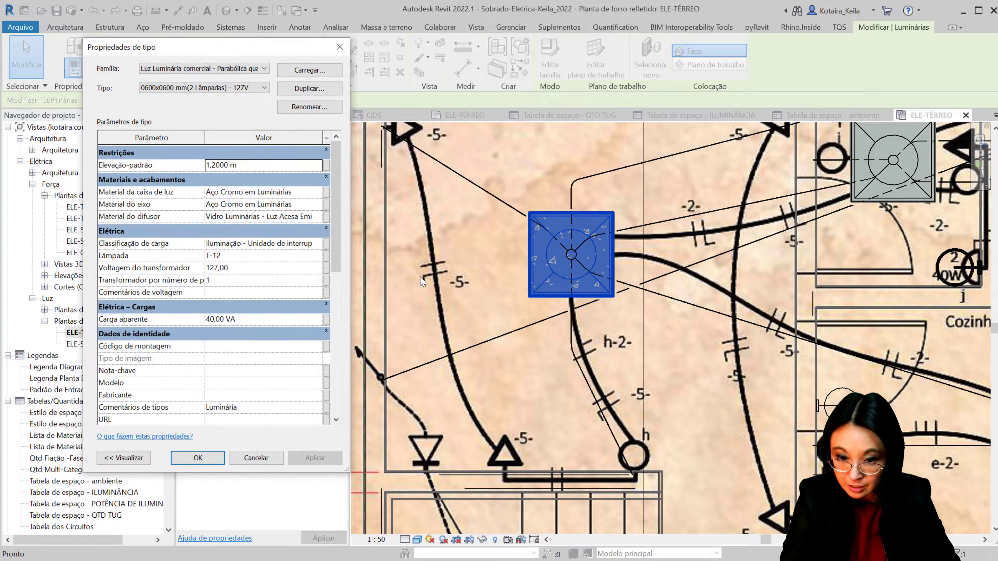
{"action": "left_click_drag", "start_coordinate": [336, 225], "coordinate": [331, 343]}
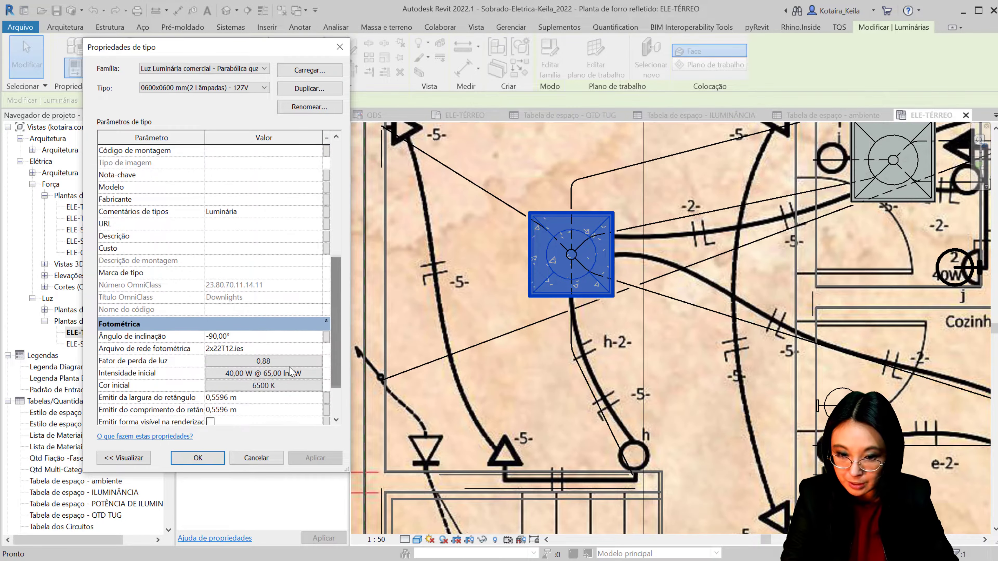
{"action": "left_click", "coordinate": [290, 363]}
{"action": "left_click", "coordinate": [280, 227]}
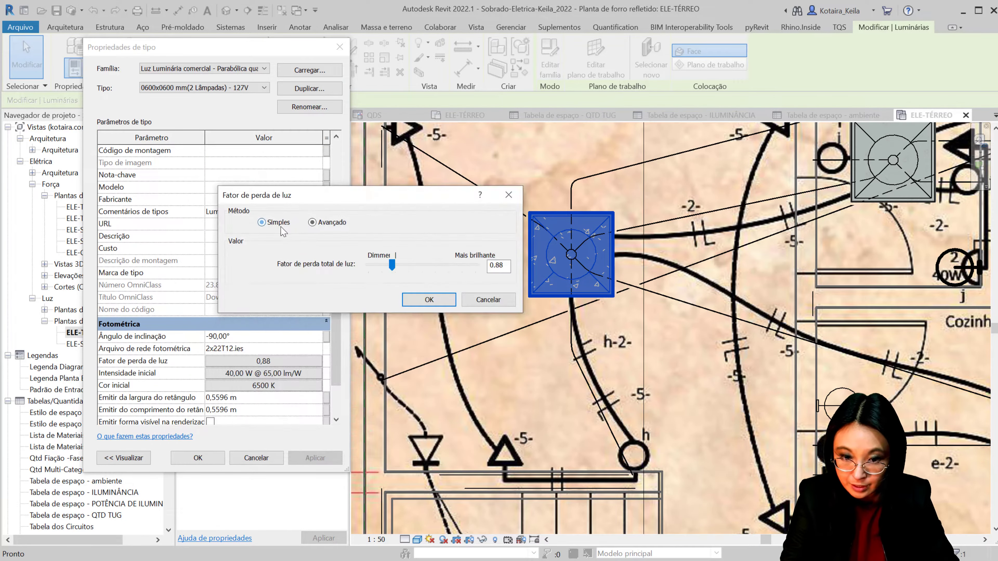
{"action": "type", "text": "1"}
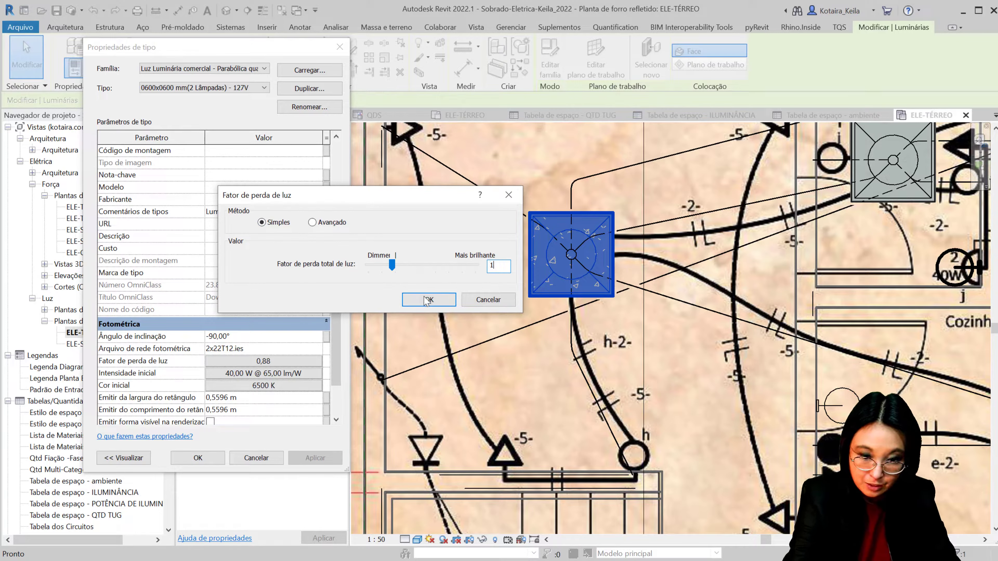
{"action": "left_click", "coordinate": [424, 298]}
Set its initial intensity efficacy to 100 lm/W, apply, and close the ambiente schedule tab
{"action": "left_click", "coordinate": [292, 374]}
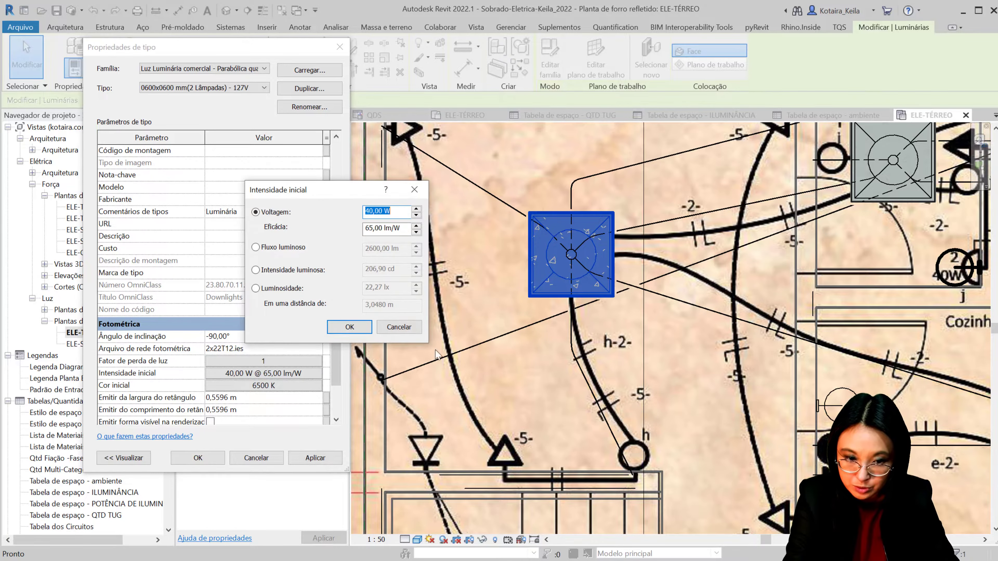
{"action": "double_click", "coordinate": [382, 230]}
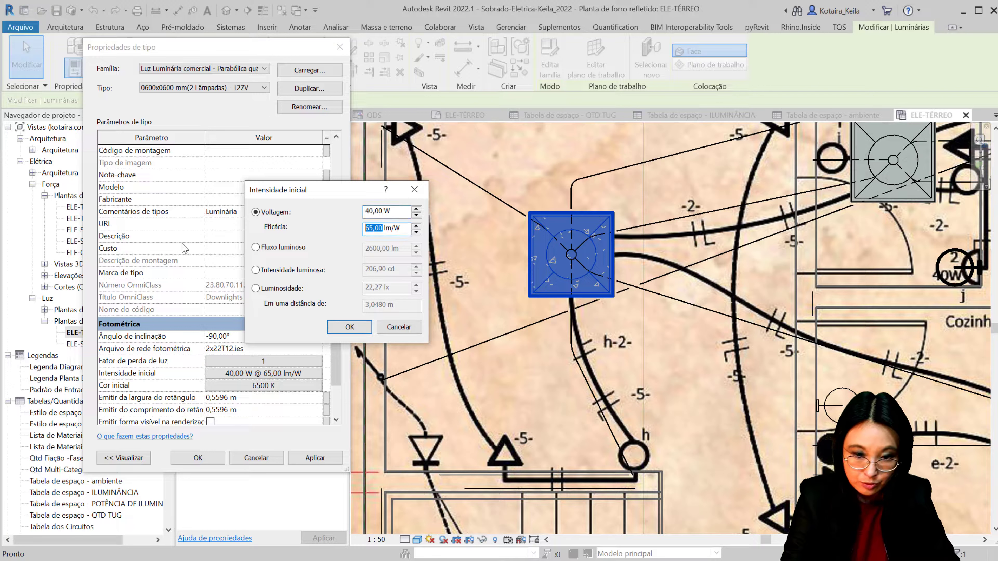
{"action": "type", "text": "100"}
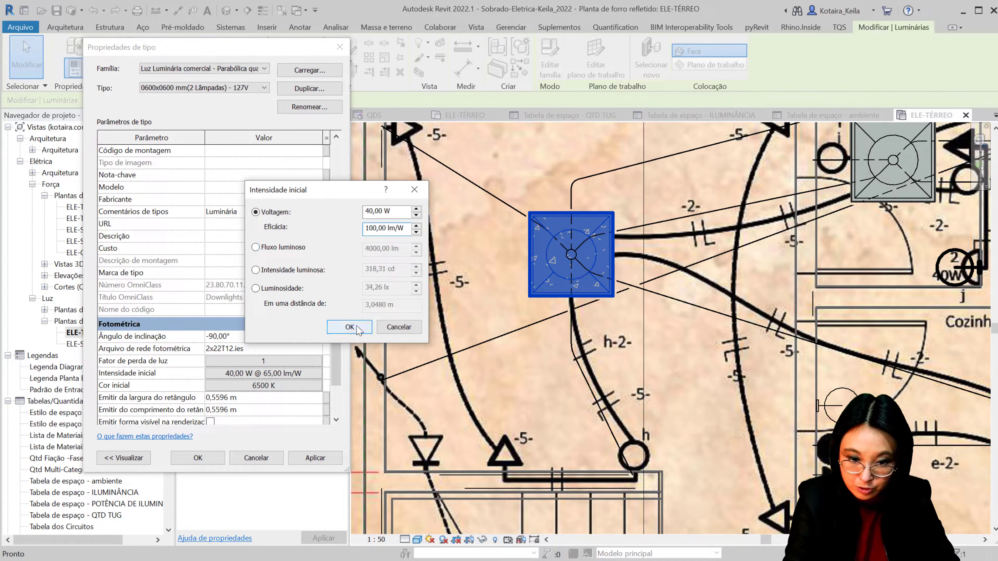
{"action": "left_click", "coordinate": [349, 326]}
{"action": "left_click", "coordinate": [197, 457]}
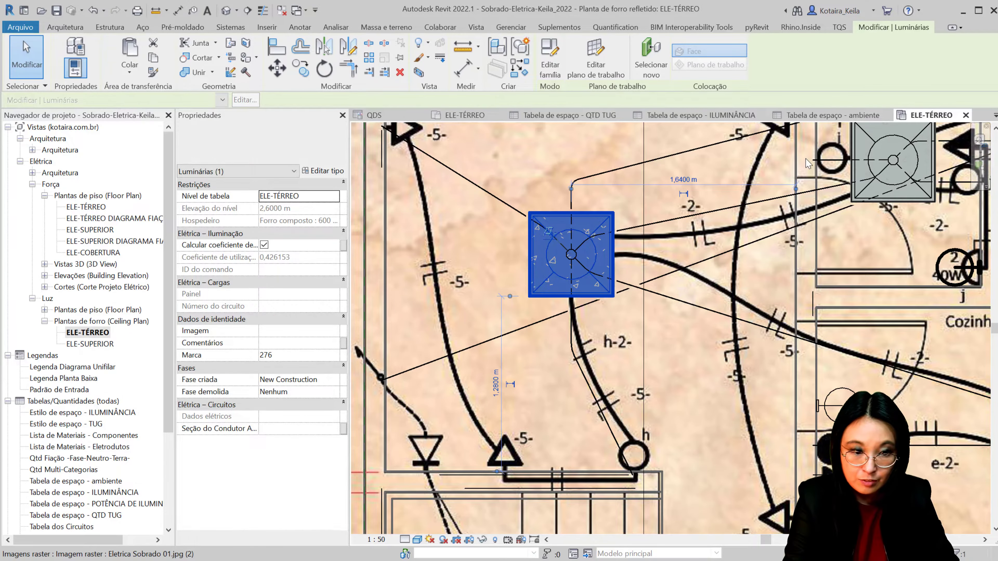
{"action": "left_click", "coordinate": [887, 114]}
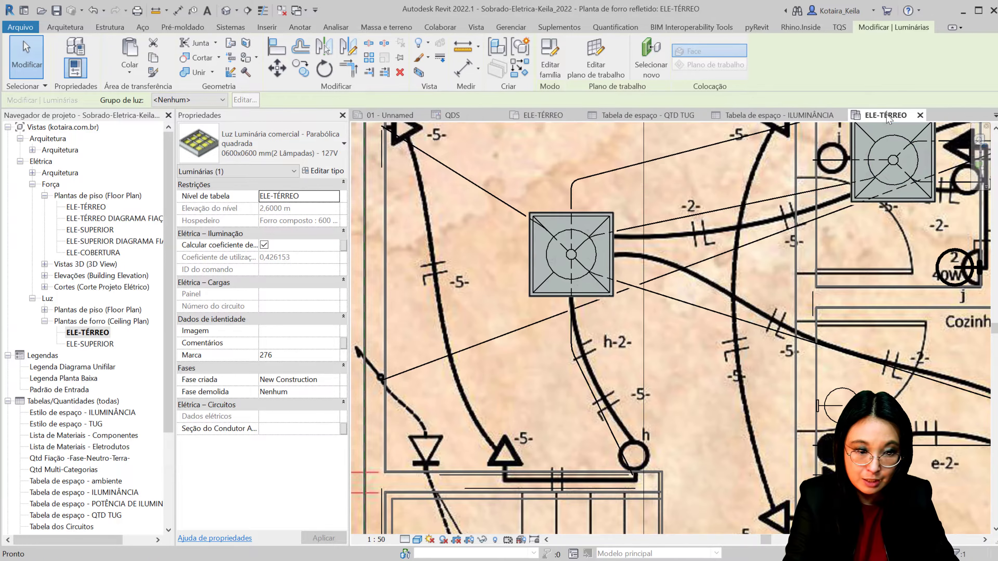
Check the Jantar row's shortfall in the ILUMINÂNCIA schedule, then return to the ceiling plan
{"action": "key", "text": "ctrl+Tab"}
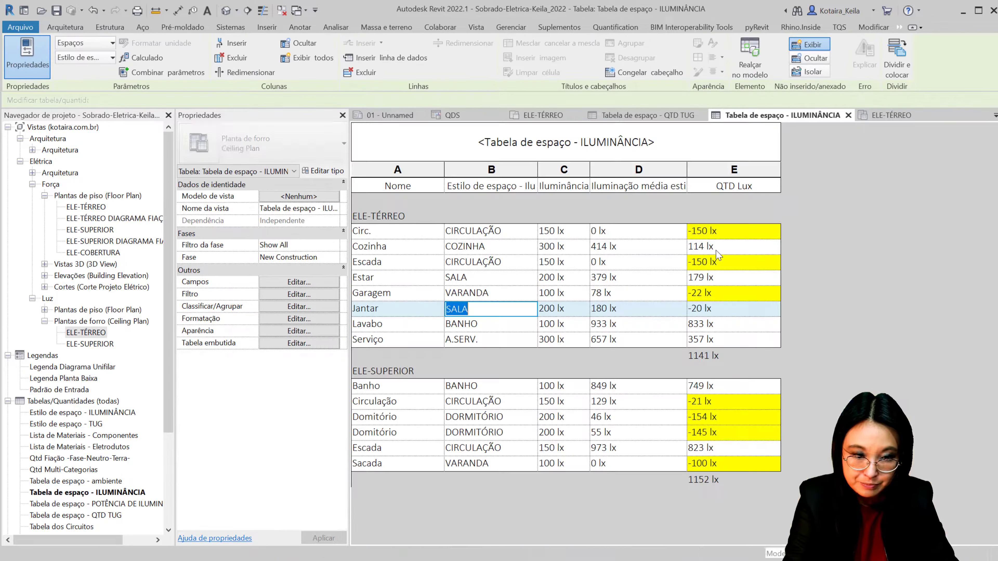
{"action": "left_click", "coordinate": [761, 330]}
{"action": "left_click", "coordinate": [761, 311]}
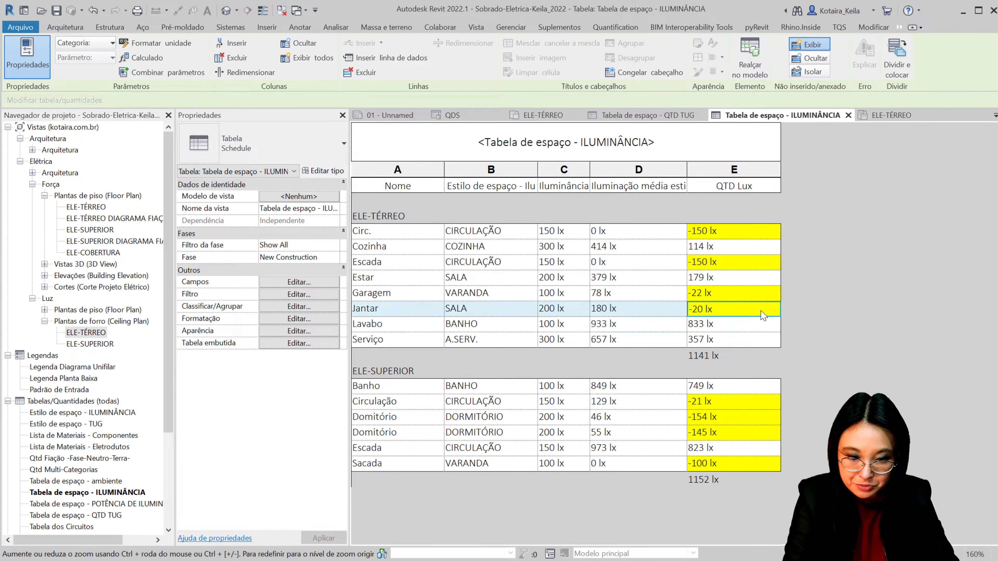
{"action": "left_click", "coordinate": [889, 115]}
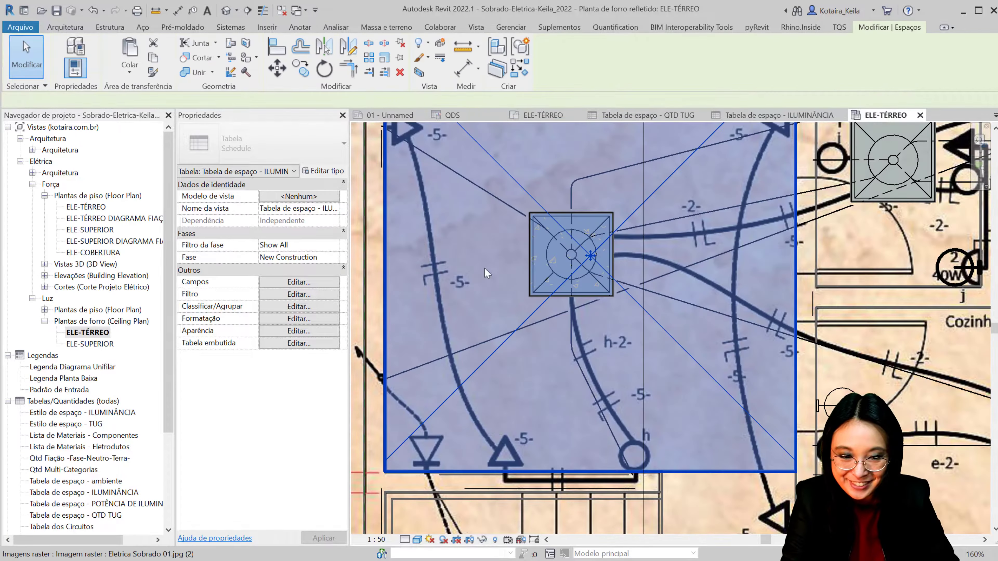
Raise the square parabolic luminaire's initial intensity to 60 W, raising Jantar to 271 lx
{"action": "left_click", "coordinate": [584, 223]}
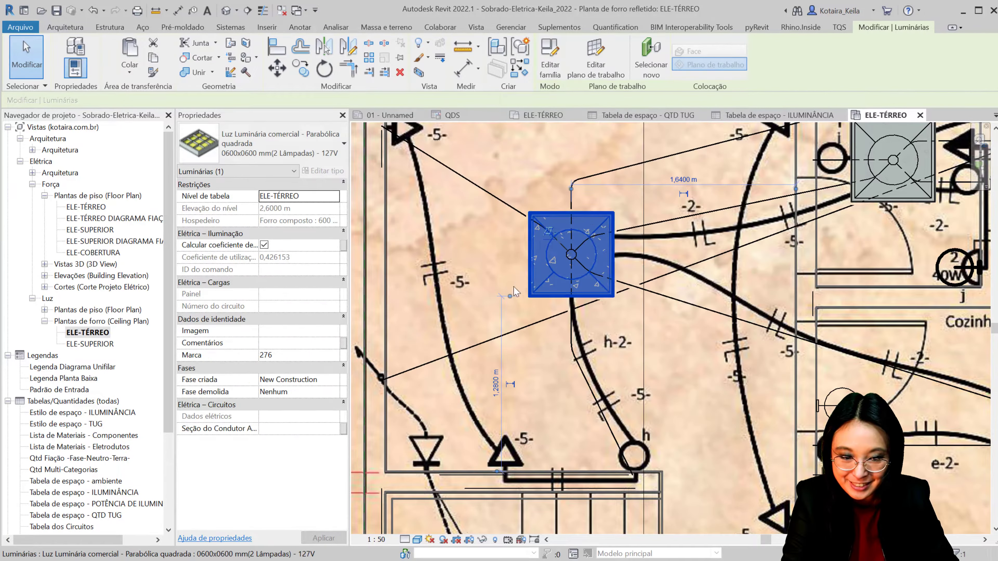
{"action": "scroll", "coordinate": [513, 286], "scroll_direction": "down", "scroll_amount": 3}
{"action": "middle_click_drag", "start_coordinate": [541, 357], "coordinate": [509, 448]}
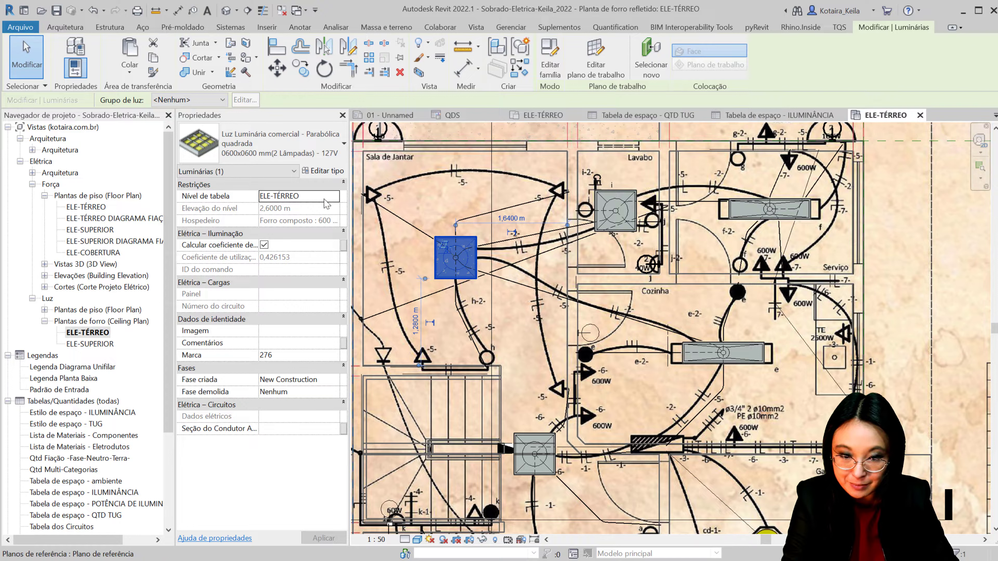
{"action": "left_click", "coordinate": [324, 172]}
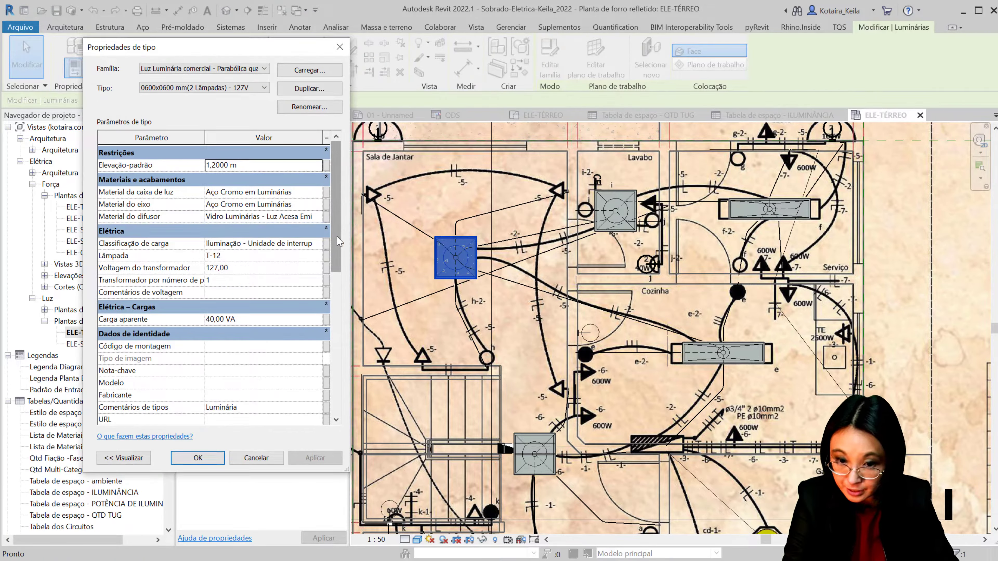
{"action": "scroll", "coordinate": [252, 344], "scroll_direction": "down", "scroll_amount": 4}
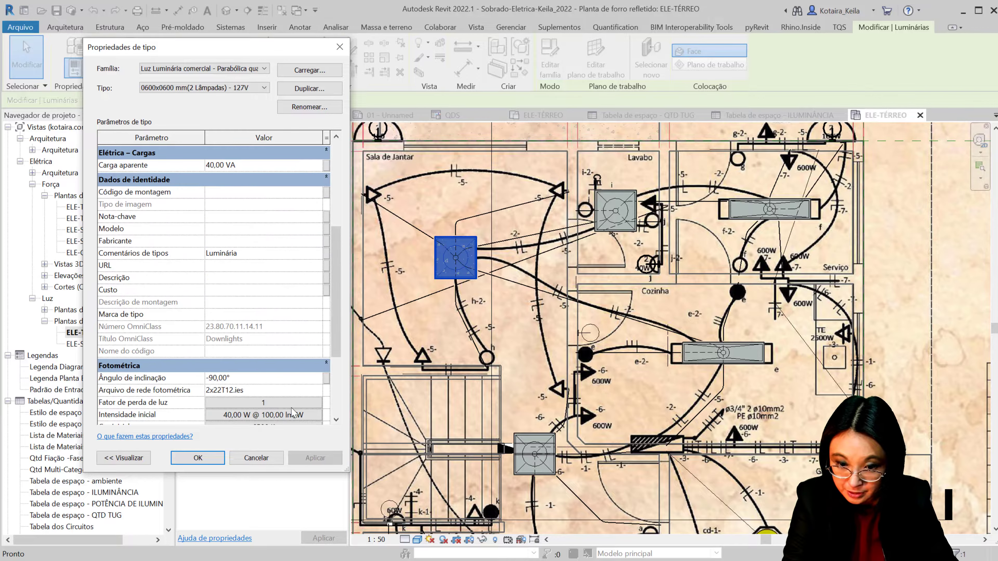
{"action": "left_click", "coordinate": [292, 413]}
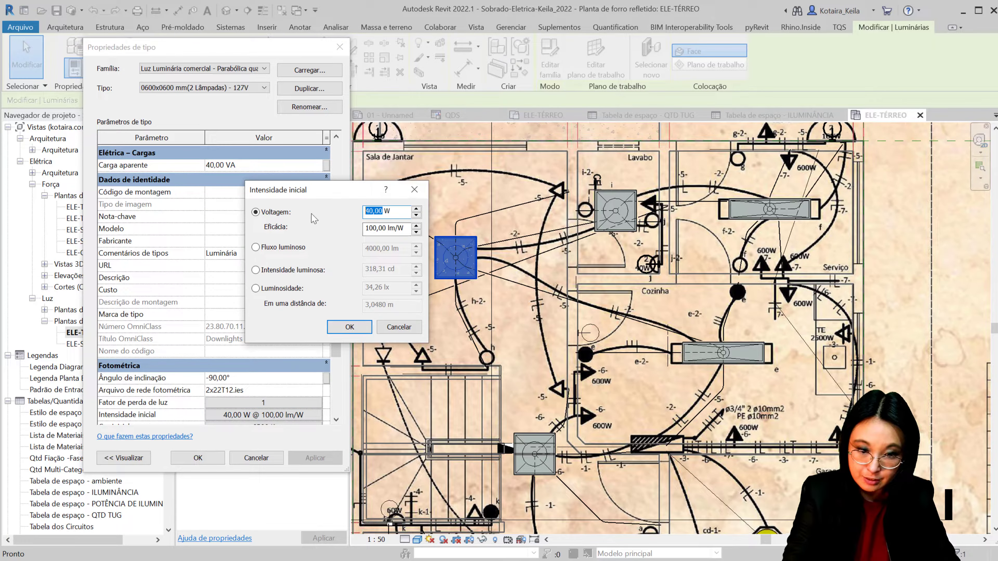
{"action": "type", "text": "60"}
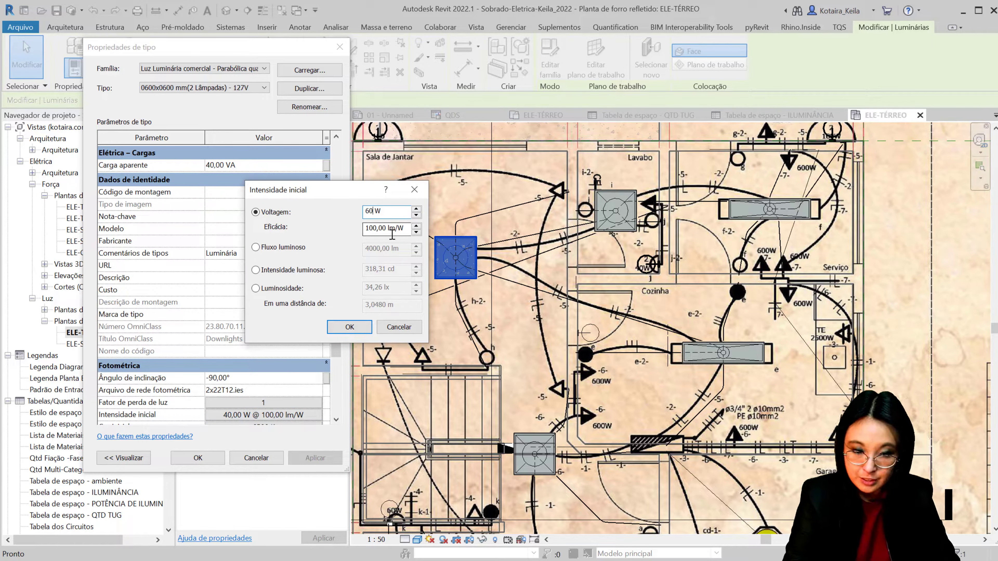
{"action": "key", "text": "shift+Tab"}
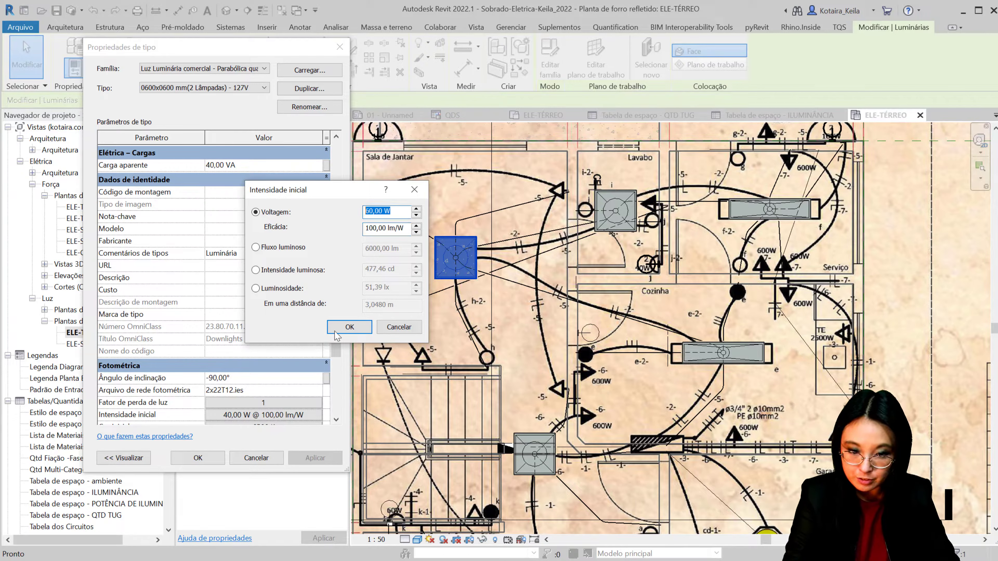
{"action": "left_click", "coordinate": [336, 331]}
{"action": "left_click", "coordinate": [198, 457]}
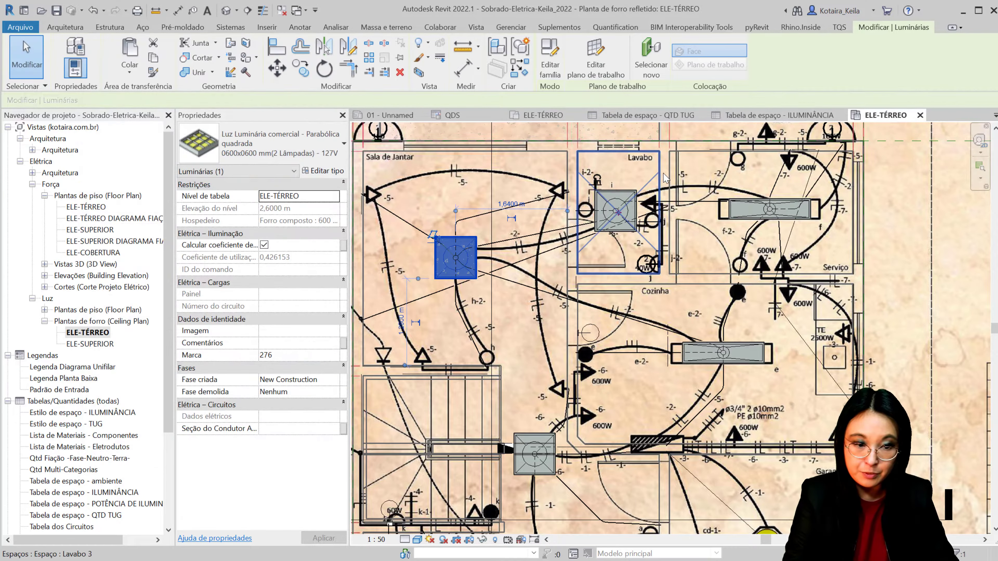
{"action": "left_click", "coordinate": [776, 117]}
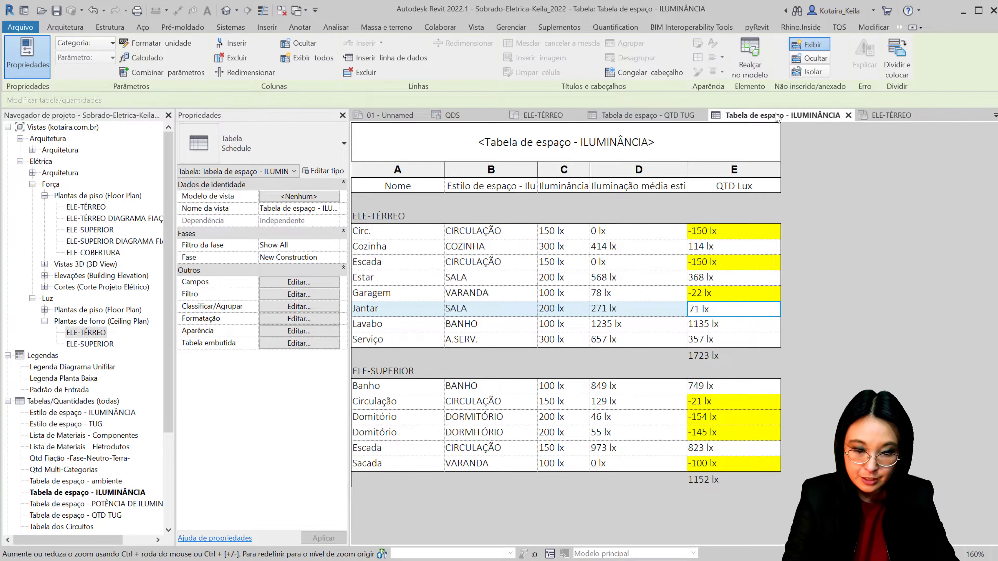
{"action": "left_click", "coordinate": [891, 115]}
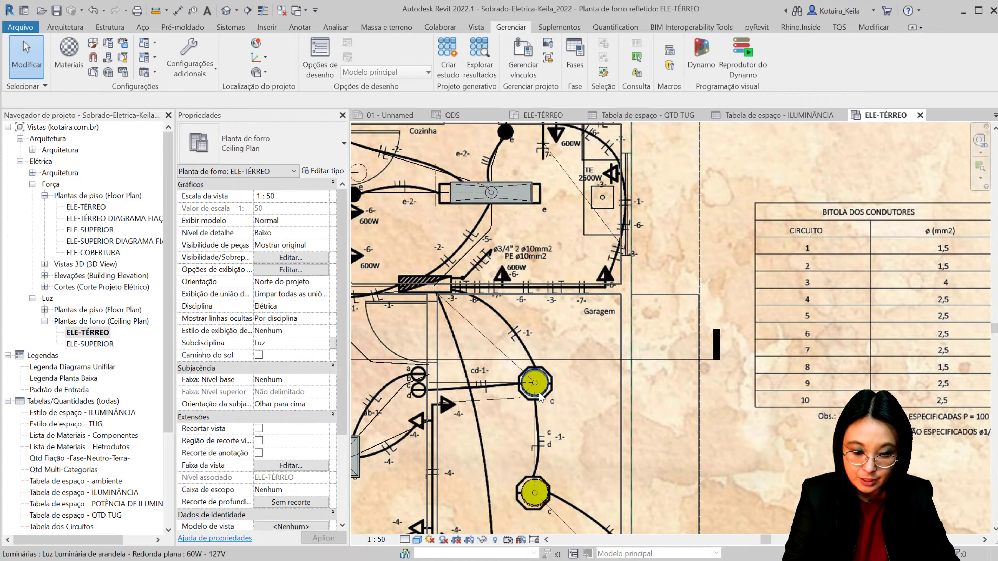
Set the round sconce luminaire type's initial intensity efficacy to 100 lm/W
{"action": "left_click", "coordinate": [538, 392]}
{"action": "left_click", "coordinate": [316, 172]}
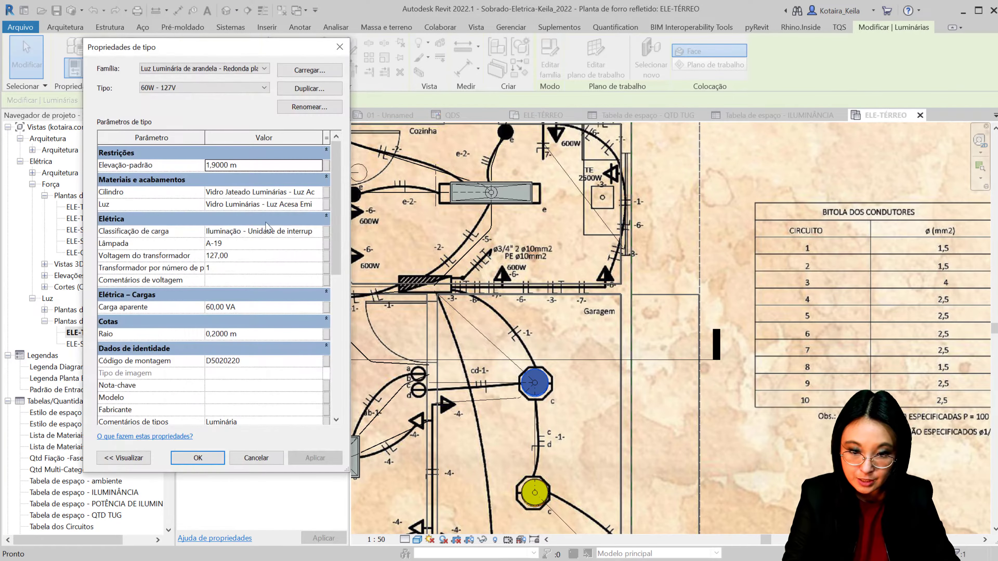
{"action": "scroll", "coordinate": [293, 362], "scroll_direction": "down", "scroll_amount": 5}
{"action": "left_click", "coordinate": [291, 417]}
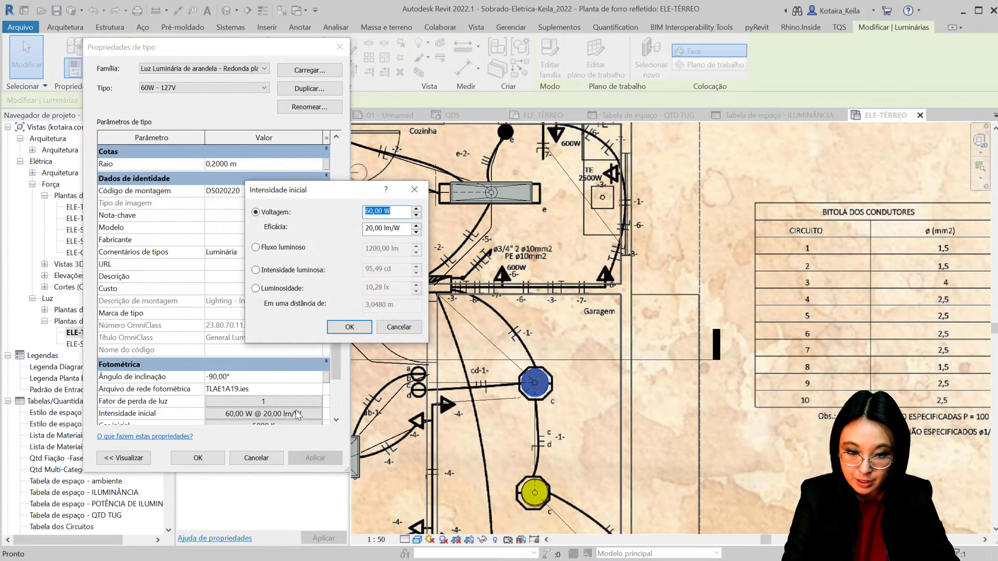
{"action": "double_click", "coordinate": [383, 227]}
{"action": "type", "text": "100"}
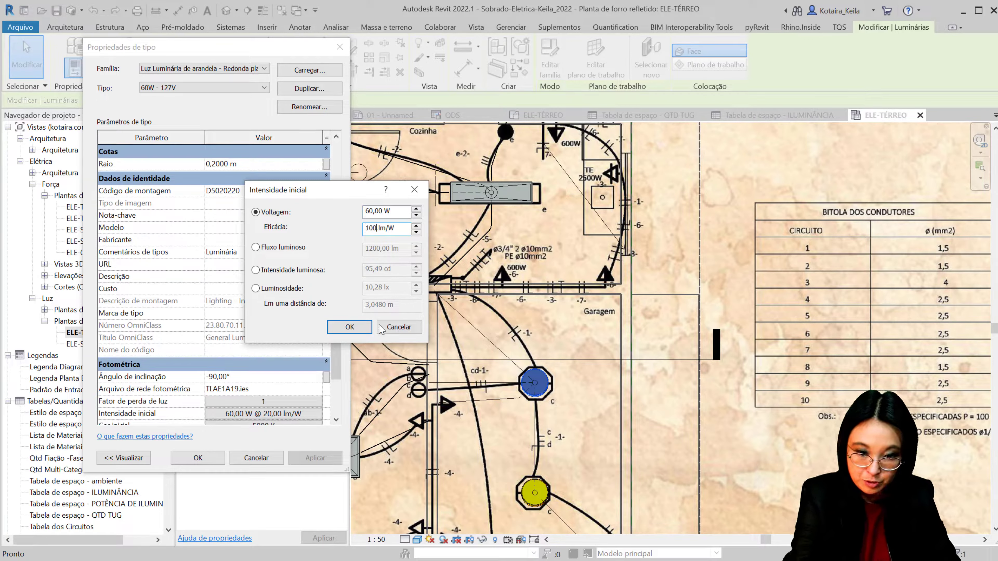
{"action": "left_click", "coordinate": [350, 326]}
{"action": "left_click", "coordinate": [199, 458]}
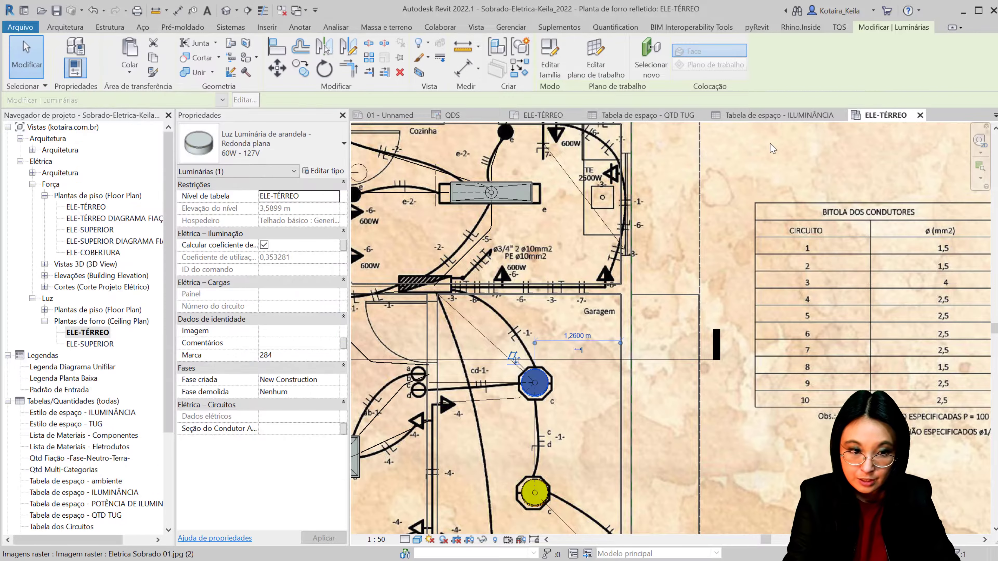
Review the updated ILUMINÂNCIA schedule, then return to the ELE-TÉRREO ceiling plan
{"action": "left_click", "coordinate": [805, 115]}
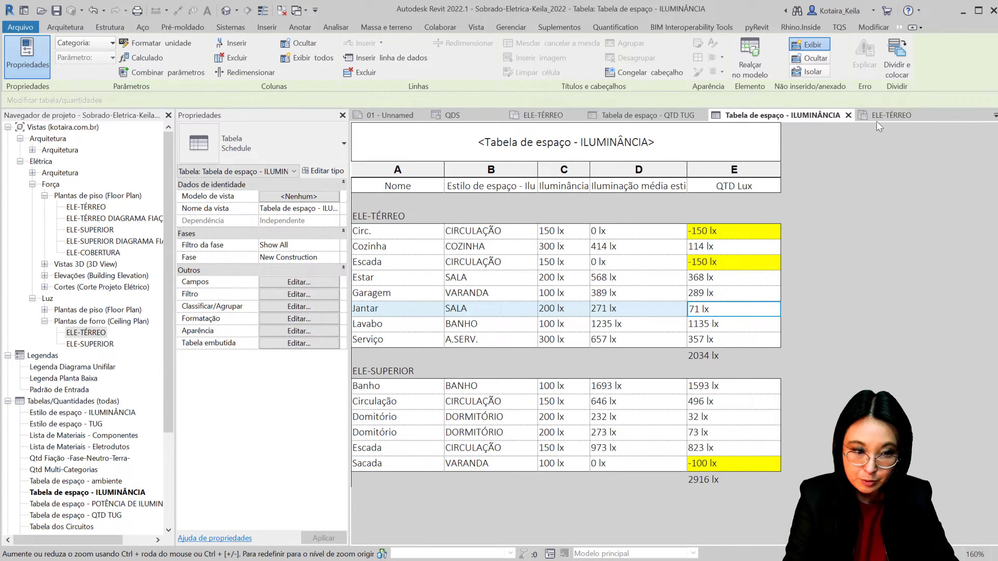
{"action": "left_click", "coordinate": [882, 116]}
{"action": "scroll", "coordinate": [643, 322], "scroll_direction": "up", "scroll_amount": 2}
Move the ELE-TÉRREO section line across the stair and open the Section 0 view
{"action": "scroll", "coordinate": [643, 322], "scroll_direction": "up", "scroll_amount": 2}
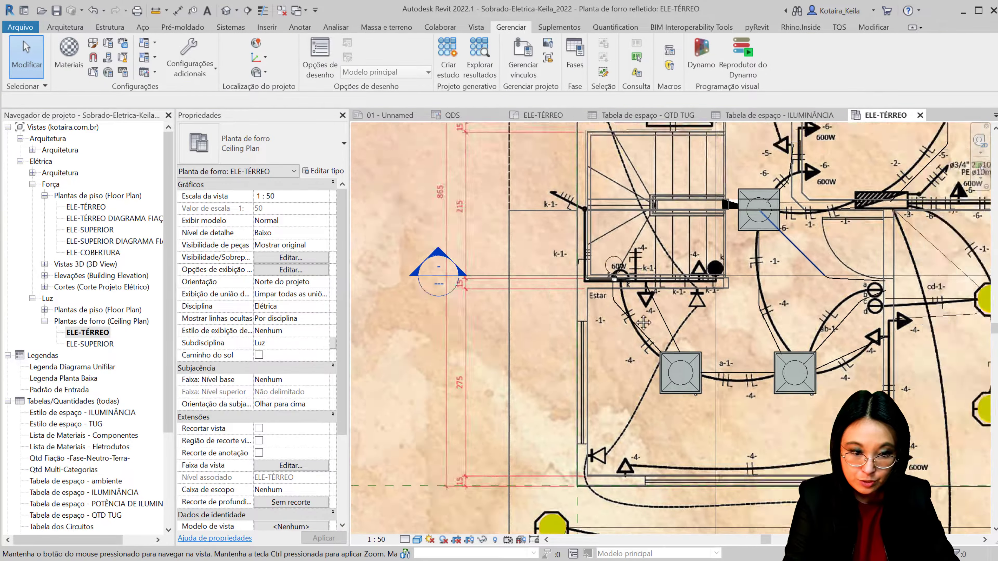
{"action": "scroll", "coordinate": [643, 322], "scroll_direction": "up", "scroll_amount": 2}
{"action": "left_click", "coordinate": [581, 296]}
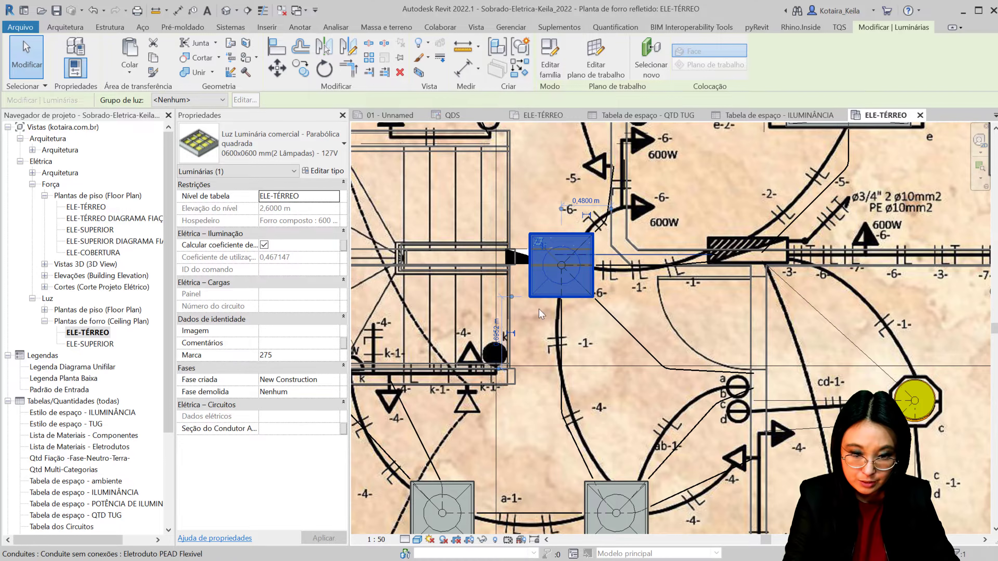
{"action": "middle_click_drag", "start_coordinate": [529, 300], "coordinate": [625, 323]}
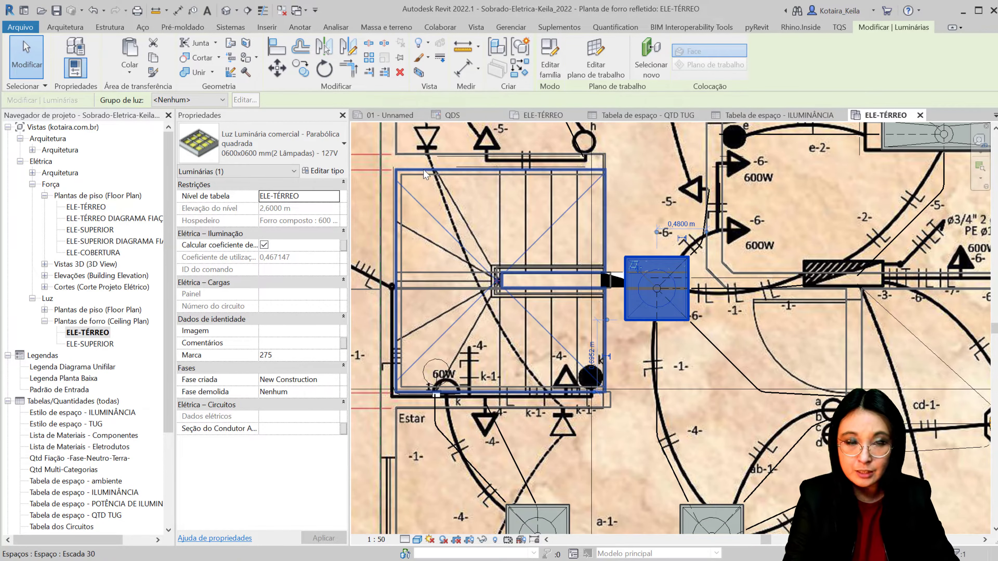
{"action": "scroll", "coordinate": [506, 295], "scroll_direction": "down", "scroll_amount": 4}
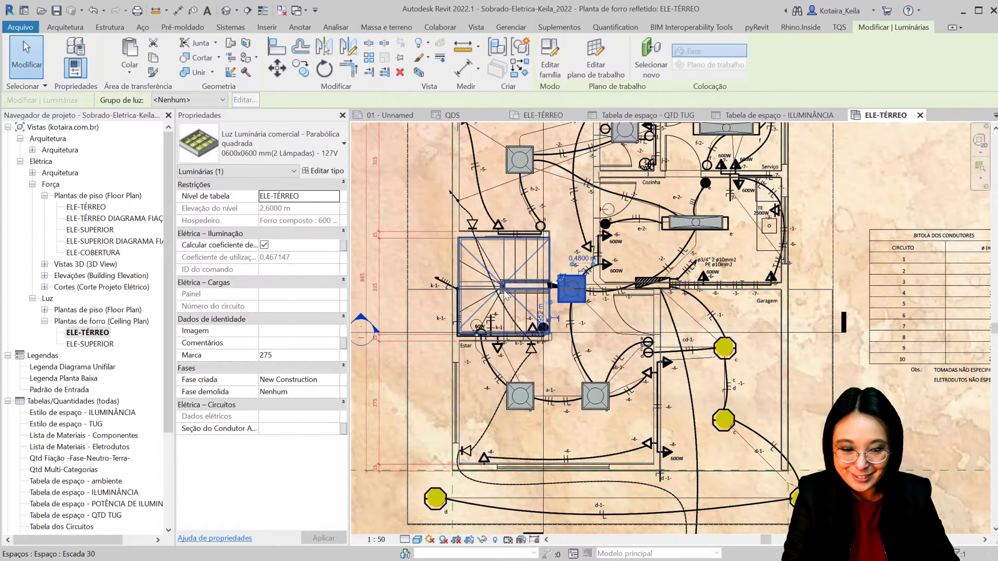
{"action": "scroll", "coordinate": [505, 294], "scroll_direction": "down", "scroll_amount": 3}
{"action": "scroll", "coordinate": [510, 186], "scroll_direction": "up", "scroll_amount": 1}
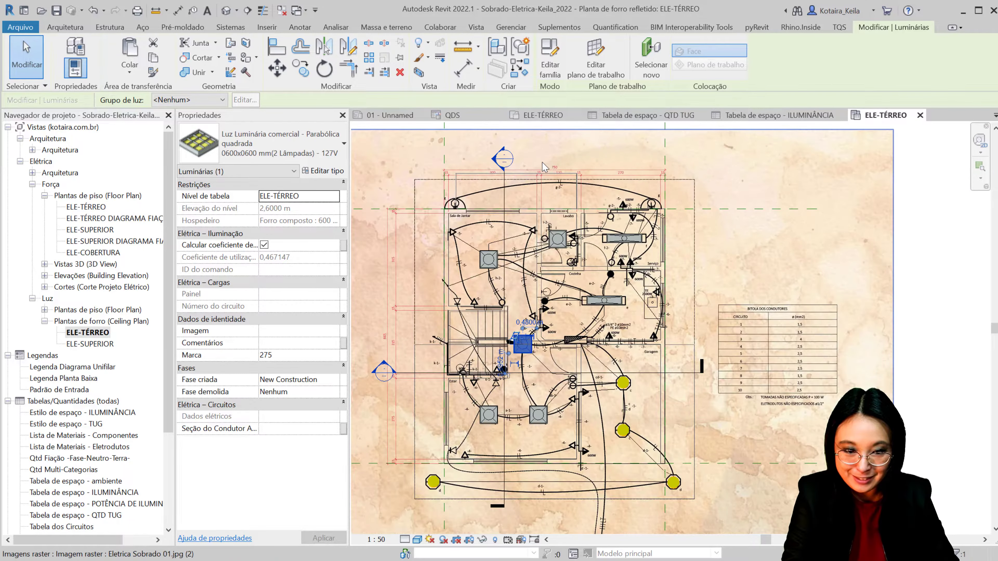
{"action": "left_click", "coordinate": [509, 185]}
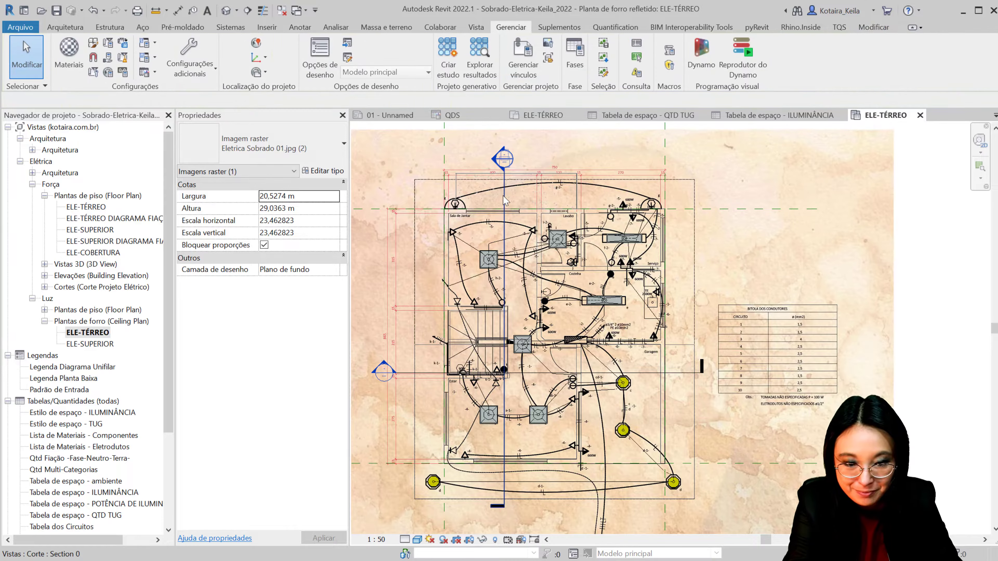
{"action": "left_click_drag", "start_coordinate": [506, 201], "coordinate": [484, 191]}
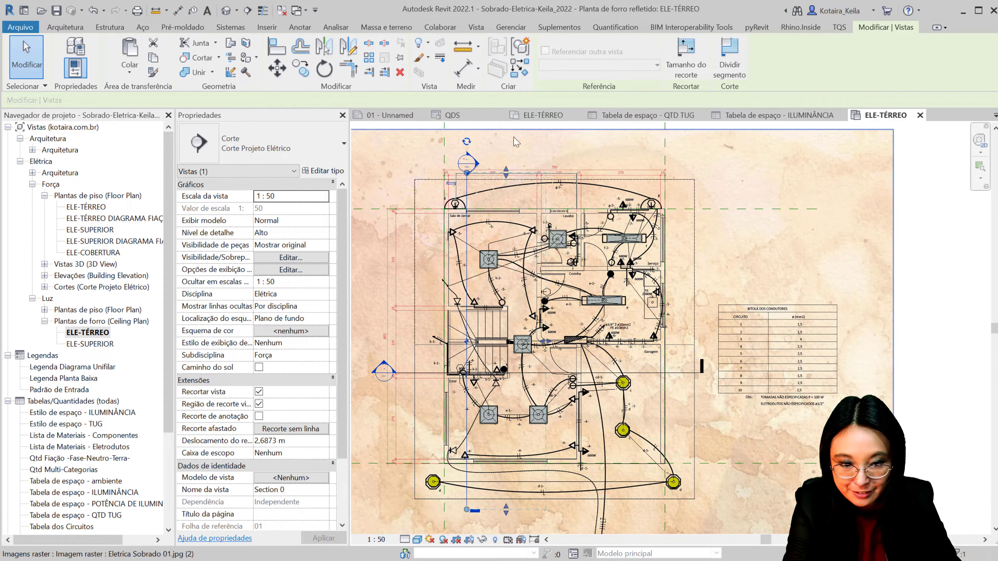
{"action": "left_click", "coordinate": [477, 163]}
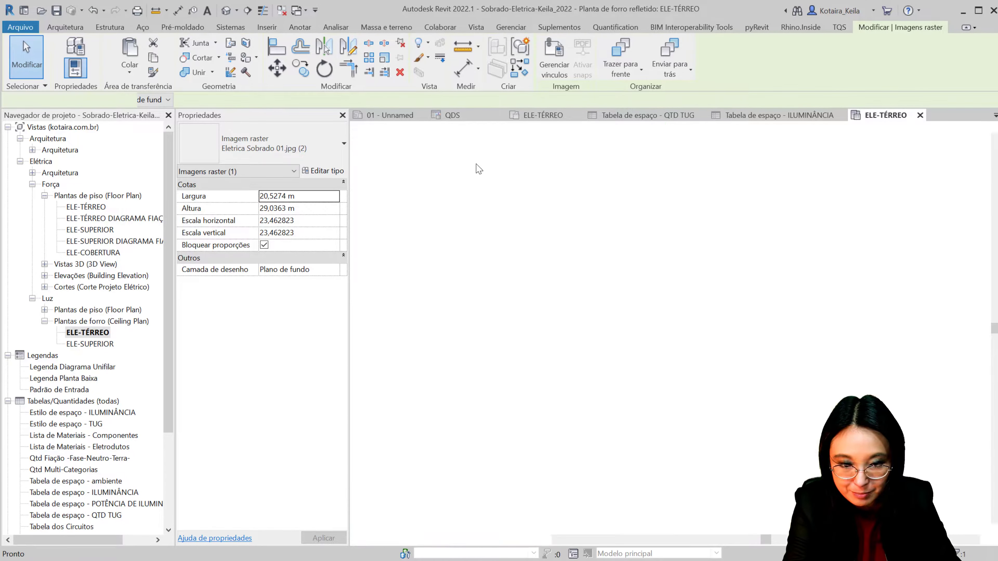
Delete the upper-storey stair space in Section 0 and dismiss the warning
{"action": "middle_click_drag", "start_coordinate": [699, 292], "coordinate": [515, 293]}
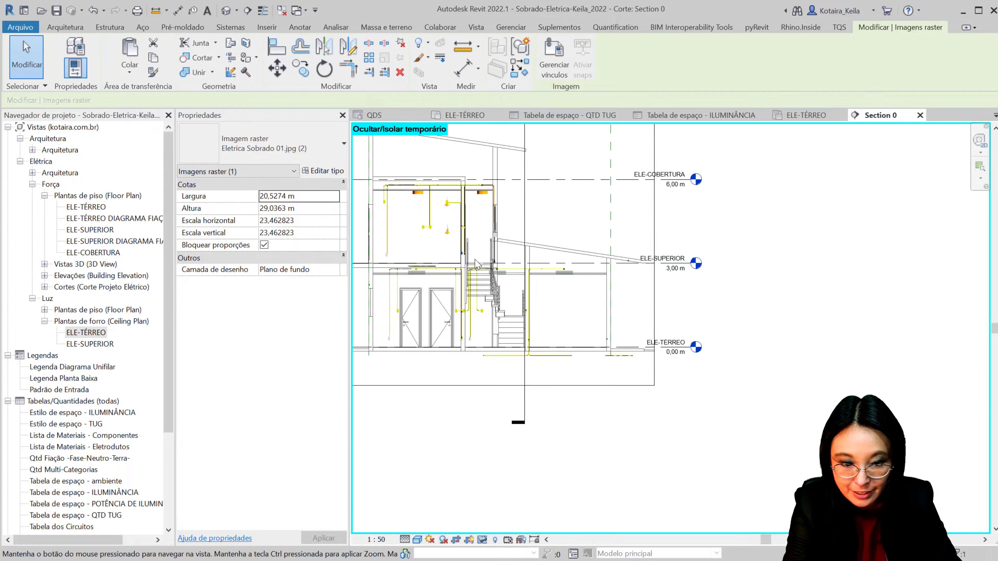
{"action": "left_click", "coordinate": [512, 290]}
{"action": "scroll", "coordinate": [509, 281], "scroll_direction": "up", "scroll_amount": 3}
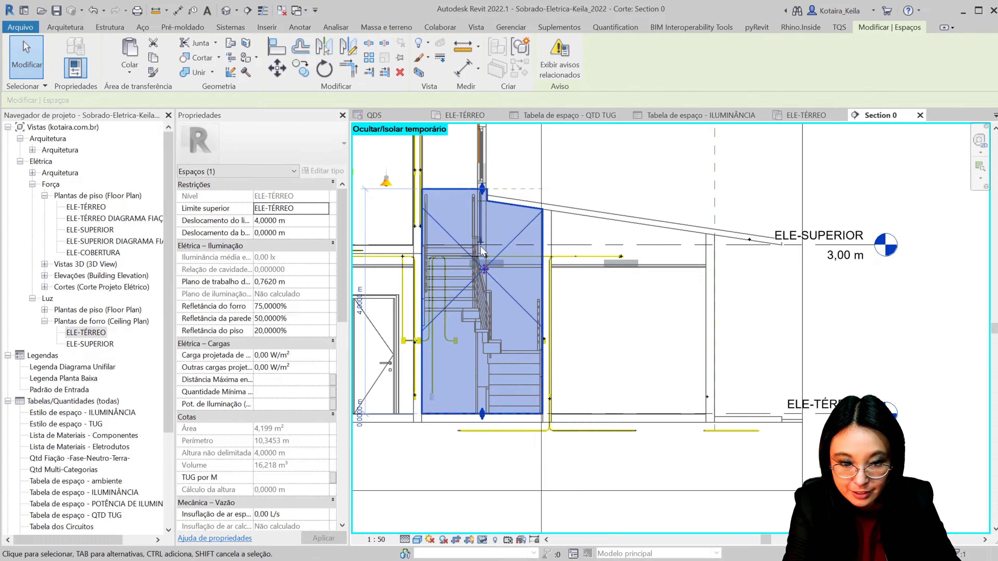
{"action": "middle_click_drag", "start_coordinate": [483, 252], "coordinate": [478, 320]}
{"action": "left_click", "coordinate": [463, 238]}
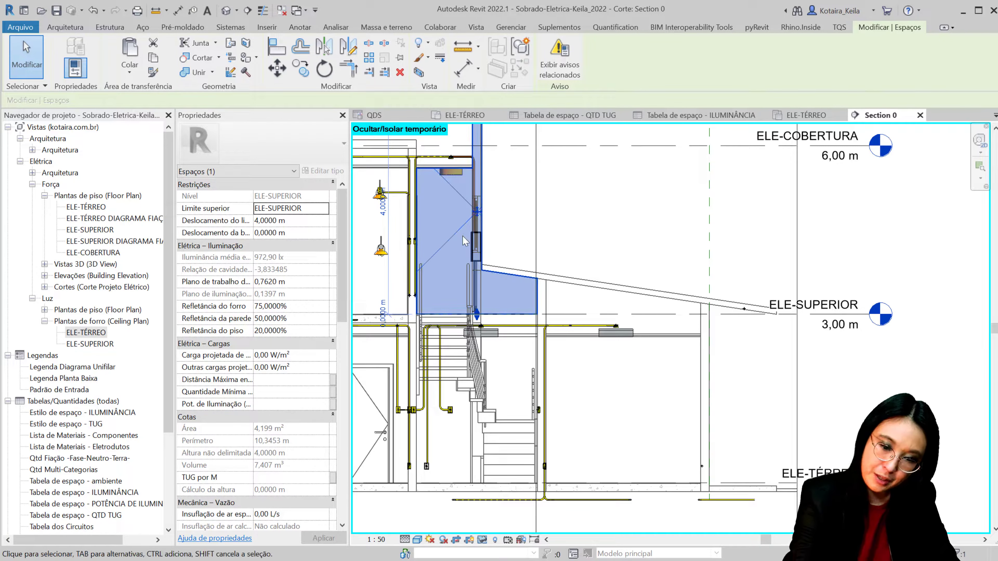
{"action": "scroll", "coordinate": [468, 243], "scroll_direction": "down", "scroll_amount": 1}
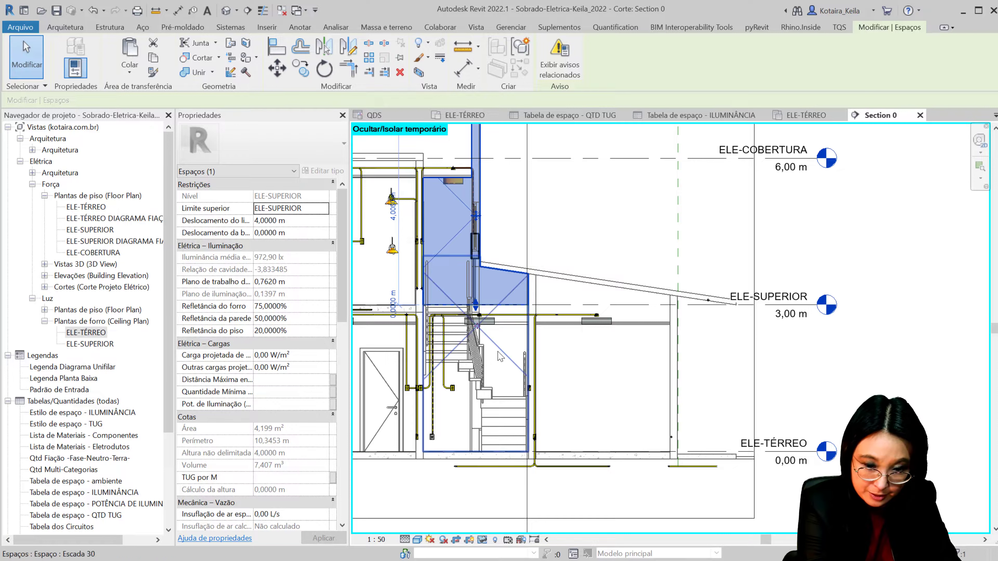
{"action": "key", "text": "Delete"}
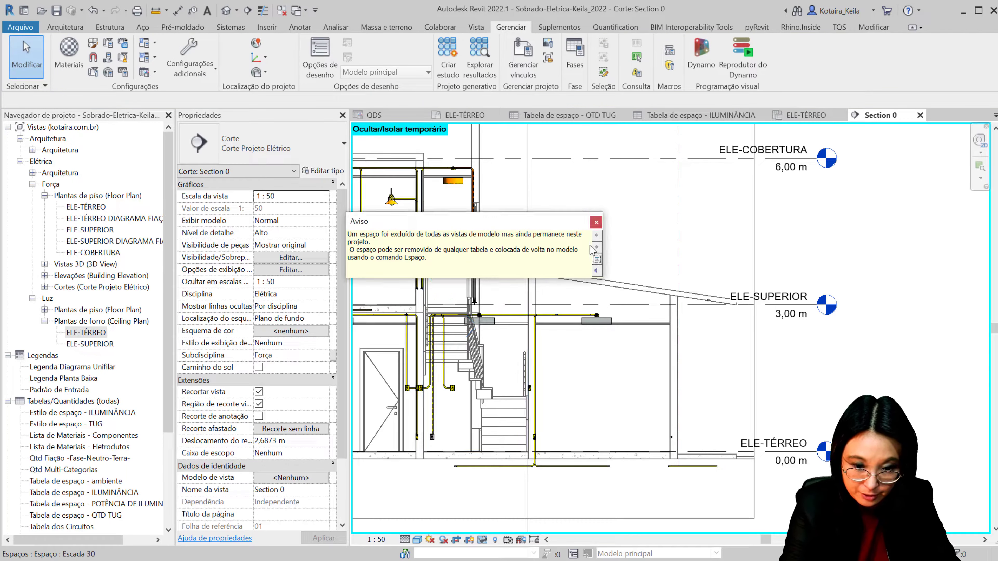
{"action": "left_click", "coordinate": [596, 222]}
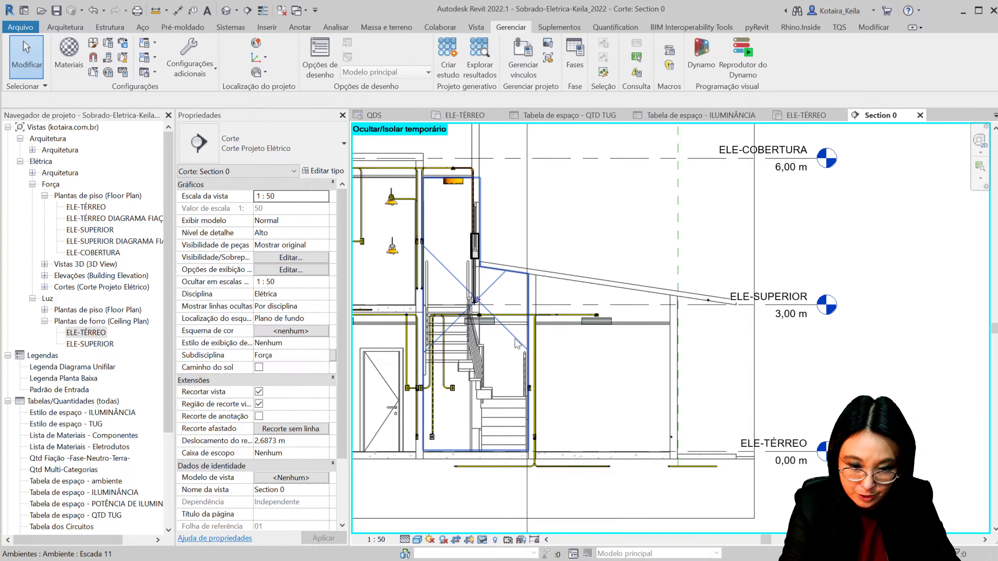
Stretch the ground-floor Escada space's top up to a 5,6506 m offset
{"action": "left_click", "coordinate": [498, 348]}
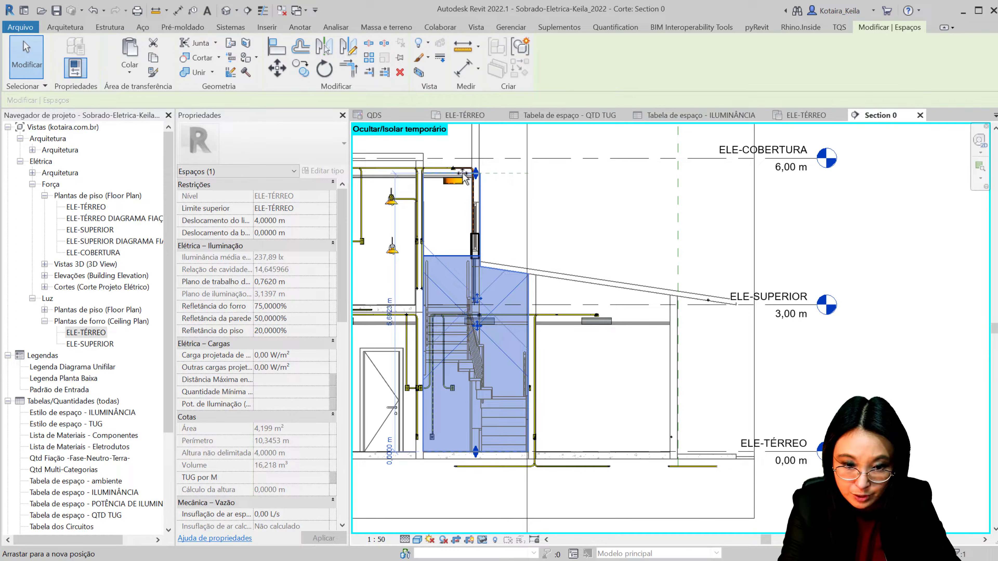
{"action": "left_click_drag", "start_coordinate": [461, 192], "coordinate": [460, 177]}
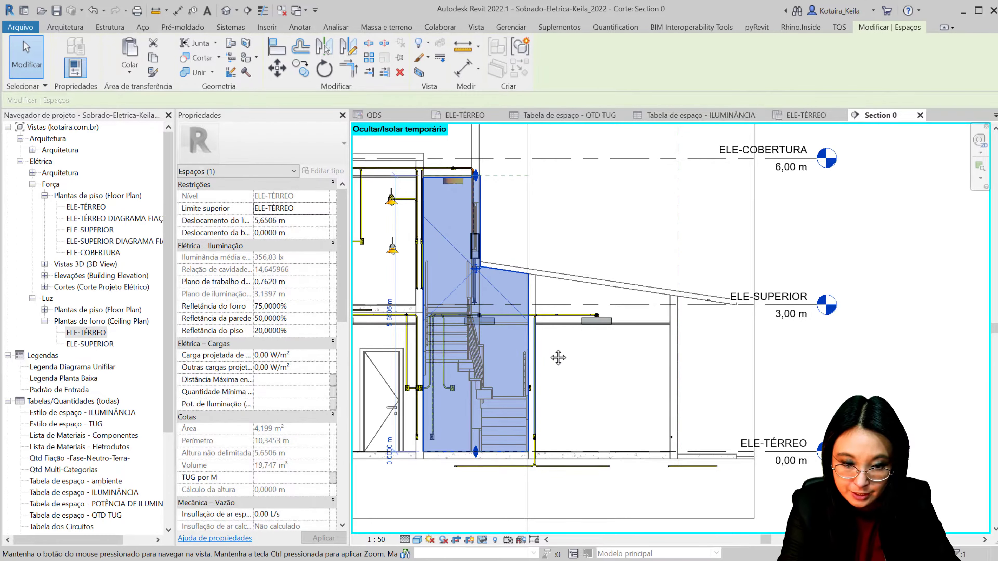
{"action": "scroll", "coordinate": [578, 334], "scroll_direction": "down", "scroll_amount": 2}
{"action": "scroll", "coordinate": [574, 328], "scroll_direction": "up", "scroll_amount": 2}
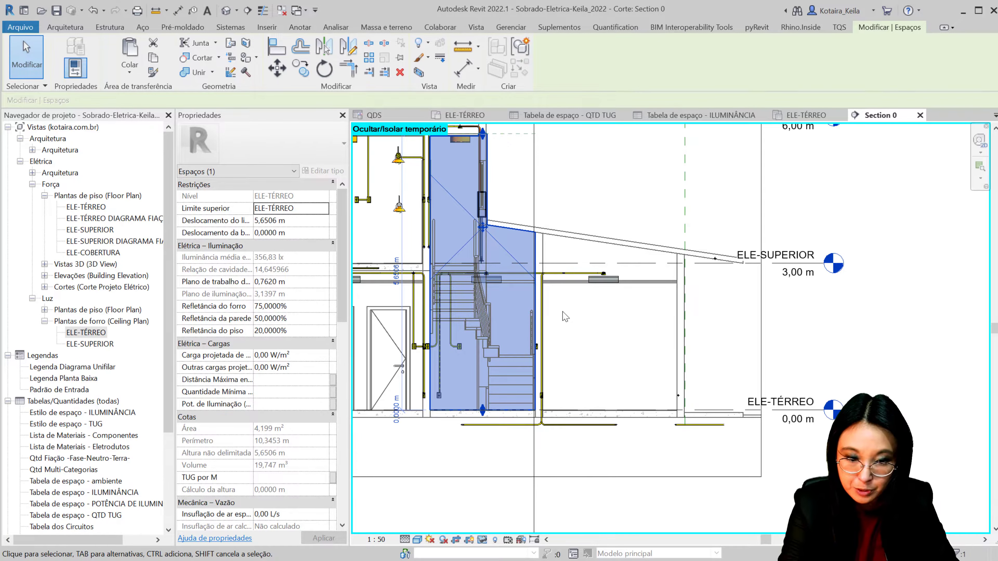
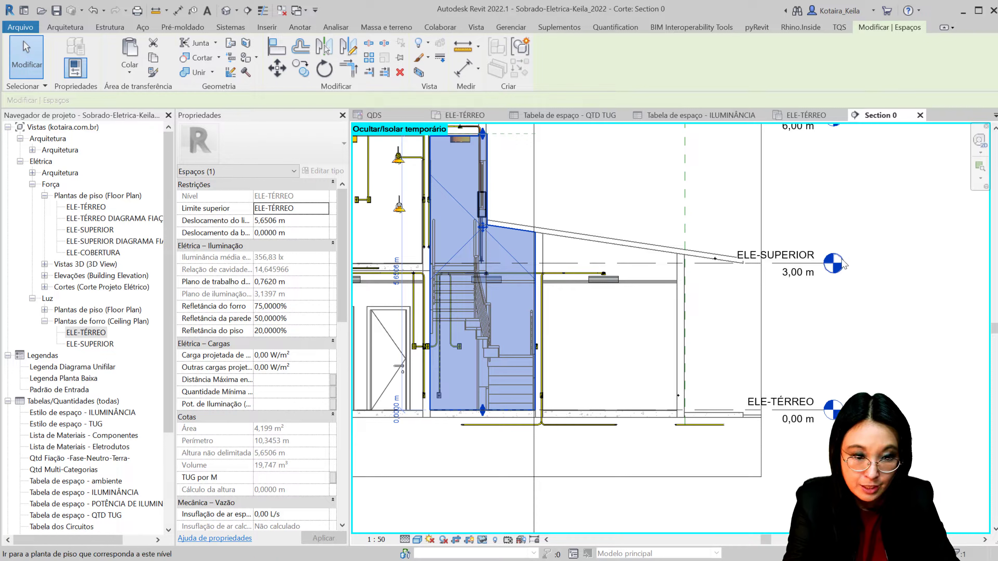
Open Section 0 from its section line on the ELE-TÉRREO ceiling plan
{"action": "left_click", "coordinate": [878, 226]}
{"action": "left_click", "coordinate": [820, 120]}
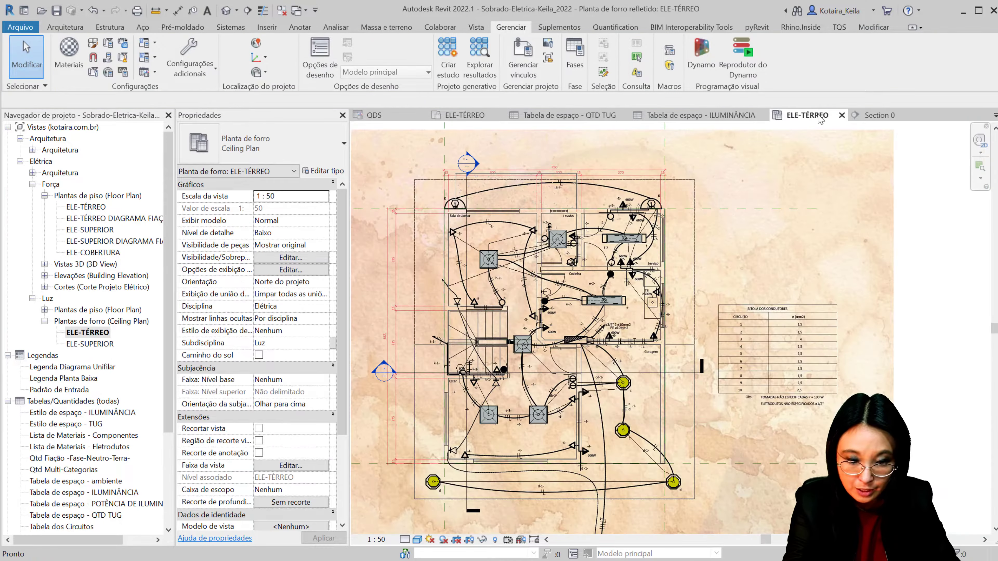
{"action": "left_click", "coordinate": [516, 468]}
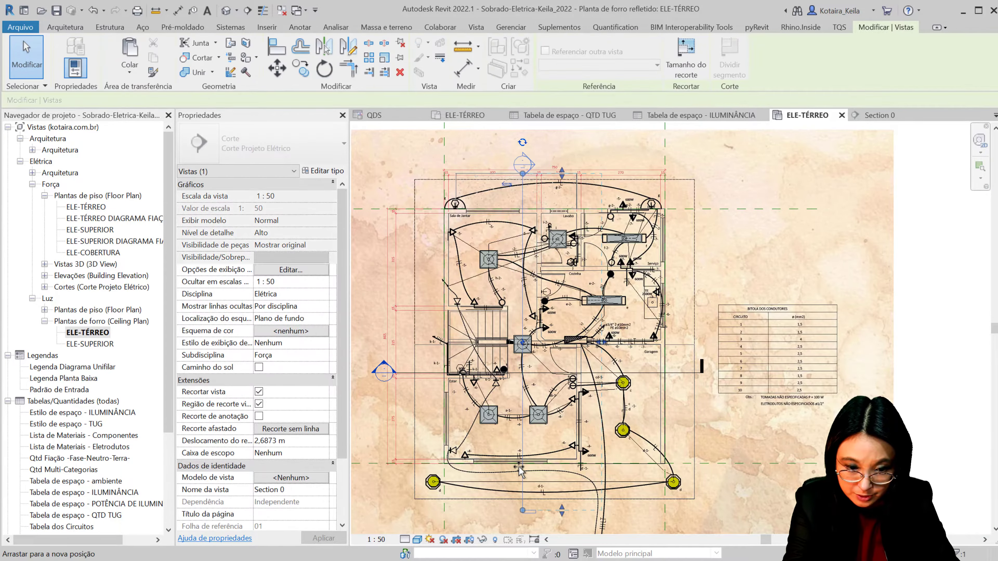
{"action": "left_click", "coordinate": [544, 157]}
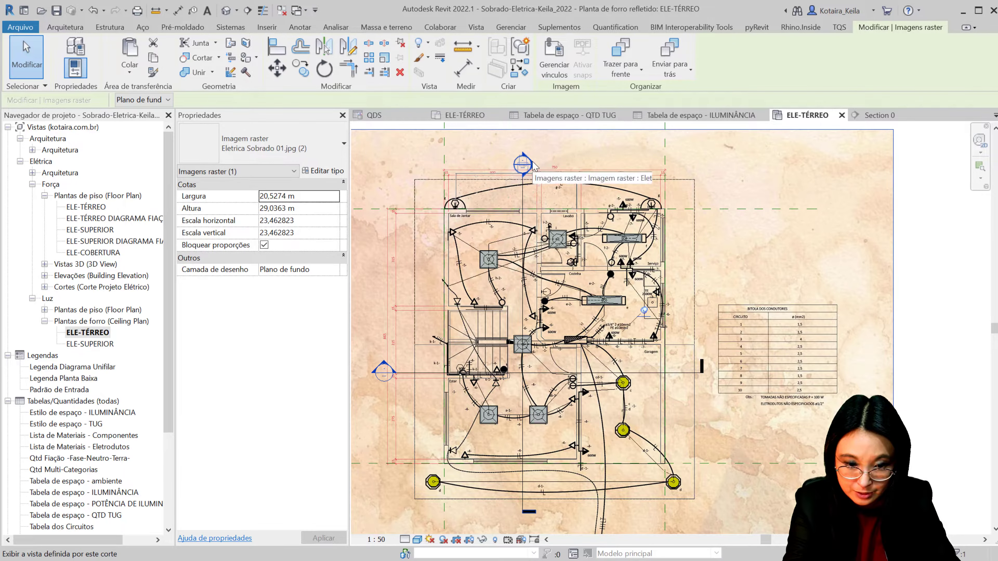
{"action": "left_click", "coordinate": [520, 199]}
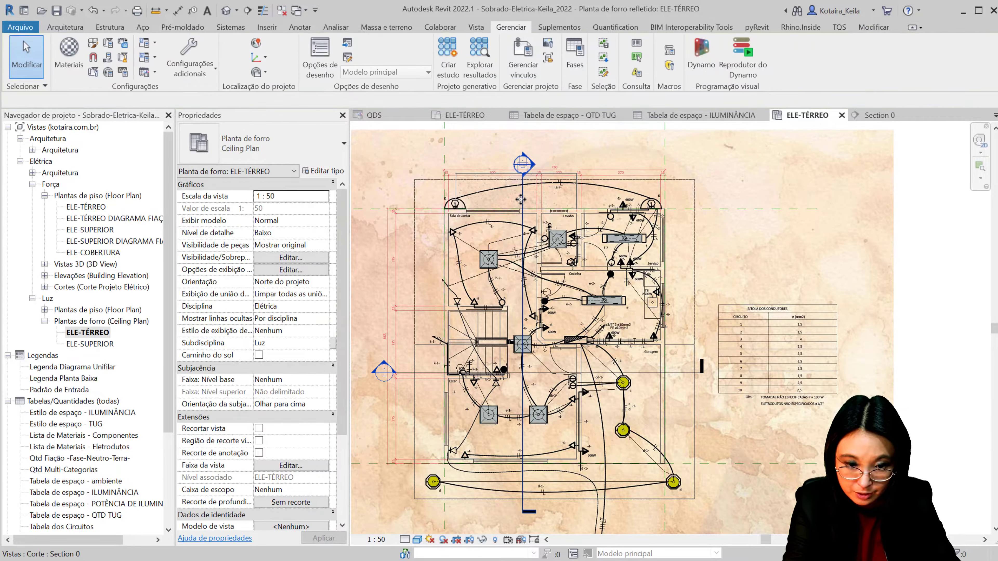
{"action": "double_click", "coordinate": [522, 164]}
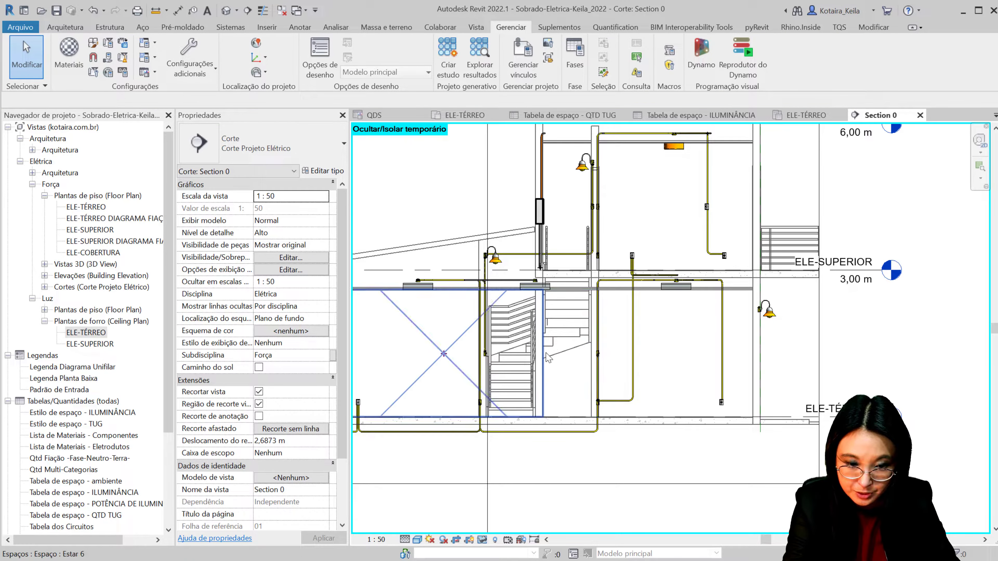
Drag the 600x600 mm parabolic luminaire above Circ. 13 to the right, over the stairs
{"action": "left_click", "coordinate": [546, 295]}
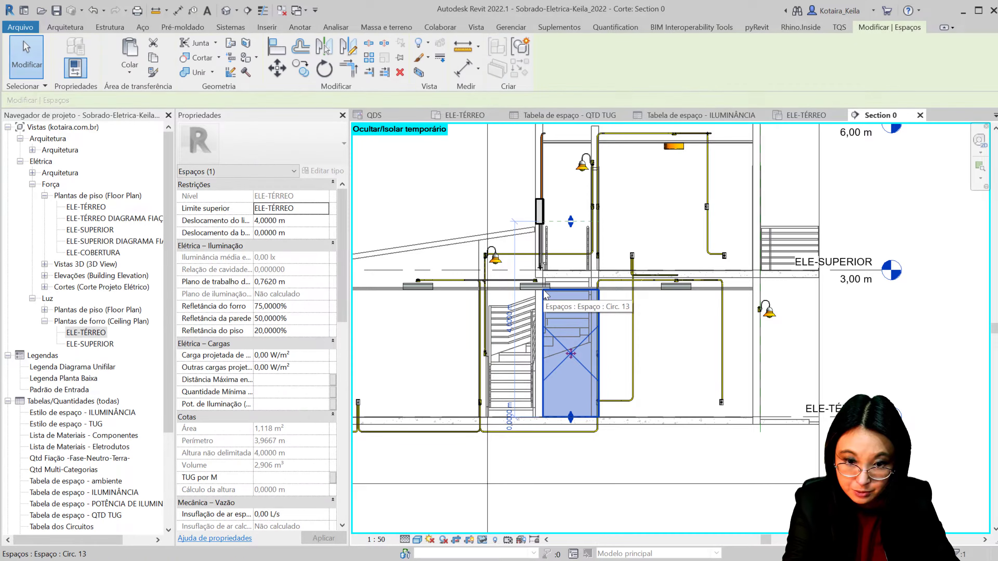
{"action": "scroll", "coordinate": [255, 354], "scroll_direction": "down", "scroll_amount": 4}
{"action": "scroll", "coordinate": [256, 353], "scroll_direction": "down", "scroll_amount": 4}
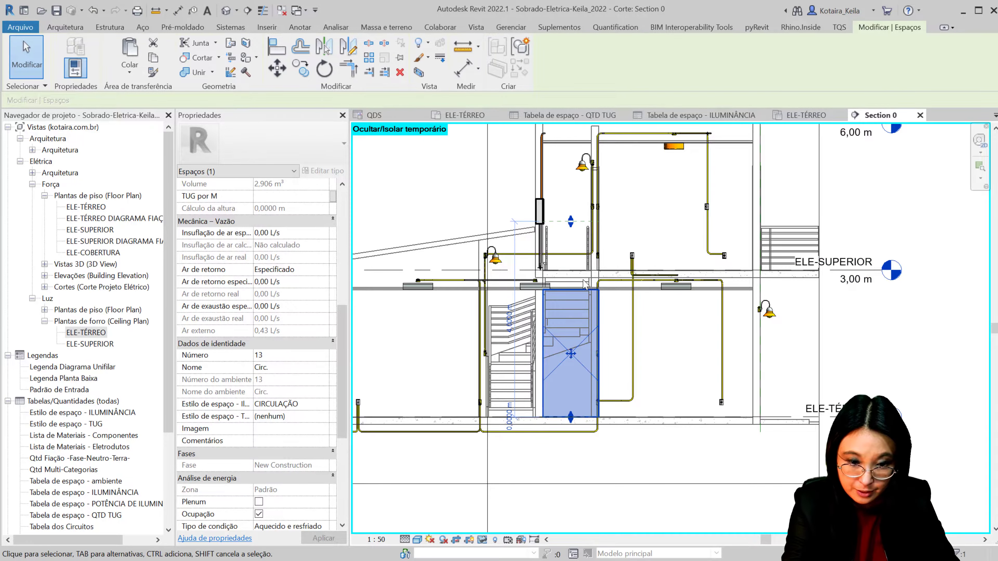
{"action": "scroll", "coordinate": [586, 281], "scroll_direction": "up", "scroll_amount": 2}
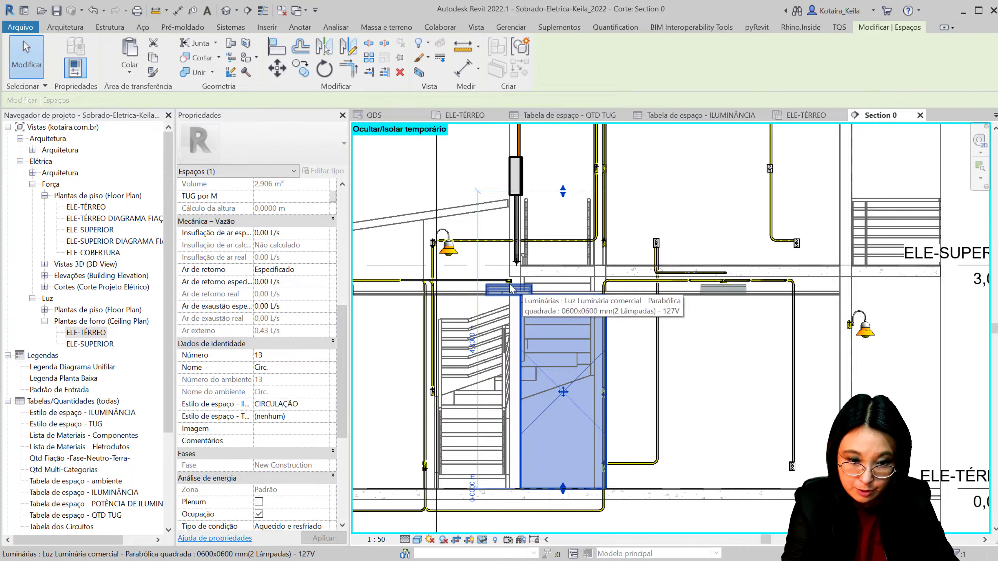
{"action": "middle_click_drag", "start_coordinate": [563, 197], "coordinate": [555, 269]}
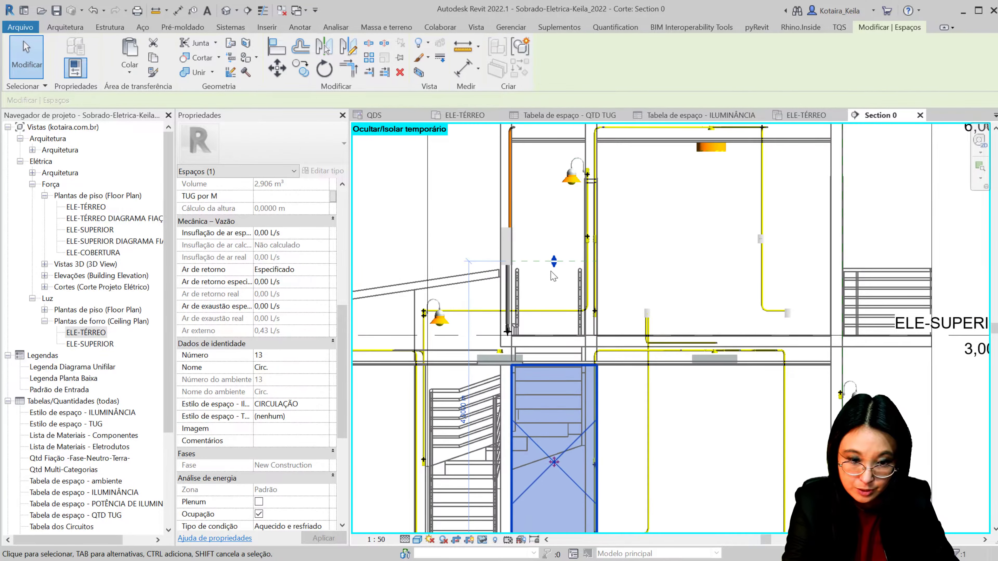
{"action": "left_click", "coordinate": [514, 360]}
{"action": "scroll", "coordinate": [514, 359], "scroll_direction": "up", "scroll_amount": 2}
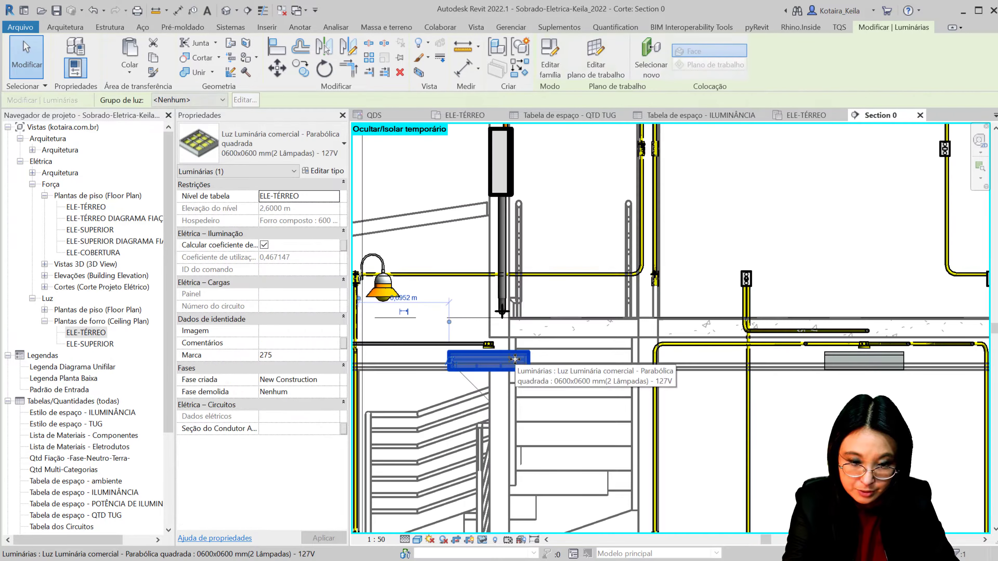
{"action": "left_click_drag", "start_coordinate": [515, 360], "coordinate": [593, 360]}
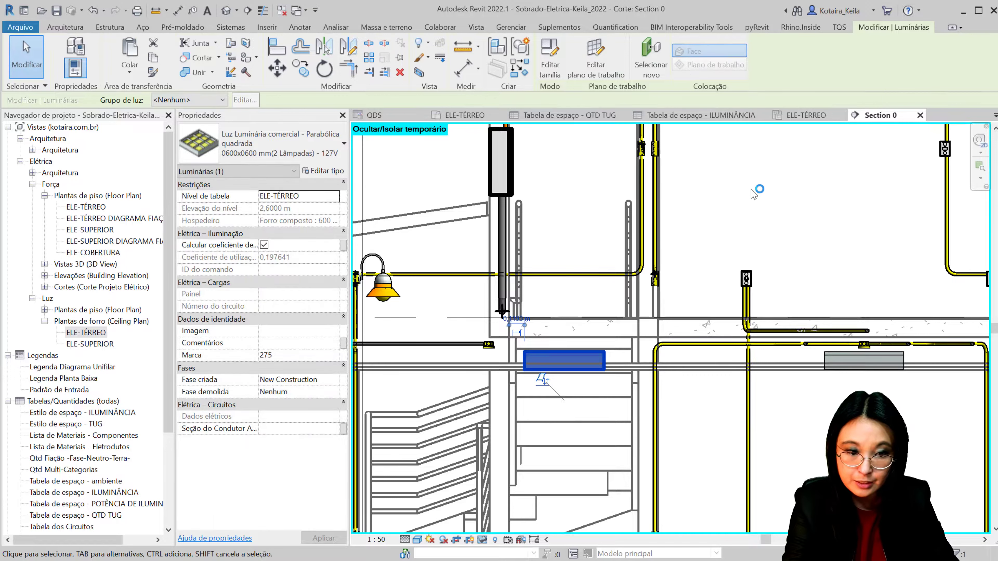
Check the Escada row (357 lx) in the ILUMINÂNCIA schedule, then return to the ELE-TÉRREO ceiling plan
{"action": "left_click", "coordinate": [739, 117]}
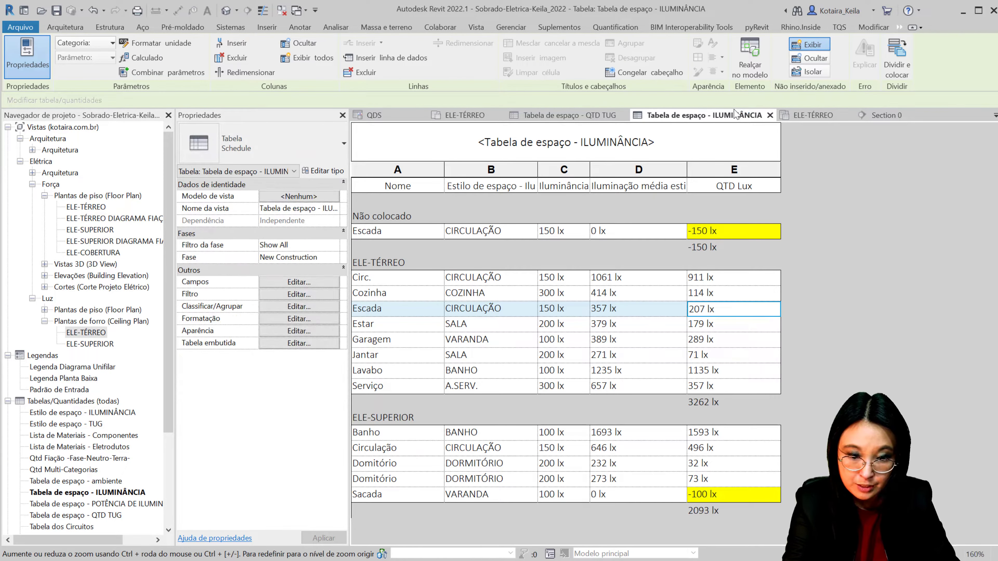
{"action": "left_click", "coordinate": [659, 234]}
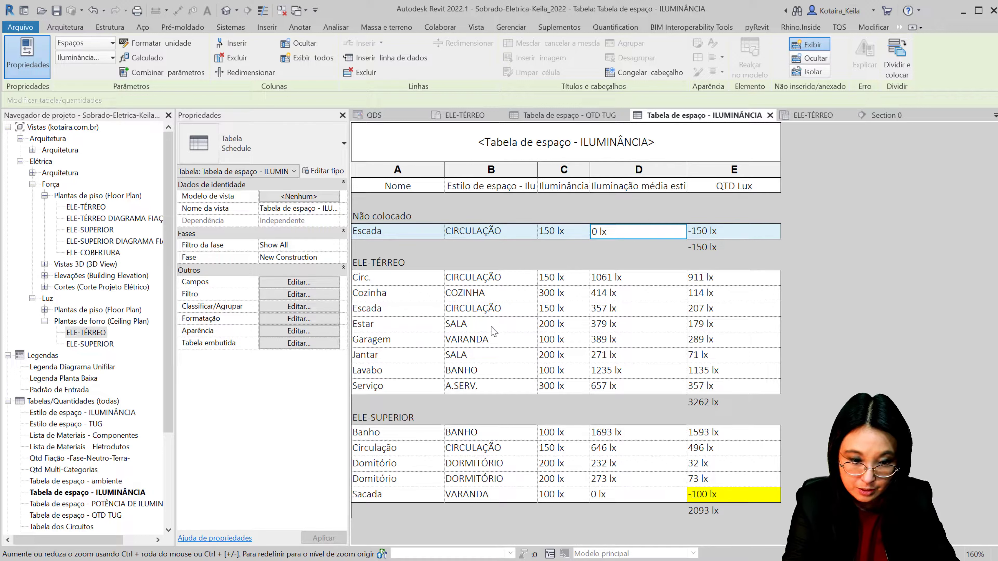
{"action": "key", "text": "Down"}
{"action": "key", "text": "Down"}
{"action": "key", "text": "Down"}
{"action": "key", "text": "Left"}
{"action": "key", "text": "Left"}
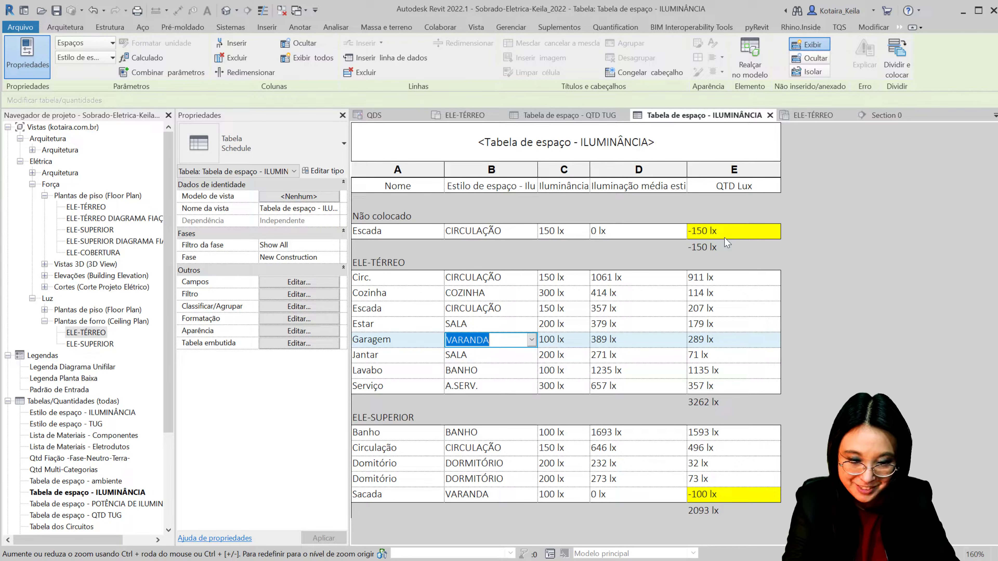
{"action": "left_click", "coordinate": [660, 235]}
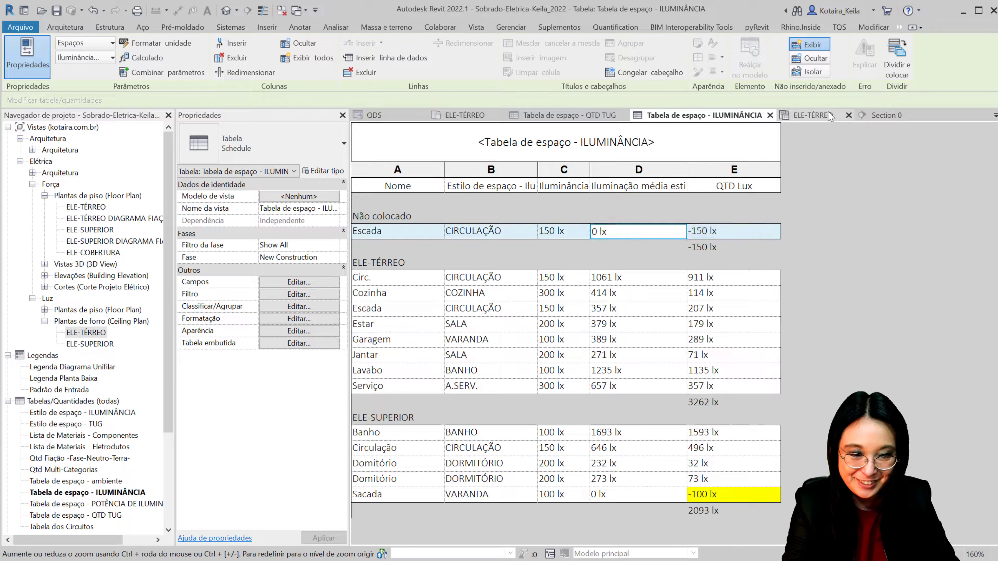
{"action": "left_click", "coordinate": [813, 115]}
Set the ground-floor Escada space's upper limit offset to 5,5 m
{"action": "scroll", "coordinate": [432, 385], "scroll_direction": "up", "scroll_amount": 3}
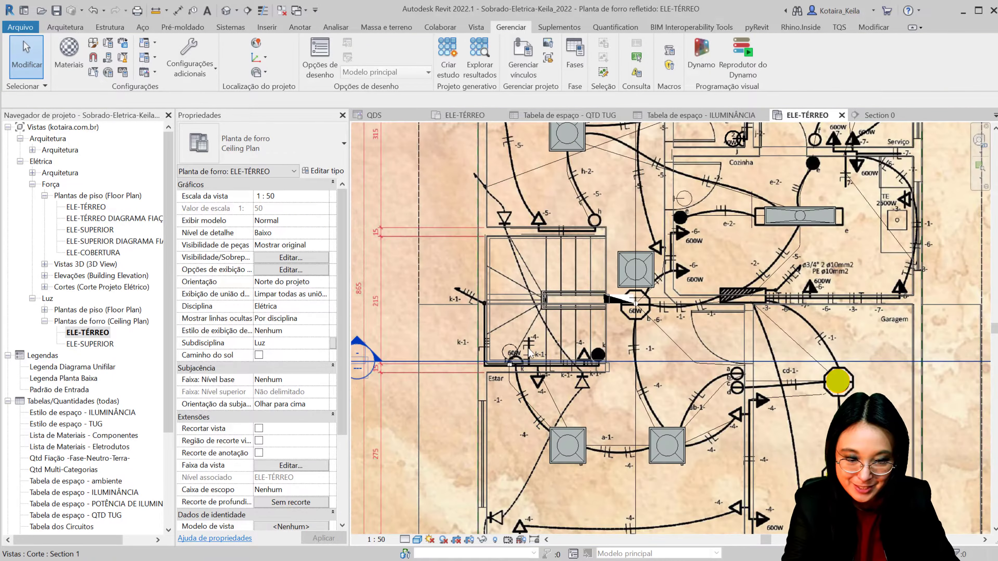
{"action": "left_click", "coordinate": [567, 313]}
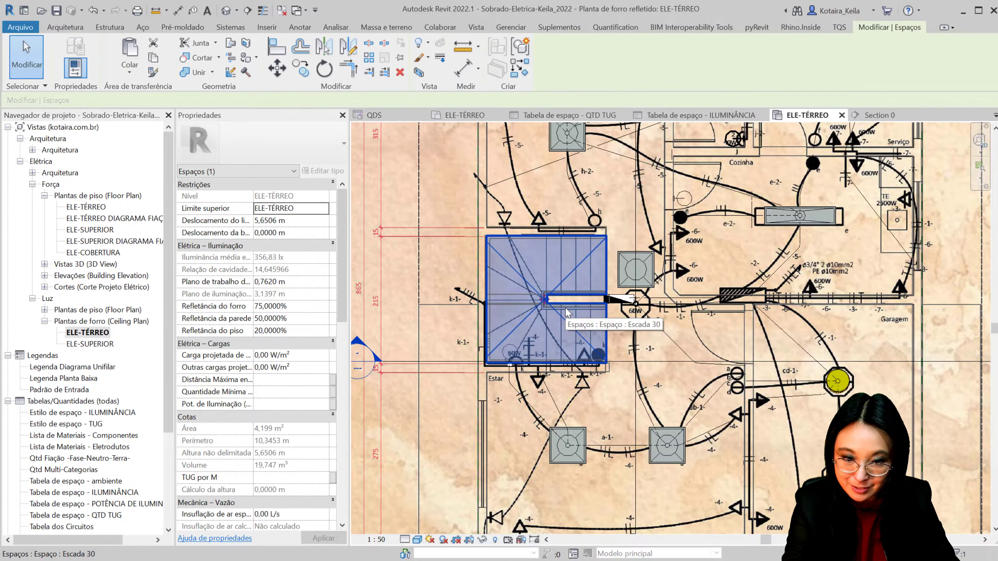
{"action": "left_click", "coordinate": [306, 221]}
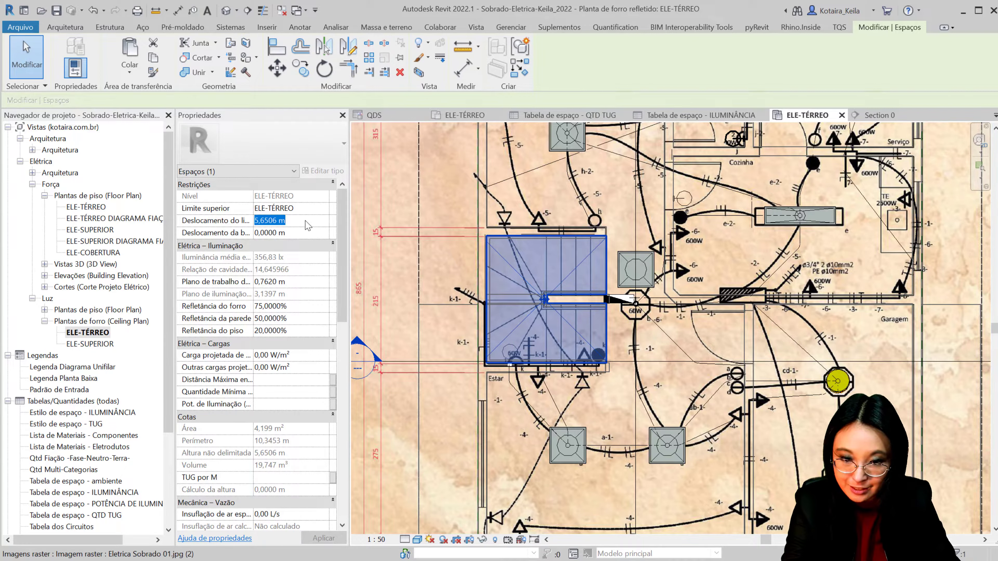
{"action": "type", "text": "5,5"}
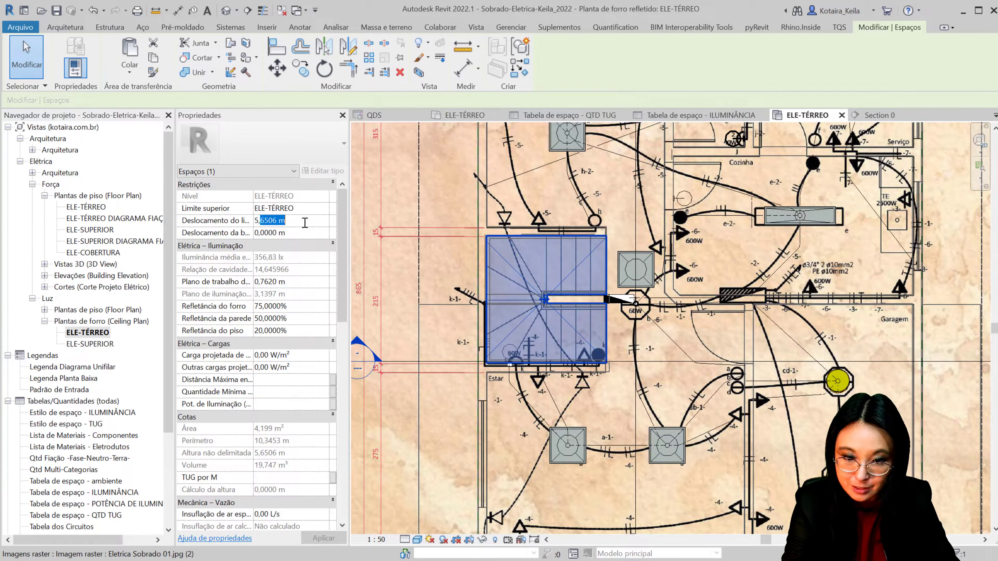
{"action": "key", "text": "Return"}
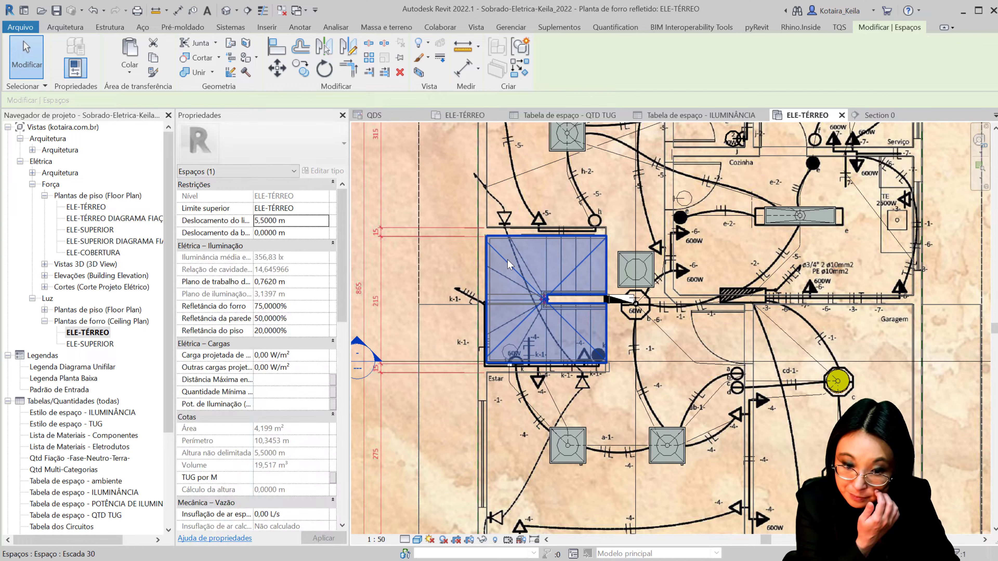
{"action": "mouse_move", "coordinate": [700, 115]}
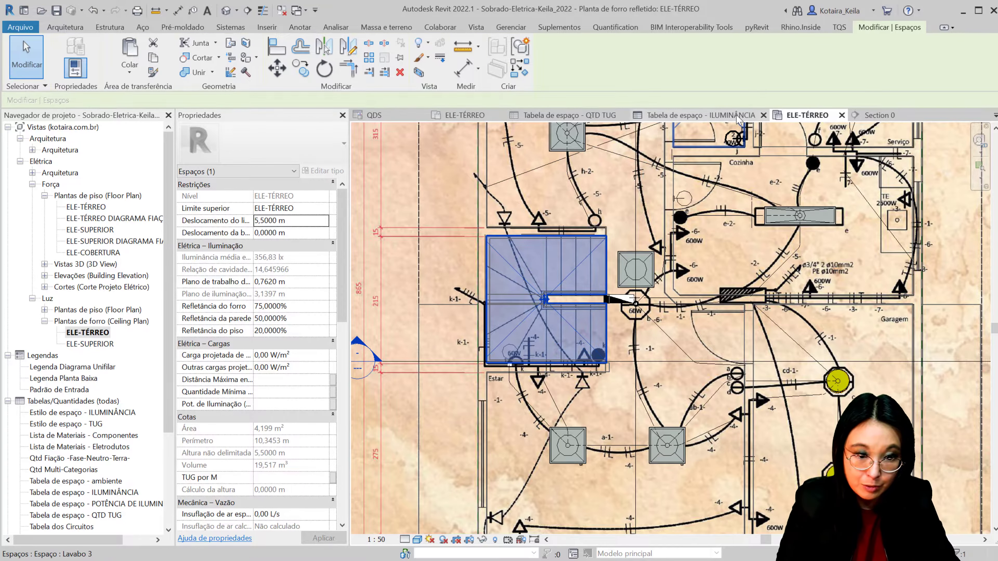
Review the Estar and Sacada rows of the illuminance schedule, then show the ELE-TÉRREO floor plan
{"action": "left_click", "coordinate": [719, 118]}
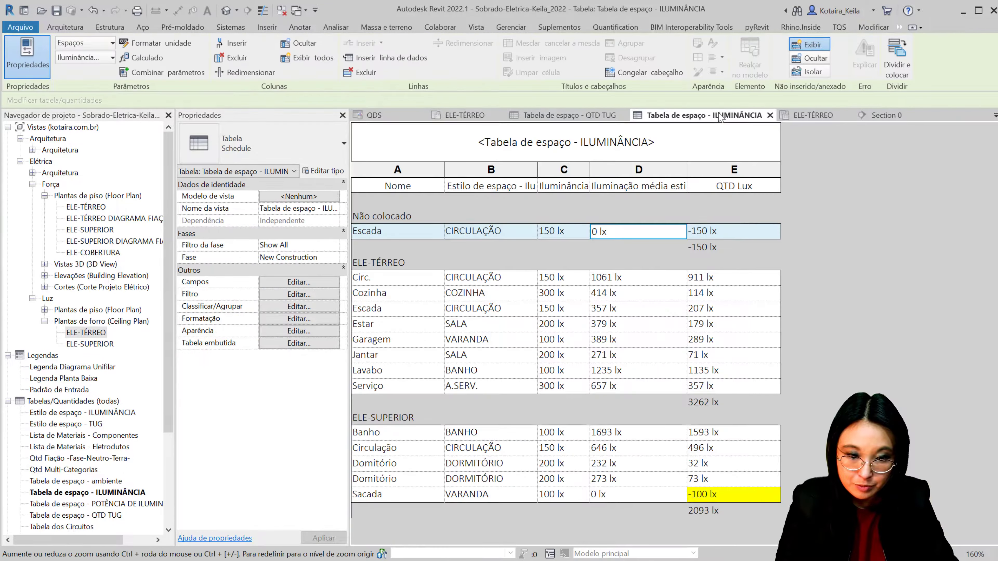
{"action": "left_click", "coordinate": [490, 329]}
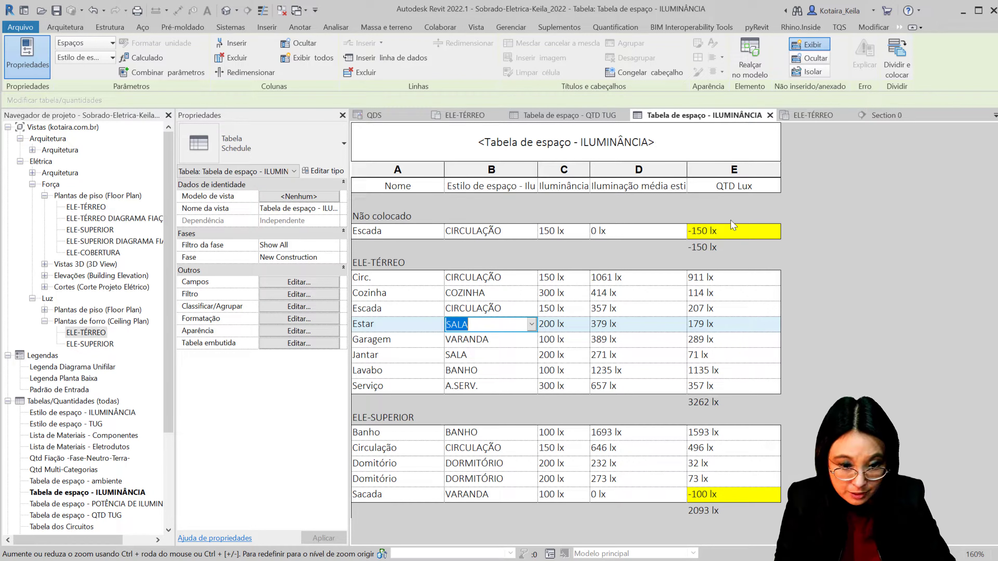
{"action": "left_click", "coordinate": [733, 324]}
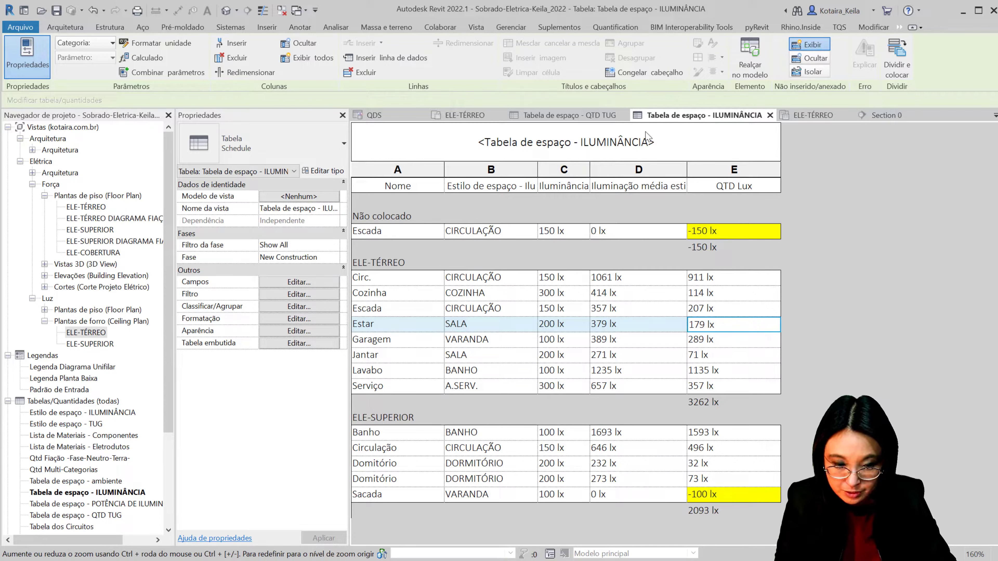
{"action": "left_click", "coordinate": [383, 494]}
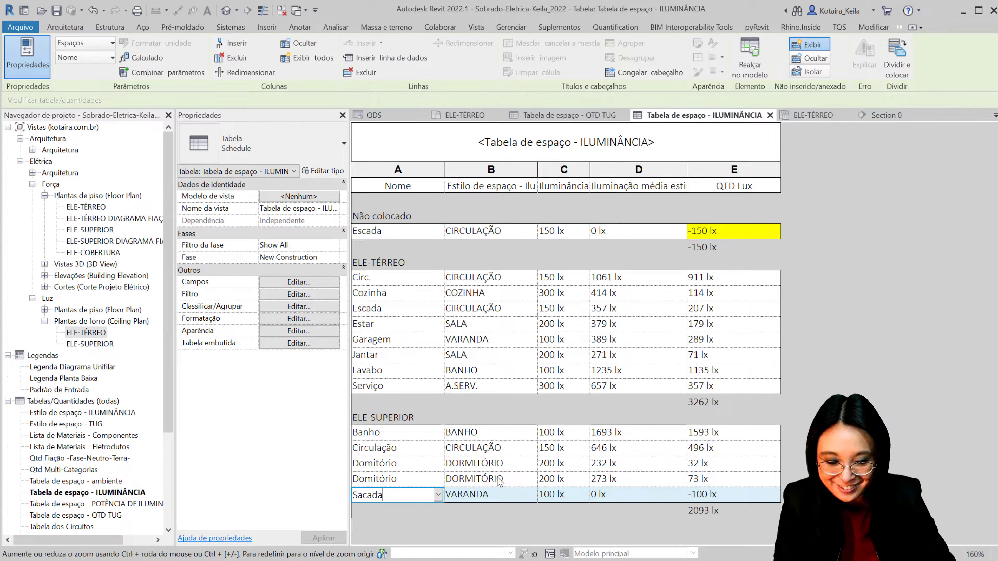
{"action": "key", "text": "Tab"}
{"action": "key", "text": "Up"}
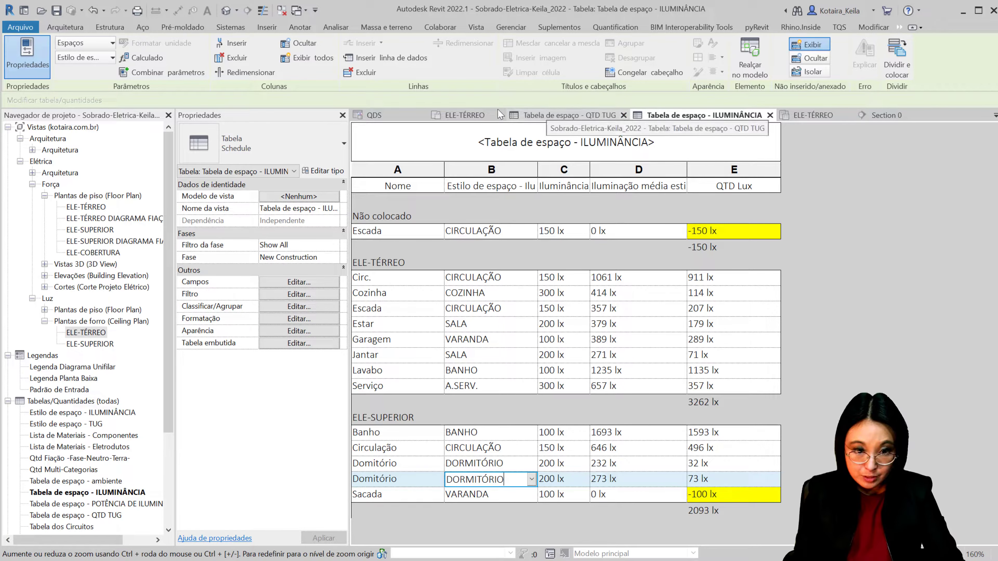
{"action": "left_click", "coordinate": [471, 112]}
Switch to the {3D} view and zoom in on the luminaires and conduit runs
{"action": "left_click", "coordinate": [552, 415]}
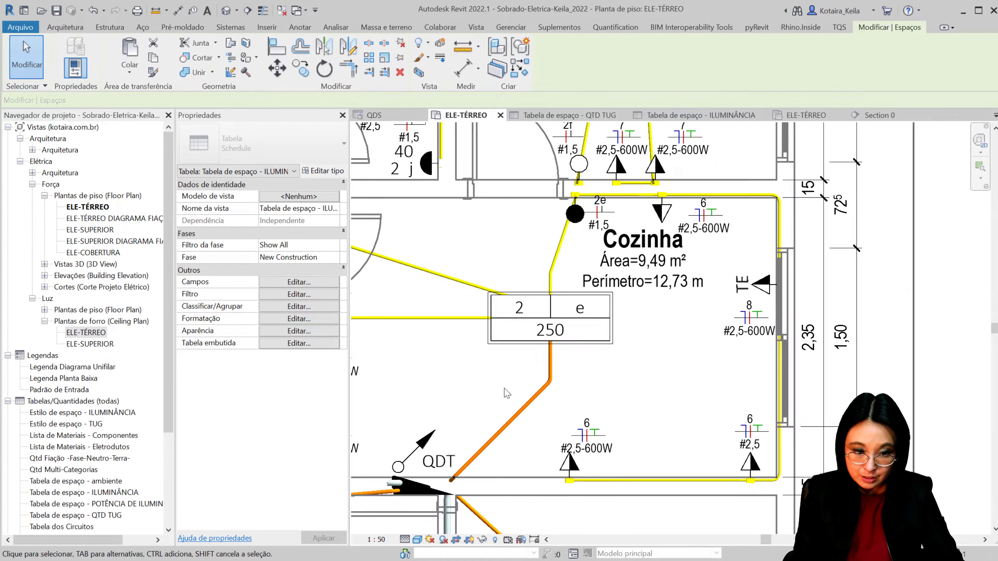
{"action": "scroll", "coordinate": [551, 416], "scroll_direction": "down", "scroll_amount": 5}
{"action": "scroll", "coordinate": [552, 416], "scroll_direction": "up", "scroll_amount": 2}
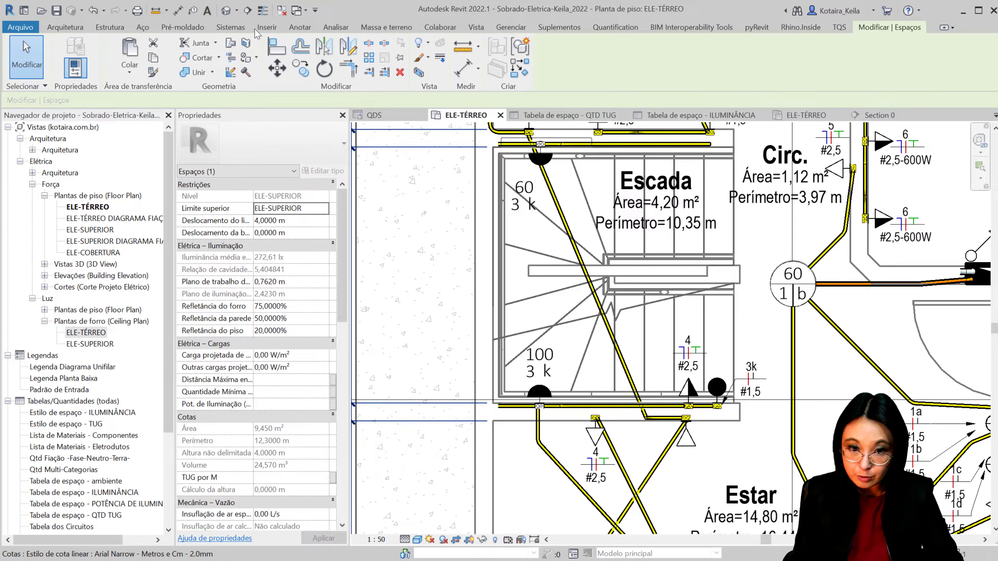
{"action": "left_click", "coordinate": [227, 11]}
{"action": "scroll", "coordinate": [594, 447], "scroll_direction": "up", "scroll_amount": 2}
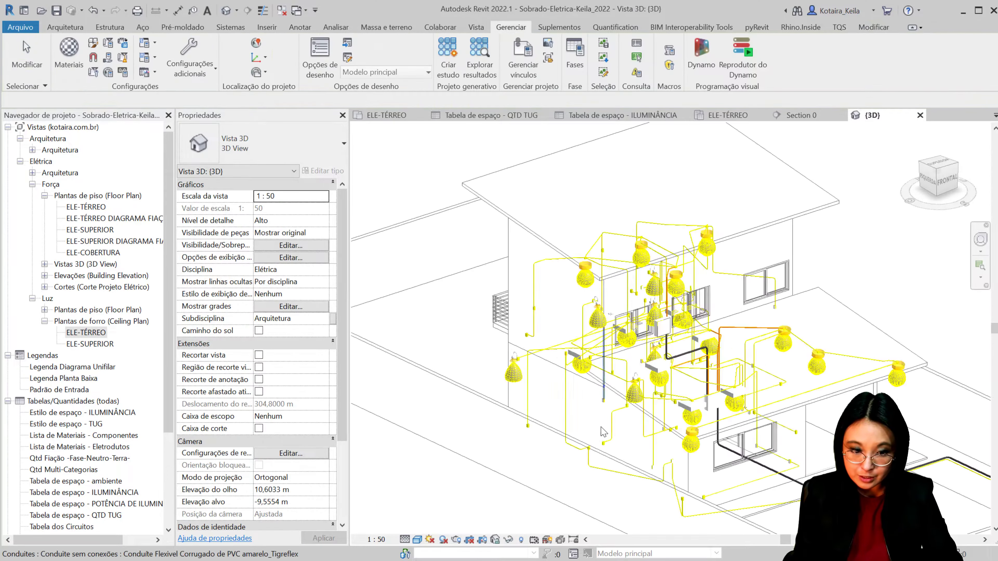
{"action": "scroll", "coordinate": [594, 447], "scroll_direction": "up", "scroll_amount": 3}
{"action": "scroll", "coordinate": [487, 478], "scroll_direction": "up", "scroll_amount": 3}
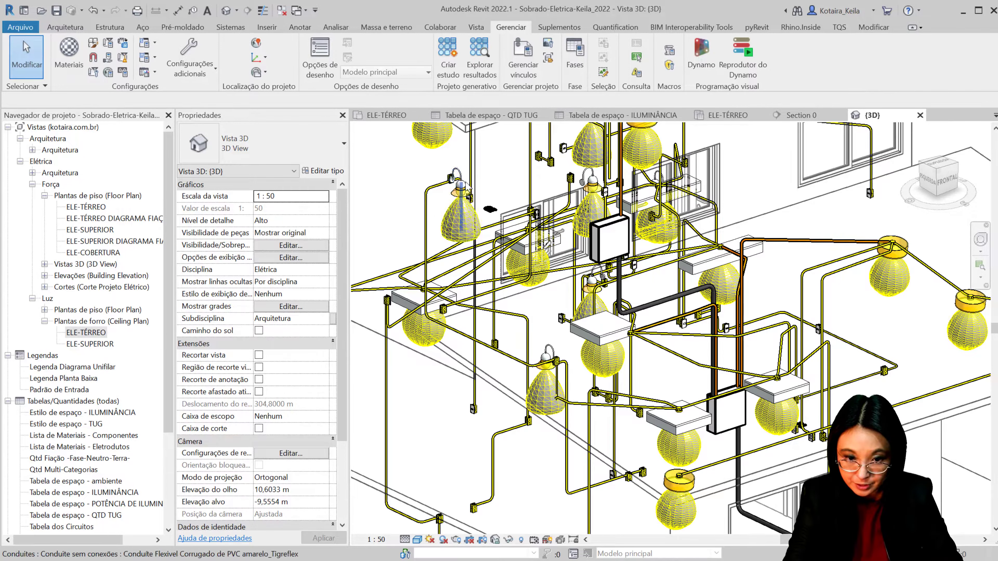
Set the Arandela 100W - 127V type's initial intensity efficacy to 100 lm/W
{"action": "left_click", "coordinate": [470, 197]}
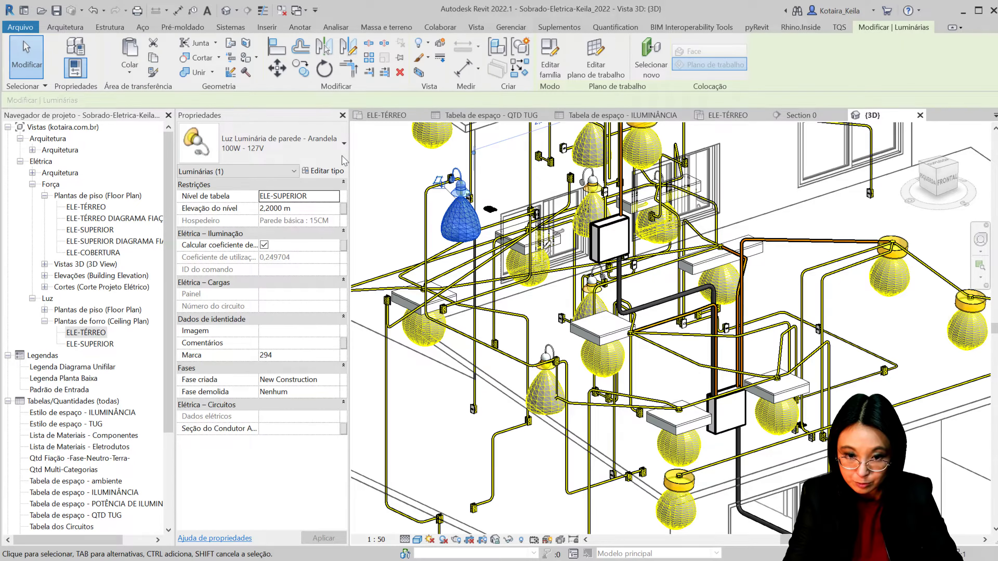
{"action": "left_click", "coordinate": [330, 173]}
{"action": "scroll", "coordinate": [240, 373], "scroll_direction": "down", "scroll_amount": 4}
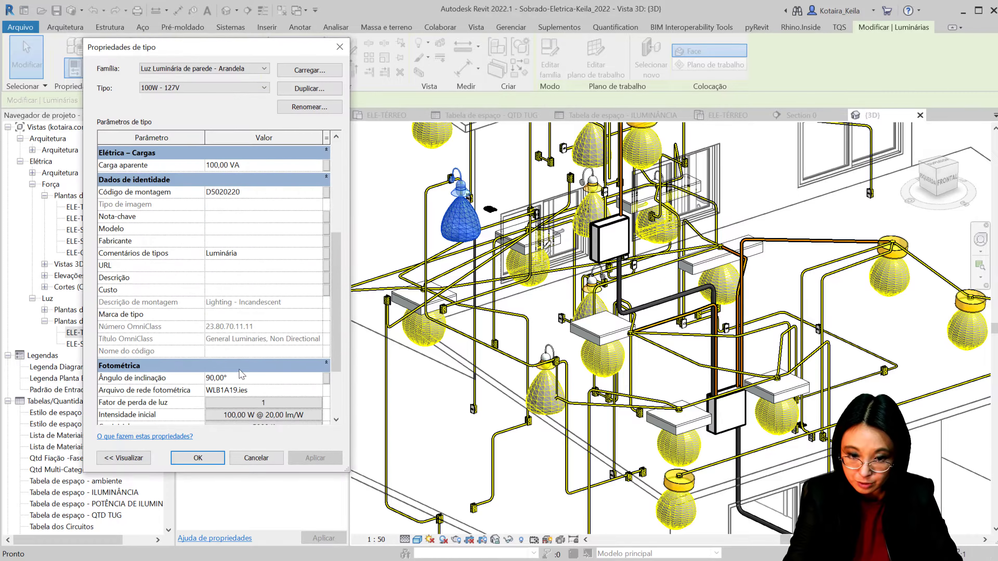
{"action": "scroll", "coordinate": [295, 412], "scroll_direction": "down", "scroll_amount": 2}
{"action": "left_click", "coordinate": [293, 355]}
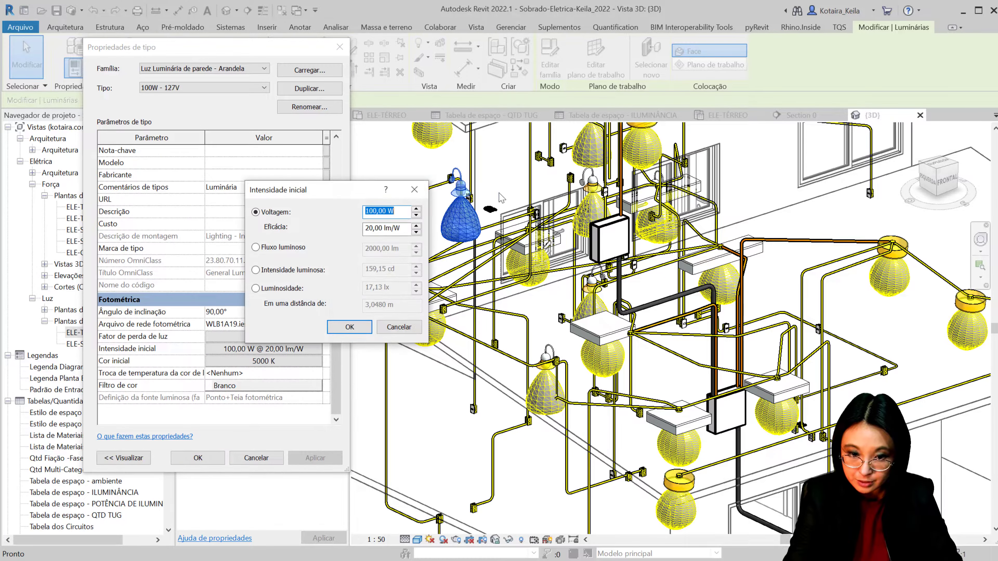
{"action": "left_click", "coordinate": [387, 228]}
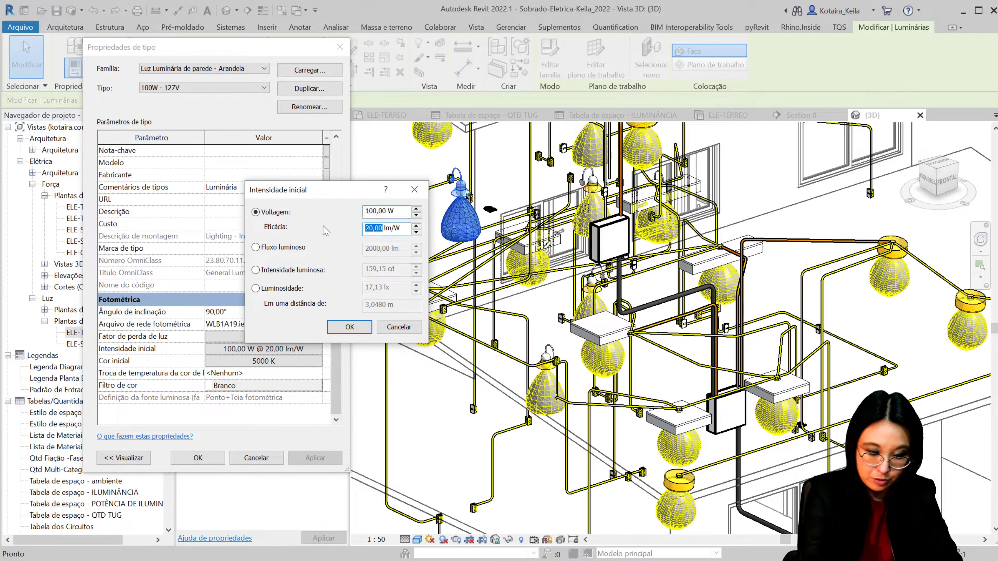
{"action": "type", "text": "100"}
{"action": "left_click", "coordinate": [358, 326]}
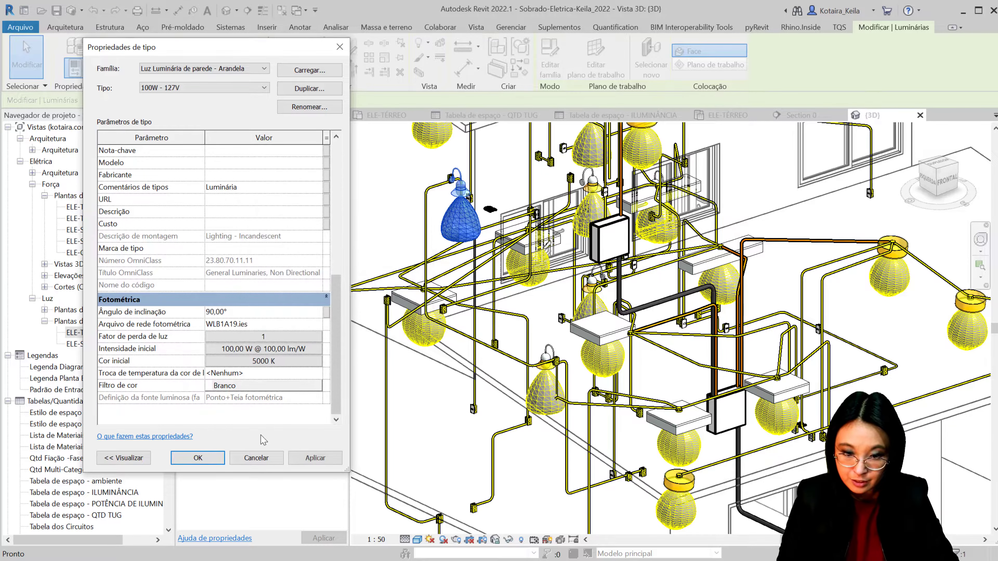
{"action": "left_click", "coordinate": [197, 457]}
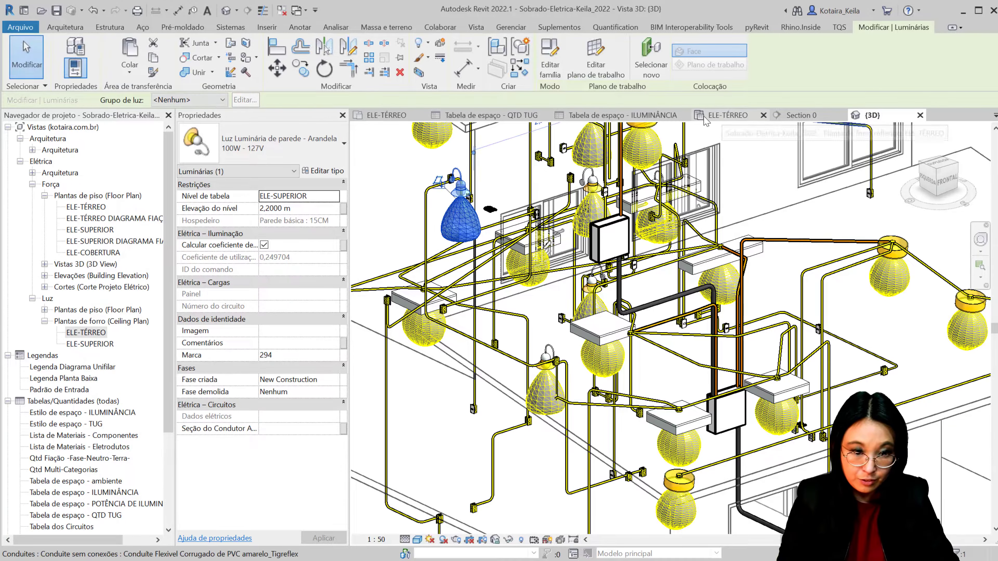
{"action": "left_click", "coordinate": [654, 116]}
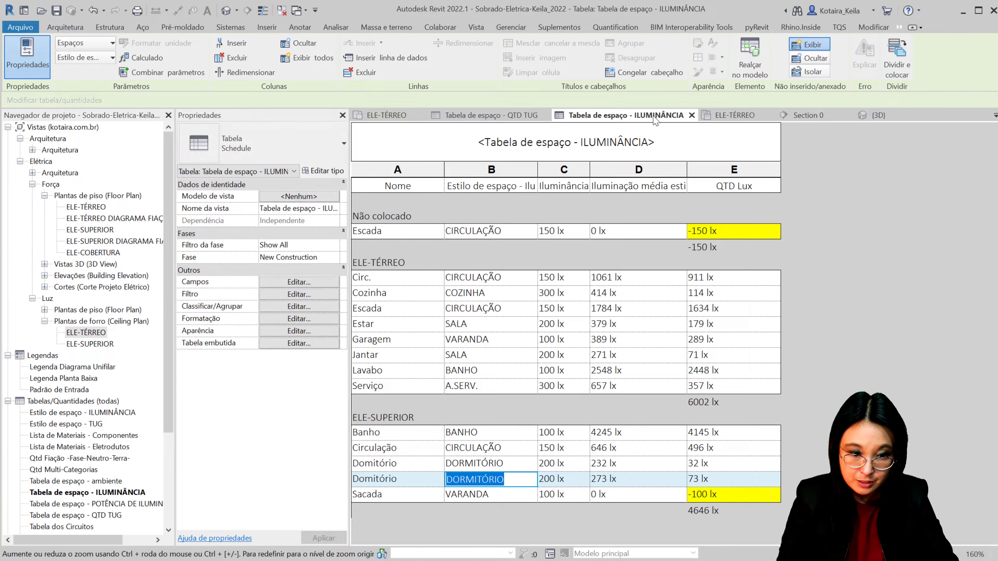
Inspect the Escada row's -150 lx value, then open the Estilo de espaço - TUG key schedule
{"action": "left_click", "coordinate": [503, 232]}
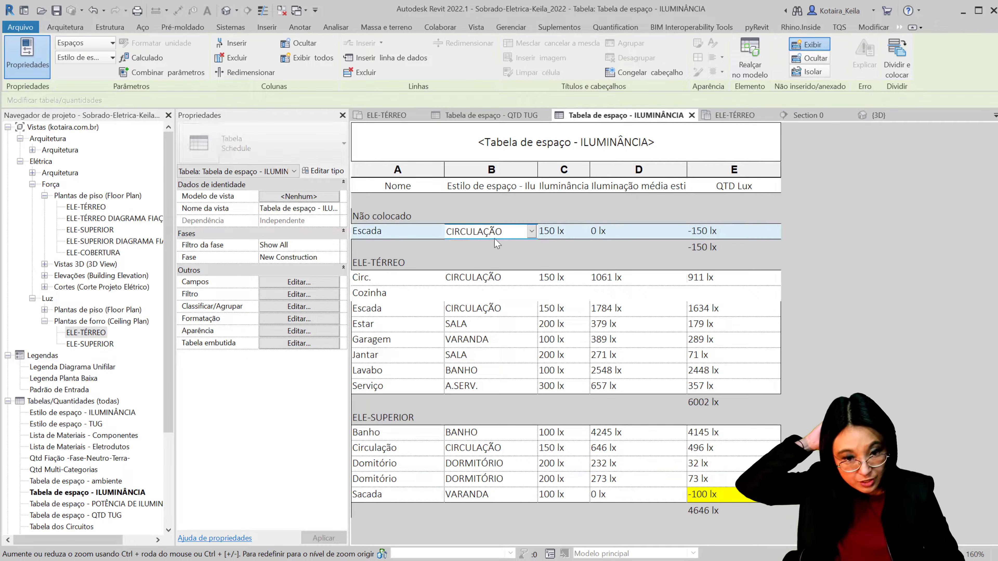
{"action": "left_click", "coordinate": [707, 233]}
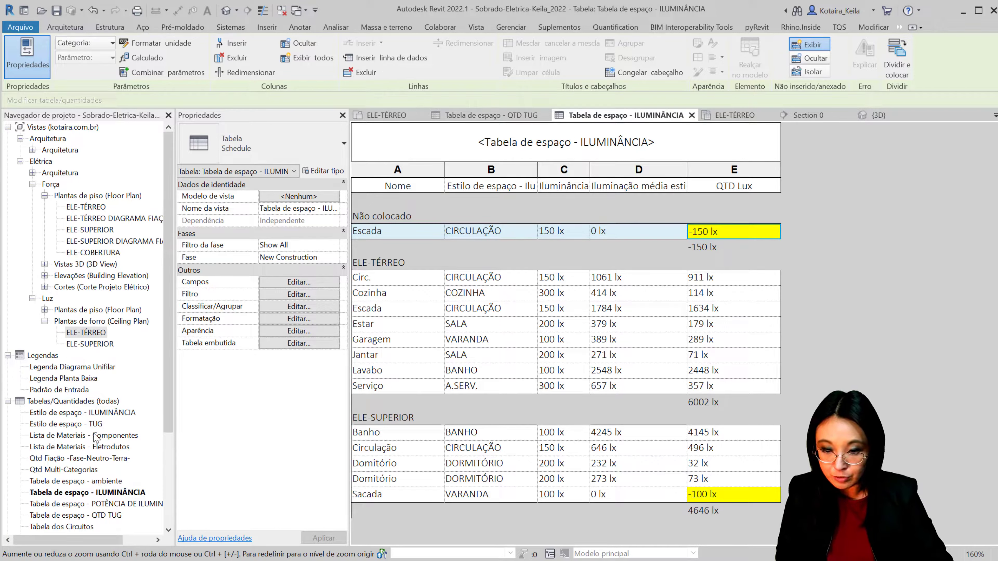
{"action": "left_click", "coordinate": [90, 425]}
{"action": "double_click", "coordinate": [90, 427]}
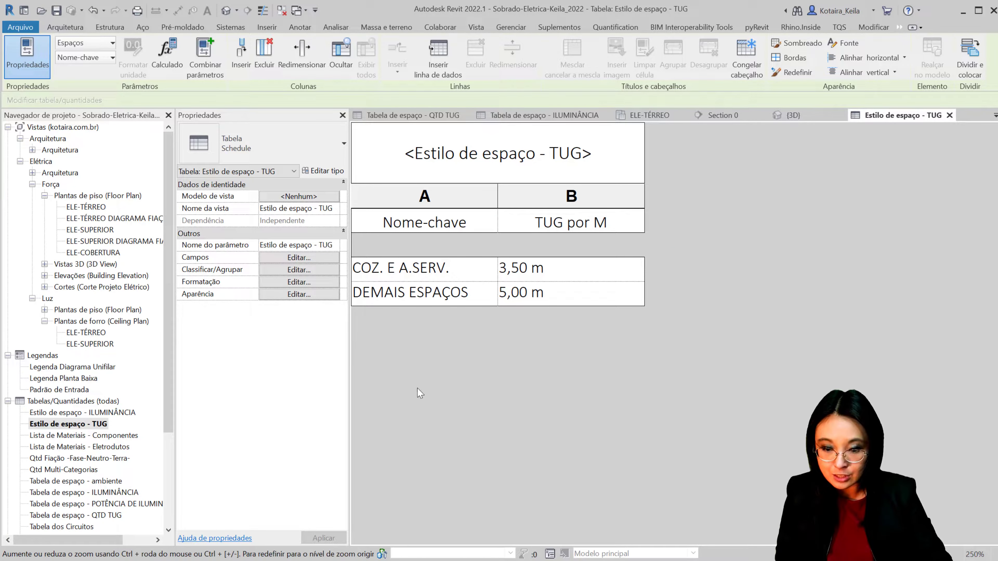
{"action": "left_click", "coordinate": [106, 517]}
{"action": "key", "text": "Escape"}
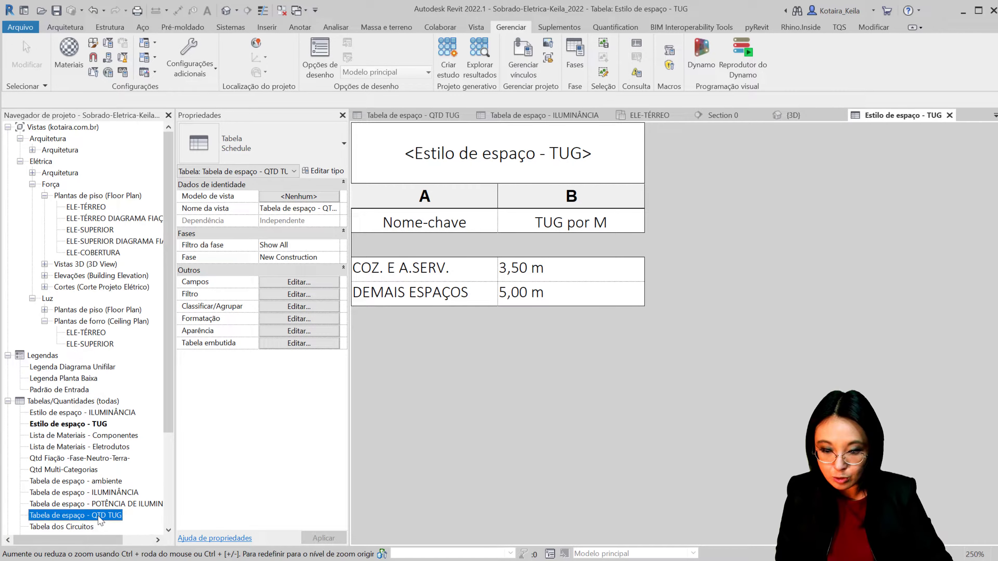
In the QTD TUG schedule, give Cozinha and Serviço the COZ. E A.SERV. style
{"action": "double_click", "coordinate": [100, 518]}
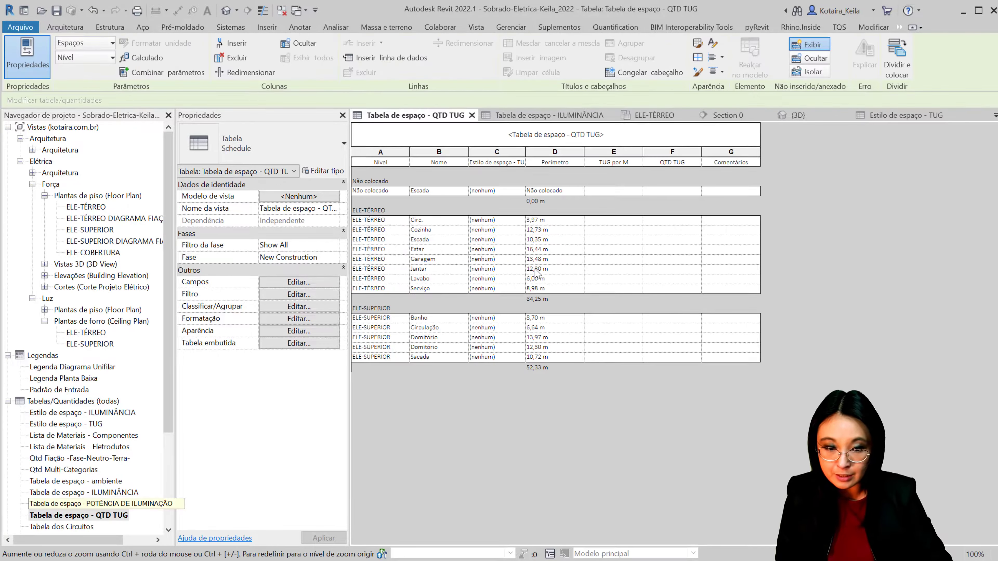
{"action": "scroll", "coordinate": [525, 279], "scroll_direction": "up", "scroll_amount": 3, "text": "ctrl"}
{"action": "scroll", "coordinate": [530, 280], "scroll_direction": "up", "scroll_amount": 1, "text": "ctrl"}
{"action": "left_click", "coordinate": [530, 279]}
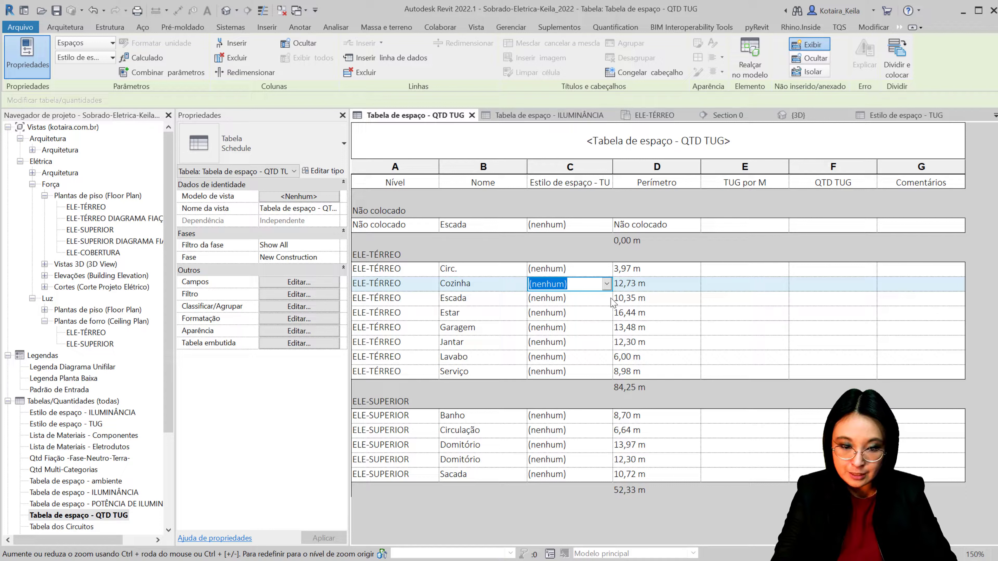
{"action": "left_click", "coordinate": [606, 283]}
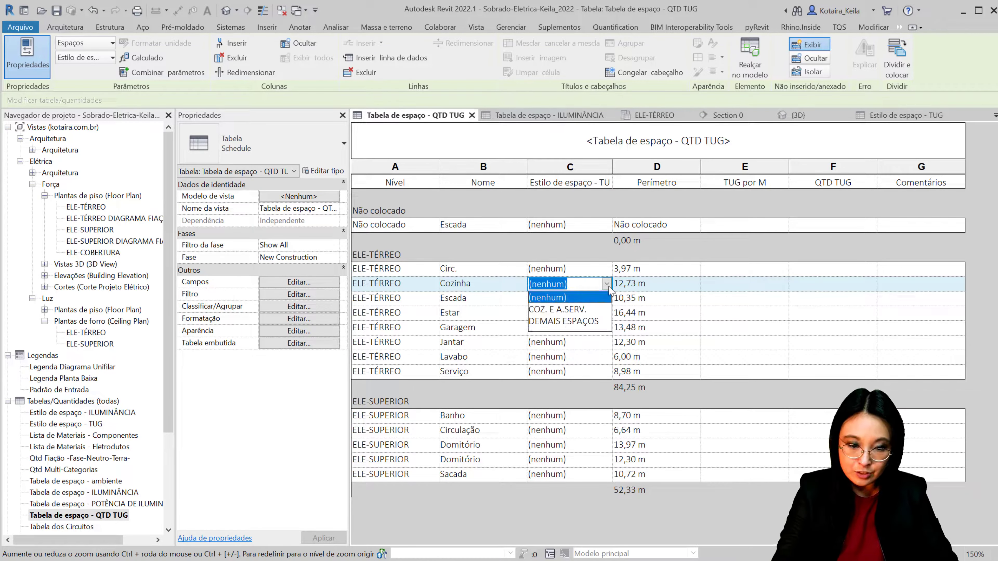
{"action": "left_click", "coordinate": [569, 310]}
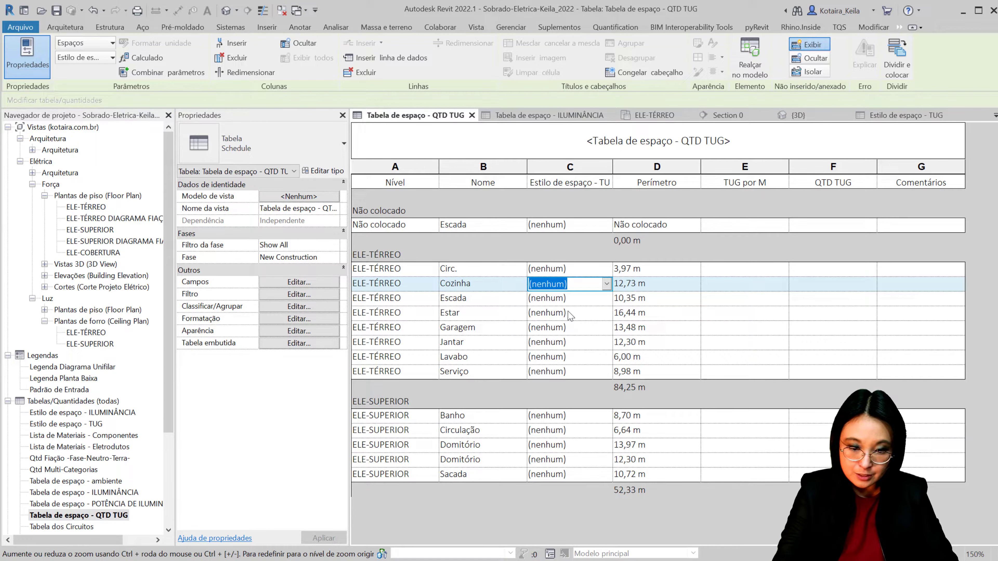
{"action": "left_click", "coordinate": [586, 360]}
{"action": "left_click", "coordinate": [600, 376]}
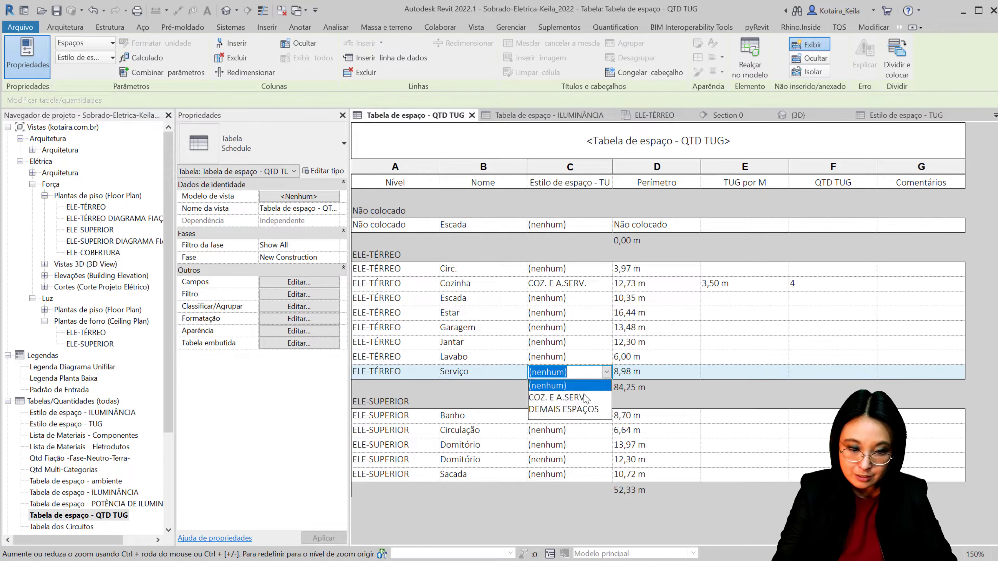
{"action": "left_click", "coordinate": [582, 398]}
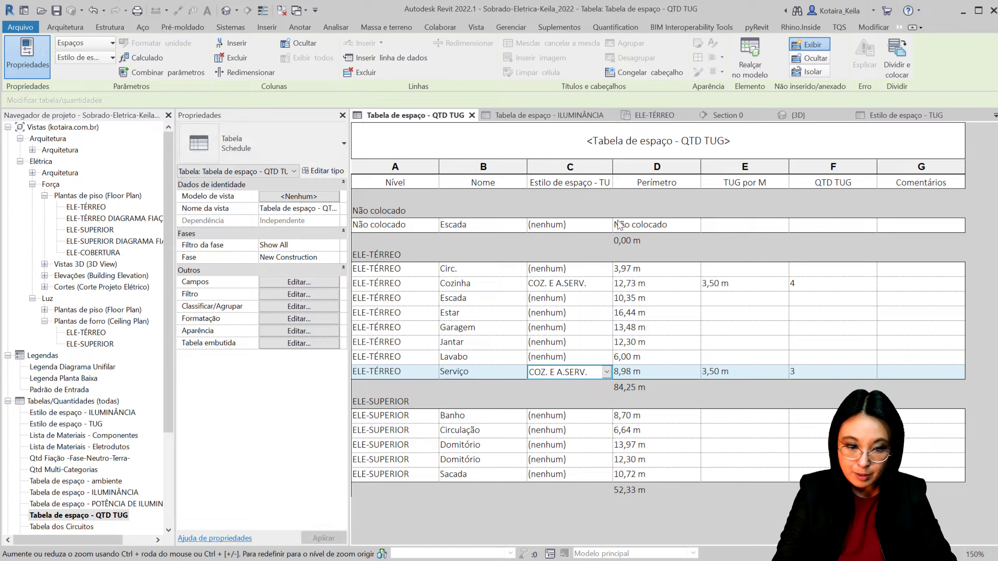
Assign DEMAIS ESPAÇOS to both Escadas, Circ., Garagem, Estar, Jantar and Lavabo
{"action": "left_click", "coordinate": [607, 226]}
{"action": "left_click", "coordinate": [607, 225]}
{"action": "left_click", "coordinate": [586, 263]}
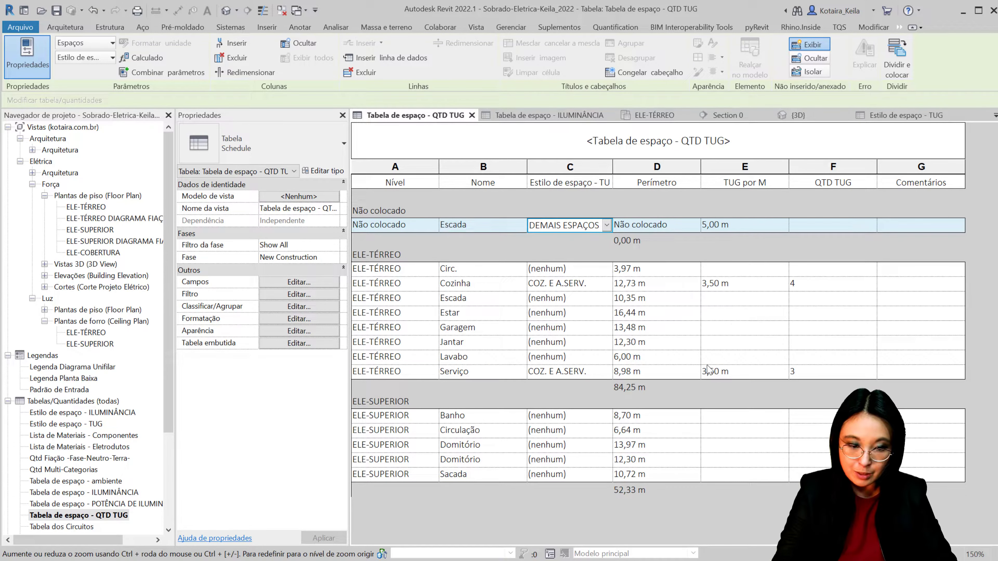
{"action": "left_click", "coordinate": [581, 268]}
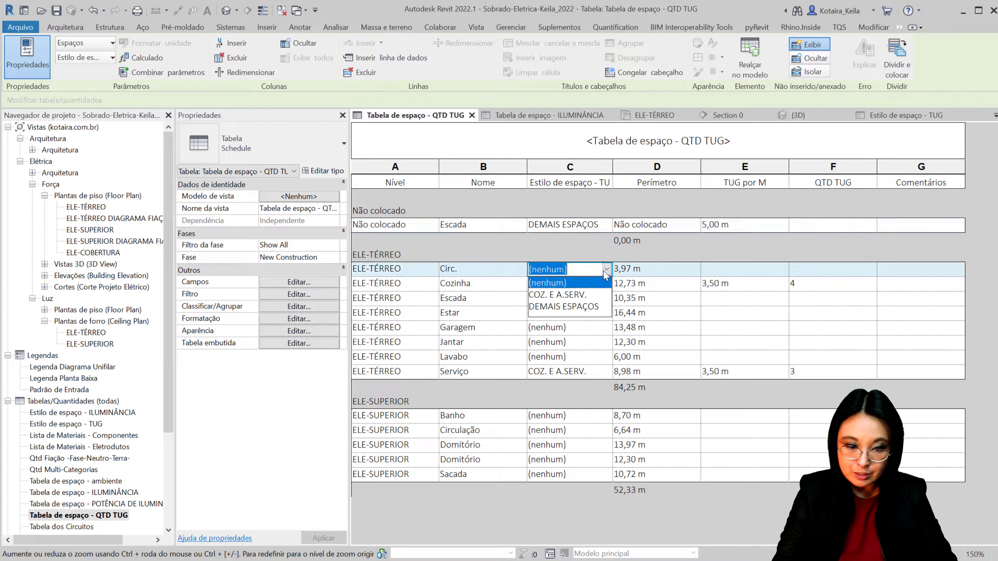
{"action": "left_click", "coordinate": [577, 308]}
{"action": "left_click", "coordinate": [606, 298]}
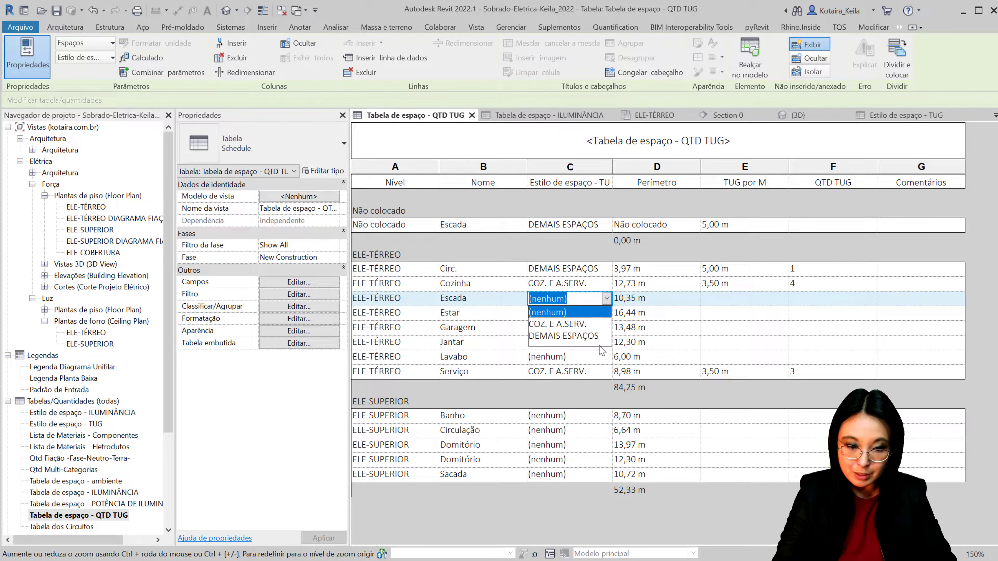
{"action": "left_click", "coordinate": [591, 336]}
{"action": "left_click", "coordinate": [609, 327]}
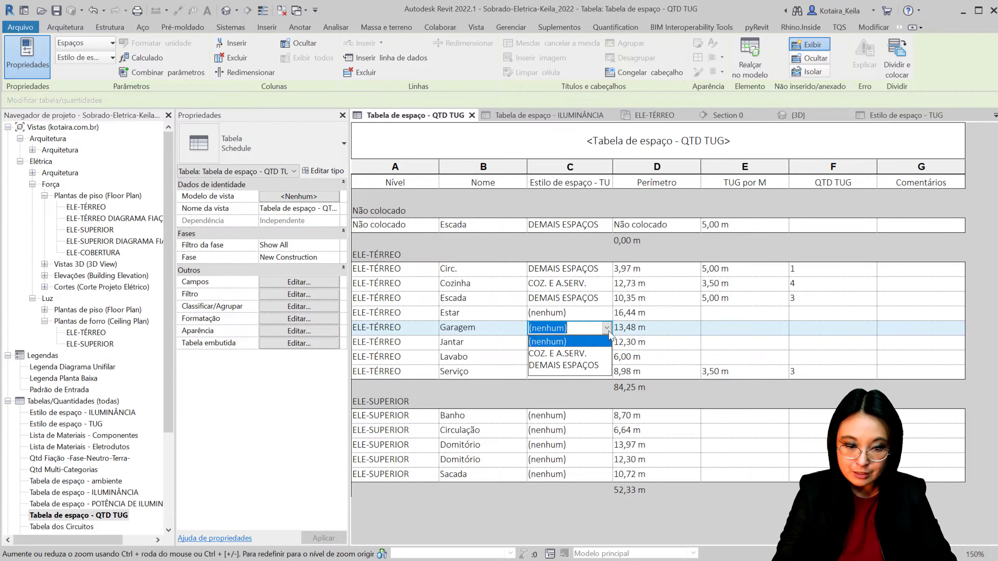
{"action": "left_click", "coordinate": [587, 372]}
{"action": "left_click", "coordinate": [607, 313]}
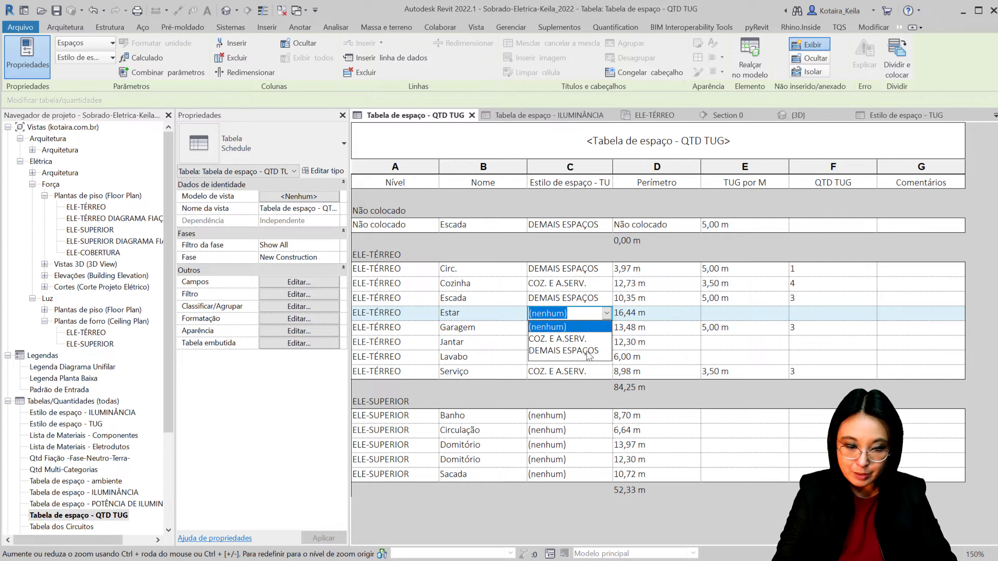
{"action": "left_click", "coordinate": [588, 351]}
{"action": "left_click", "coordinate": [607, 342]}
{"action": "left_click", "coordinate": [585, 380]}
{"action": "left_click", "coordinate": [607, 357]}
{"action": "left_click", "coordinate": [586, 393]}
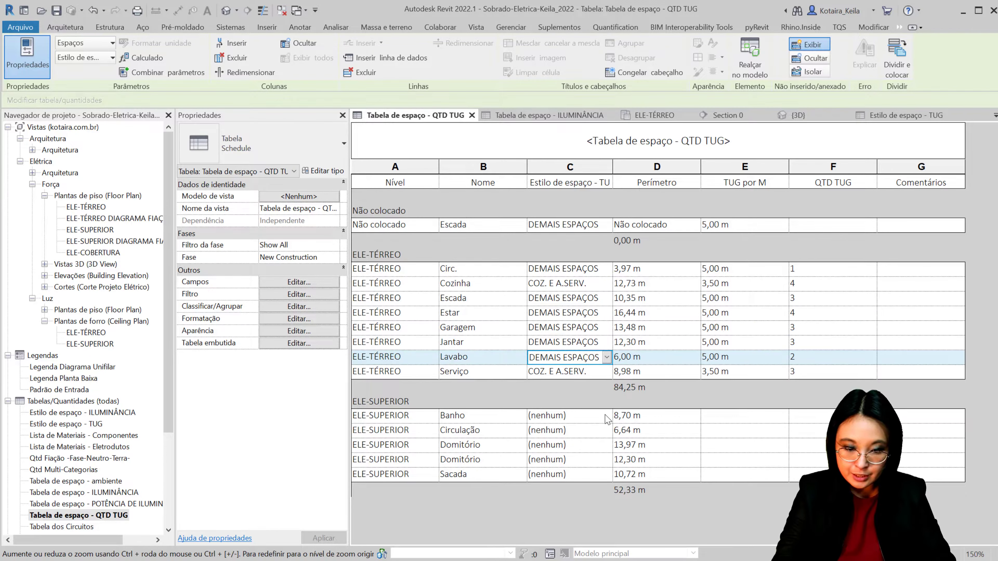
Assign DEMAIS ESPAÇOS to Banho, Circulação, both Domitórios and Sacada
{"action": "left_click", "coordinate": [606, 416]}
{"action": "left_click", "coordinate": [606, 416]}
{"action": "left_click", "coordinate": [581, 453]}
{"action": "left_click", "coordinate": [589, 430]}
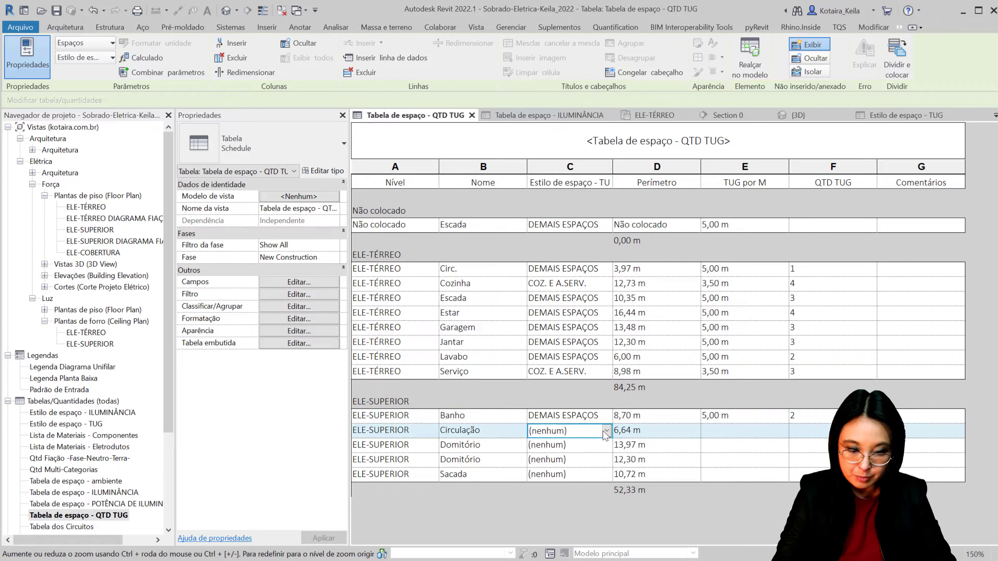
{"action": "left_click", "coordinate": [581, 467]}
{"action": "left_click", "coordinate": [589, 445]}
{"action": "left_click", "coordinate": [606, 444]}
{"action": "left_click", "coordinate": [595, 483]}
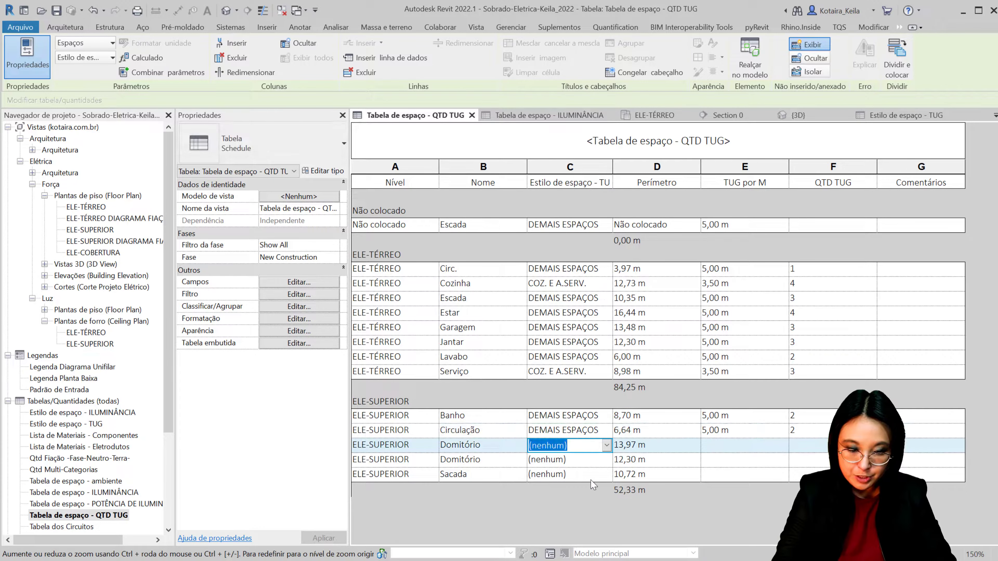
{"action": "left_click", "coordinate": [607, 460]}
{"action": "left_click", "coordinate": [603, 496]}
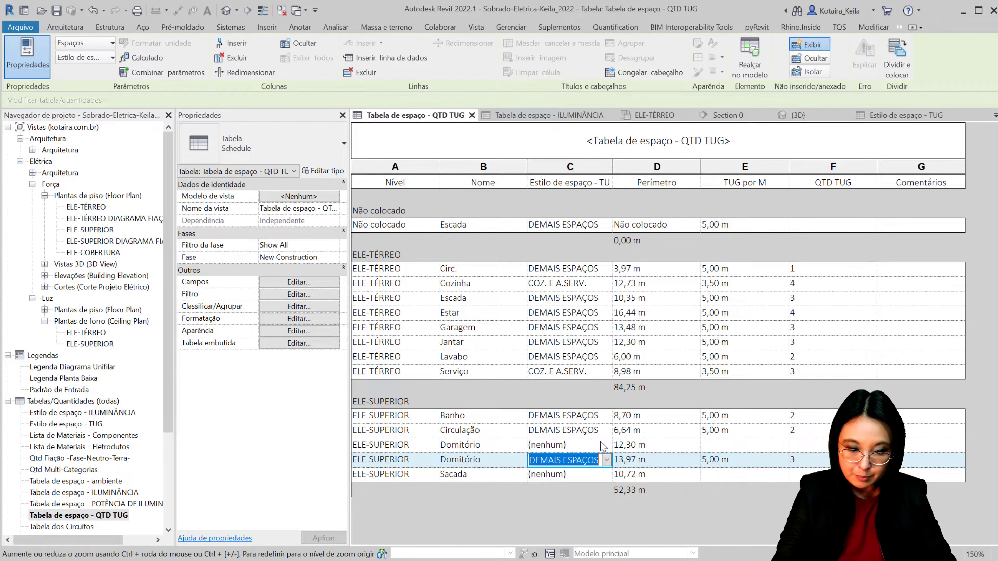
{"action": "left_click", "coordinate": [590, 445]}
{"action": "left_click", "coordinate": [595, 483]}
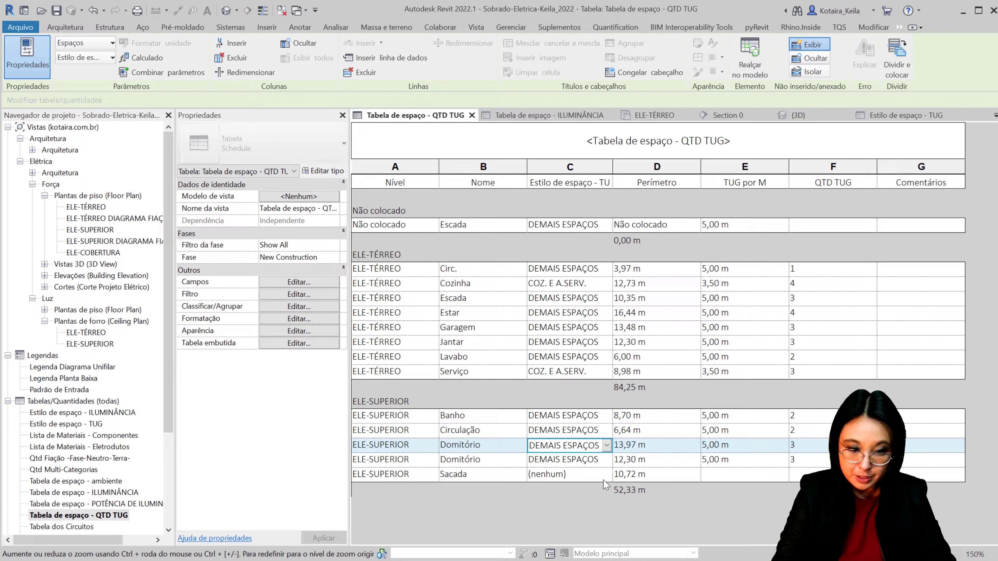
{"action": "left_click", "coordinate": [606, 474]}
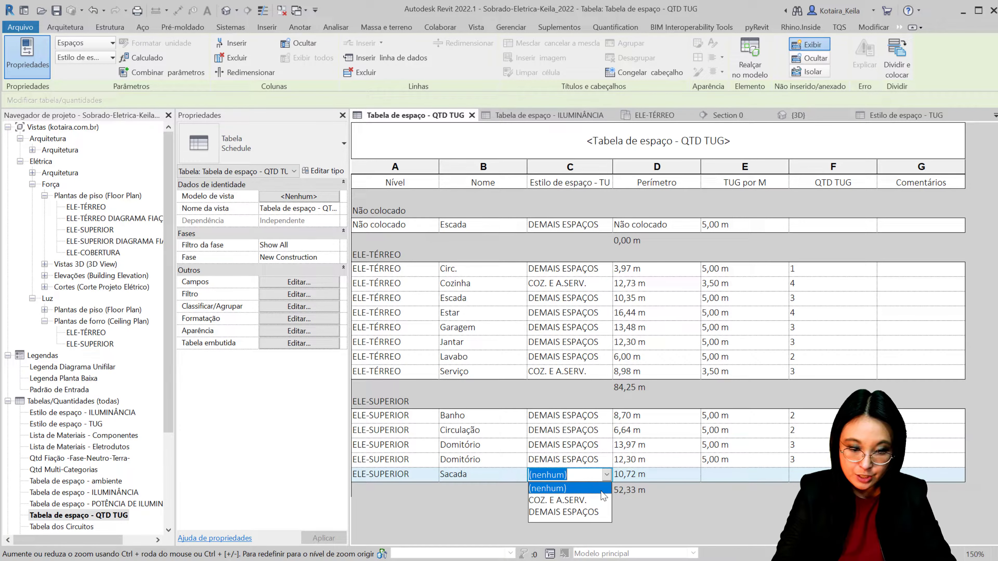
{"action": "left_click", "coordinate": [593, 511]}
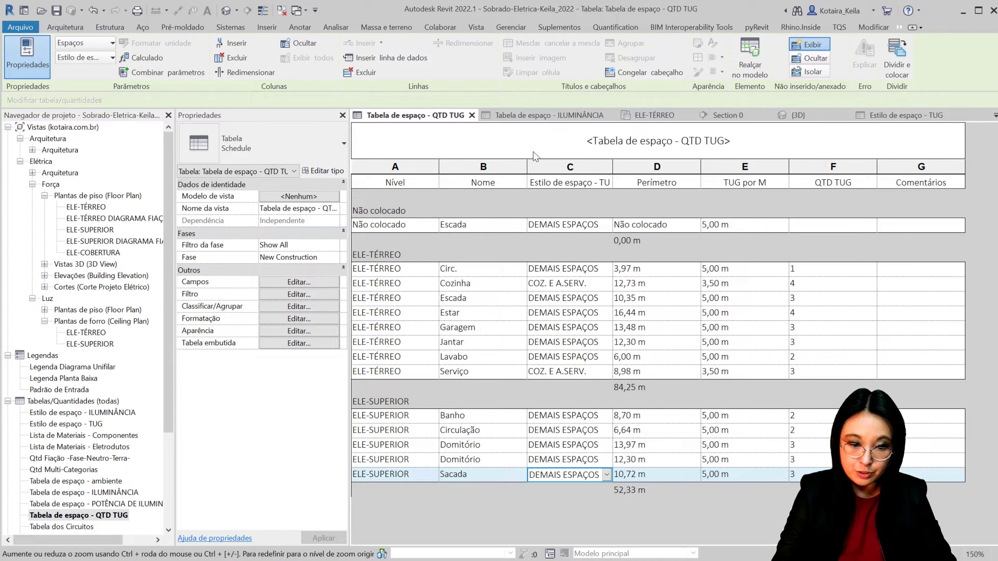
Drag the Nível, Nome, Perímetro and TUG por M column borders leftward
{"action": "left_click_drag", "start_coordinate": [439, 169], "coordinate": [413, 169]}
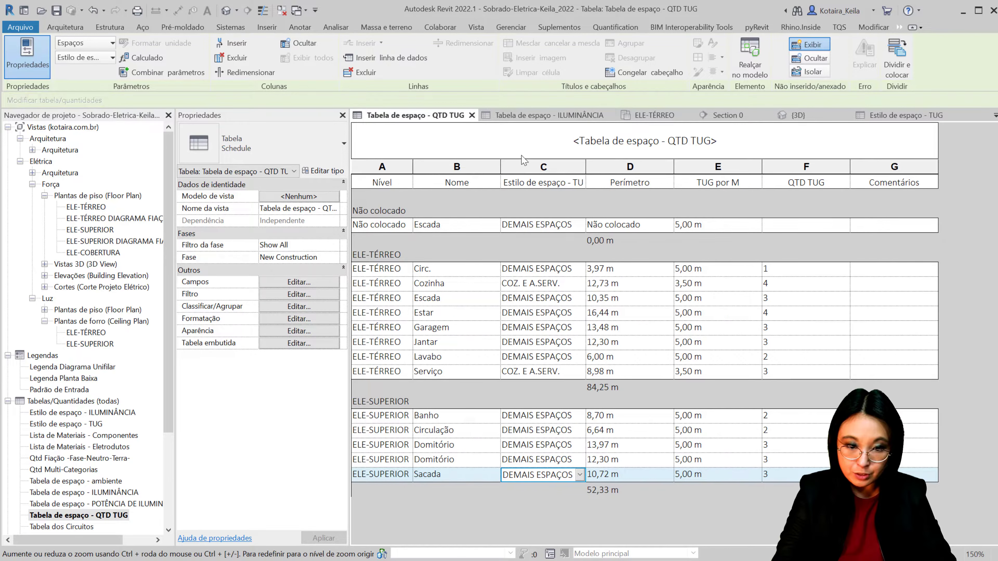
{"action": "left_click_drag", "start_coordinate": [500, 167], "coordinate": [471, 166]}
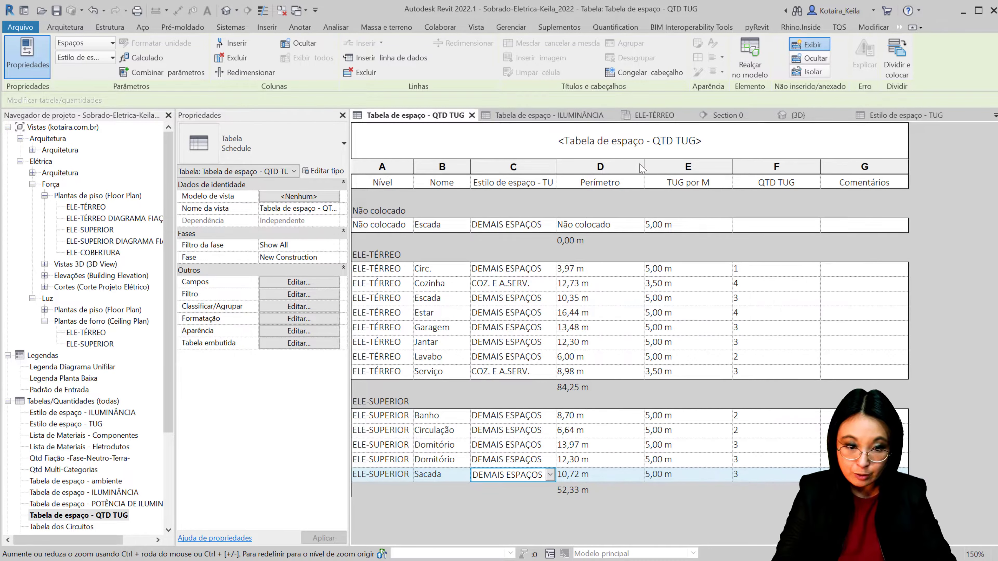
{"action": "left_click_drag", "start_coordinate": [644, 171], "coordinate": [606, 171]}
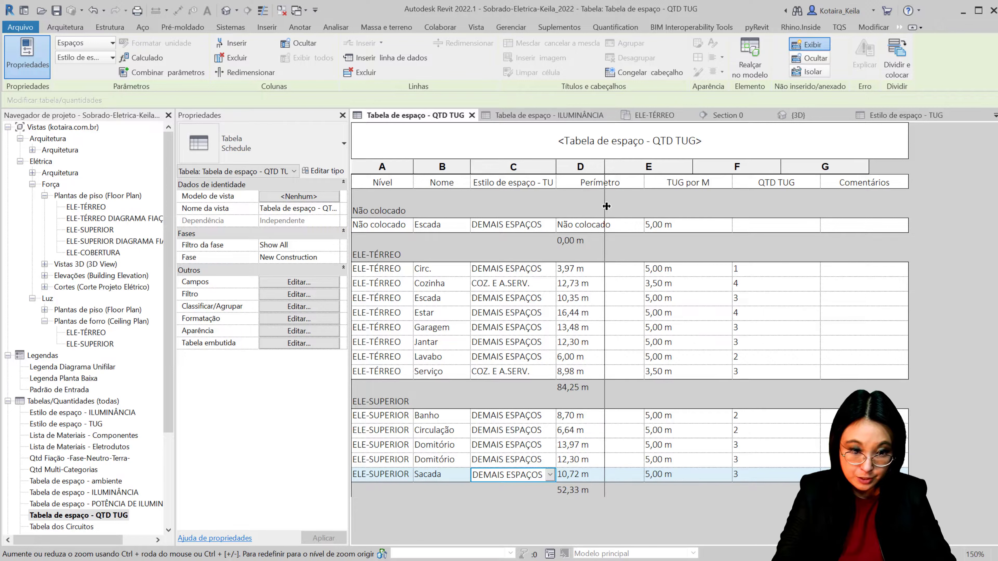
{"action": "left_click_drag", "start_coordinate": [694, 170], "coordinate": [653, 192]}
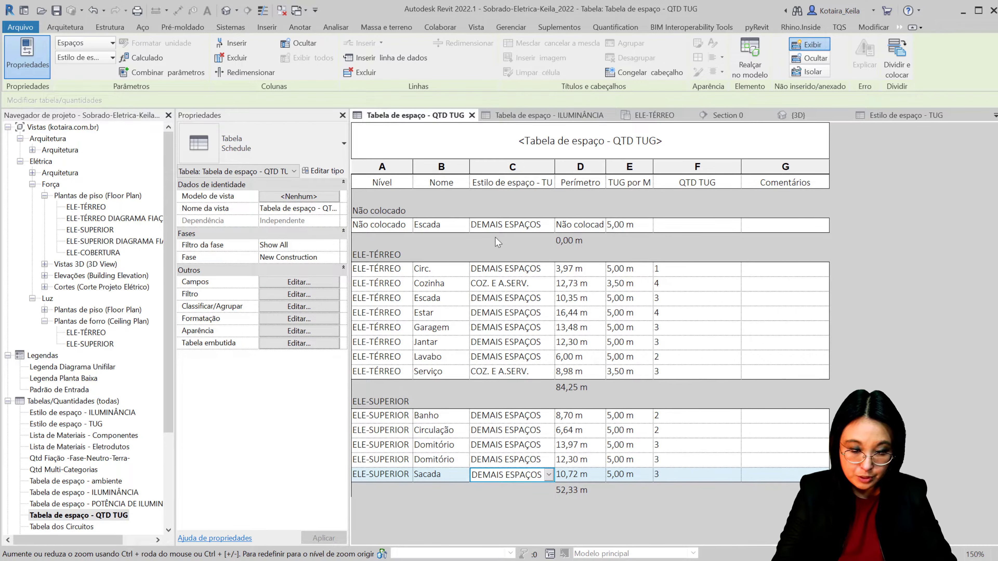
{"action": "left_click", "coordinate": [299, 318]}
{"action": "left_click", "coordinate": [198, 226]}
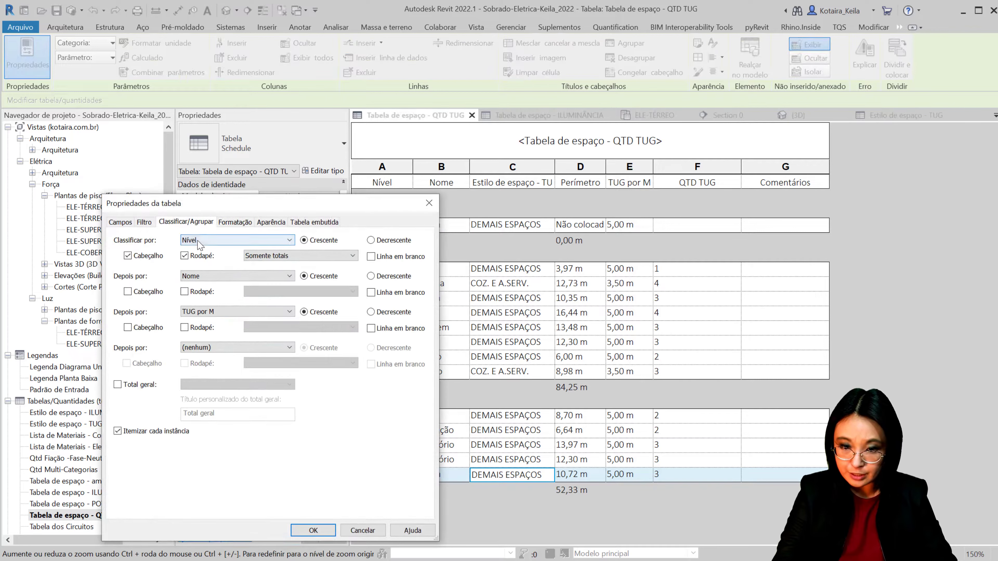
{"action": "left_click", "coordinate": [120, 223]}
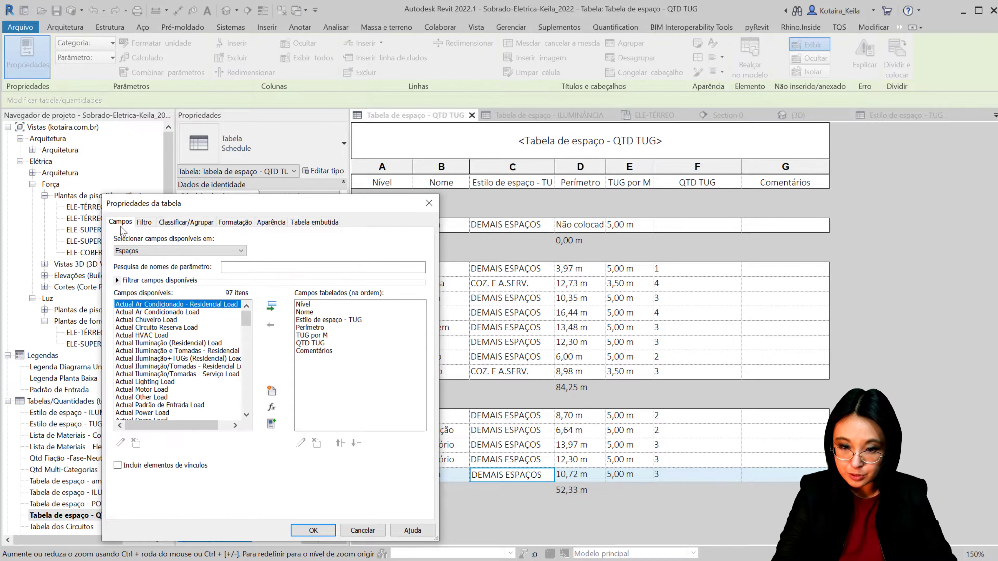
{"action": "left_click", "coordinate": [311, 304]}
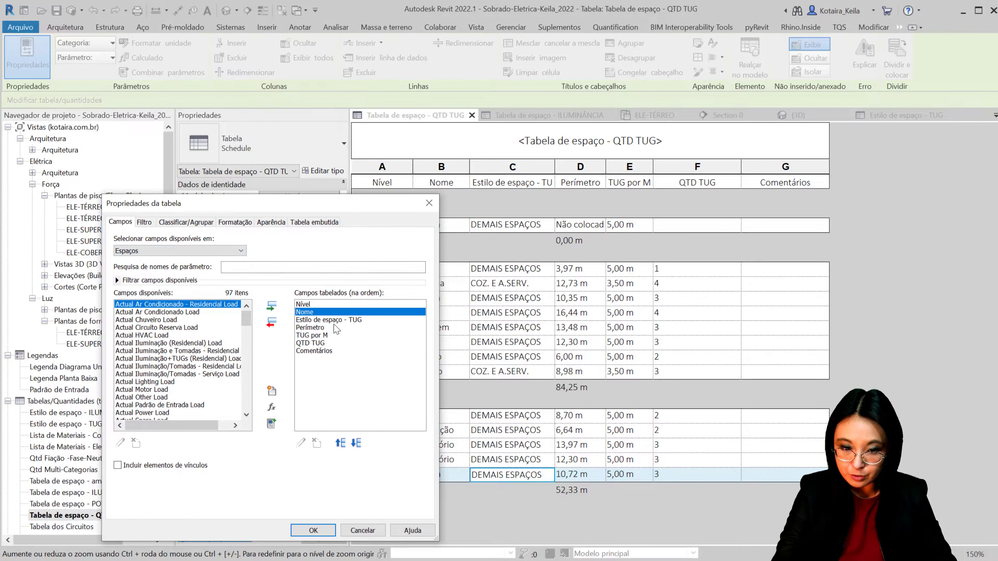
{"action": "left_click", "coordinate": [345, 321]}
{"action": "left_click", "coordinate": [318, 329]}
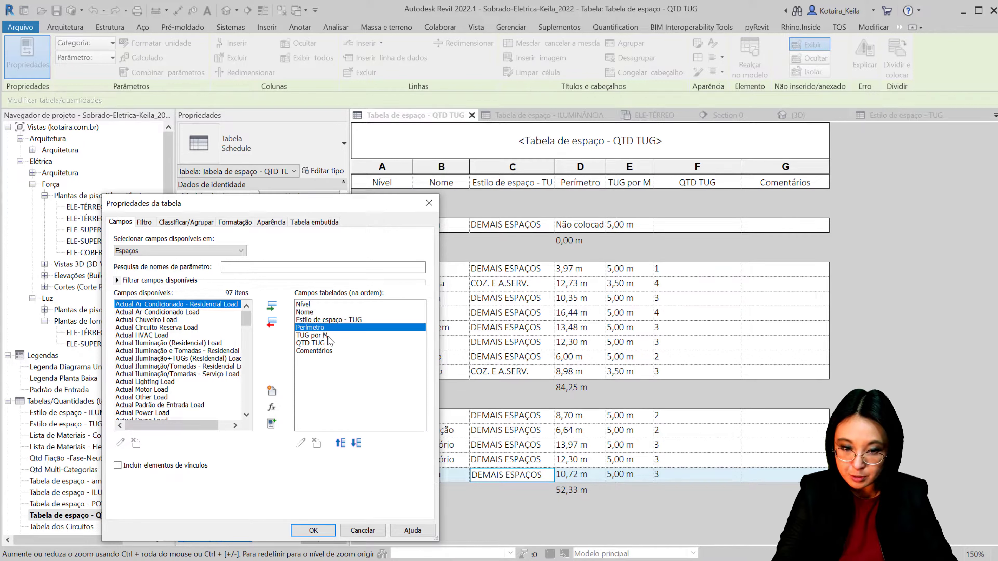
{"action": "left_click", "coordinate": [328, 337]}
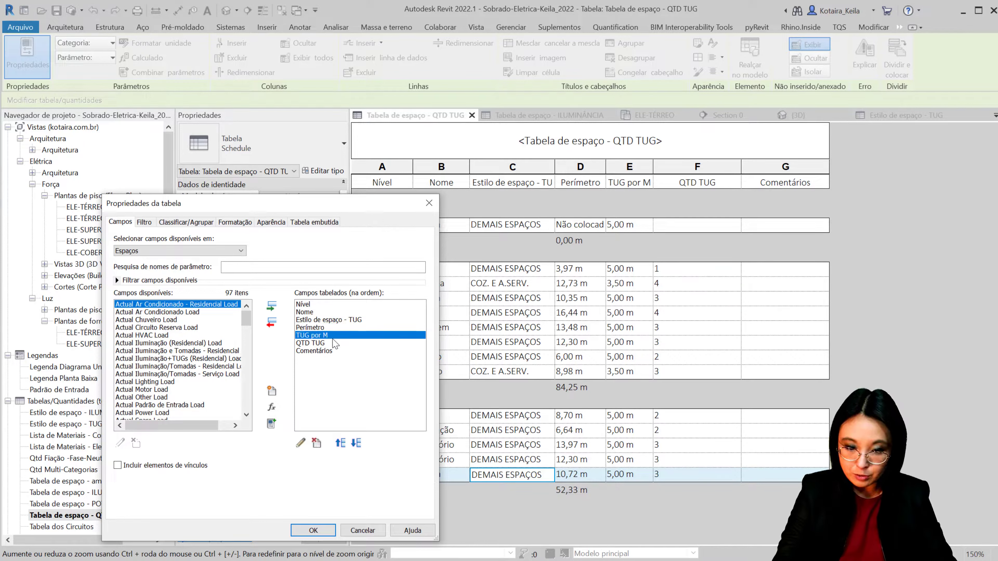
{"action": "left_click", "coordinate": [318, 344]}
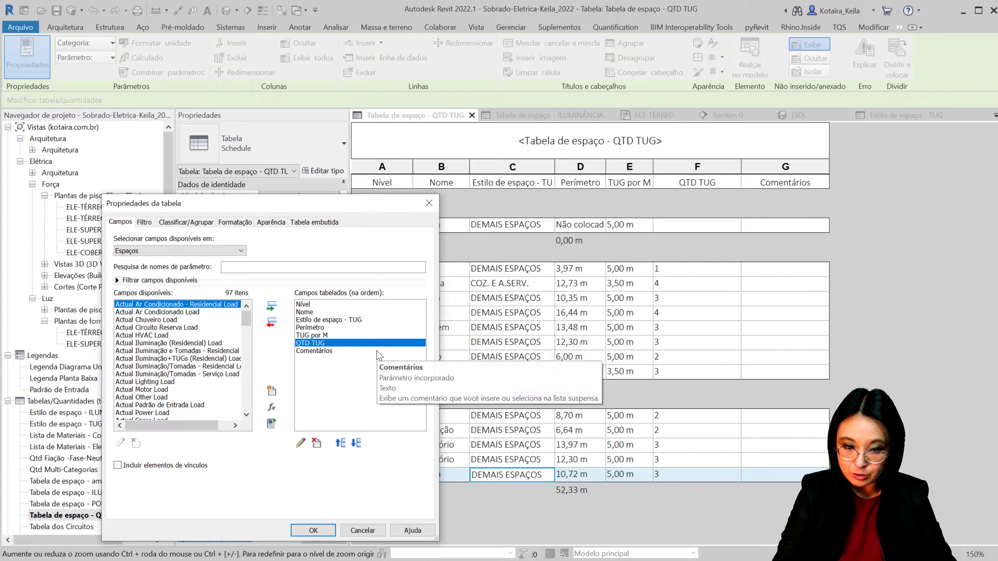
{"action": "left_click", "coordinate": [375, 351]}
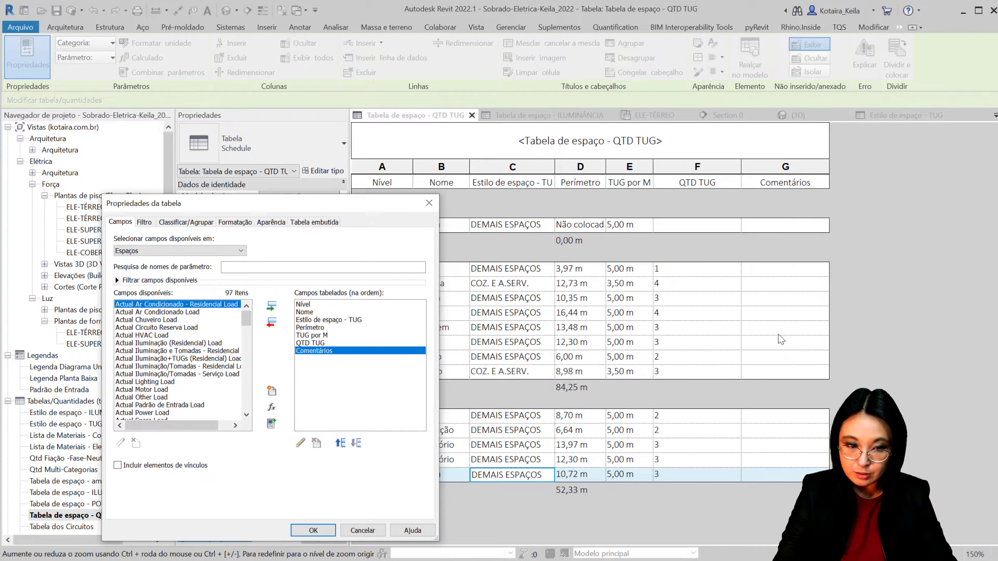
{"action": "left_click", "coordinate": [310, 344]}
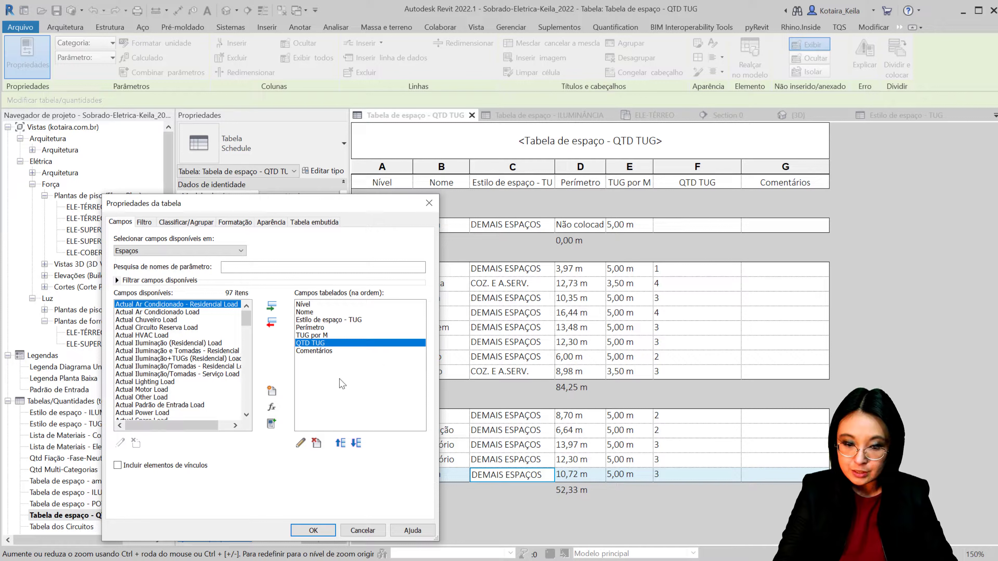
{"action": "left_click", "coordinate": [300, 443]}
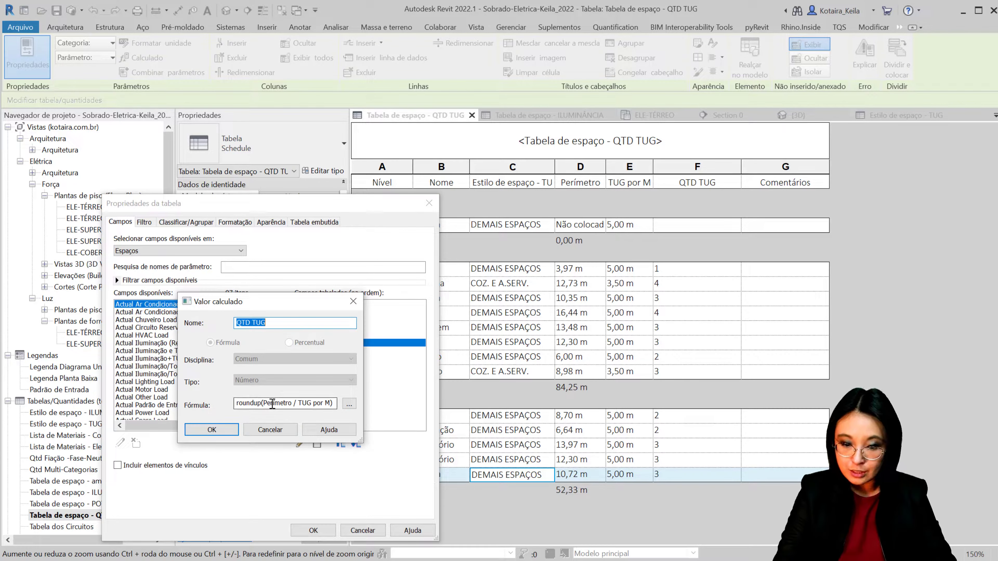
{"action": "left_click", "coordinate": [291, 406]}
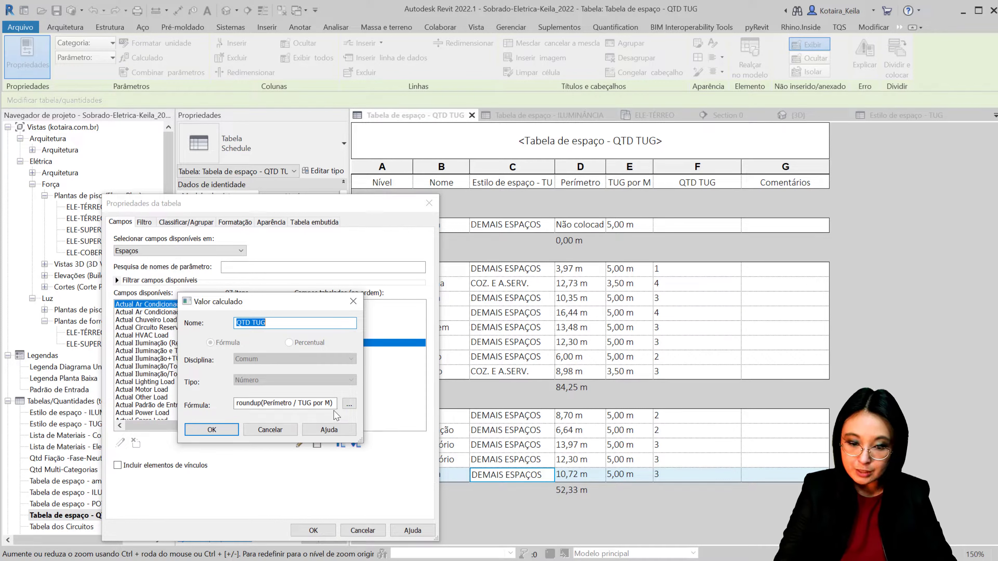
{"action": "left_click", "coordinate": [352, 408]}
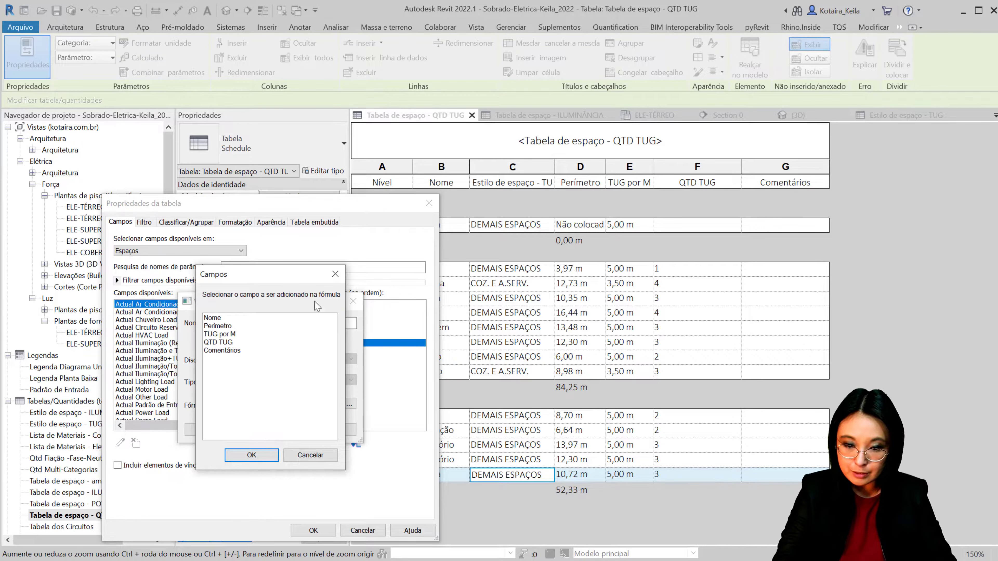
{"action": "left_click", "coordinate": [335, 273]}
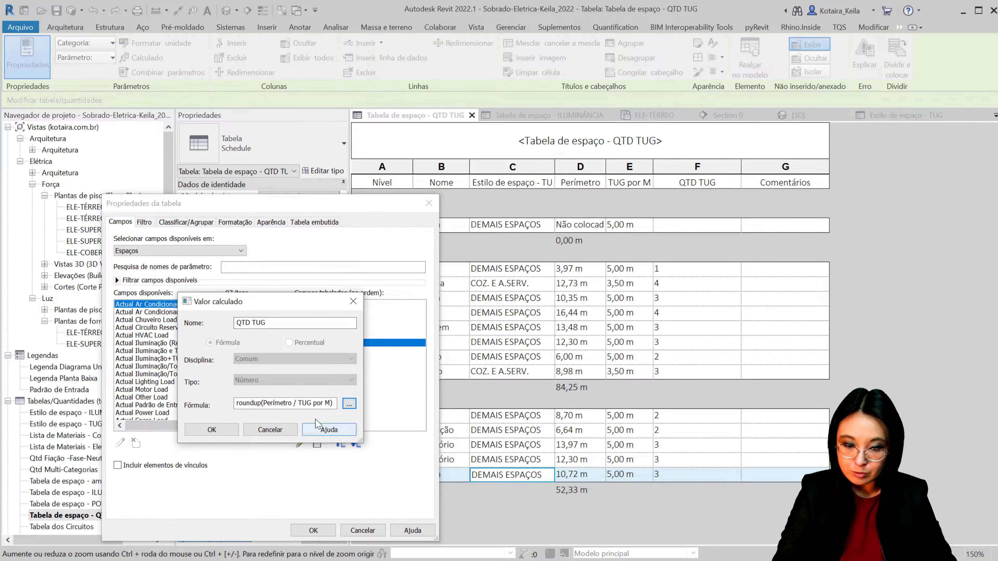
{"action": "left_click", "coordinate": [306, 404]}
{"action": "left_click", "coordinate": [222, 432]}
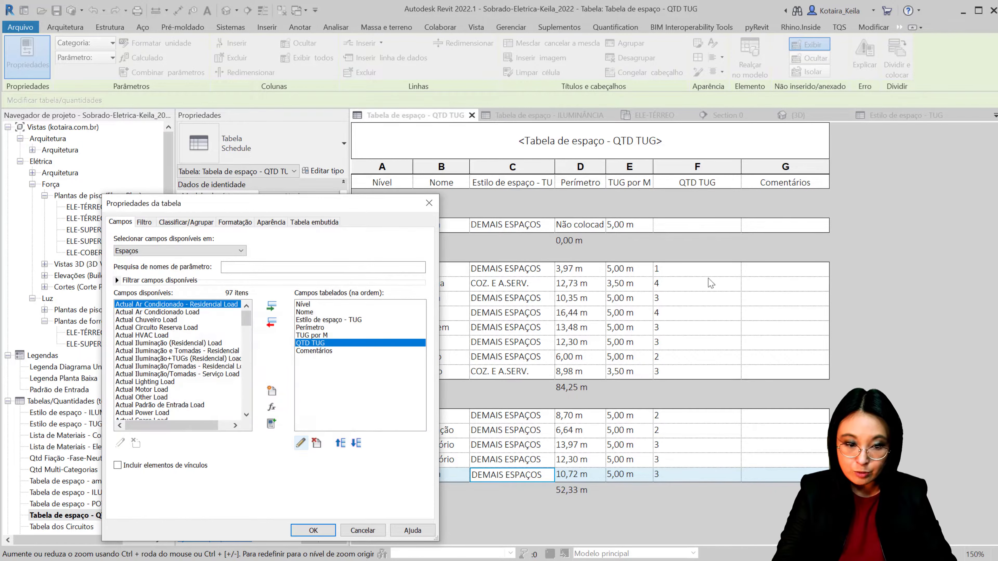
{"action": "left_click", "coordinate": [313, 531]}
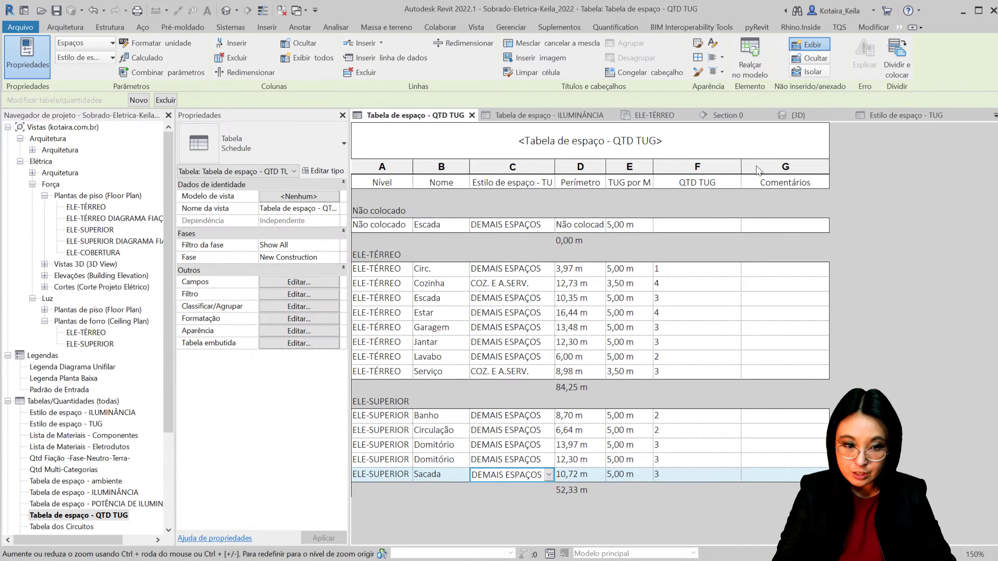
Narrow the QTD TUG column and check the Cozinha, Escada and Estar rows
{"action": "left_click_drag", "start_coordinate": [741, 163], "coordinate": [684, 162]}
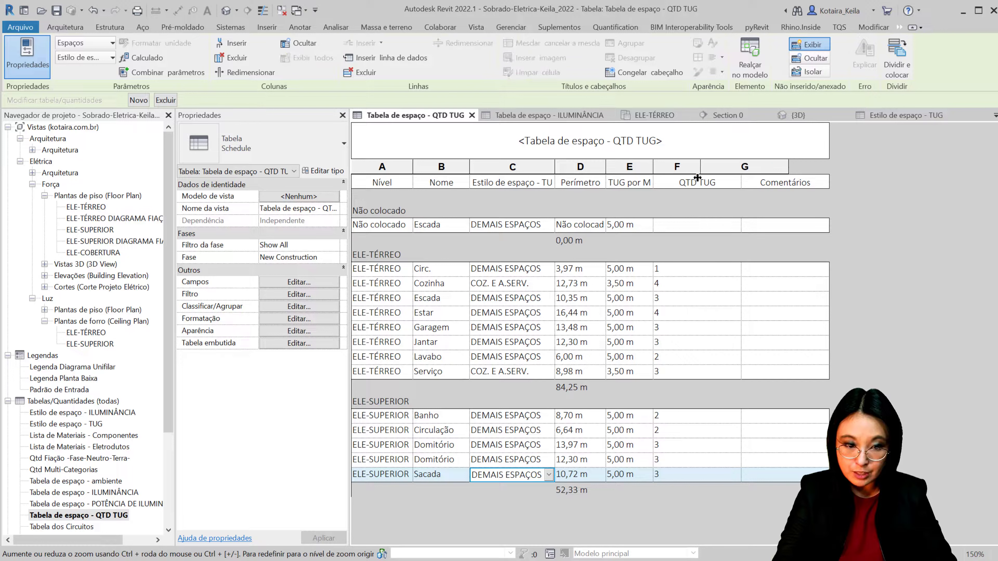
{"action": "left_click", "coordinate": [658, 283]}
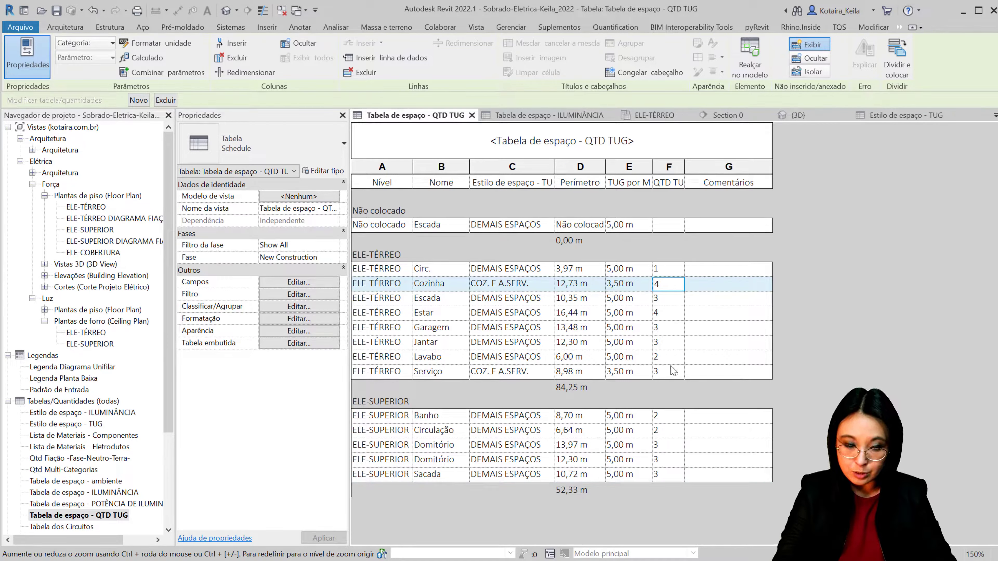
{"action": "left_click", "coordinate": [664, 304]}
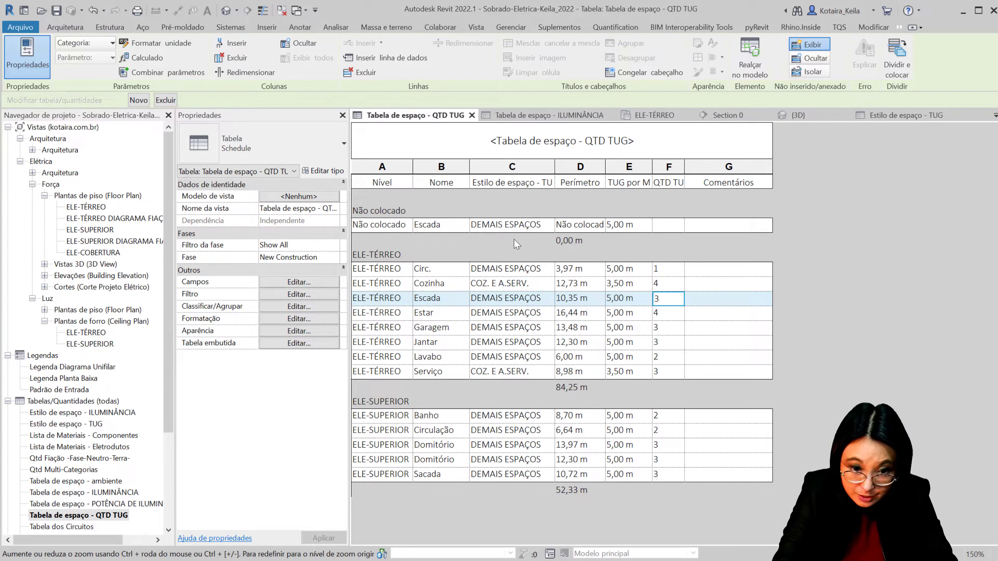
{"action": "left_click", "coordinate": [515, 227]}
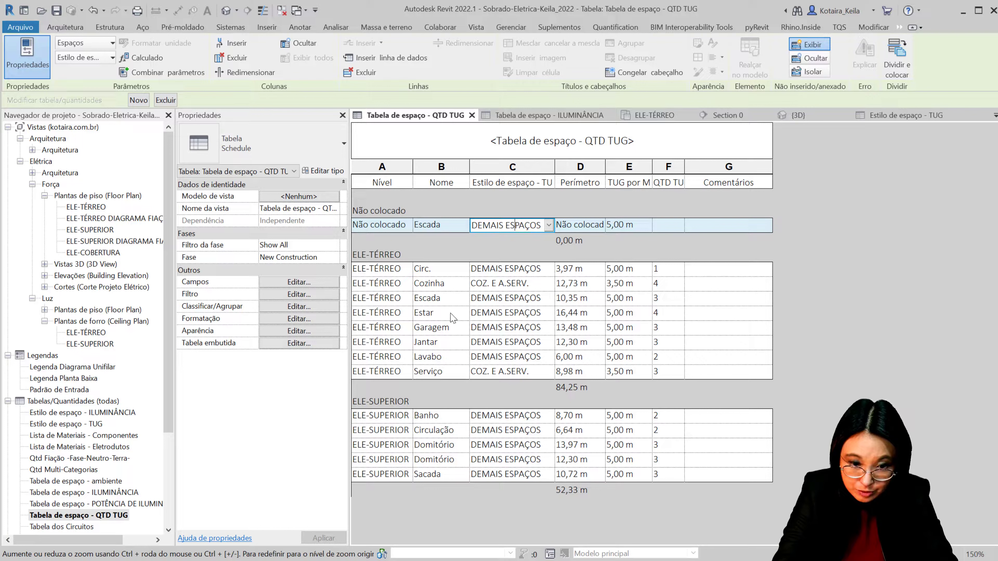
{"action": "left_click", "coordinate": [454, 316]}
{"action": "left_click", "coordinate": [455, 304]}
Delete the unplaced Escada space, then open the Lista de Materiais - Componentes schedule
{"action": "left_click", "coordinate": [482, 228]}
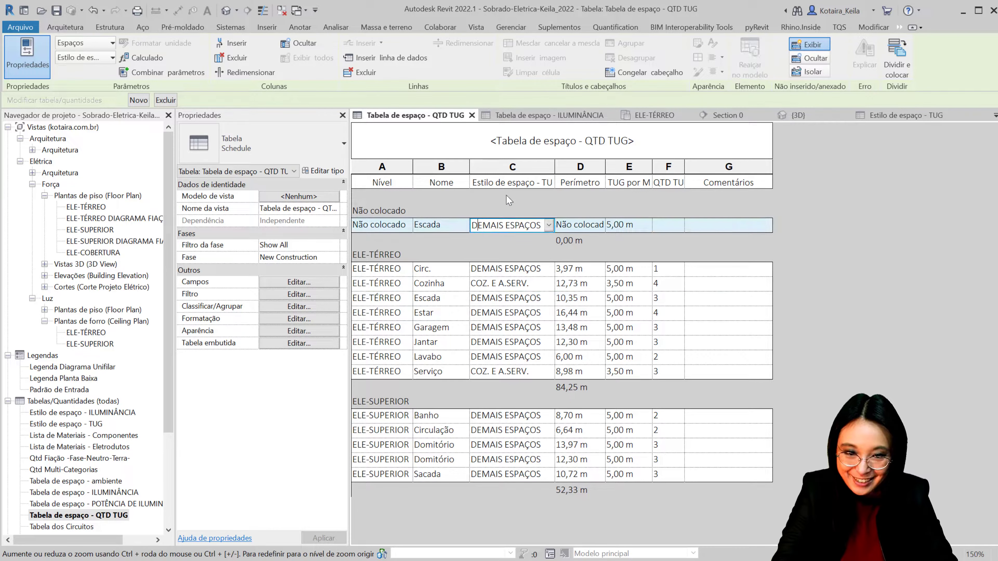
{"action": "left_click", "coordinate": [362, 72]}
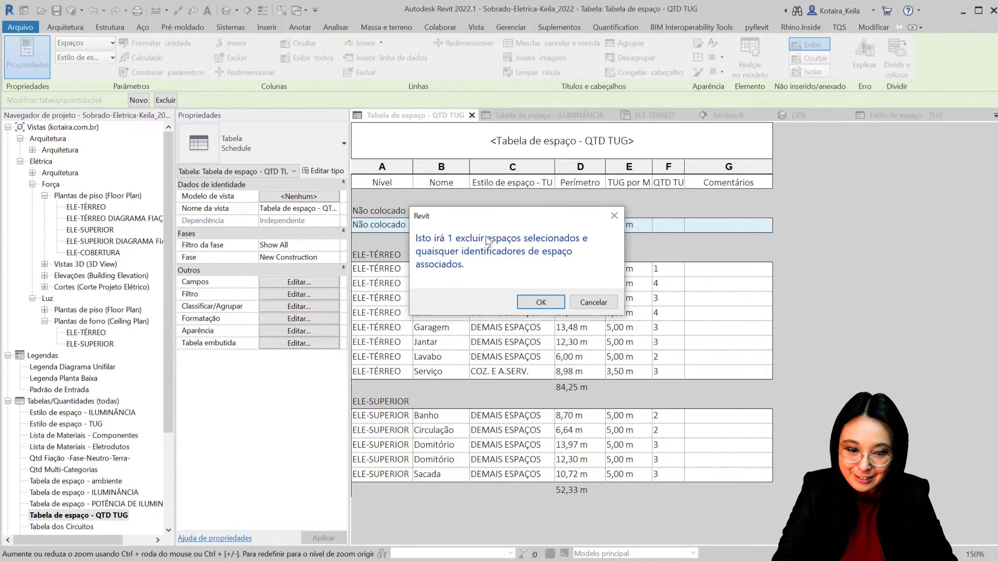
{"action": "left_click", "coordinate": [546, 306]}
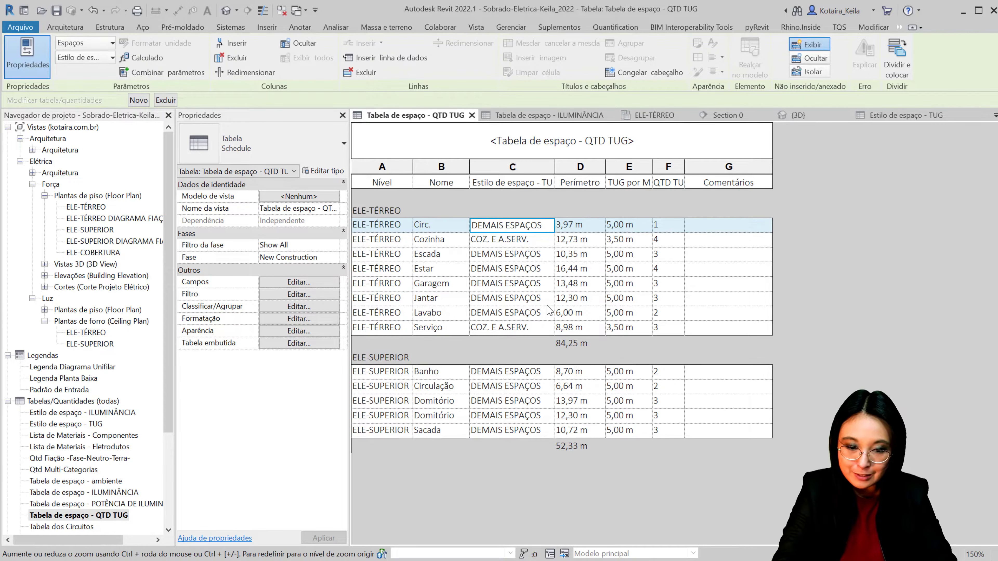
{"action": "left_click", "coordinate": [436, 254]}
{"action": "left_click", "coordinate": [438, 313]}
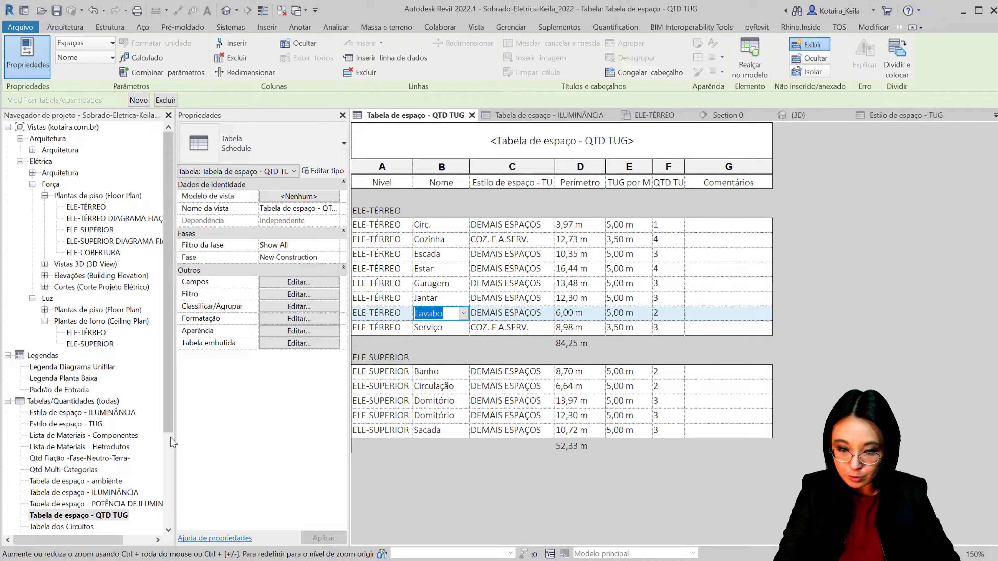
{"action": "double_click", "coordinate": [124, 435]}
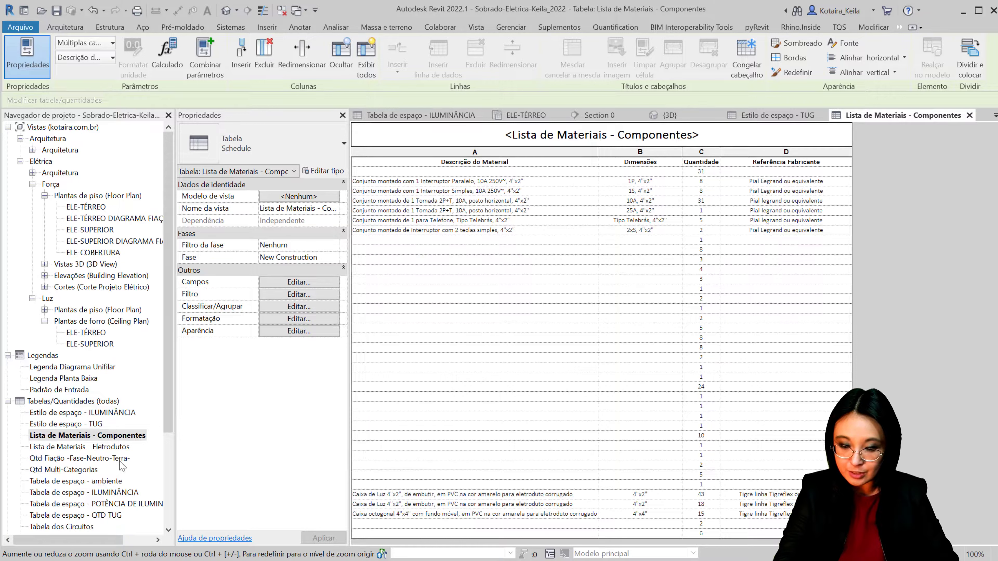
Open the Qtd Fiação -Fase-Neutro-Terra- schedule and widen its columns to review circuit lengths and wire sizes
{"action": "double_click", "coordinate": [120, 460]}
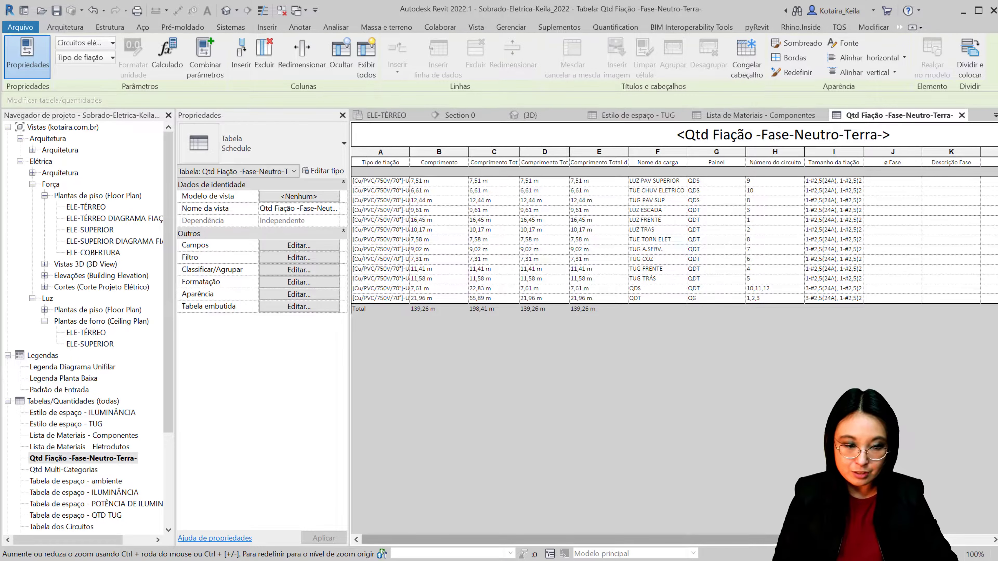
{"action": "left_click_drag", "start_coordinate": [570, 540], "coordinate": [652, 539]}
{"action": "left_click_drag", "start_coordinate": [885, 540], "coordinate": [959, 528]}
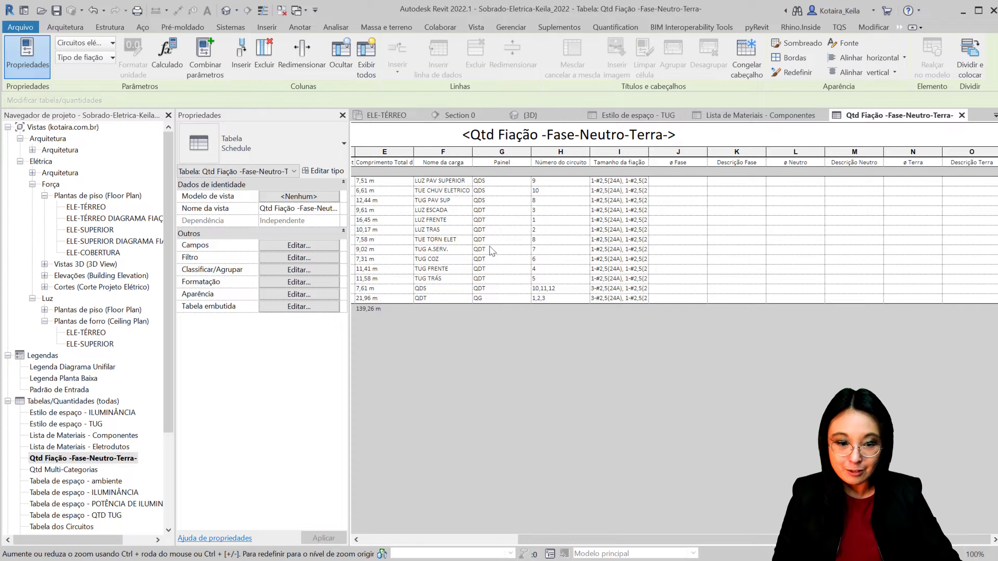
Inspect a room space in the 3D view of the house, then clear the selection
{"action": "left_click", "coordinate": [530, 115]}
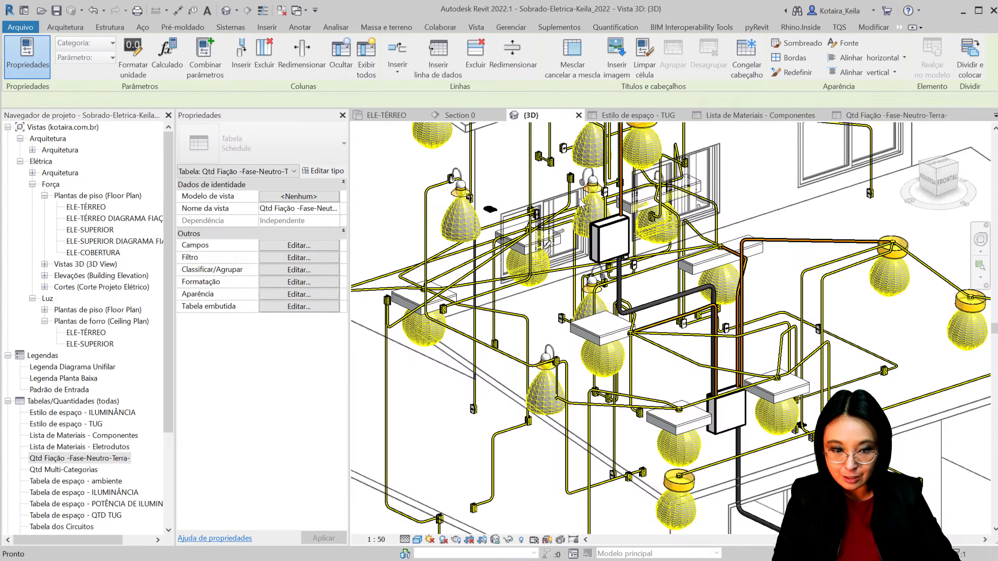
{"action": "left_click", "coordinate": [532, 290]}
{"action": "scroll", "coordinate": [463, 362], "scroll_direction": "up", "scroll_amount": 3}
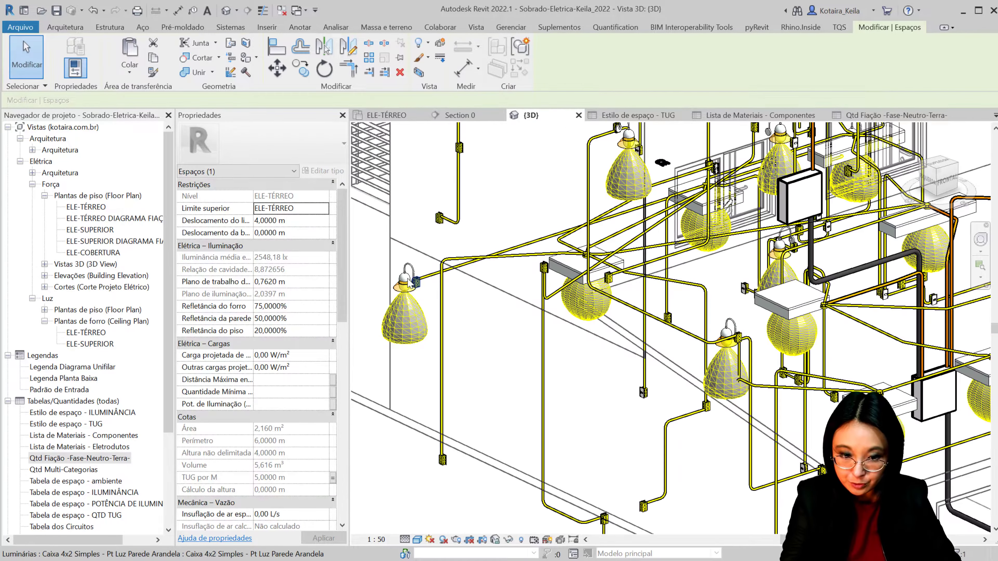
{"action": "scroll", "coordinate": [462, 363], "scroll_direction": "up", "scroll_amount": 3}
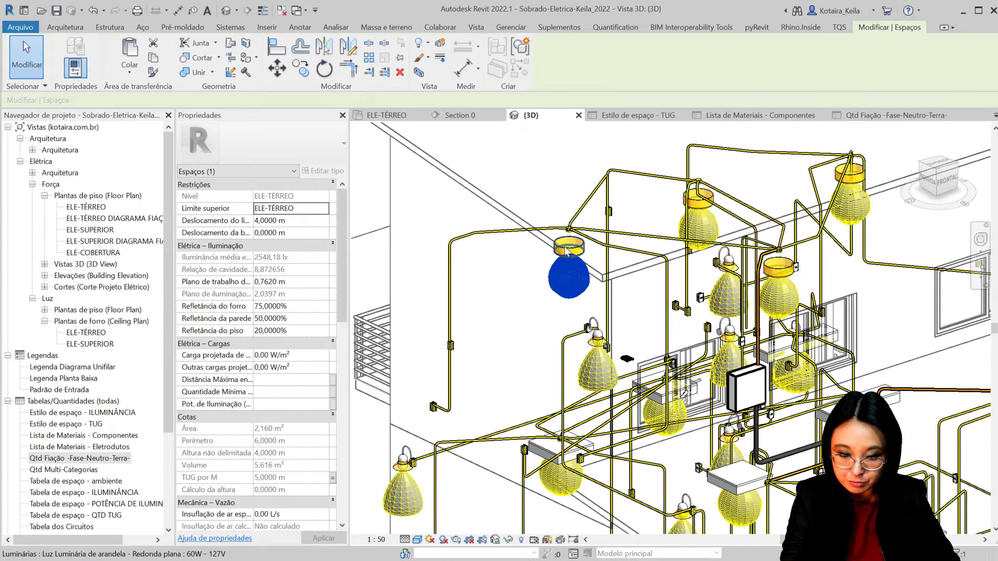
{"action": "scroll", "coordinate": [566, 229], "scroll_direction": "up", "scroll_amount": 3}
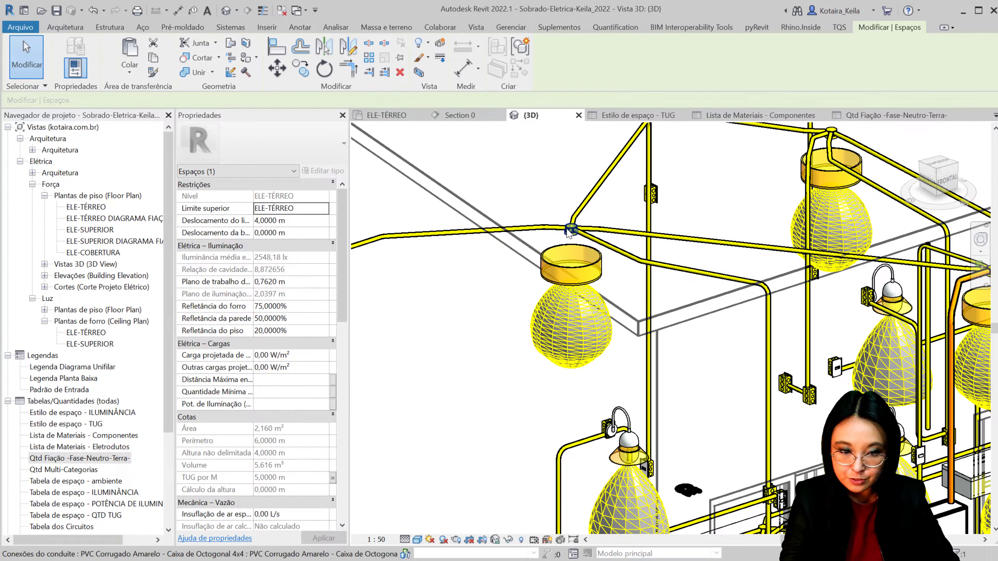
{"action": "left_click", "coordinate": [483, 250]}
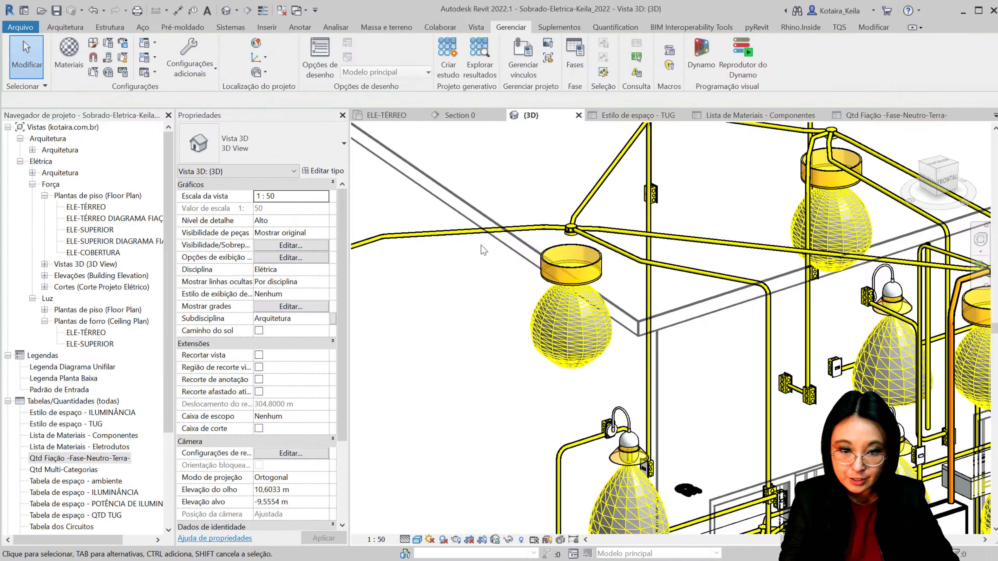
Close the inactive views, open the ELE-TÉRREO floor plan and toggle the properties panel from its shortcut menu
{"action": "left_click", "coordinate": [281, 10]}
{"action": "double_click", "coordinate": [82, 208]}
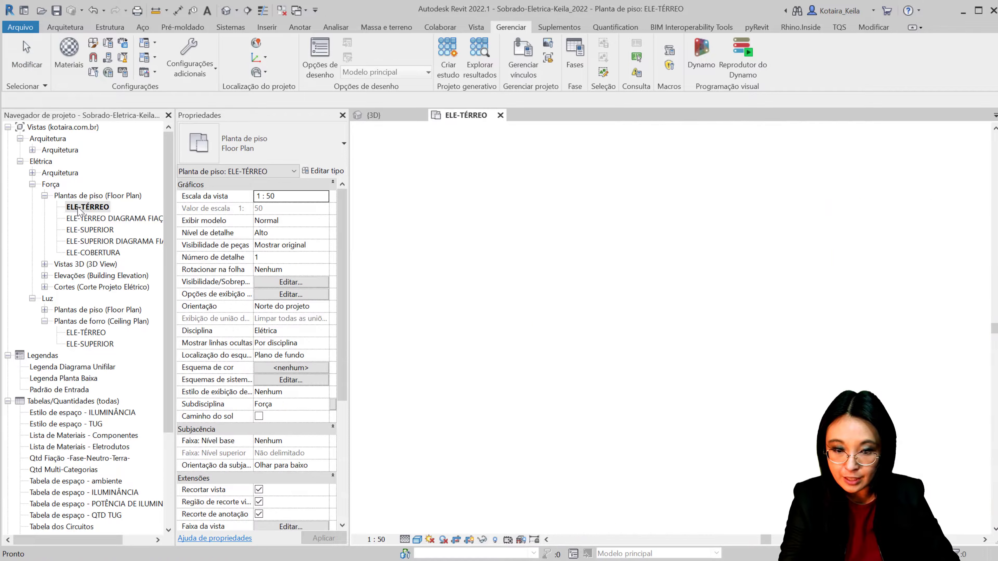
{"action": "scroll", "coordinate": [476, 204], "scroll_direction": "up", "scroll_amount": 3}
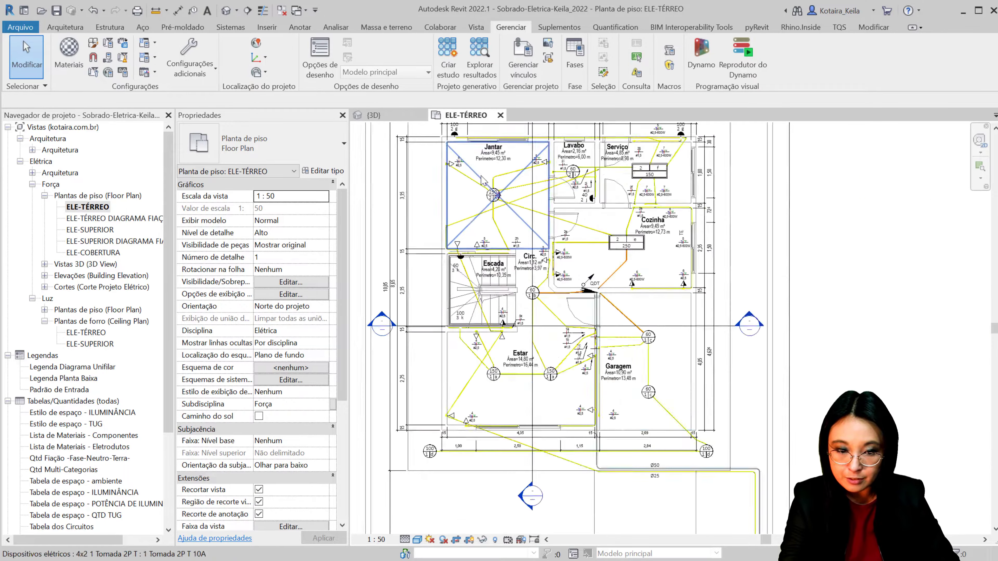
{"action": "scroll", "coordinate": [476, 204], "scroll_direction": "up", "scroll_amount": 5}
{"action": "right_click", "coordinate": [393, 295]}
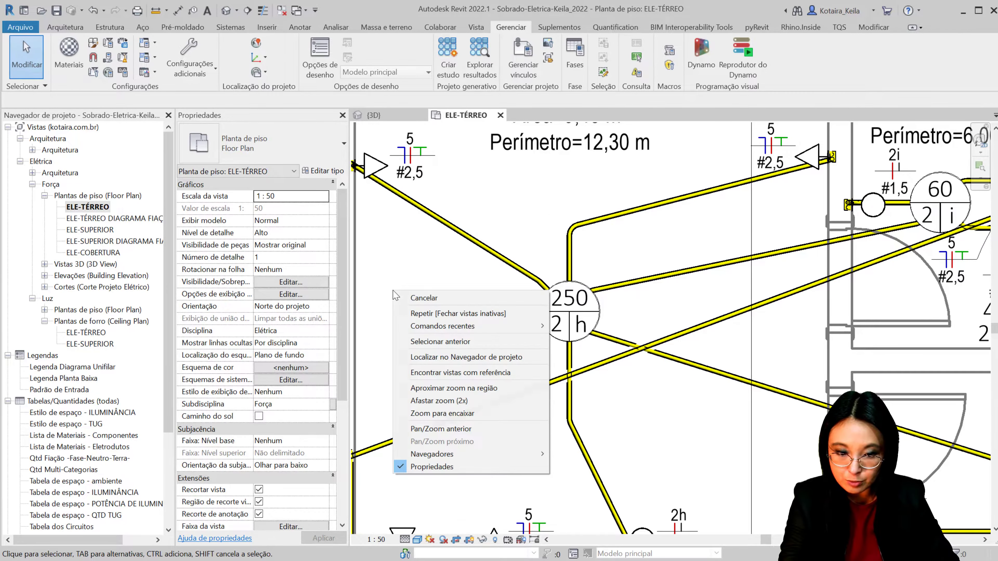
{"action": "left_click", "coordinate": [431, 467]}
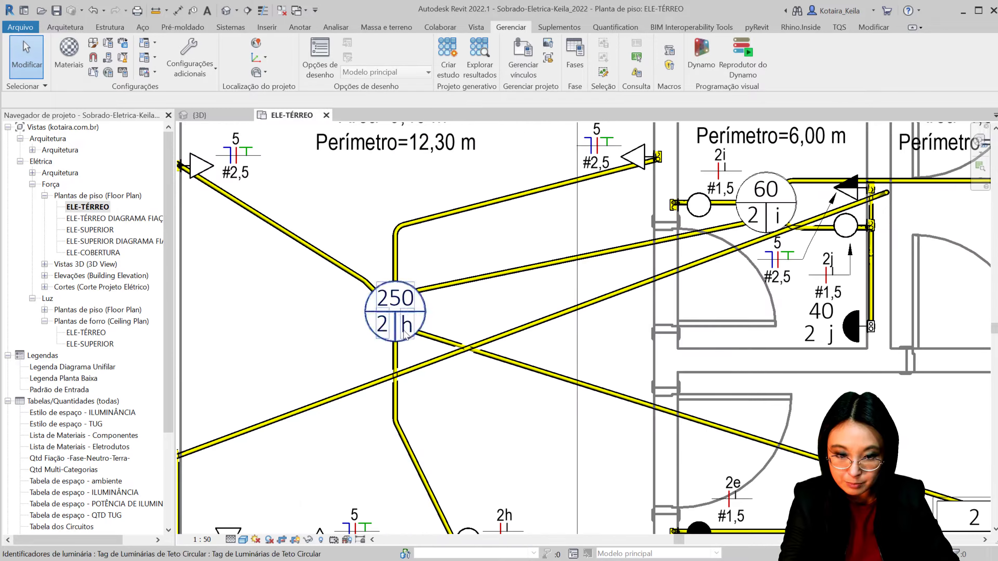
{"action": "right_click", "coordinate": [276, 303]}
In the System Browser, expand Elétrica > Potência > QG > 1,2,3 > QDT and select circuit 1
{"action": "left_click", "coordinate": [447, 475]}
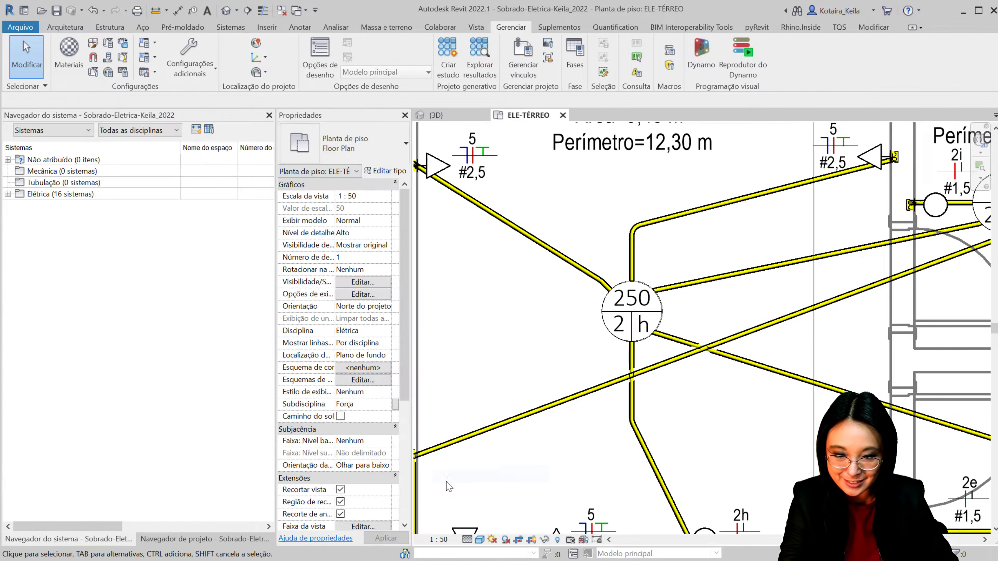
{"action": "left_click", "coordinate": [8, 194]}
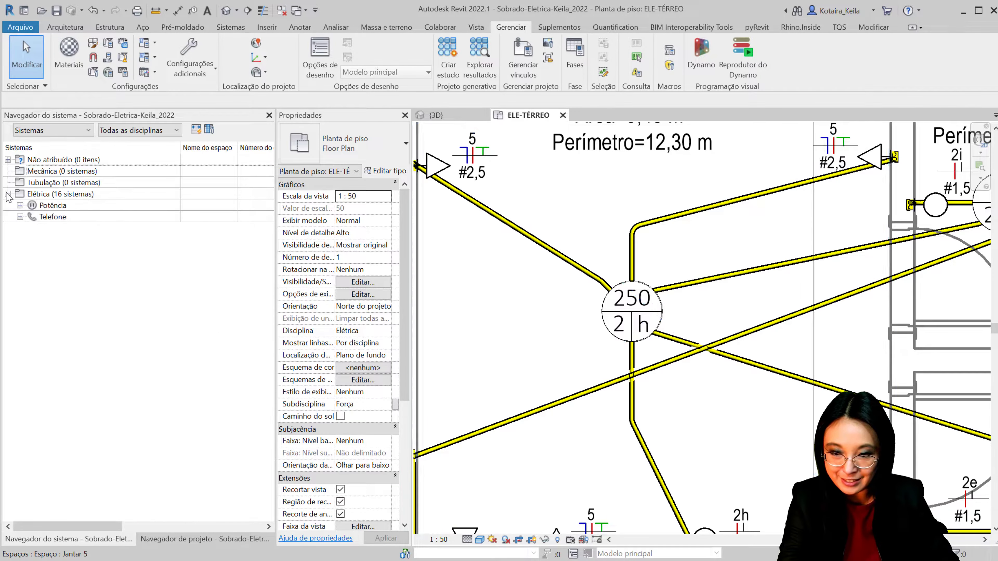
{"action": "left_click", "coordinate": [20, 206]}
{"action": "left_click", "coordinate": [64, 217]}
{"action": "left_click", "coordinate": [32, 217]}
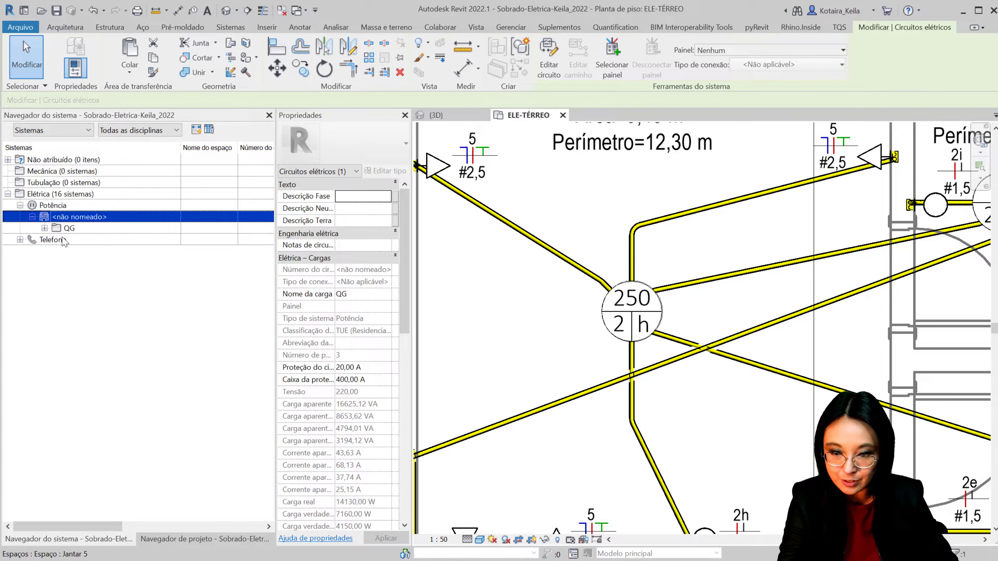
{"action": "left_click", "coordinate": [56, 239]}
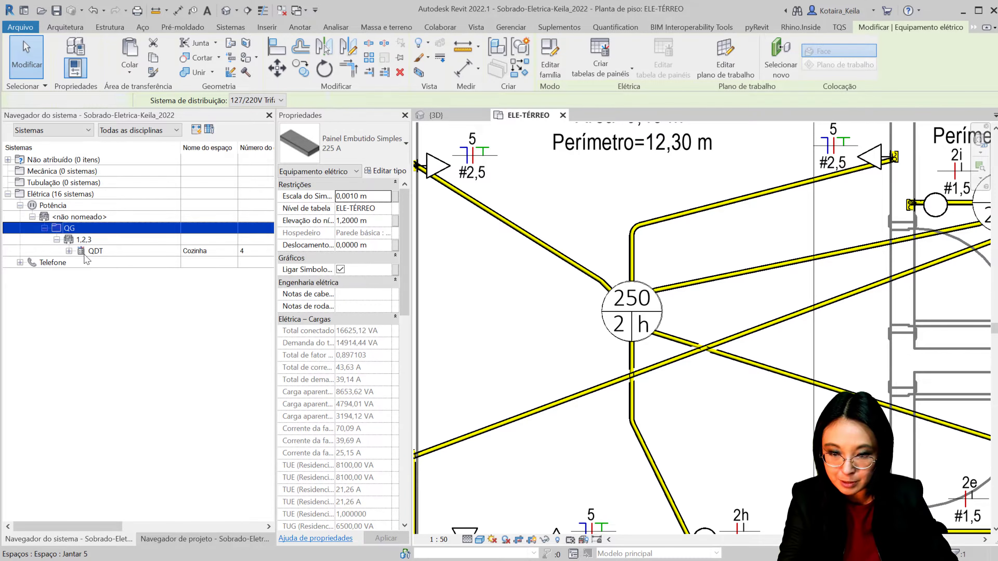
{"action": "left_click", "coordinate": [71, 252]}
{"action": "left_click", "coordinate": [102, 263]}
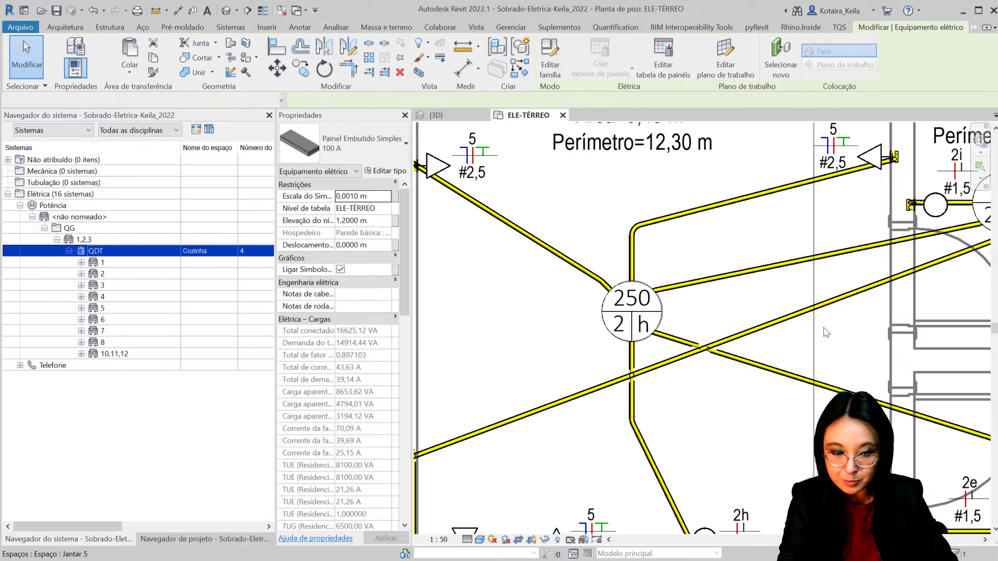
Keep QDT as circuit 1's panel and start editing its wiring path
{"action": "scroll", "coordinate": [624, 295], "scroll_direction": "down", "scroll_amount": 5}
{"action": "scroll", "coordinate": [569, 346], "scroll_direction": "down", "scroll_amount": 3}
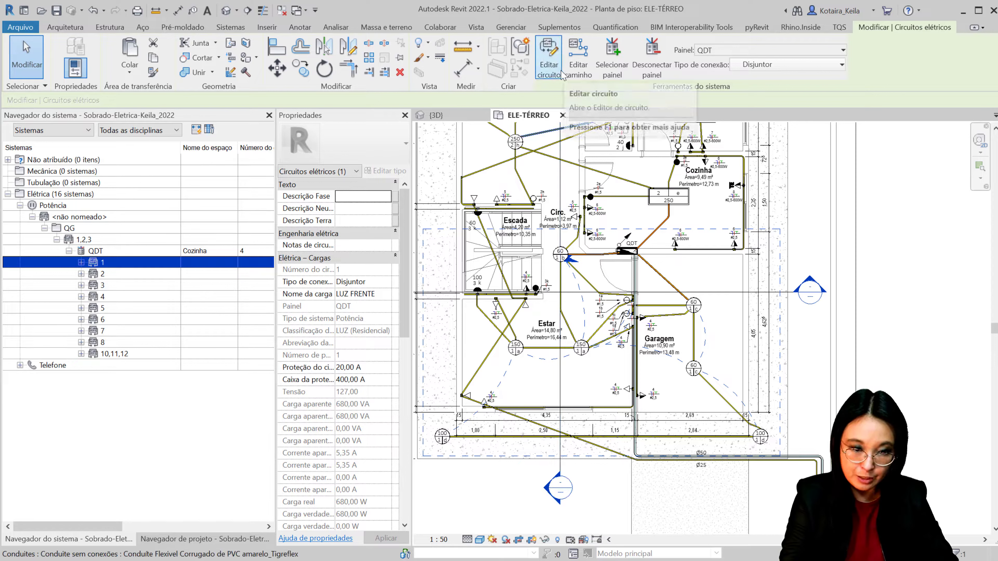
{"action": "left_click", "coordinate": [740, 48]}
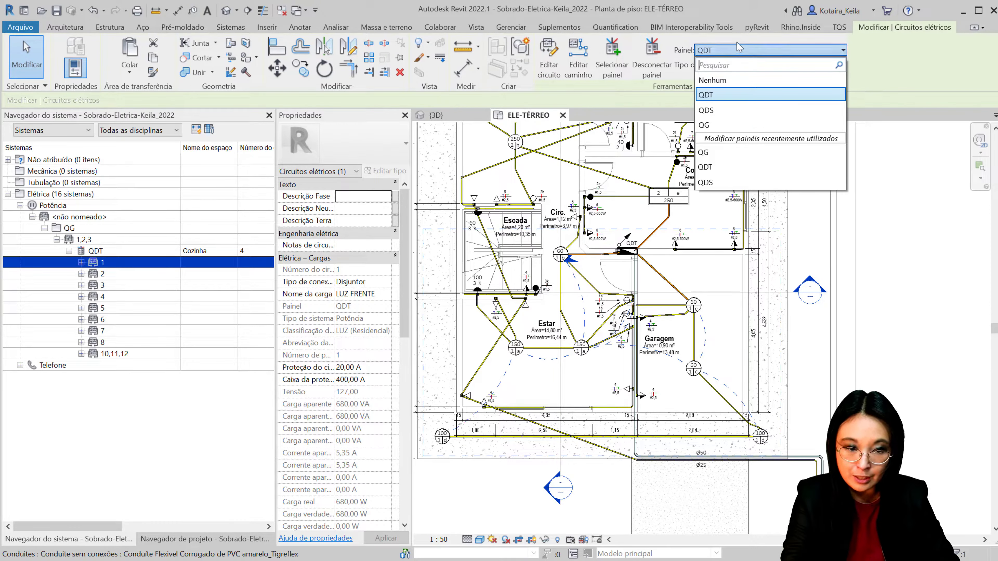
{"action": "left_click", "coordinate": [740, 49]}
{"action": "left_click", "coordinate": [578, 75]}
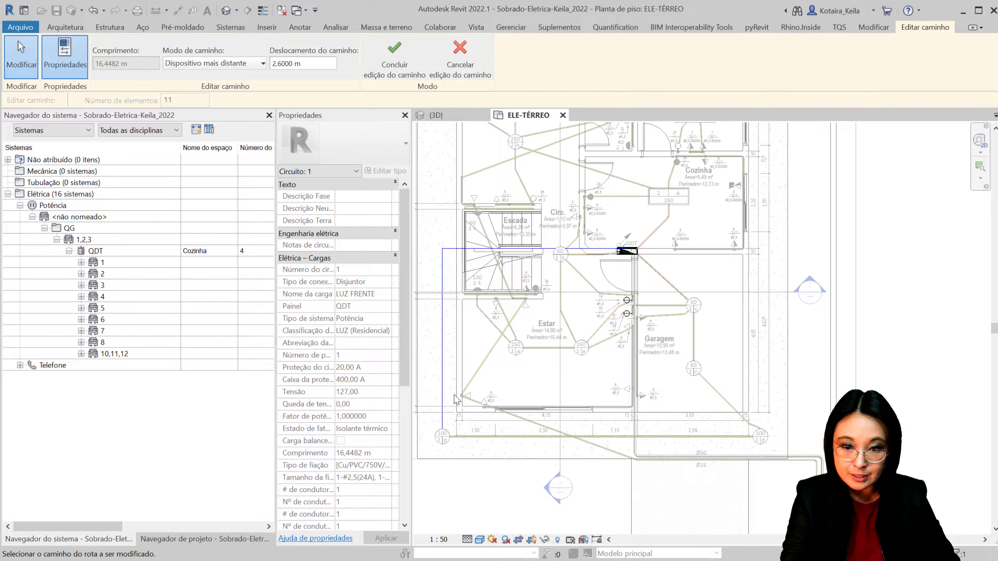
In the 3D view, set circuit 1's path mode to Todos os dispositivos
{"action": "left_click", "coordinate": [442, 110]}
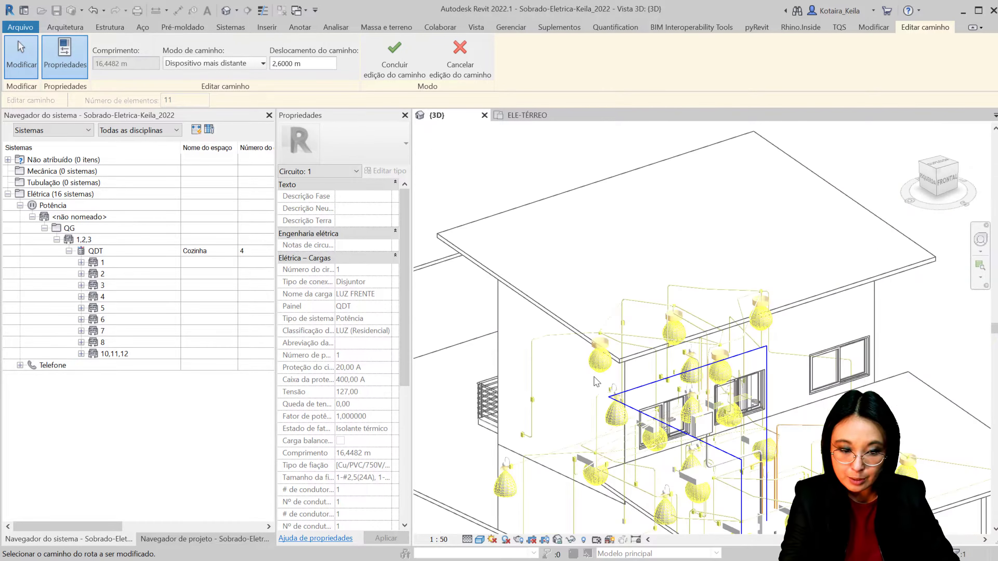
{"action": "middle_click_drag", "start_coordinate": [597, 381], "coordinate": [486, 216]}
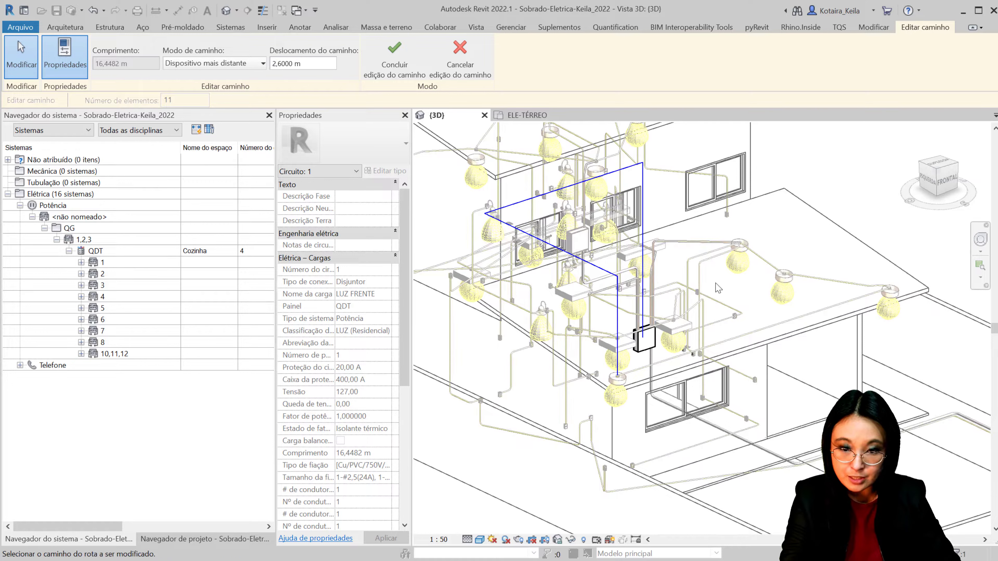
{"action": "left_click", "coordinate": [237, 62]}
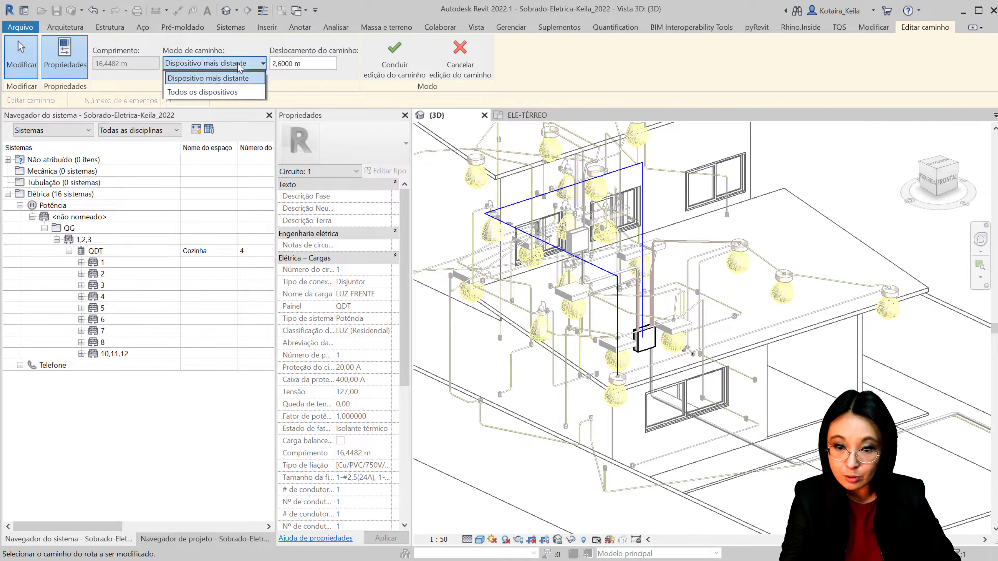
{"action": "left_click", "coordinate": [236, 92]}
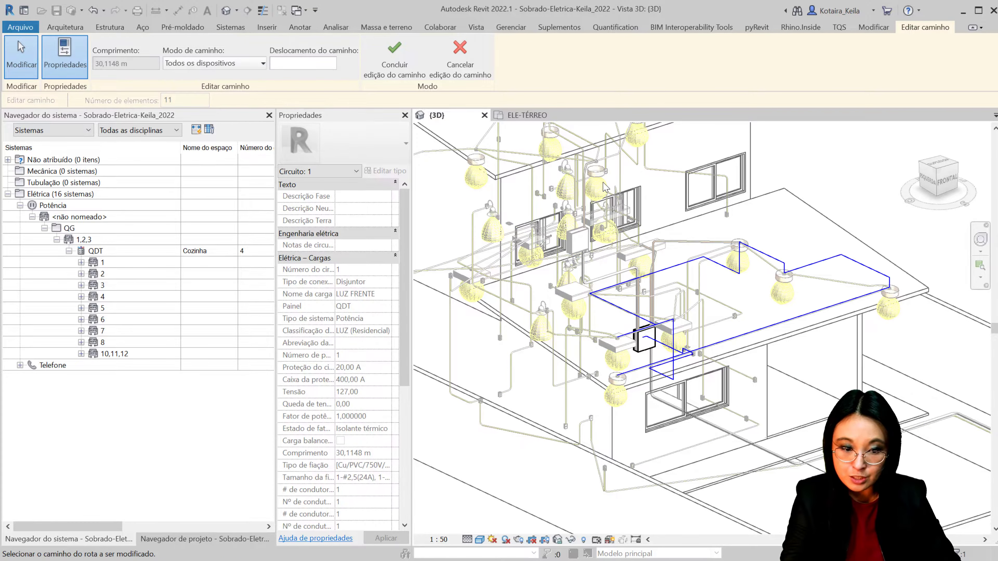
Clear the 0,6158 m path offset, finish the path edit at 30,1148 m, and close the System Browser
{"action": "mouse_move", "coordinate": [745, 349]}
{"action": "middle_mouse_down", "text": "shift"}
{"action": "mouse_move", "coordinate": [549, 392]}
{"action": "mouse_move", "coordinate": [576, 232]}
{"action": "mouse_move", "coordinate": [930, 318]}
{"action": "mouse_move", "coordinate": [825, 304]}
{"action": "mouse_move", "coordinate": [756, 268]}
{"action": "middle_mouse_up", "text": "shift"}
{"action": "left_click", "coordinate": [756, 268]}
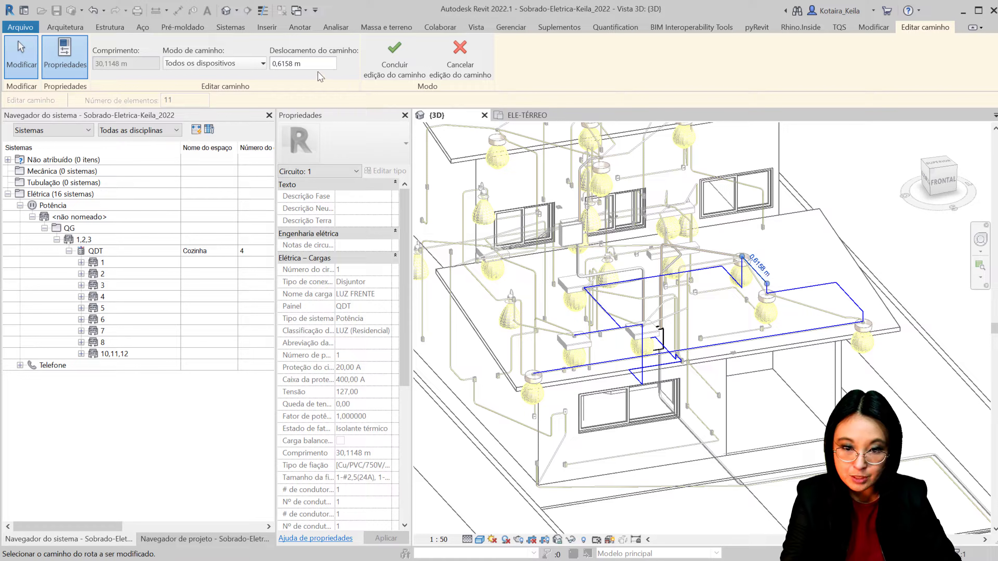
{"action": "left_click", "coordinate": [327, 63]}
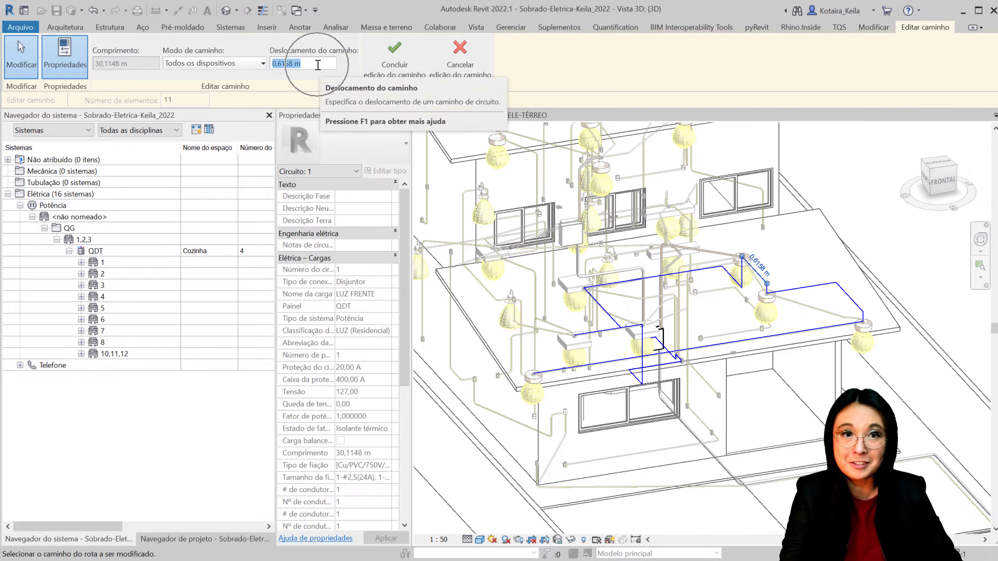
{"action": "left_click", "coordinate": [832, 326]}
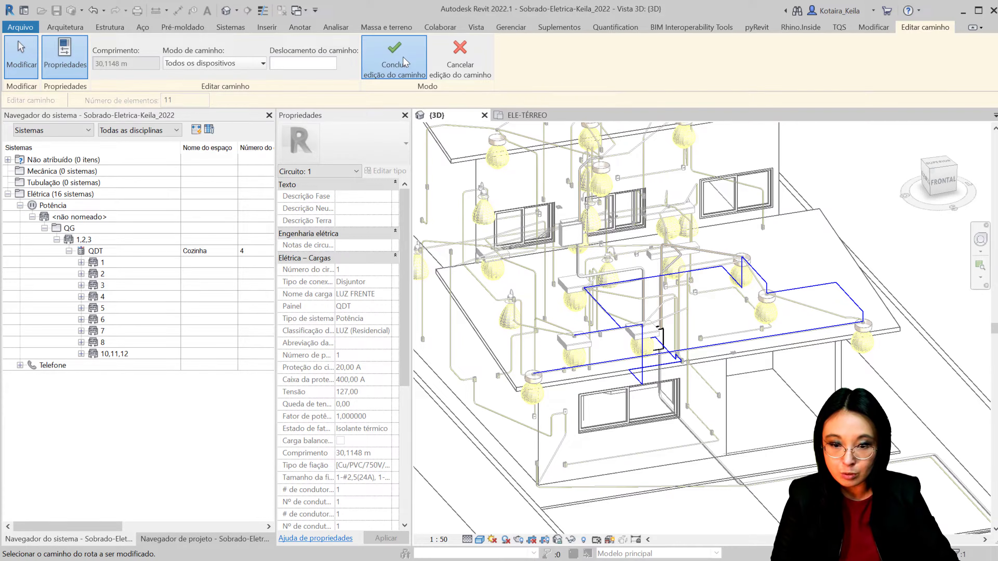
{"action": "left_click", "coordinate": [405, 63]}
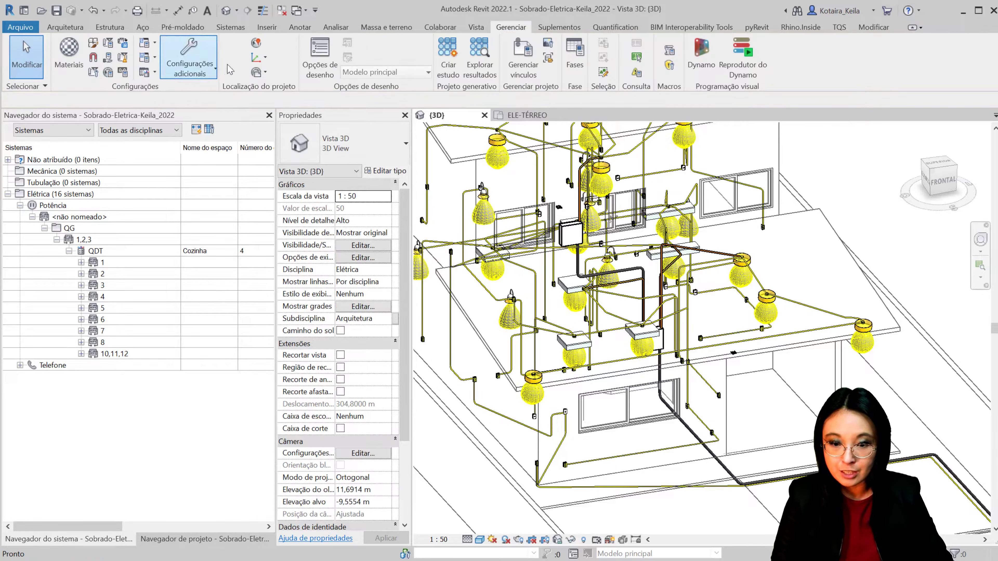
{"action": "left_click", "coordinate": [270, 115]}
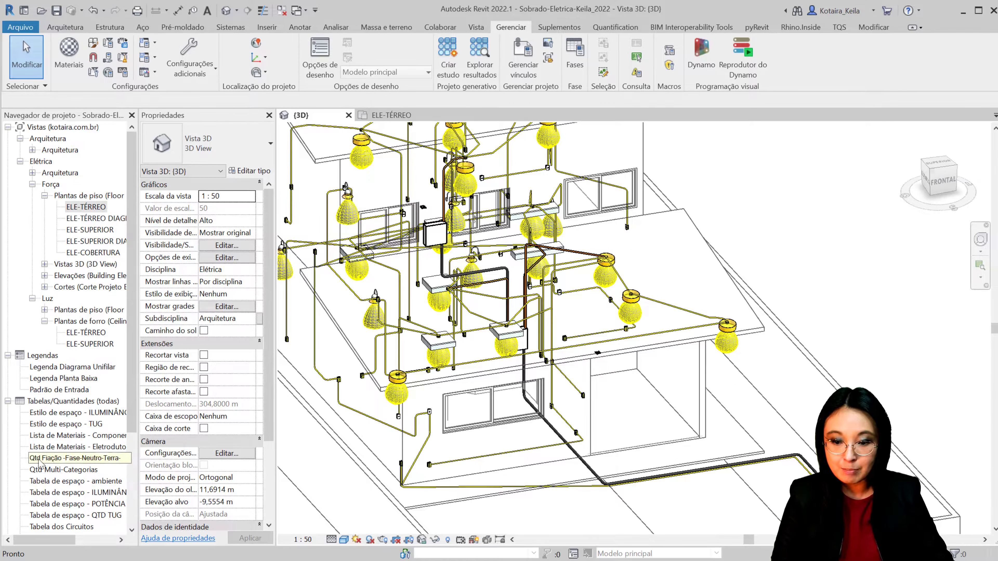